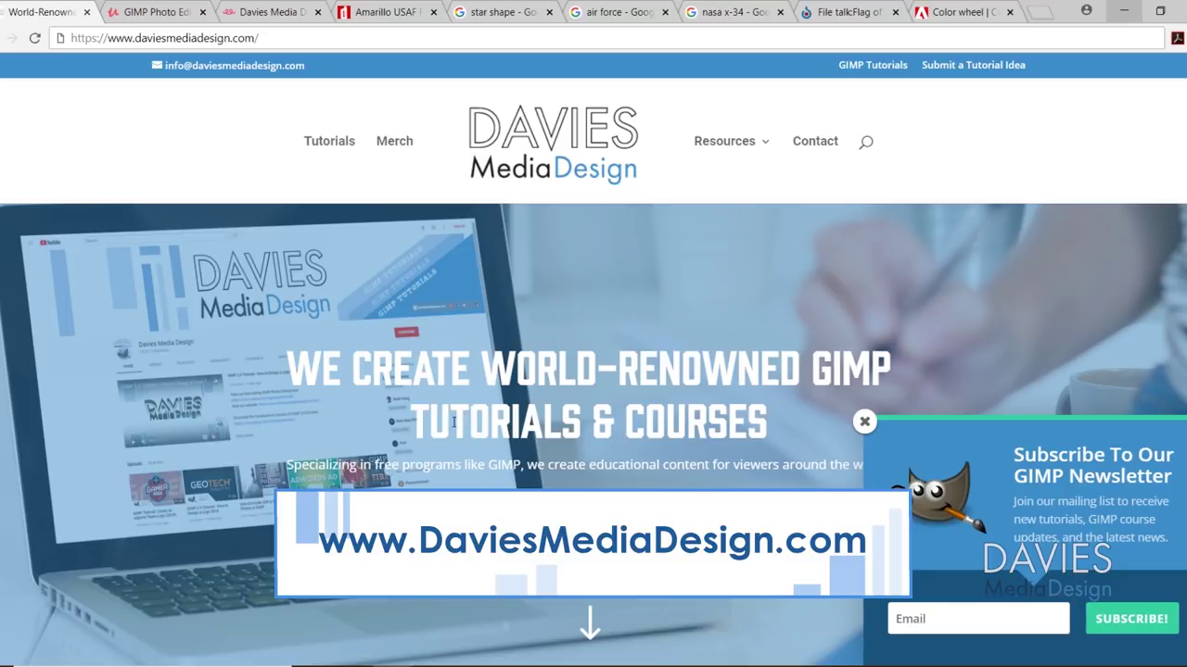
- Look through the Davies Media Design site, GIMP course, merch store, Amarillo USAF font page, and star shape and air force image searches
scroll(446, 424, "down", 10)
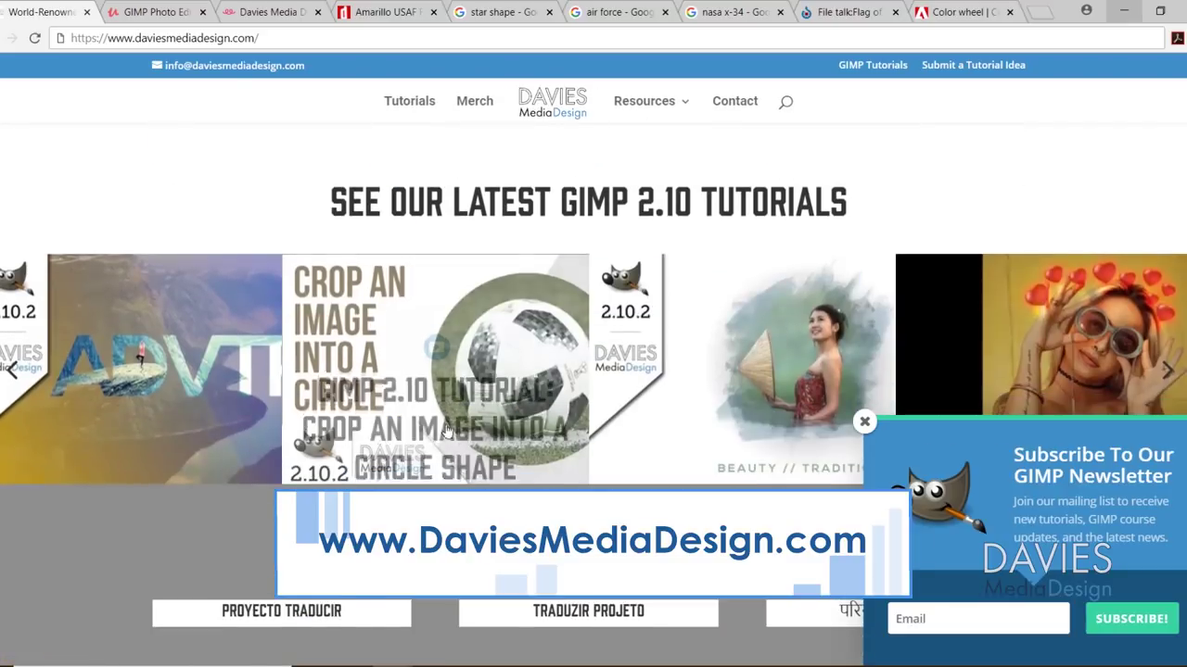
scroll(445, 426, "down", 15)
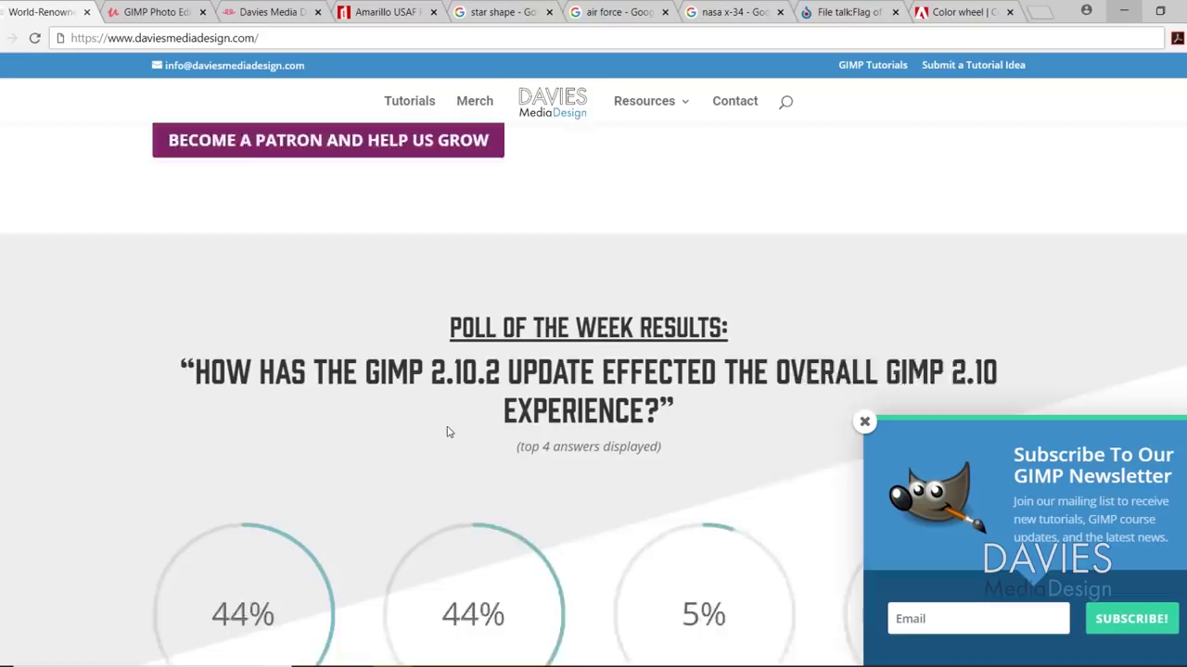
scroll(447, 431, "down", 1)
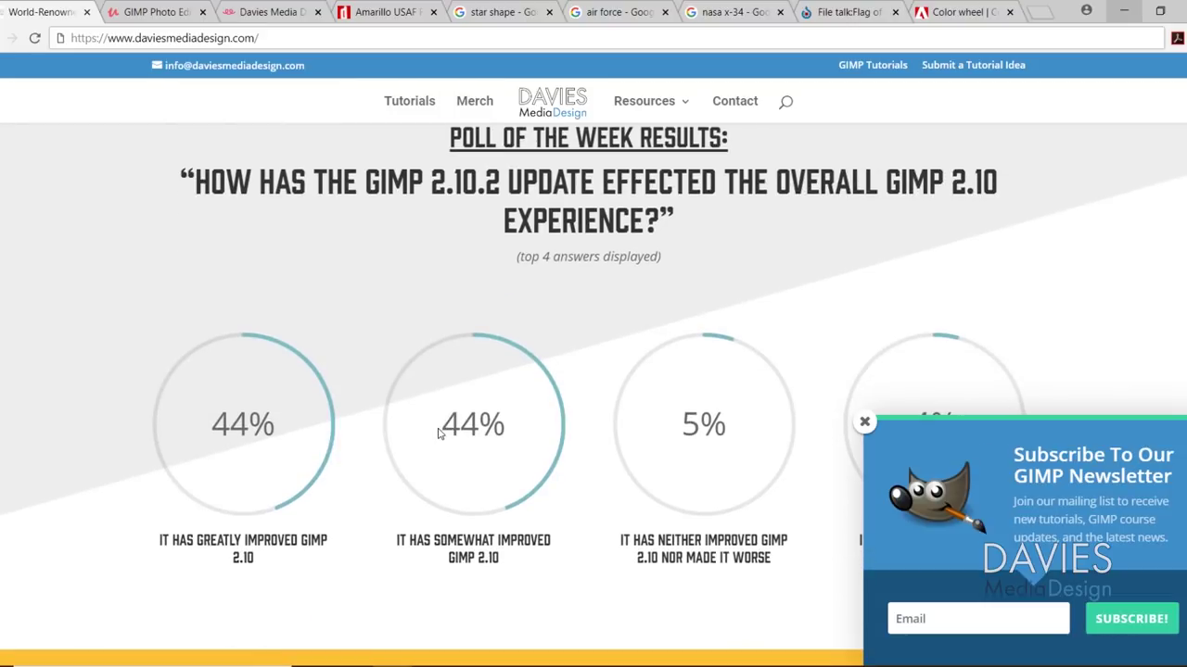
key("ctrl+Tab")
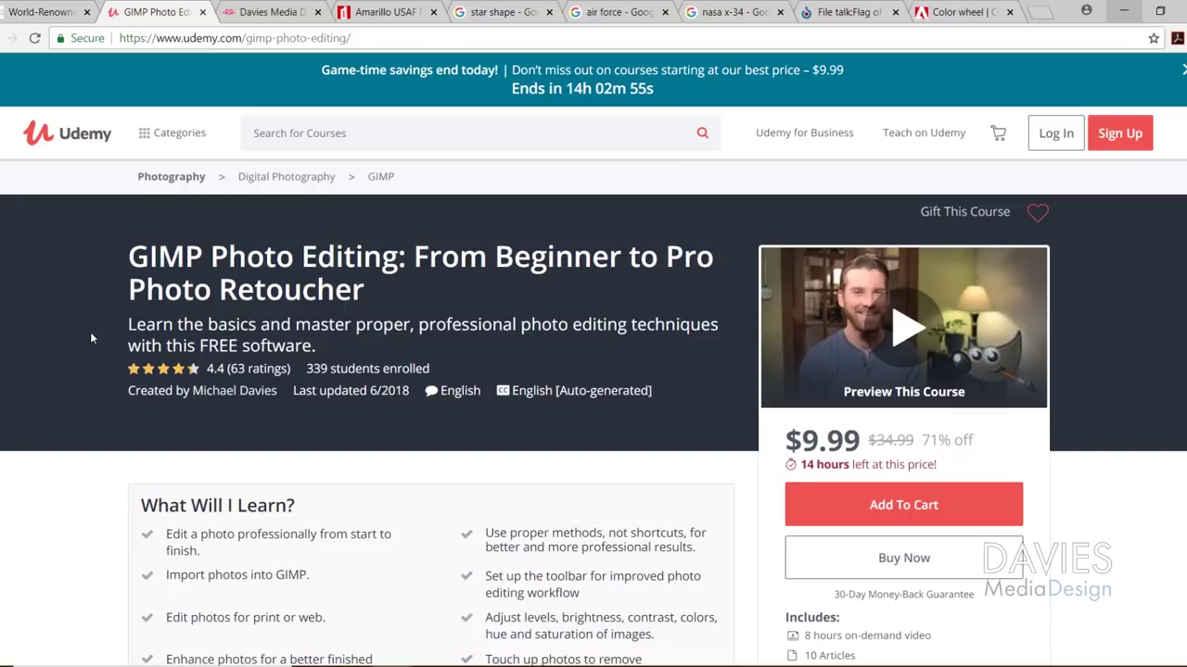
key("ctrl+Tab")
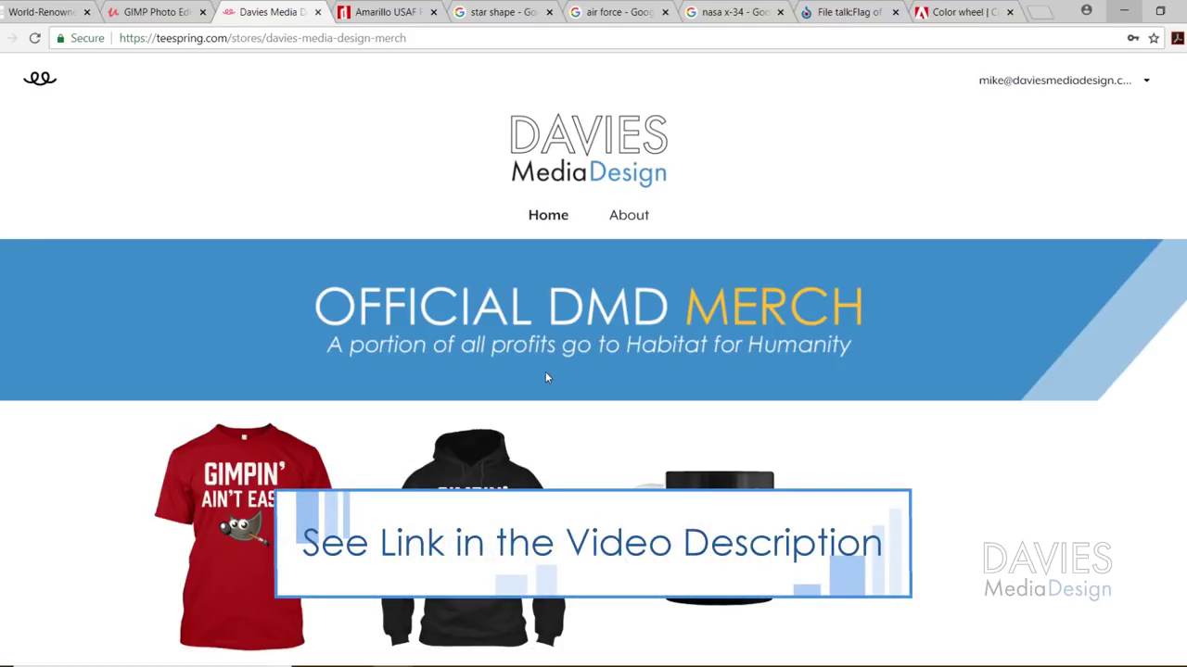
key("ctrl+Tab")
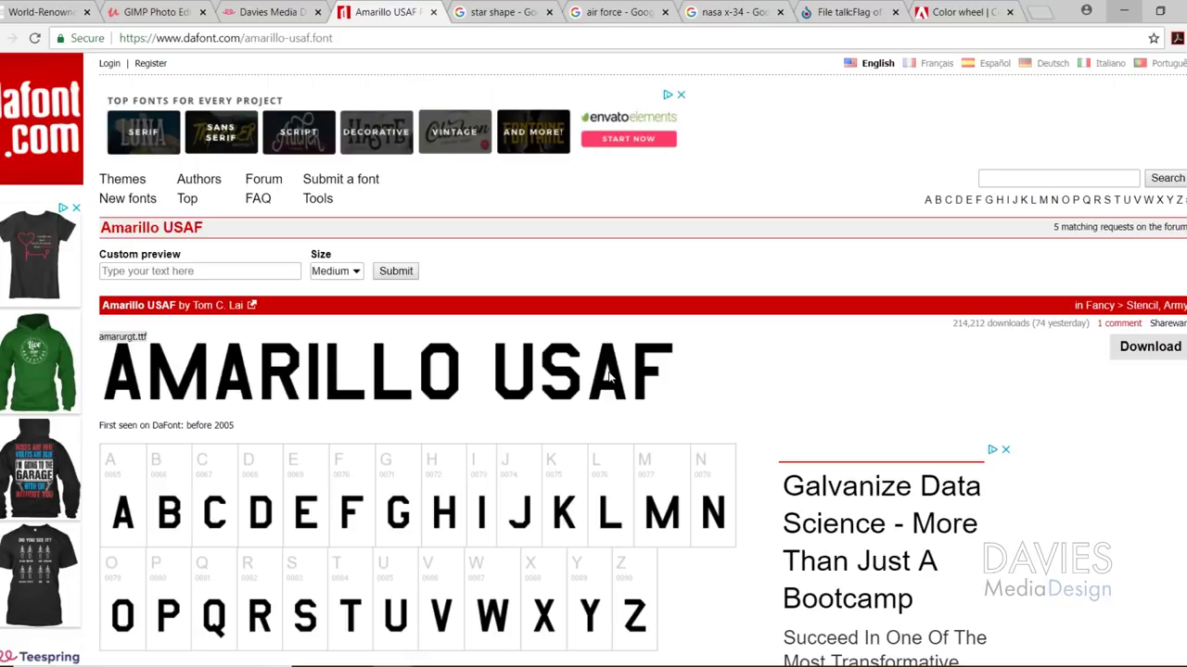
key("ctrl+Tab")
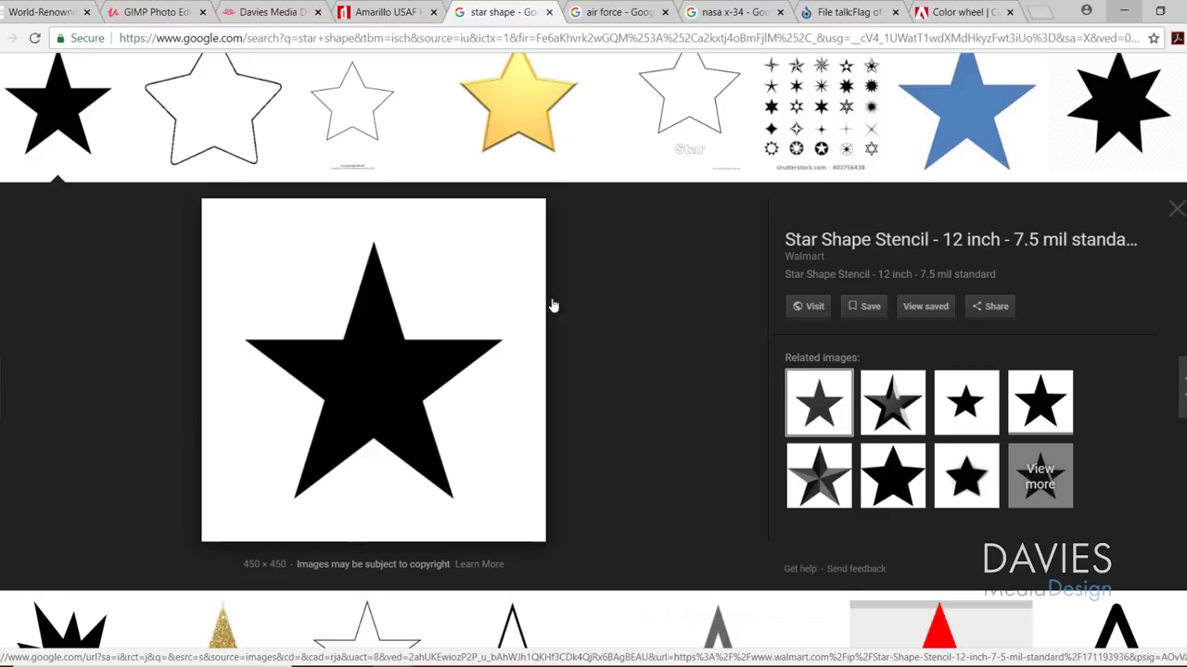
key("ctrl+Tab")
key("ctrl+Tab")
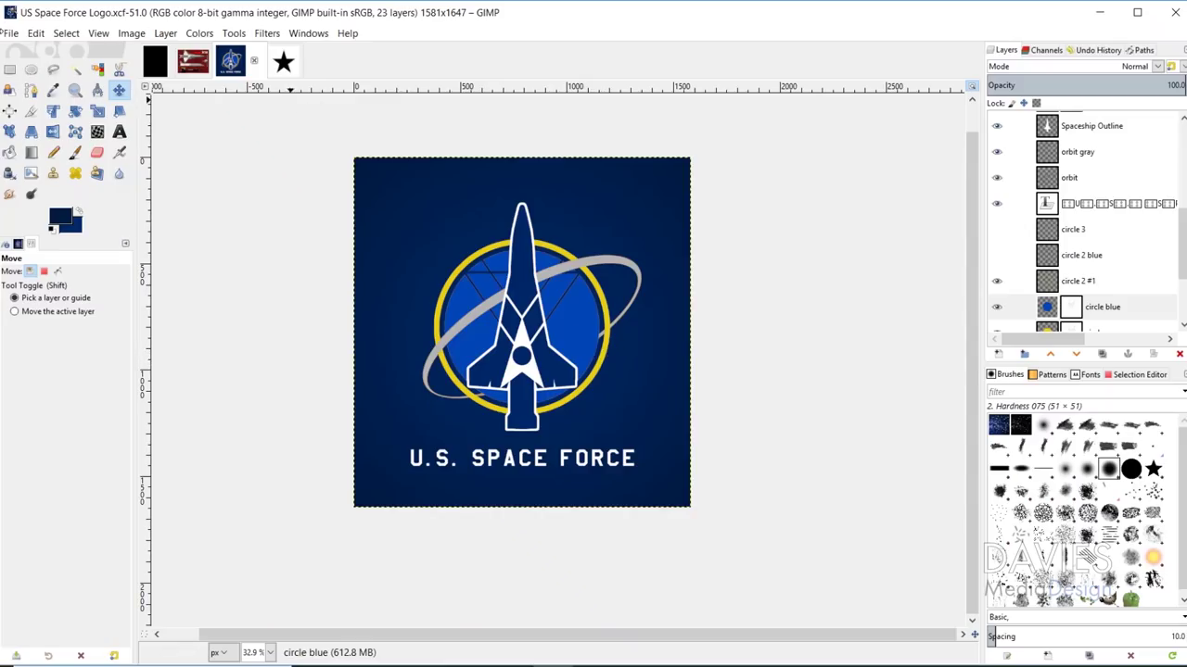
- Create a new 1900 x 1900 px image with 16-bit integer precision
left_click(10, 35)
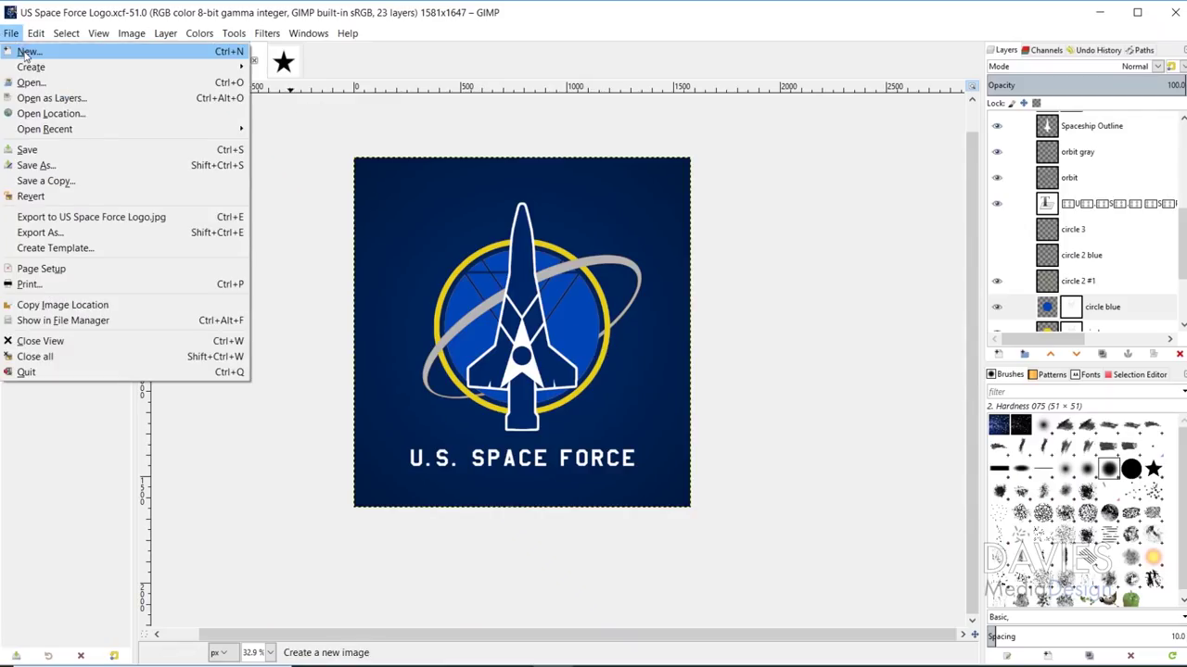
left_click(29, 53)
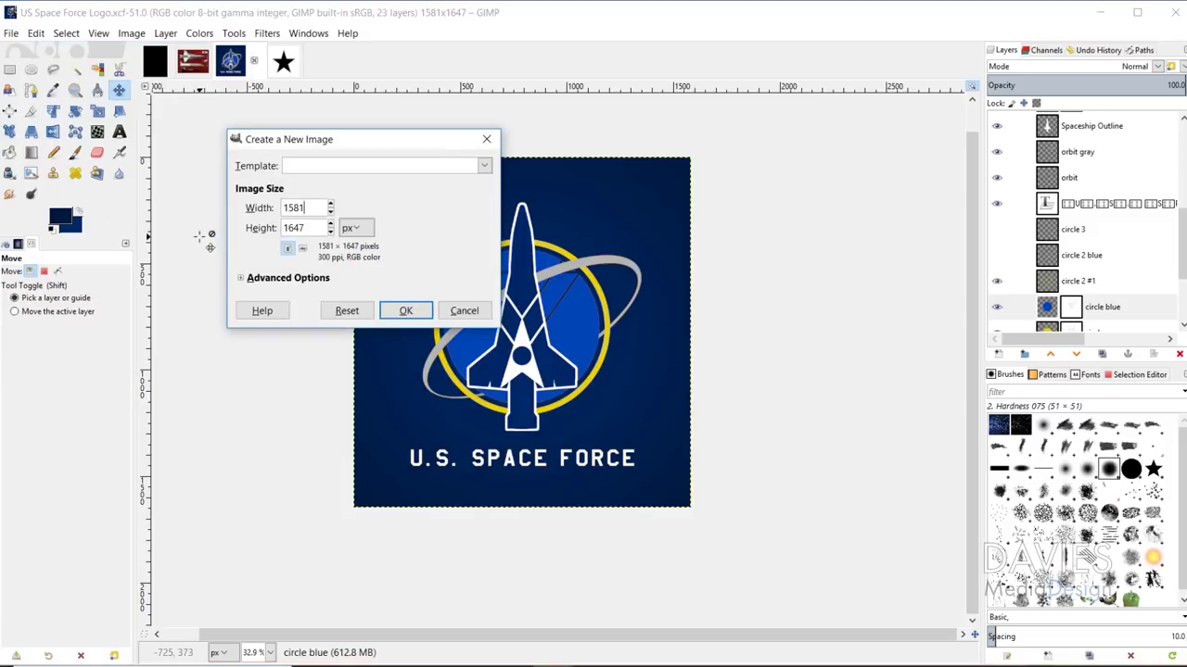
type("1900")
key("Tab")
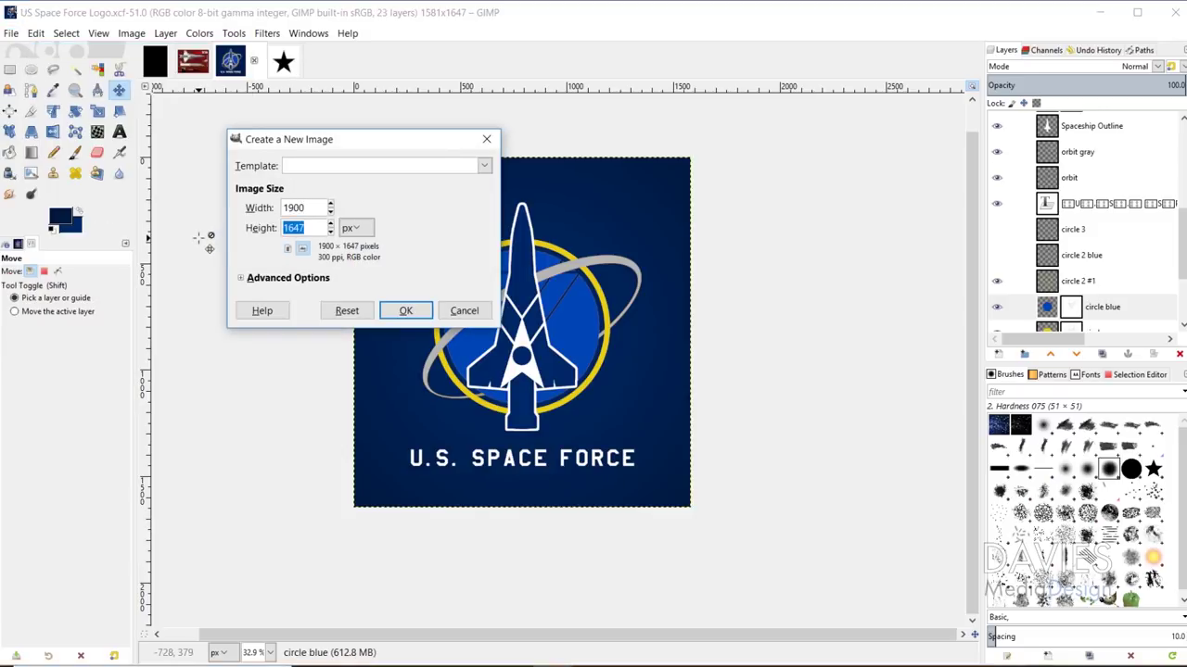
type("1900")
left_click(300, 281)
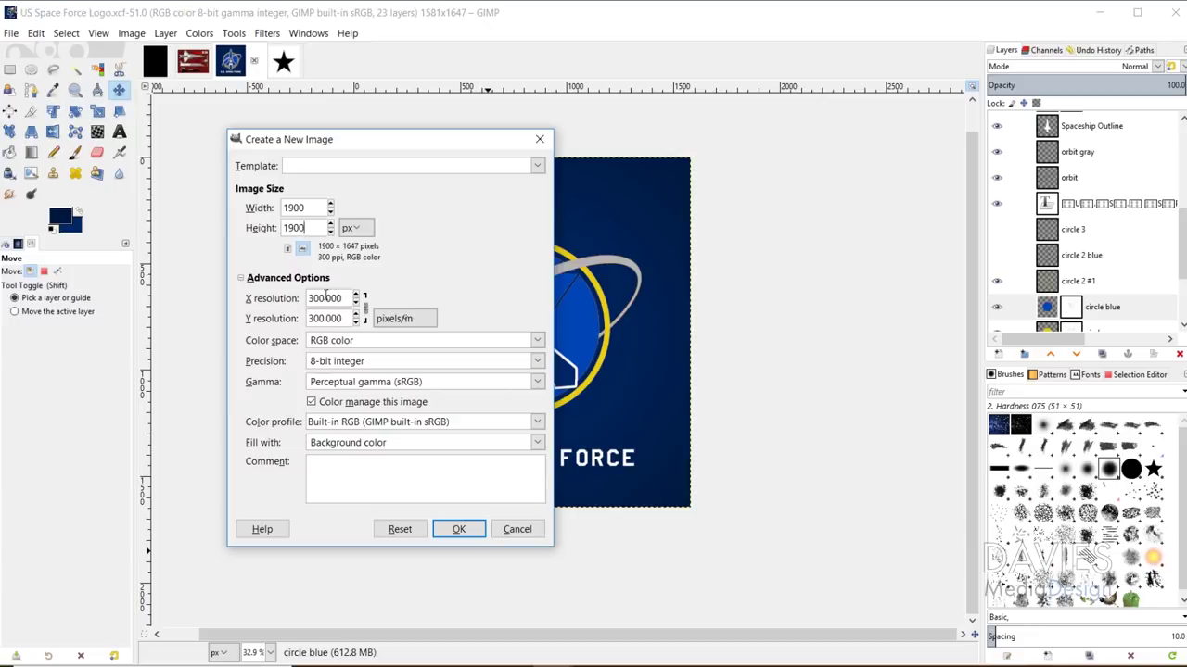
key("Tab")
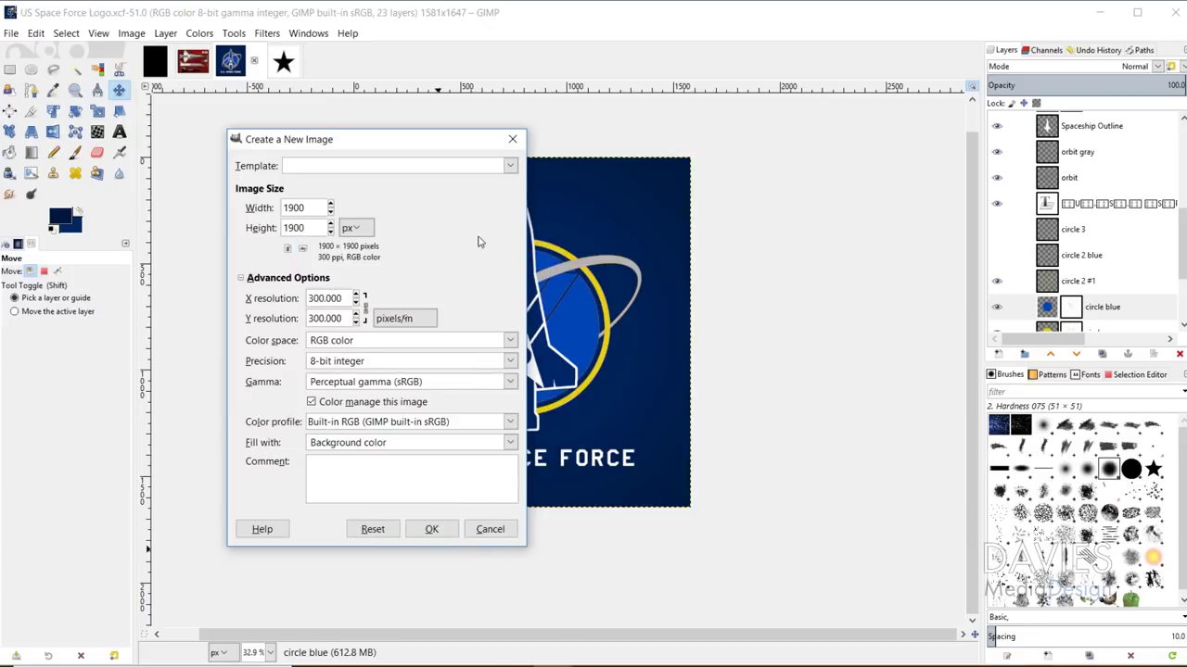
left_click(503, 362)
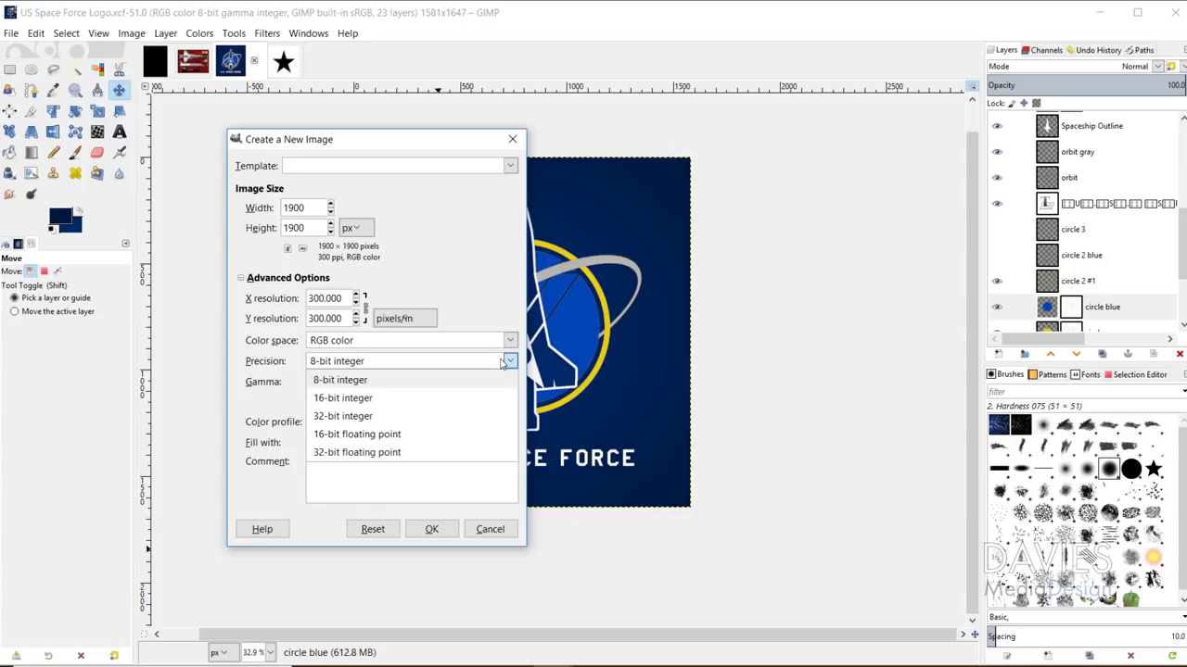
left_click(391, 401)
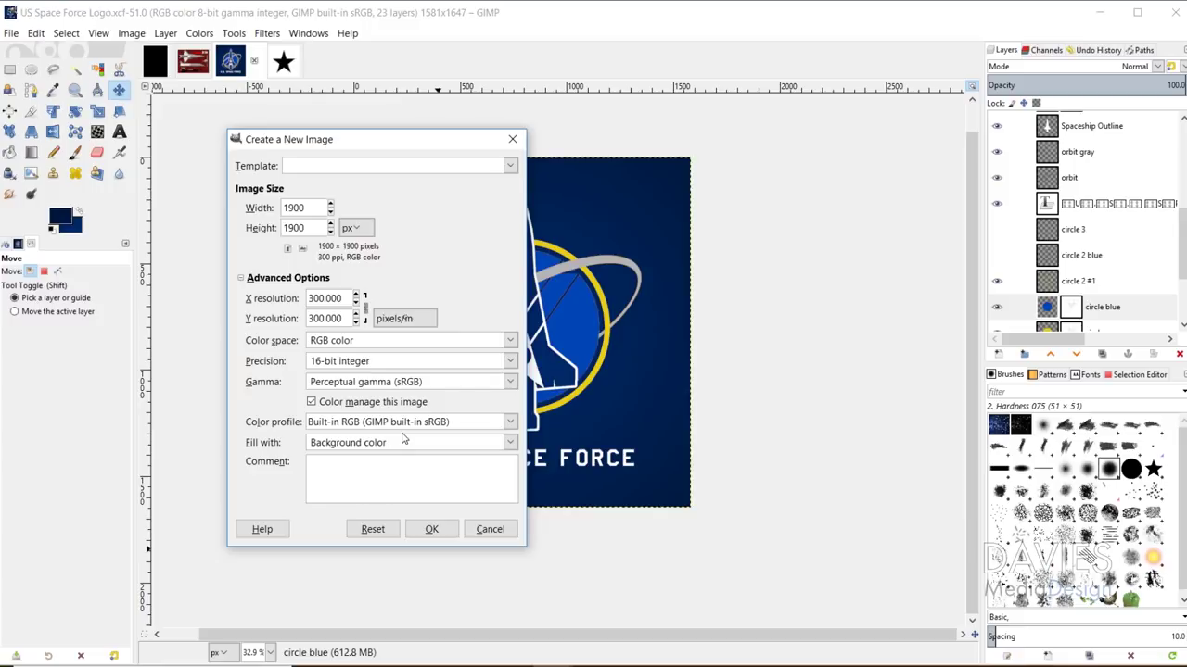
left_click(432, 530)
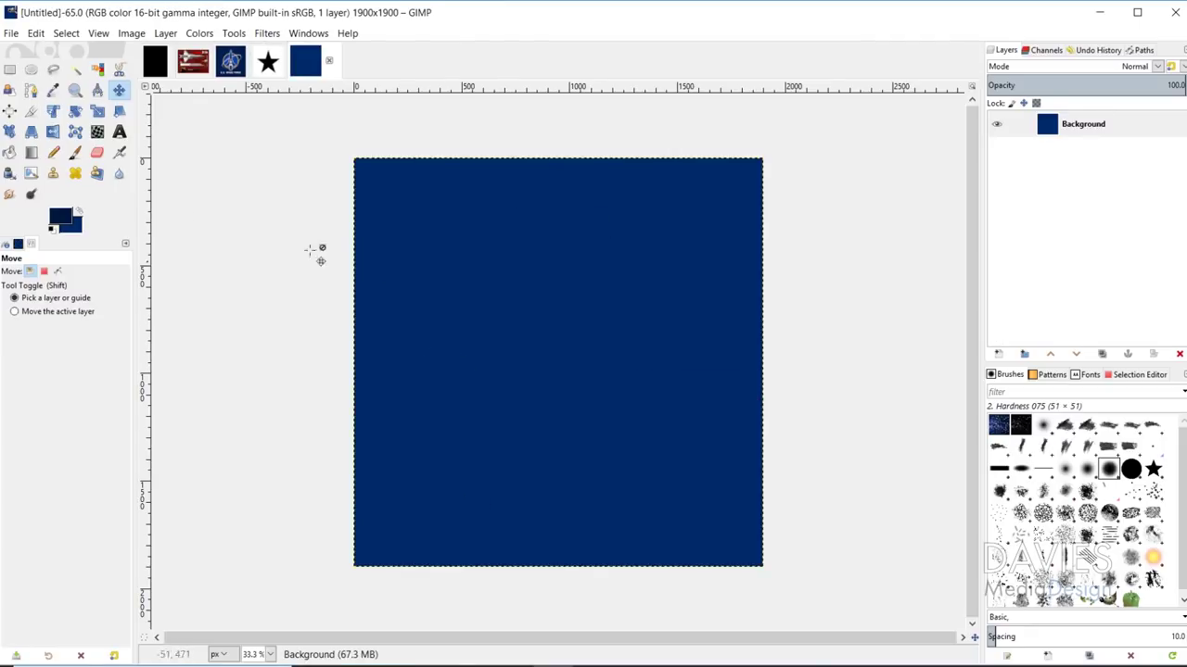
- Set the foreground color to white and bucket-fill the new image's background with it
left_click(62, 220)
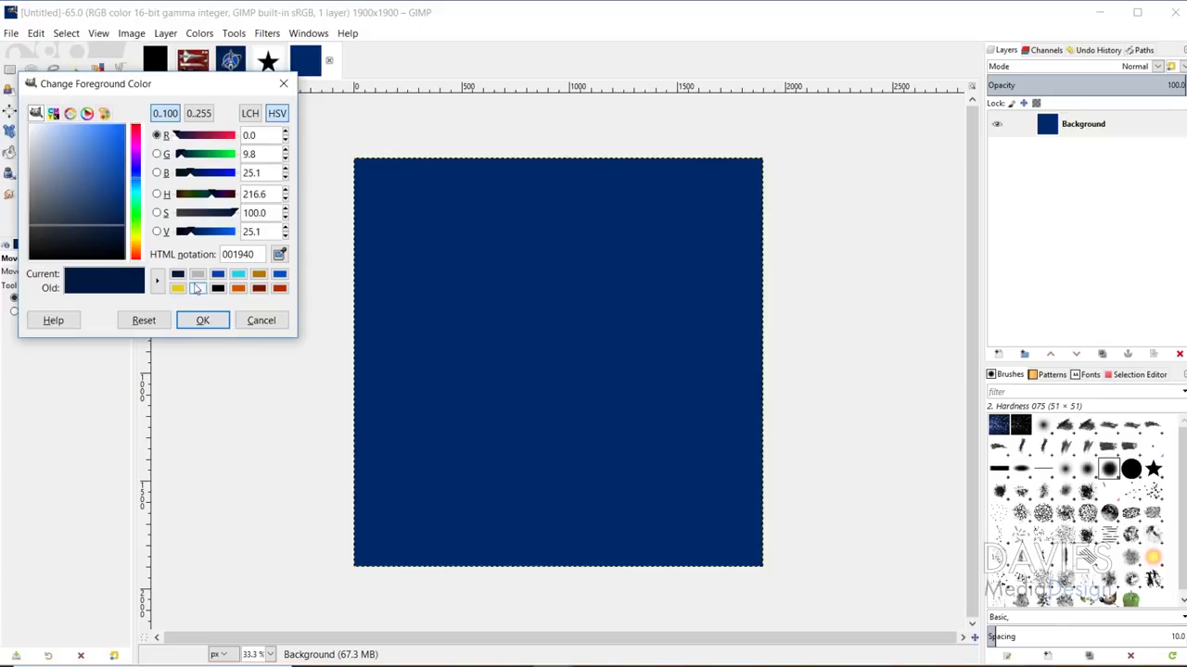
left_click(192, 278)
left_click(198, 318)
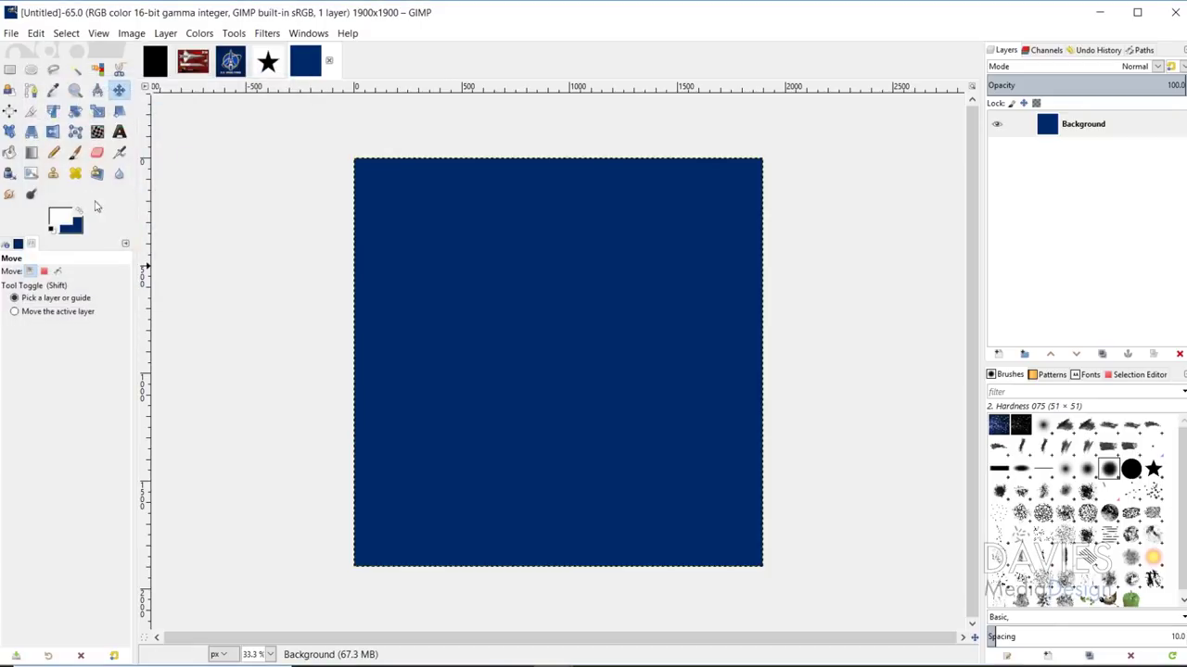
left_click(9, 152)
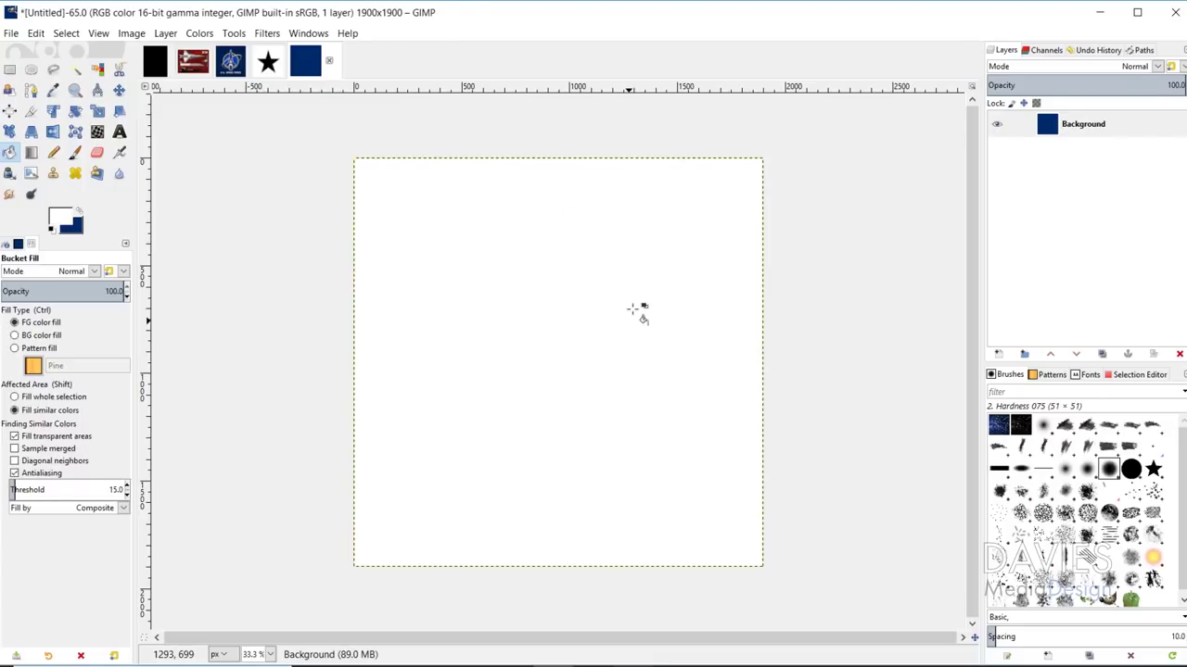
- Examine the Nasa X-34 reference image and the spaceship outline in the finished US Space Force logo
left_click(160, 71)
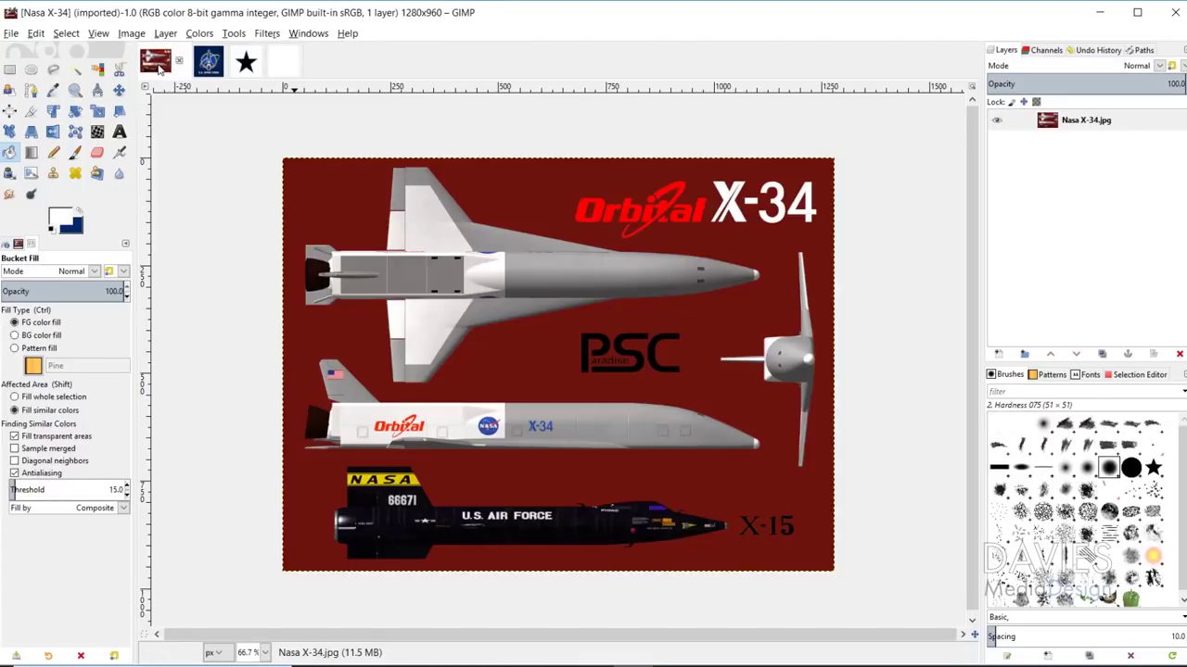
left_click(11, 34)
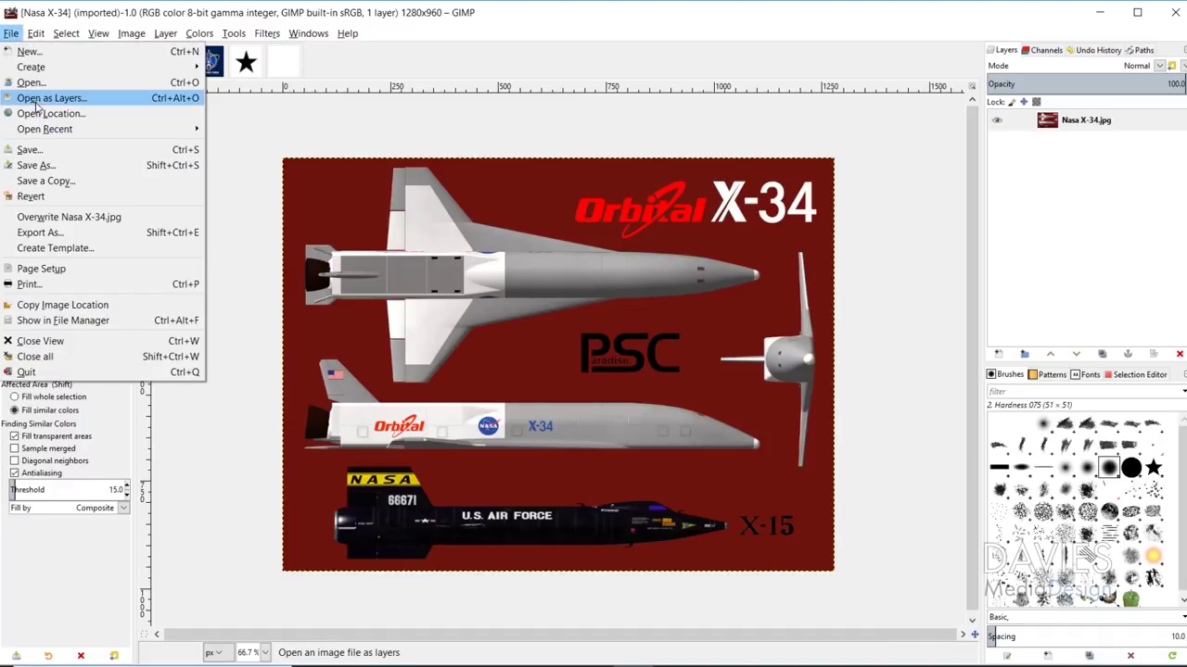
left_click(488, 43)
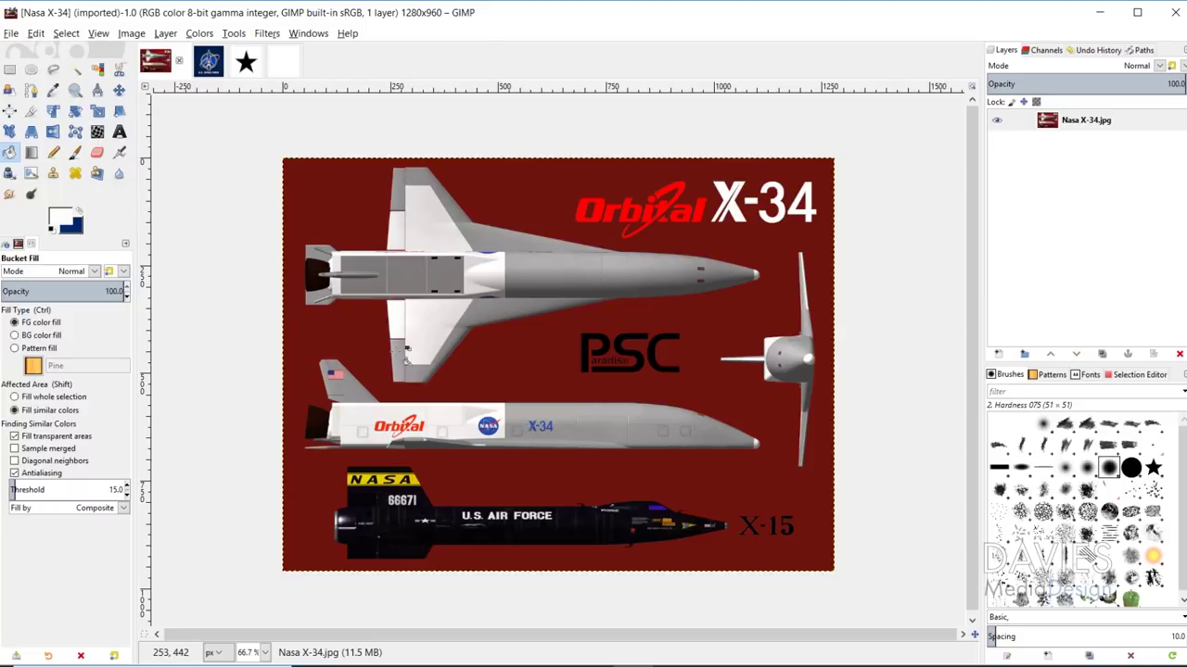
left_click(207, 60)
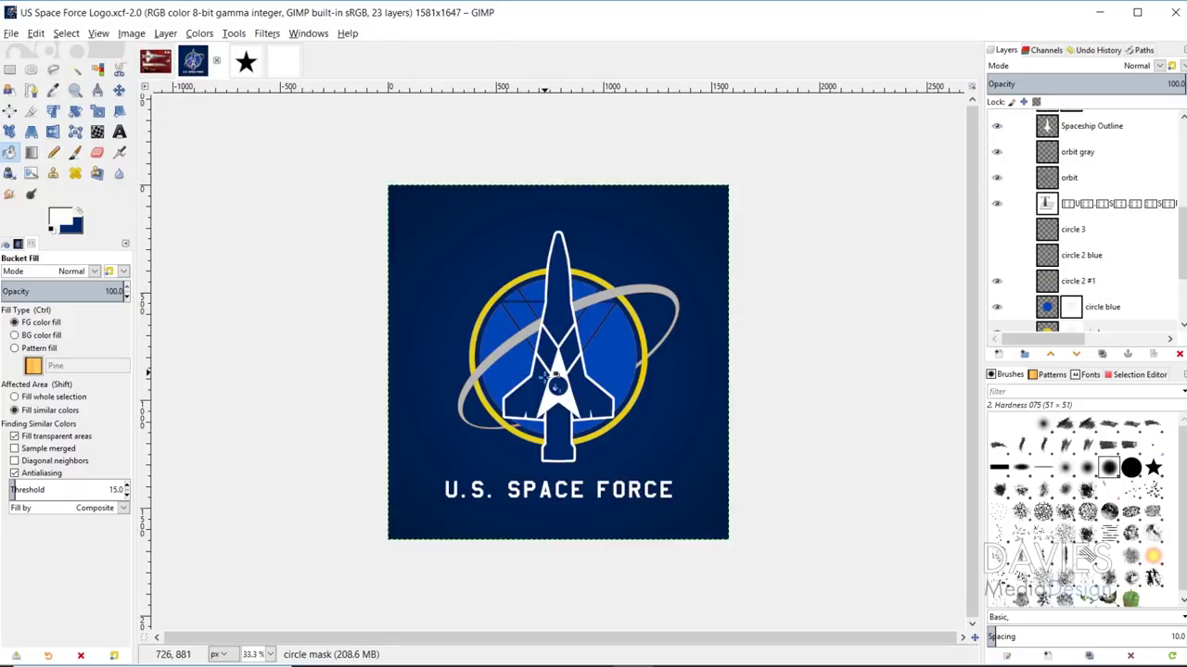
- In the Nasa X-34 image, roughly outline the large top-view shuttle with the Foreground Select tool and accept the outline
left_click(151, 61)
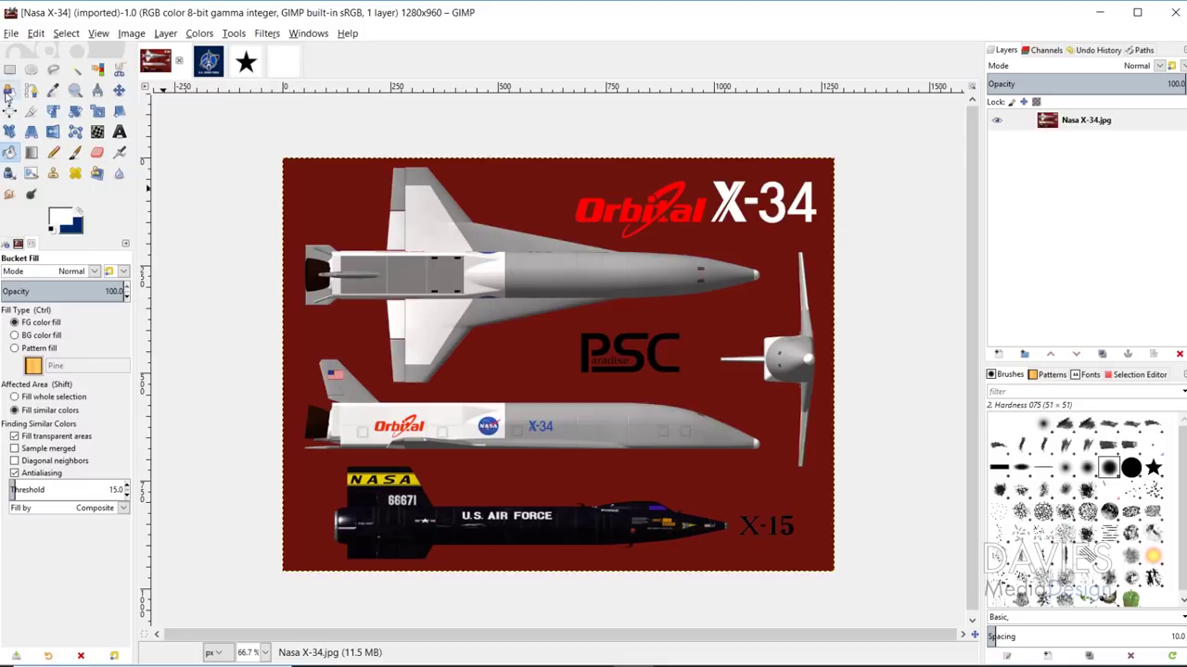
left_click(8, 89)
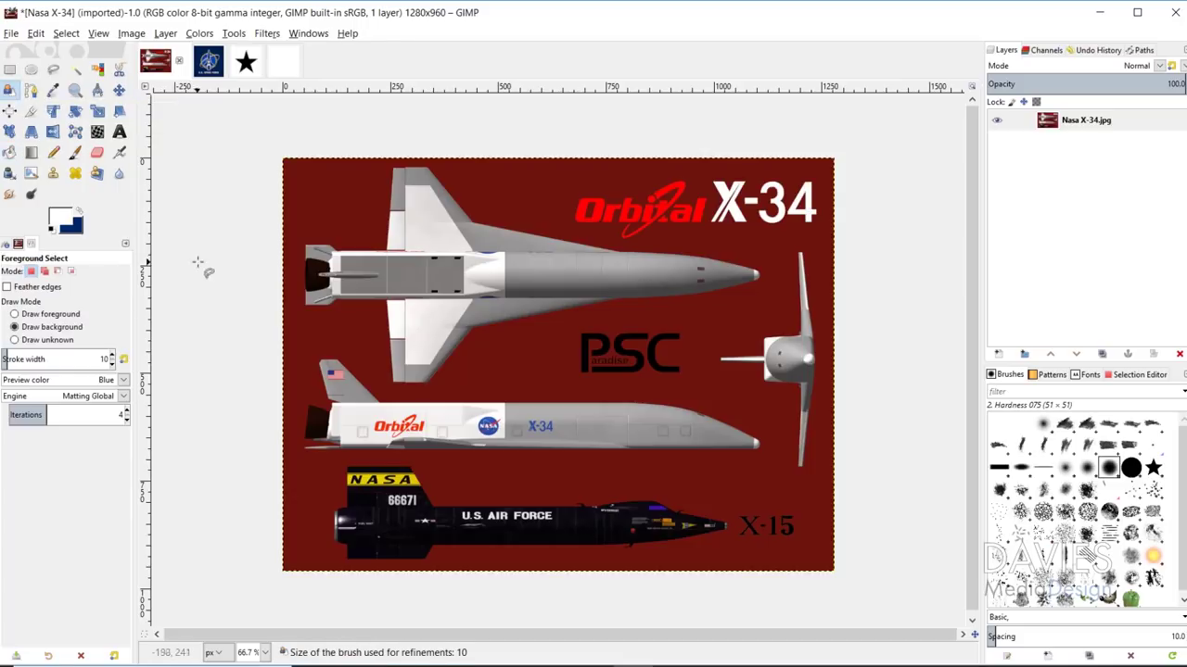
mouse_move(292, 269)
left_mouse_down()
mouse_move(292, 314)
mouse_move(374, 316)
mouse_move(385, 385)
mouse_move(416, 393)
mouse_move(530, 326)
mouse_move(753, 299)
mouse_move(772, 280)
mouse_move(732, 246)
mouse_move(617, 241)
mouse_move(494, 209)
mouse_move(433, 165)
mouse_move(387, 163)
mouse_move(367, 229)
mouse_move(318, 235)
mouse_move(294, 280)
left_mouse_up()
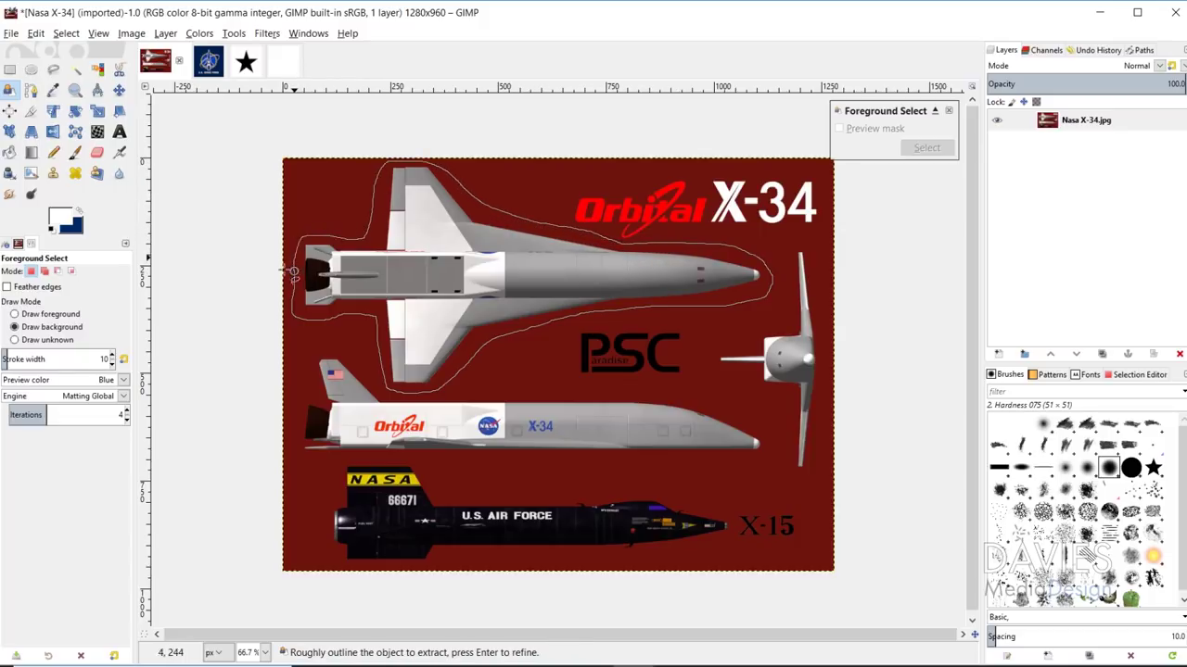
key("Return")
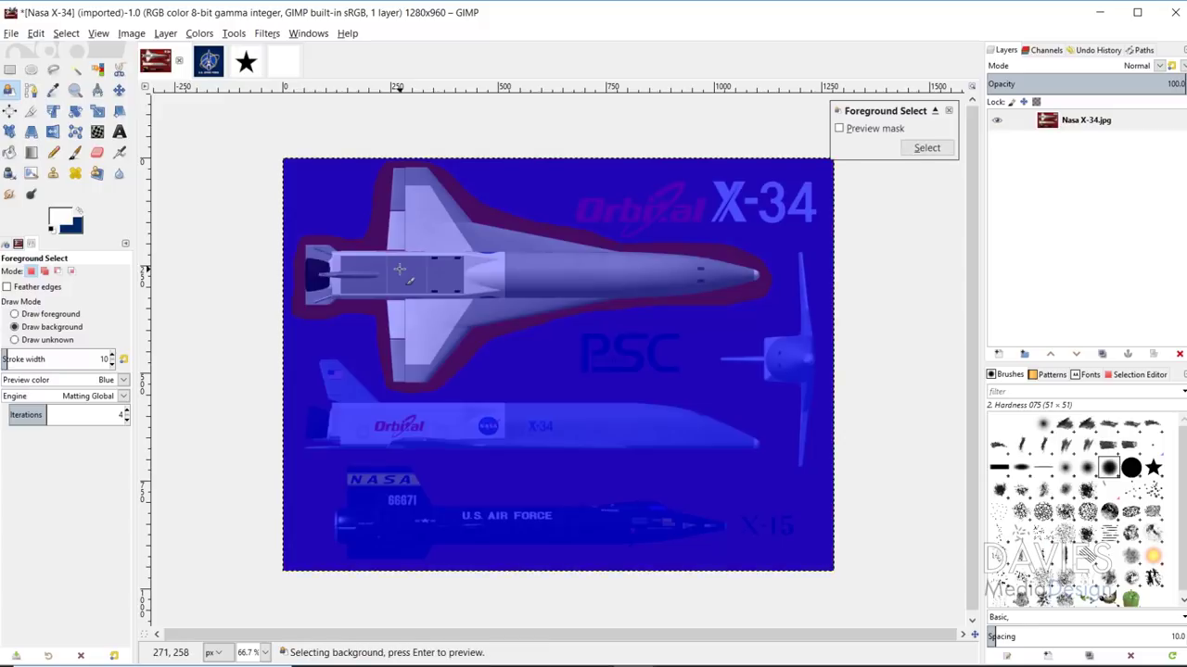
- Mark the top-view shuttle's body, wings and tail with Draw foreground strokes, preview the mask and apply the selection
left_click(14, 316)
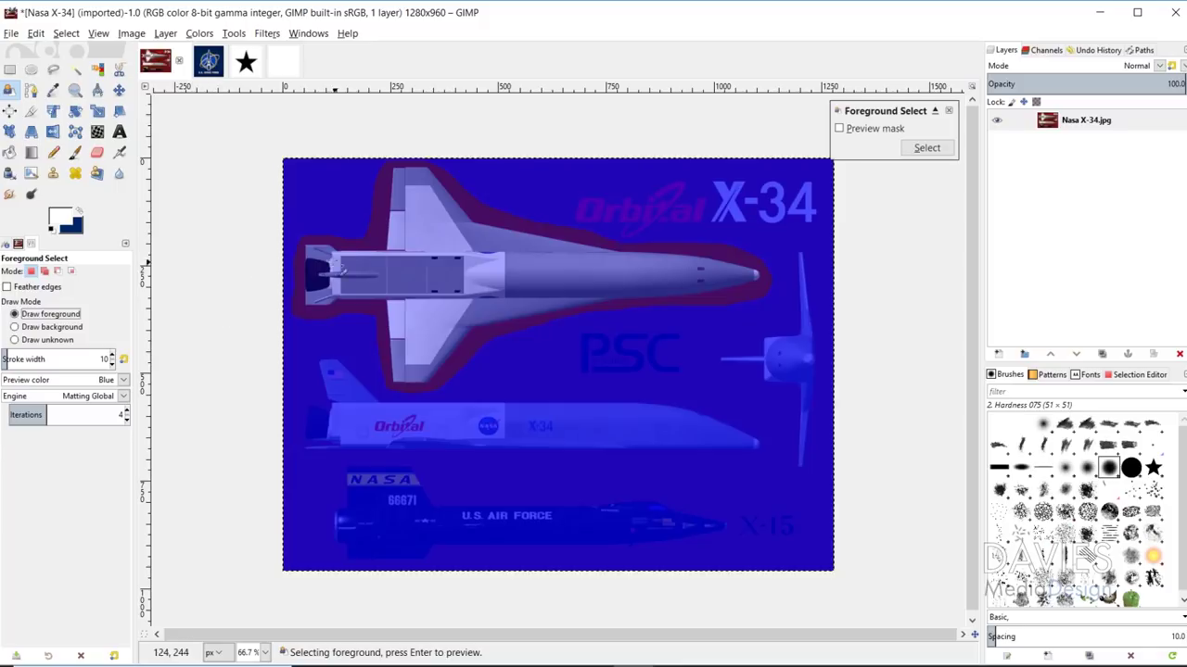
mouse_move(335, 257)
left_mouse_down()
mouse_move(318, 298)
mouse_move(331, 301)
mouse_move(366, 284)
mouse_move(410, 309)
left_mouse_up()
mouse_move(396, 313)
left_mouse_down()
mouse_move(417, 336)
mouse_move(403, 372)
mouse_move(479, 312)
mouse_move(541, 293)
mouse_move(755, 275)
mouse_move(486, 244)
mouse_move(409, 176)
mouse_move(382, 262)
mouse_move(423, 213)
mouse_move(436, 313)
mouse_move(415, 312)
mouse_move(433, 321)
mouse_move(434, 350)
mouse_move(419, 352)
mouse_move(470, 296)
mouse_move(486, 249)
mouse_move(496, 296)
mouse_move(548, 267)
mouse_move(645, 275)
mouse_move(589, 291)
mouse_move(468, 241)
mouse_move(564, 252)
mouse_move(503, 299)
mouse_move(399, 315)
mouse_move(397, 351)
mouse_move(434, 320)
left_mouse_up()
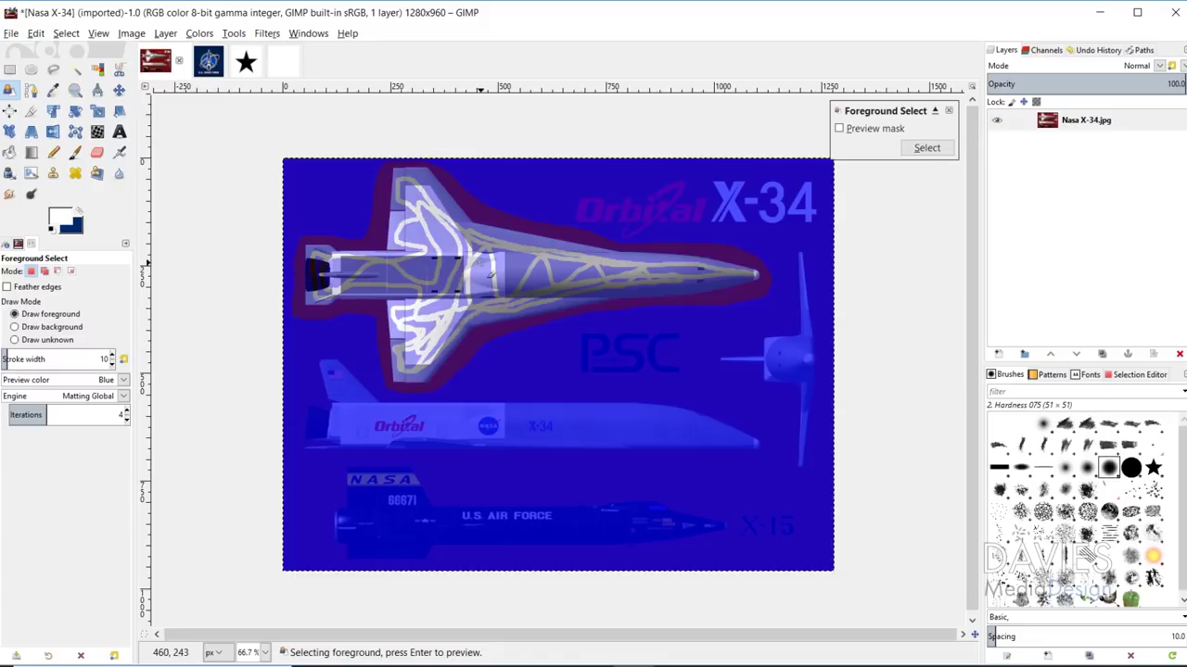
key("Return")
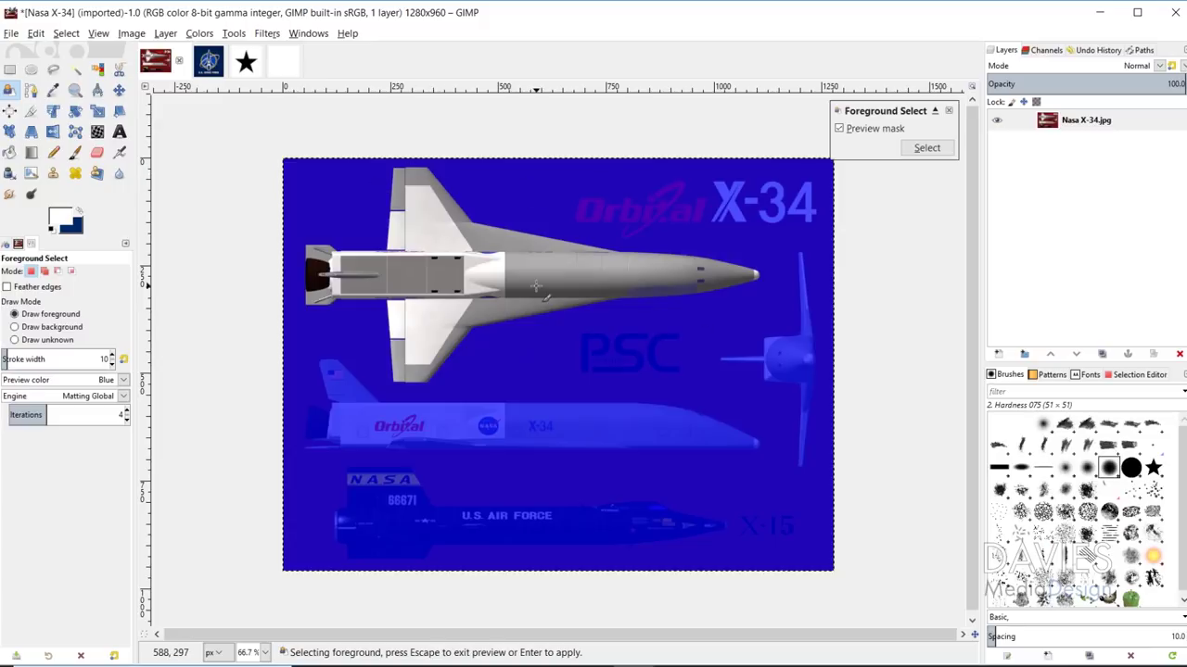
key("Return")
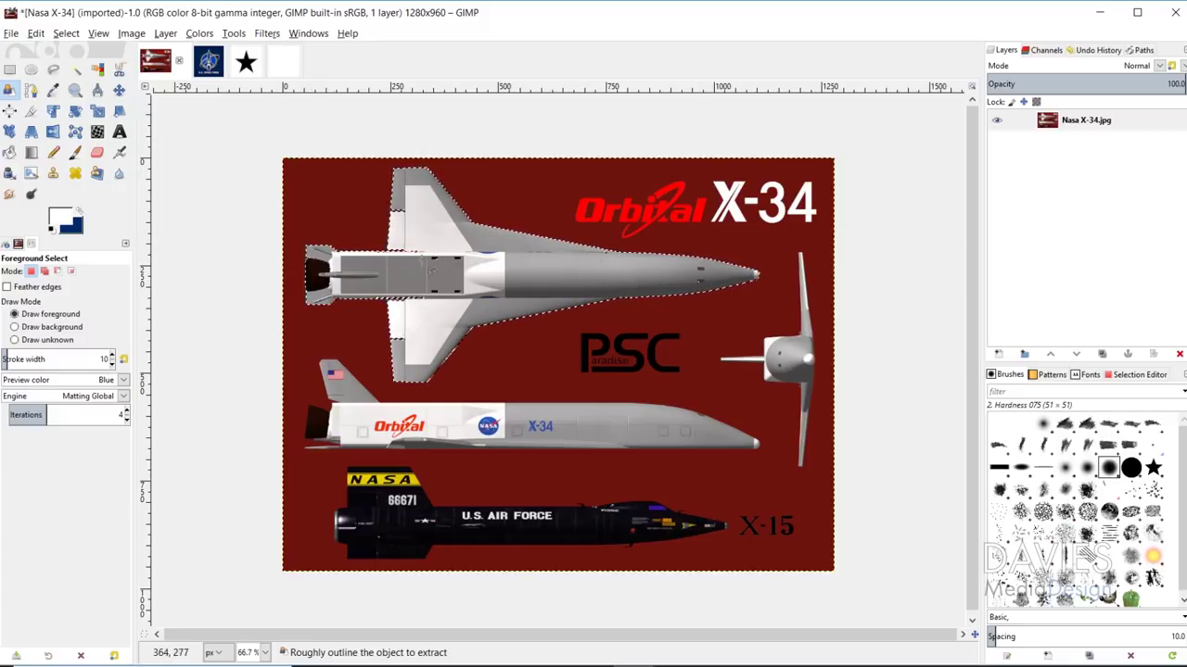
- Remove the holes from the shuttle selection and convert the selection to a path
left_click(67, 33)
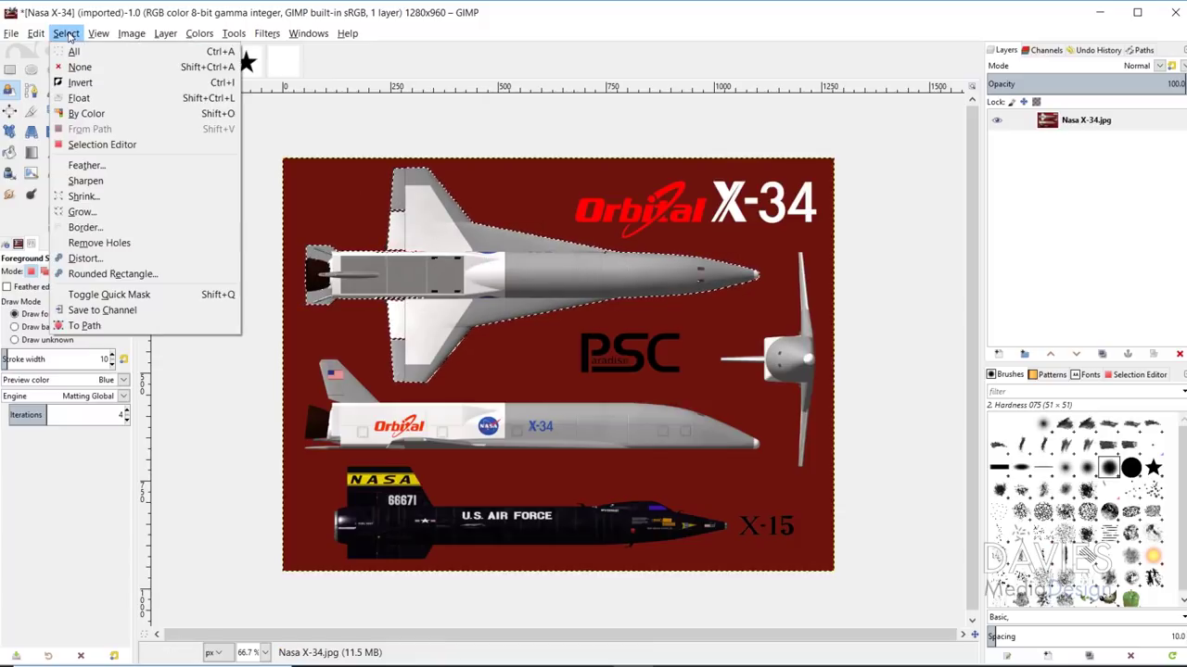
left_click(95, 243)
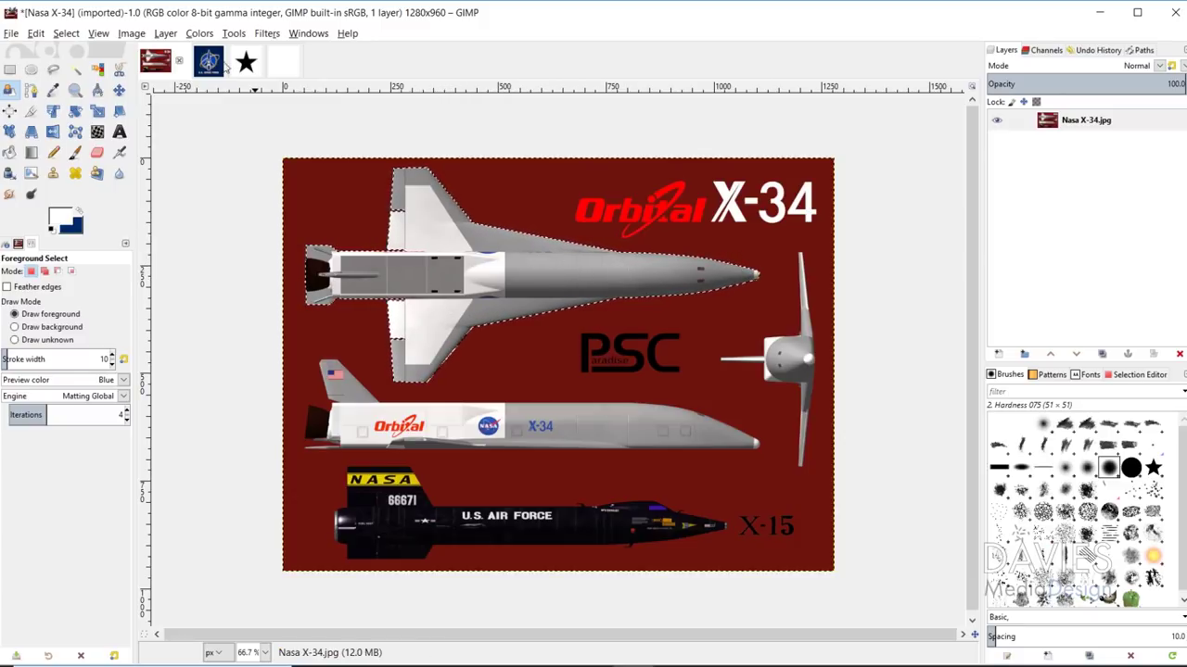
left_click(66, 33)
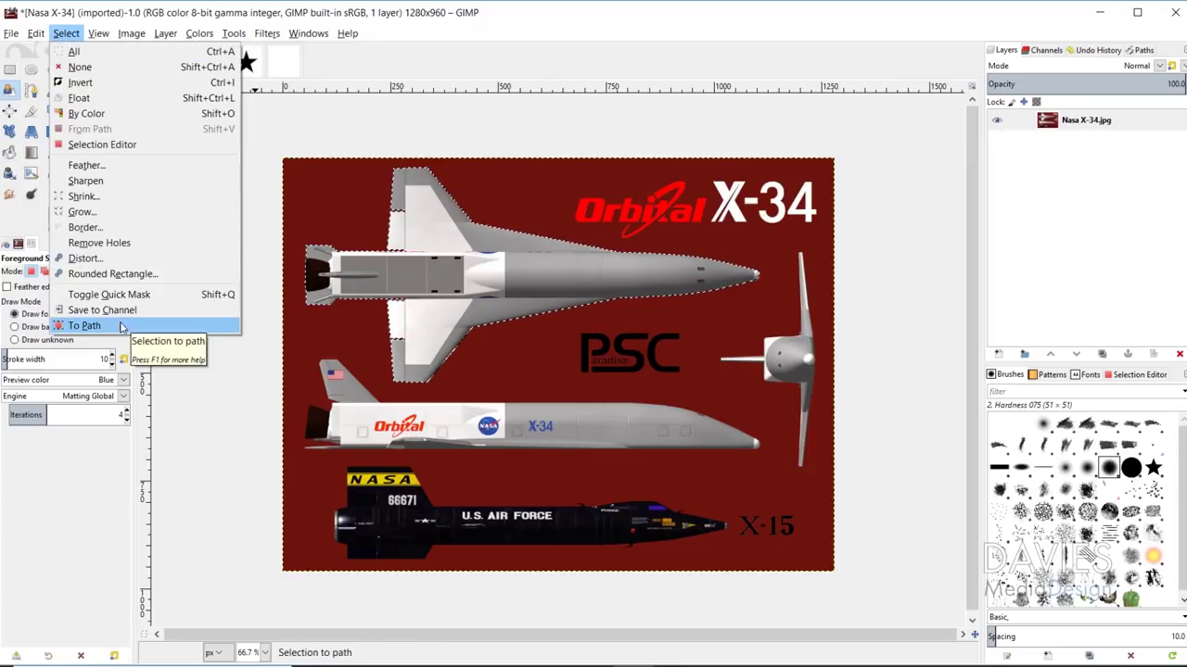
left_click(121, 327)
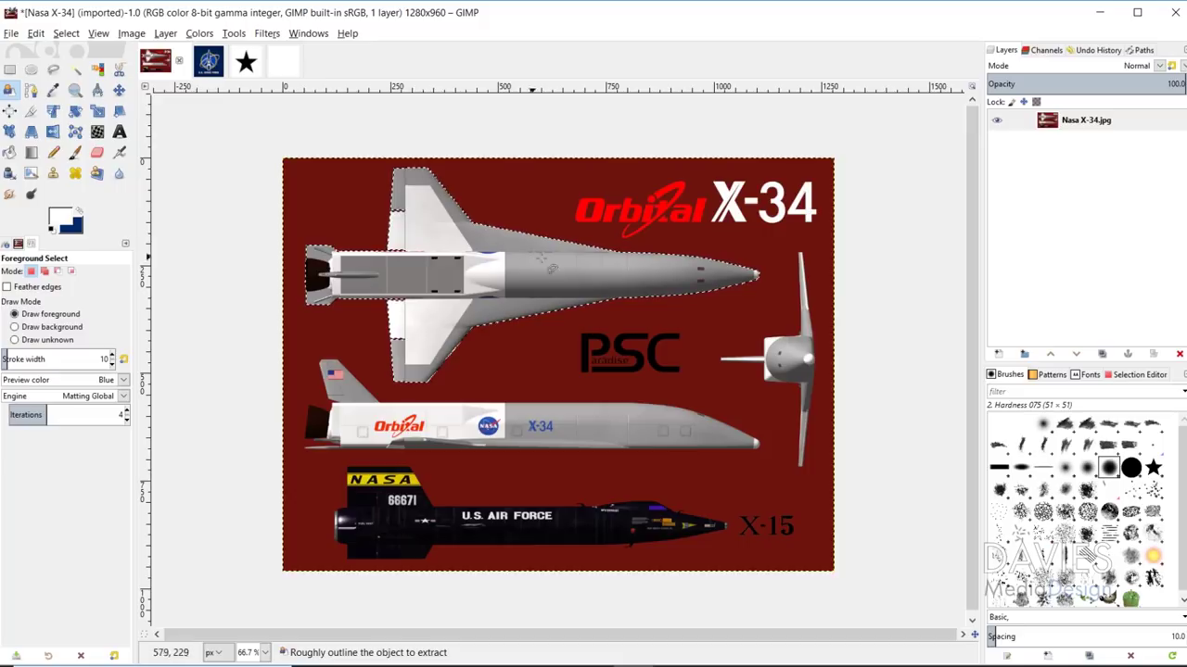
- Rename the path made from the shuttle selection to "Spaceship"
left_click(1143, 50)
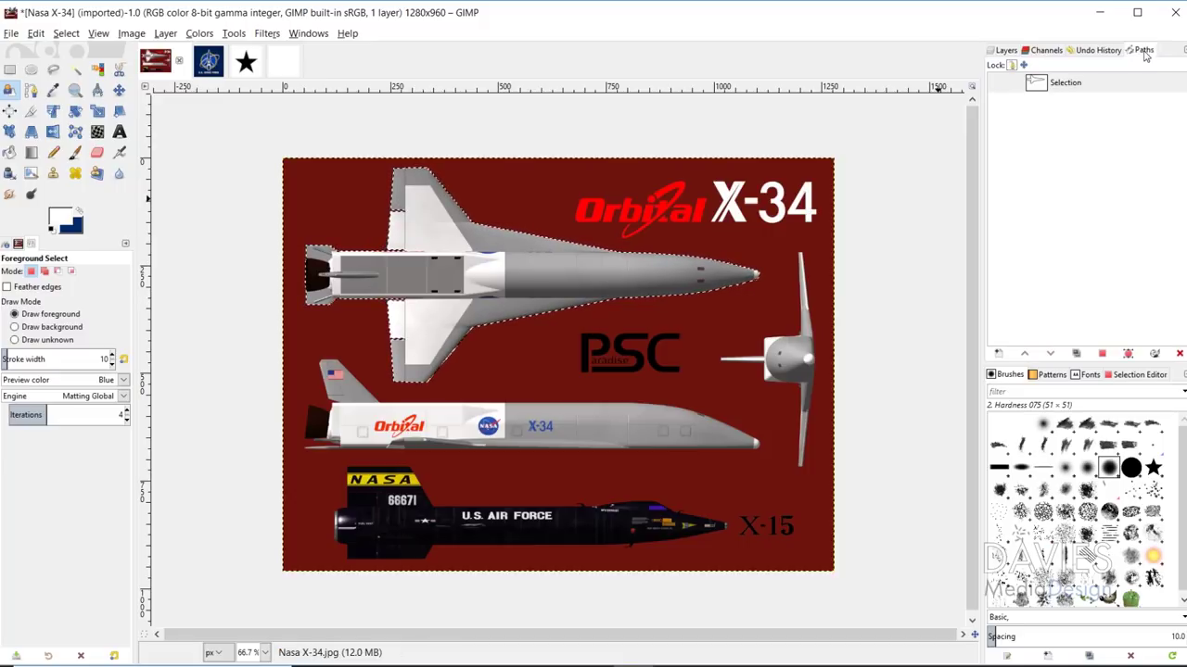
left_click(1075, 89)
left_click(1072, 91)
type("Spac")
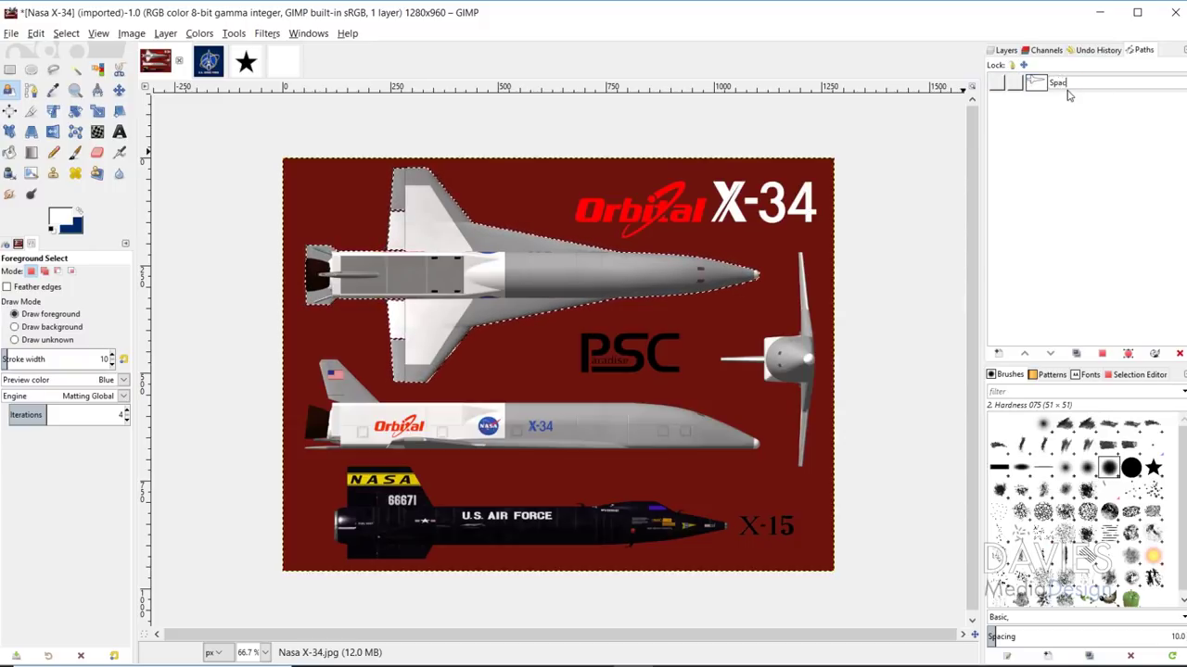
type("eship")
key("Return")
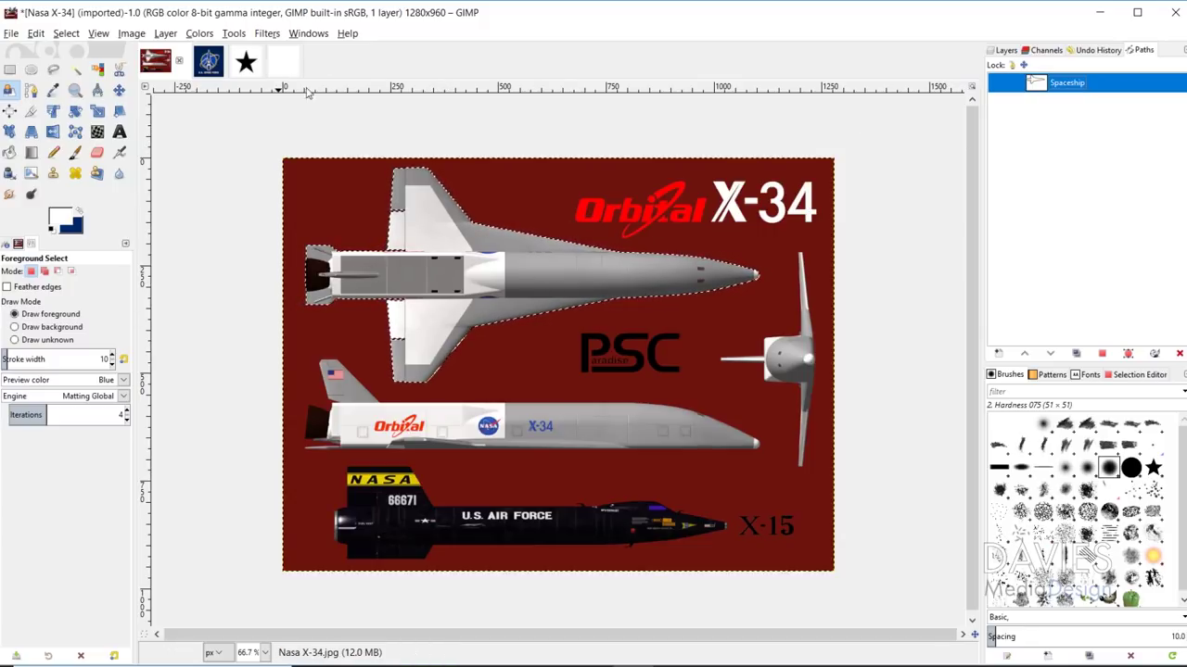
- Copy the Spaceship path from the Nasa X-34 image, paste it into the blank 1900x1900 canvas and make it visible
right_click(1035, 84)
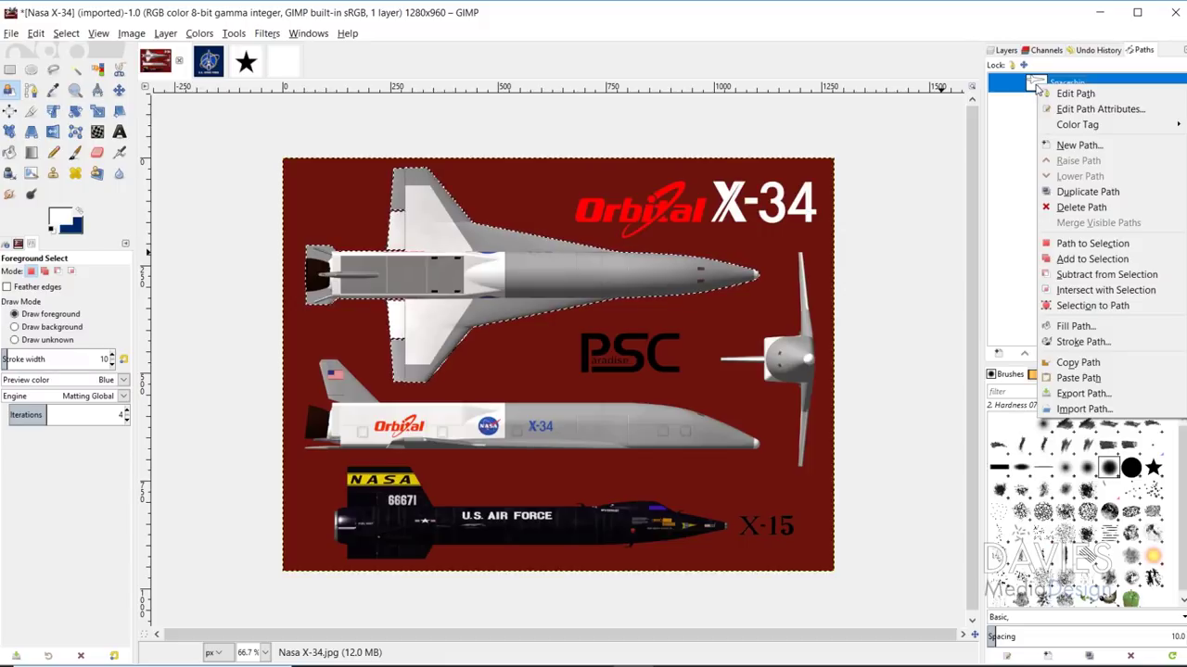
left_click(1099, 363)
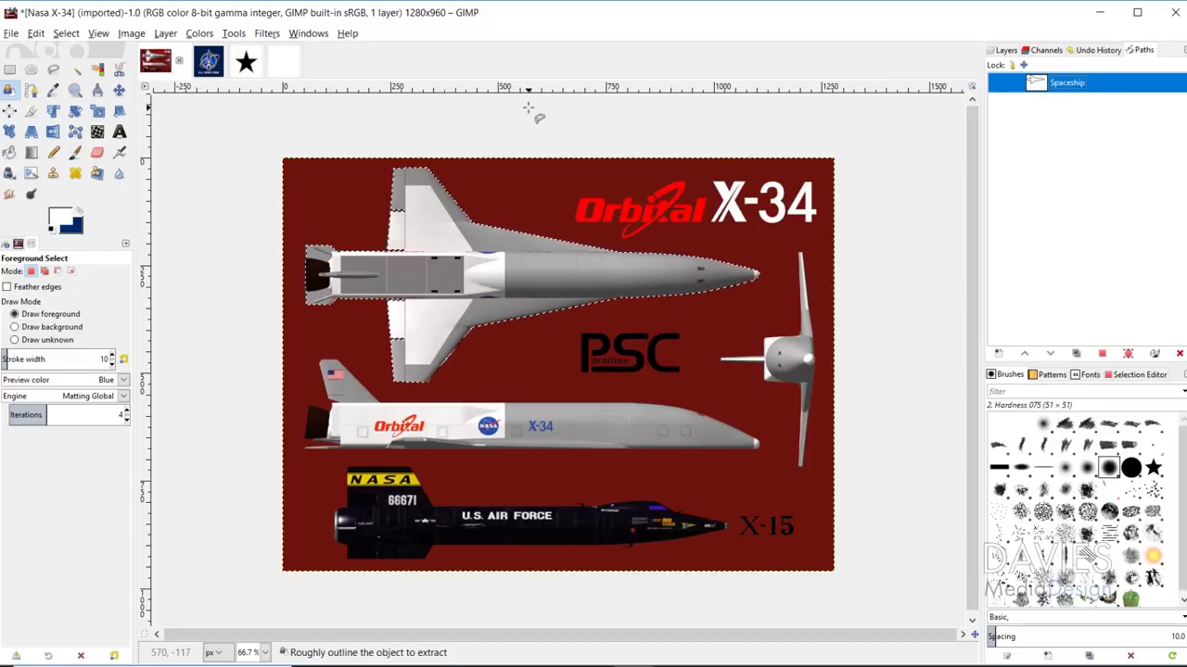
left_click(283, 62)
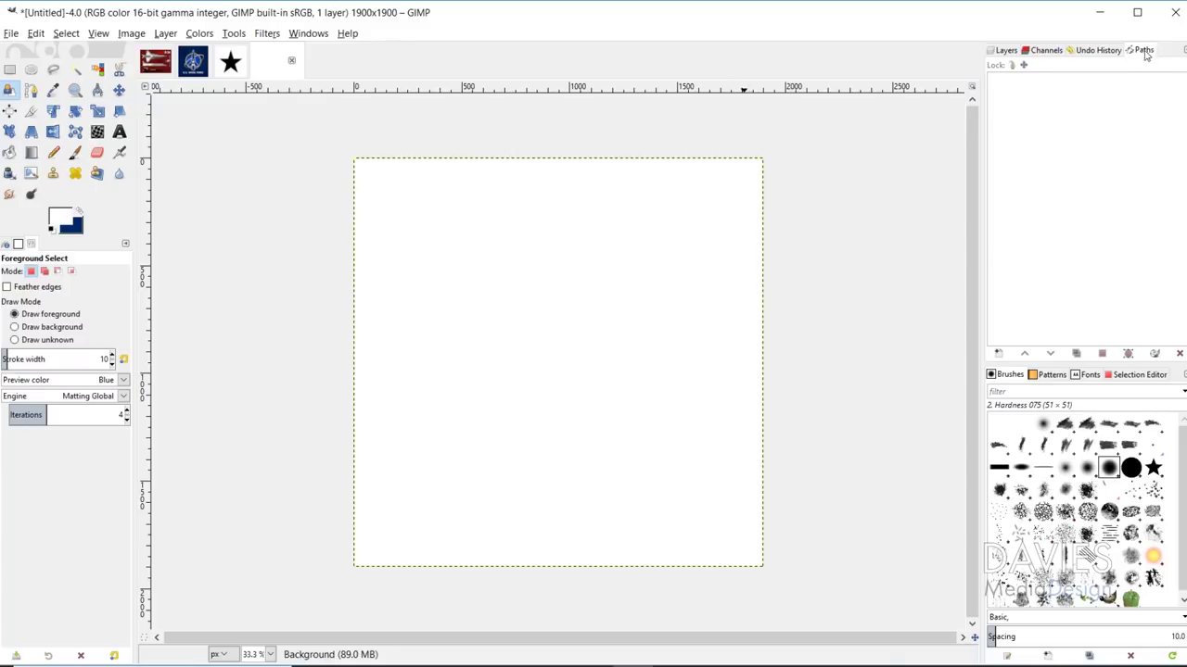
left_click(309, 33)
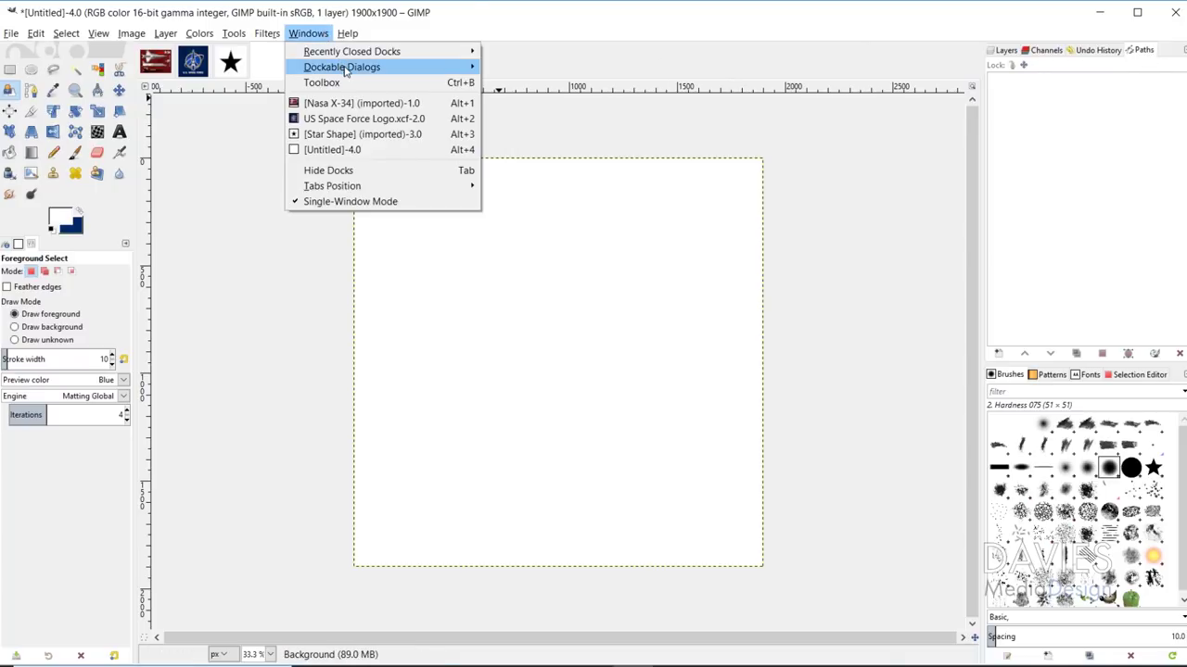
mouse_move(347, 68)
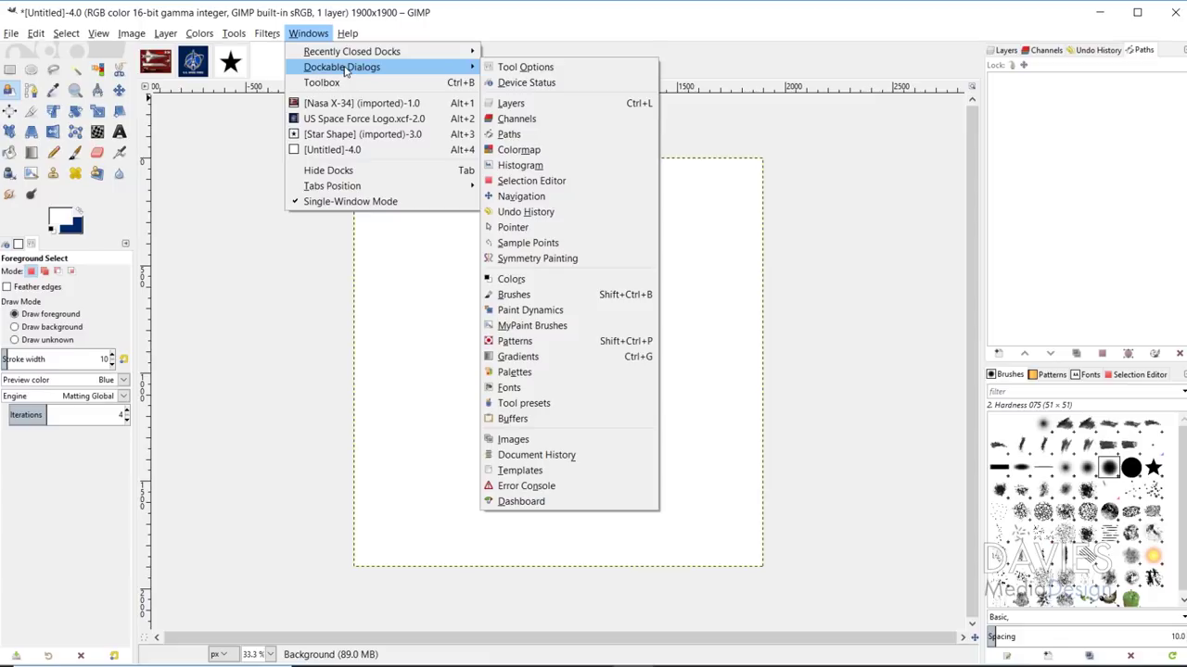
left_click(498, 137)
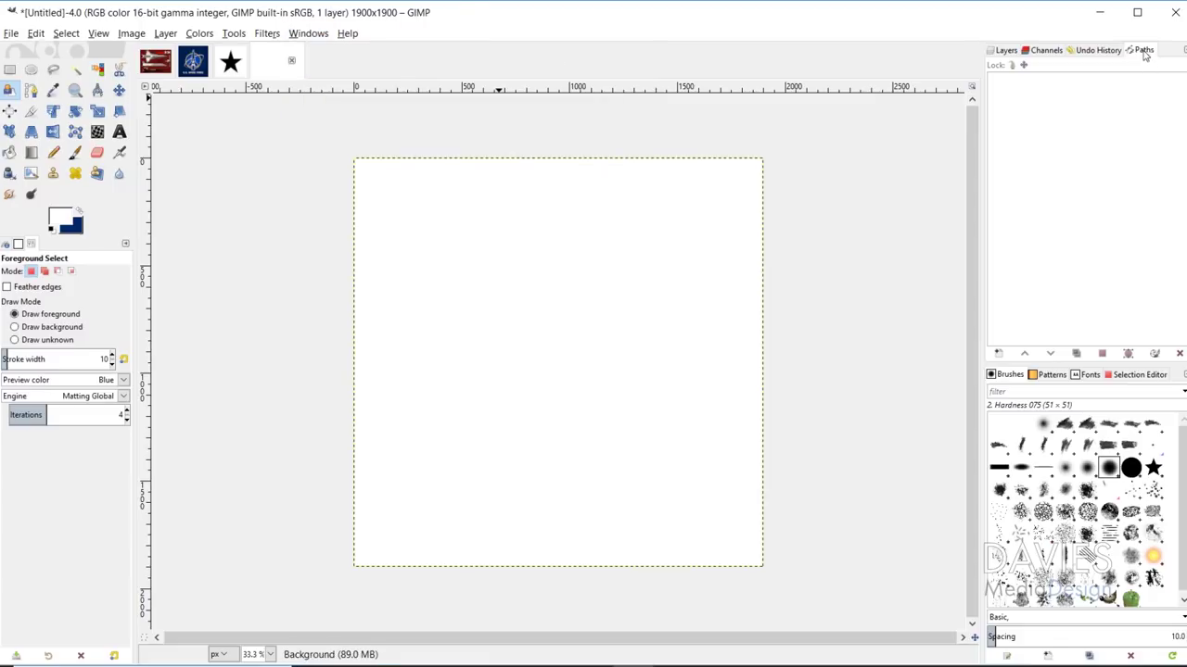
right_click(1052, 123)
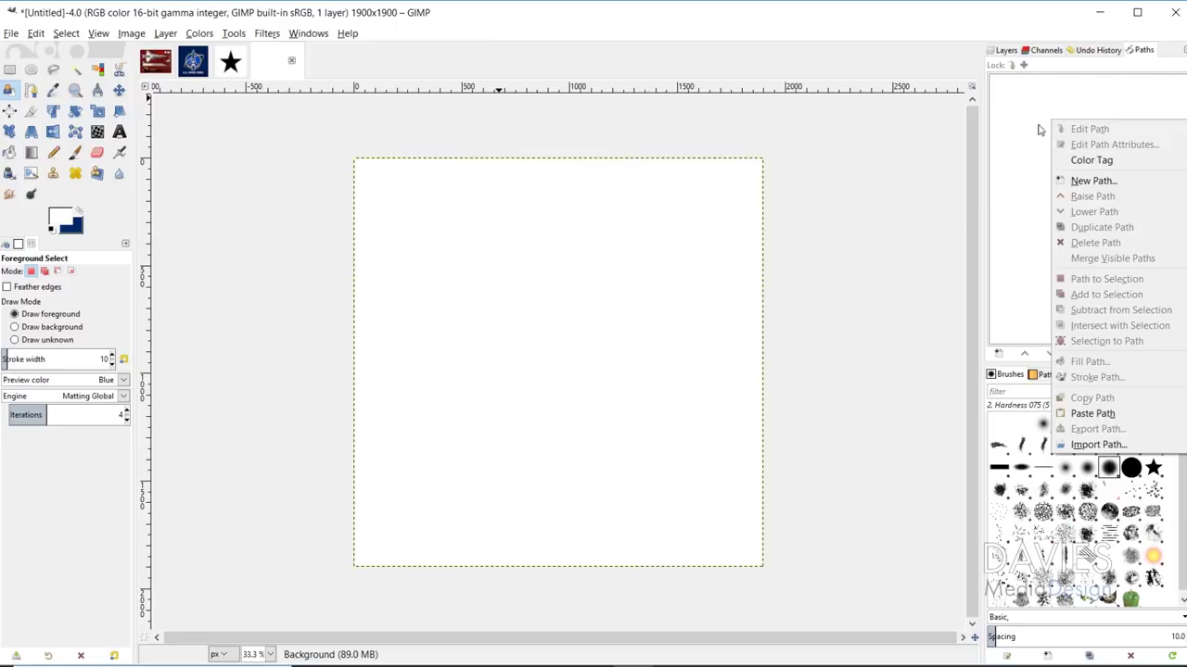
left_click(1105, 415)
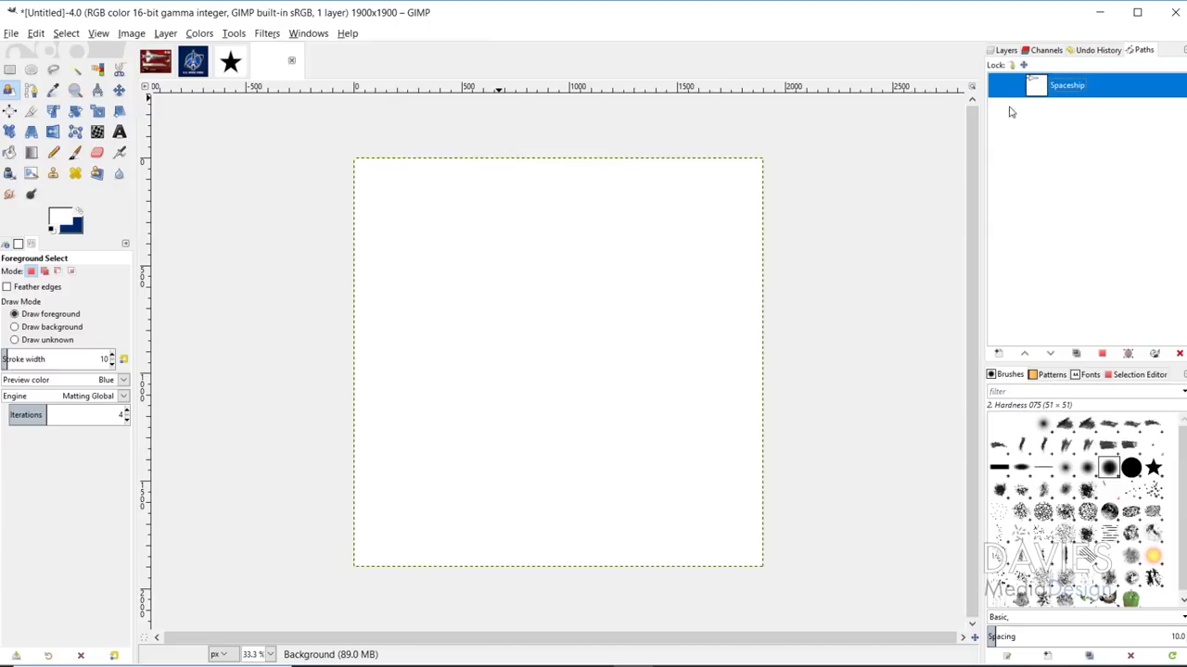
left_click(997, 85)
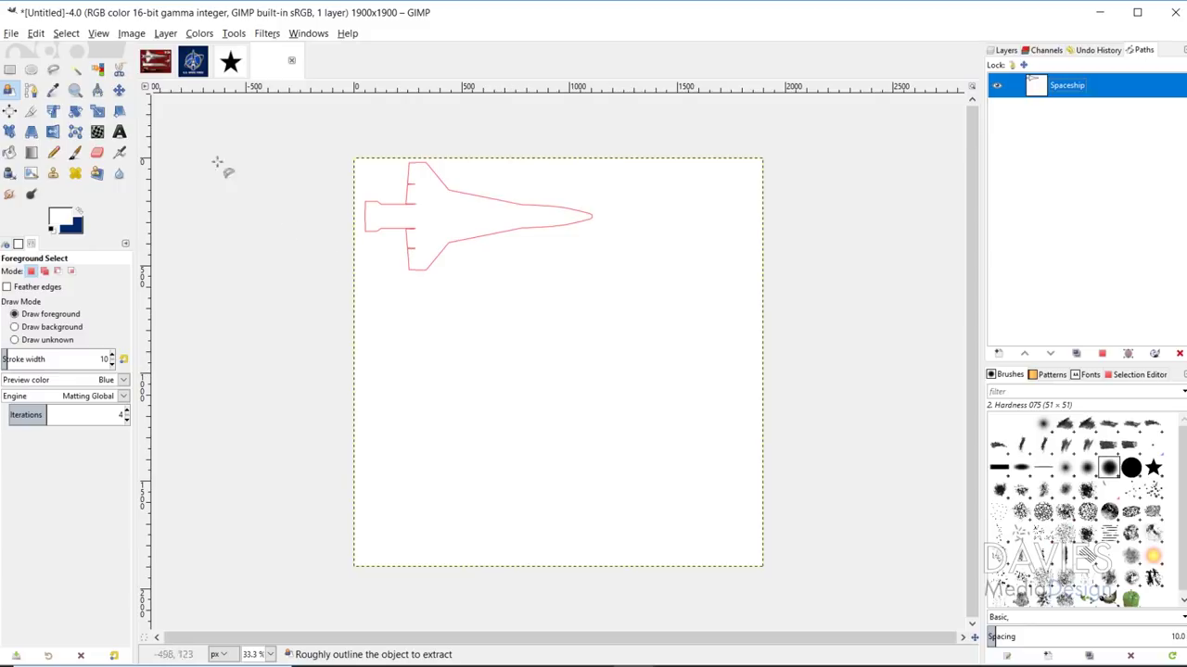
- Move the whole Spaceship path to about the middle of the canvas with the Paths tool in Move mode
left_click(30, 89)
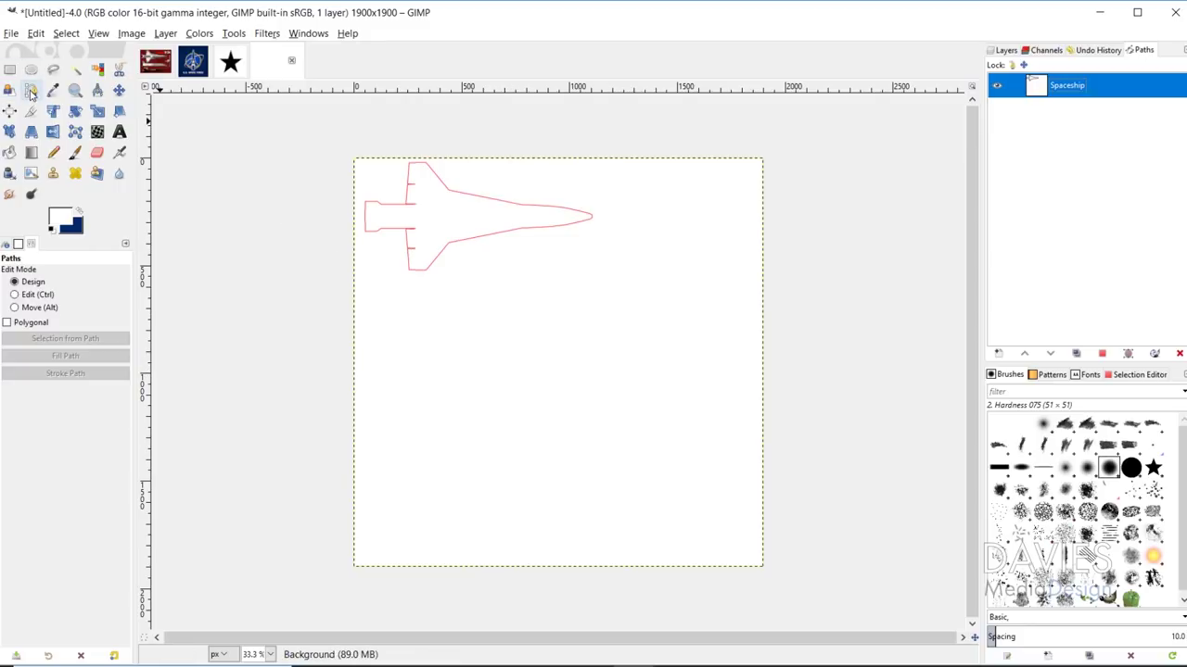
left_click(14, 308)
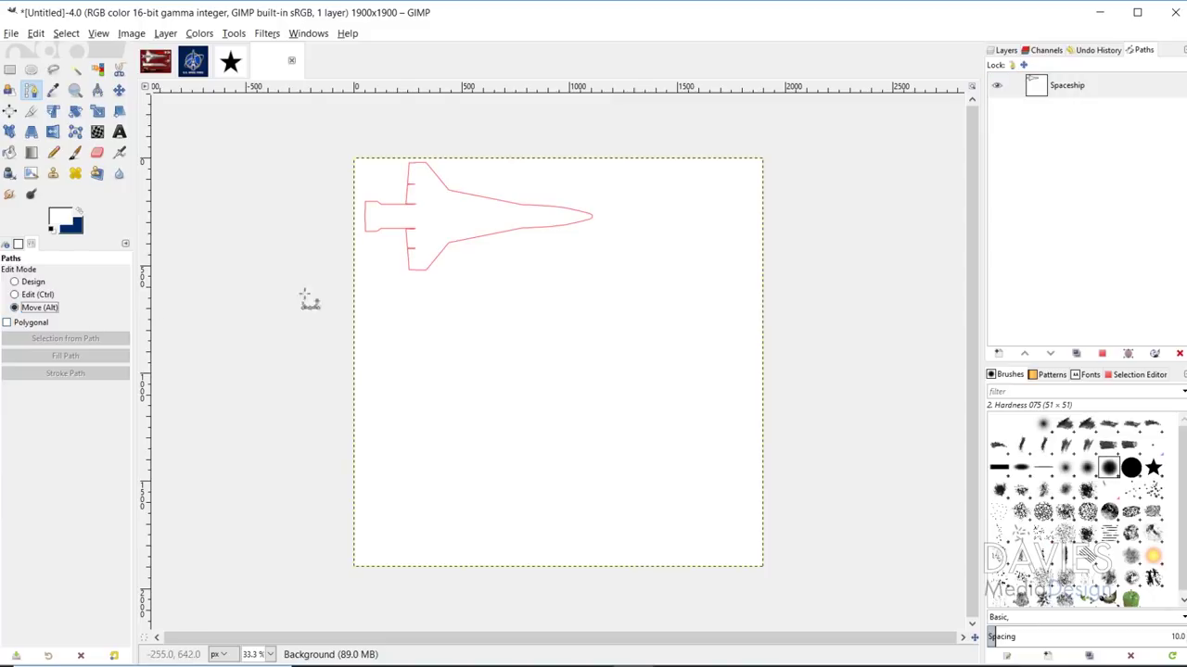
left_click(493, 204)
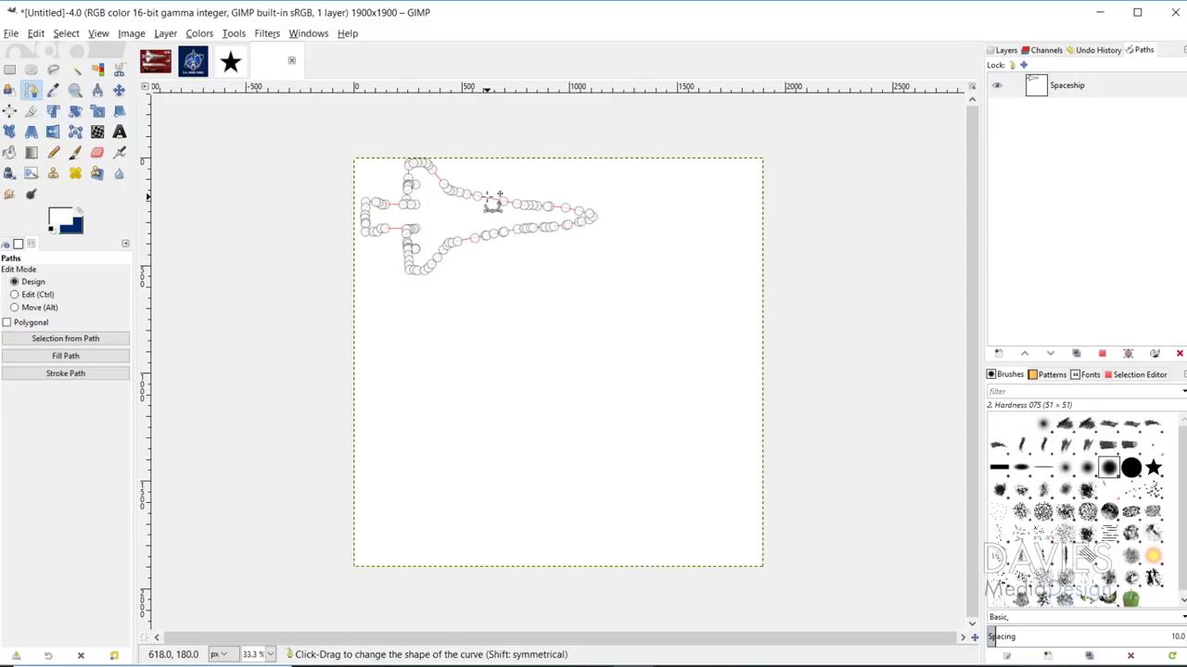
left_click(15, 308)
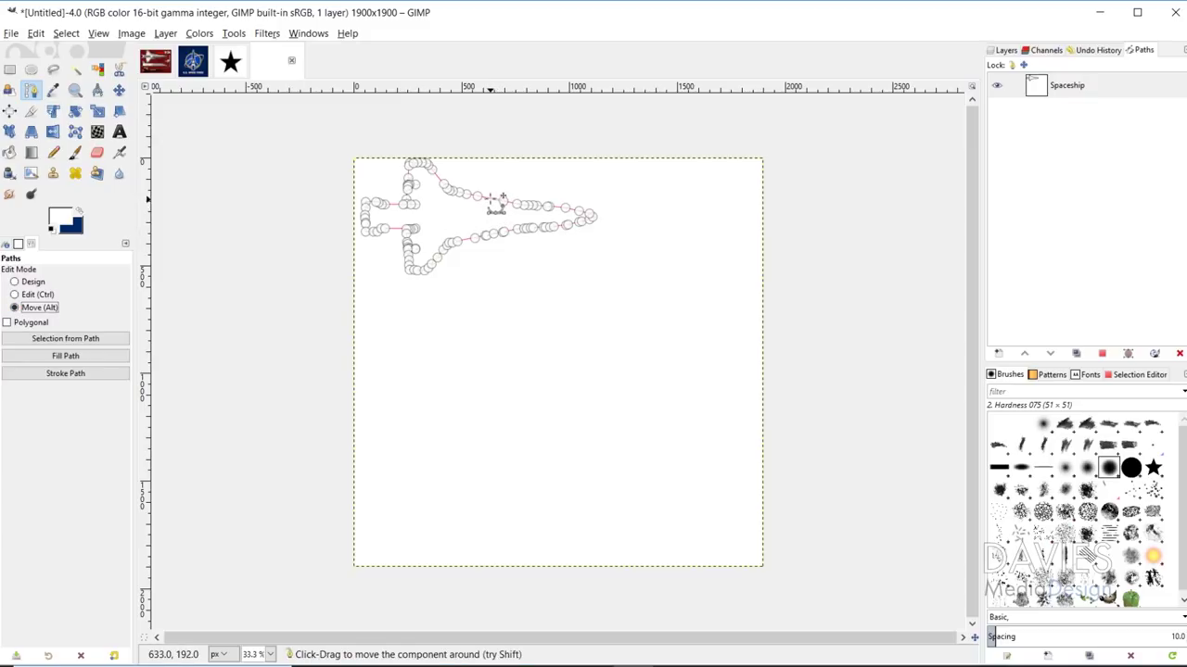
left_click_drag(495, 204, 588, 318)
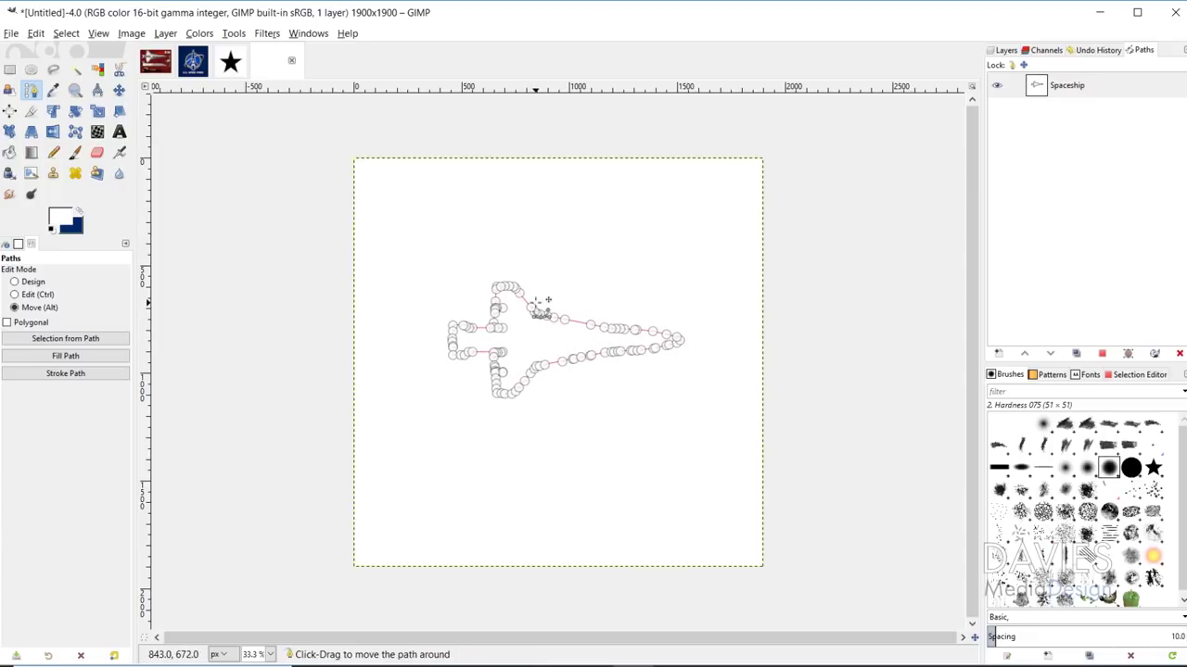
- Add a new transparent layer named "Spaceship" above the background
left_click(1005, 49)
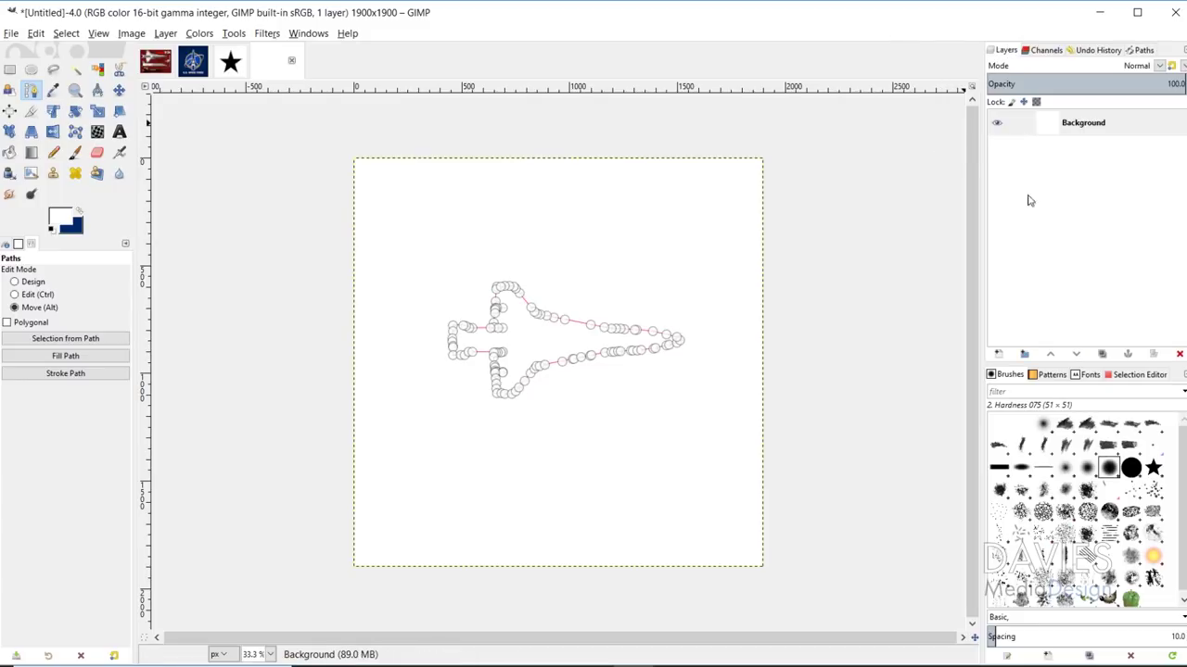
left_click(999, 354)
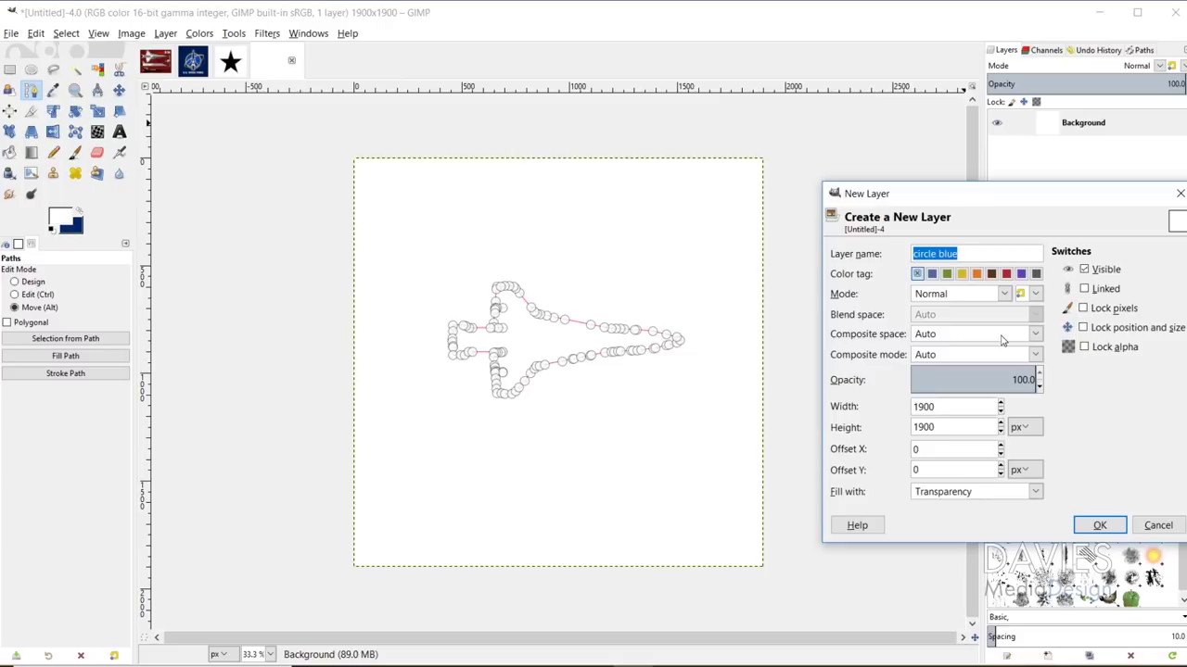
type("Spaceship")
left_click(1099, 525)
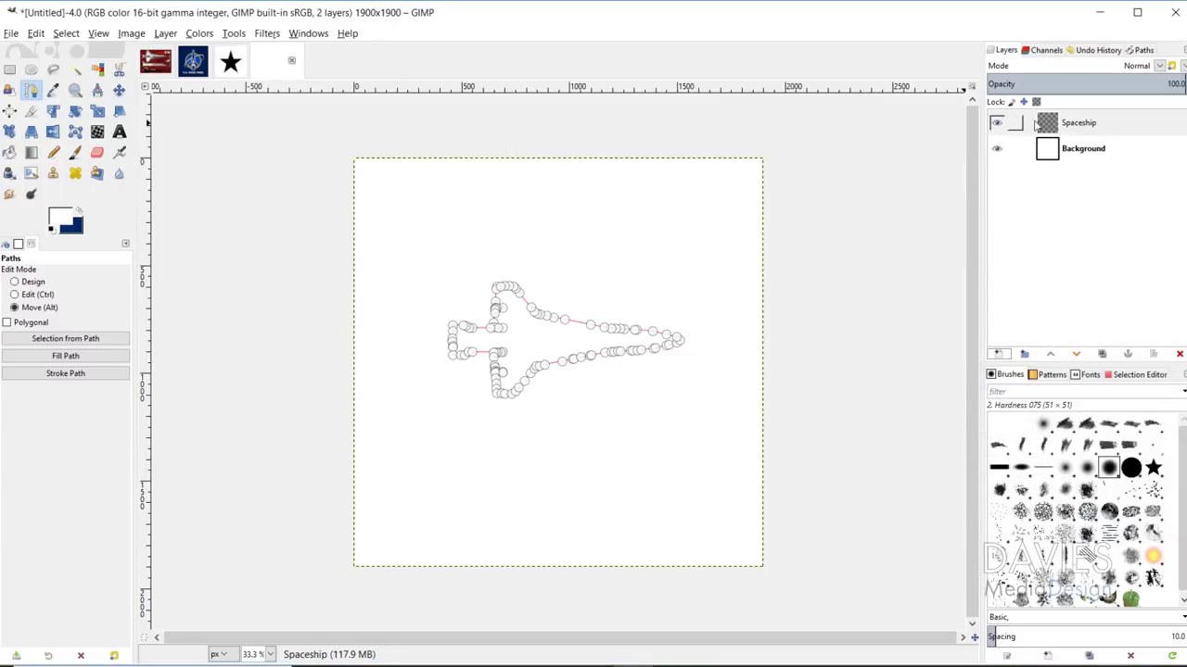
left_click(999, 354)
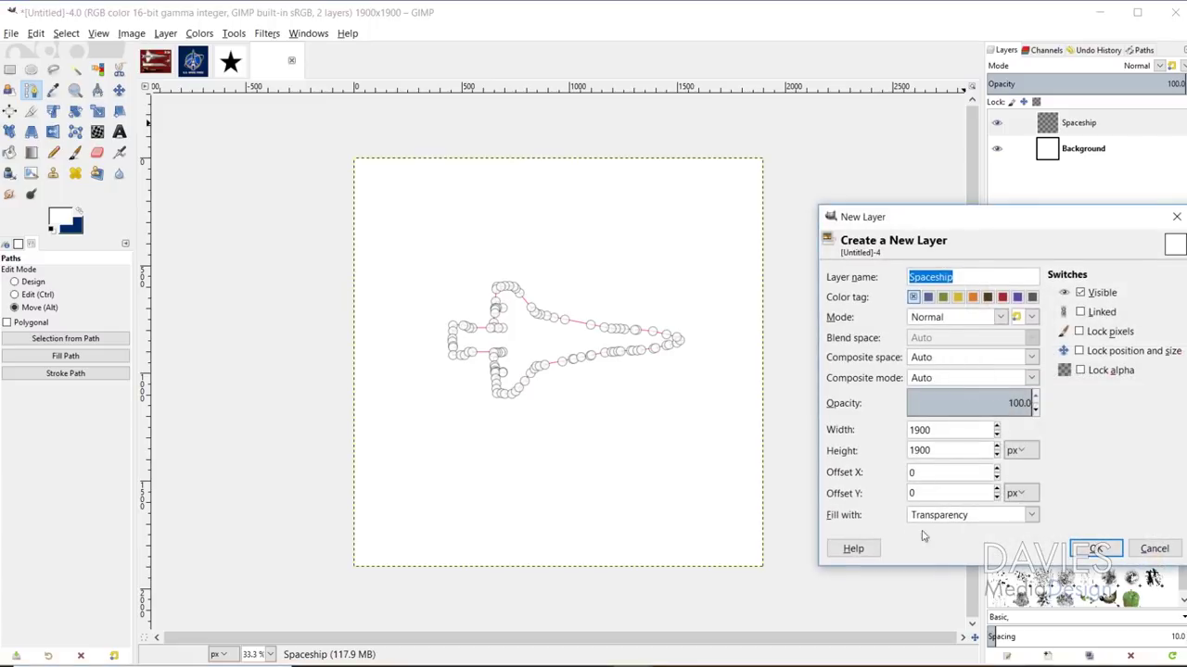
left_click(1176, 216)
- Swap the foreground and background colors, check the finished logo's blue, and set the foreground color to 002868
key("x")
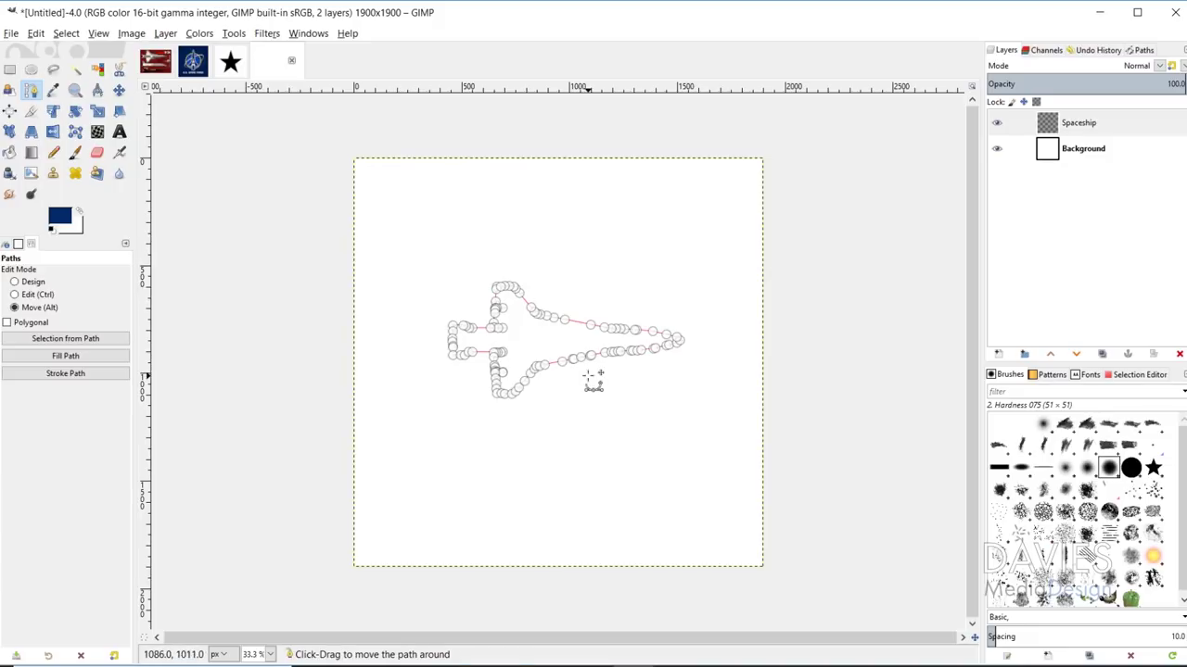
left_click(197, 70)
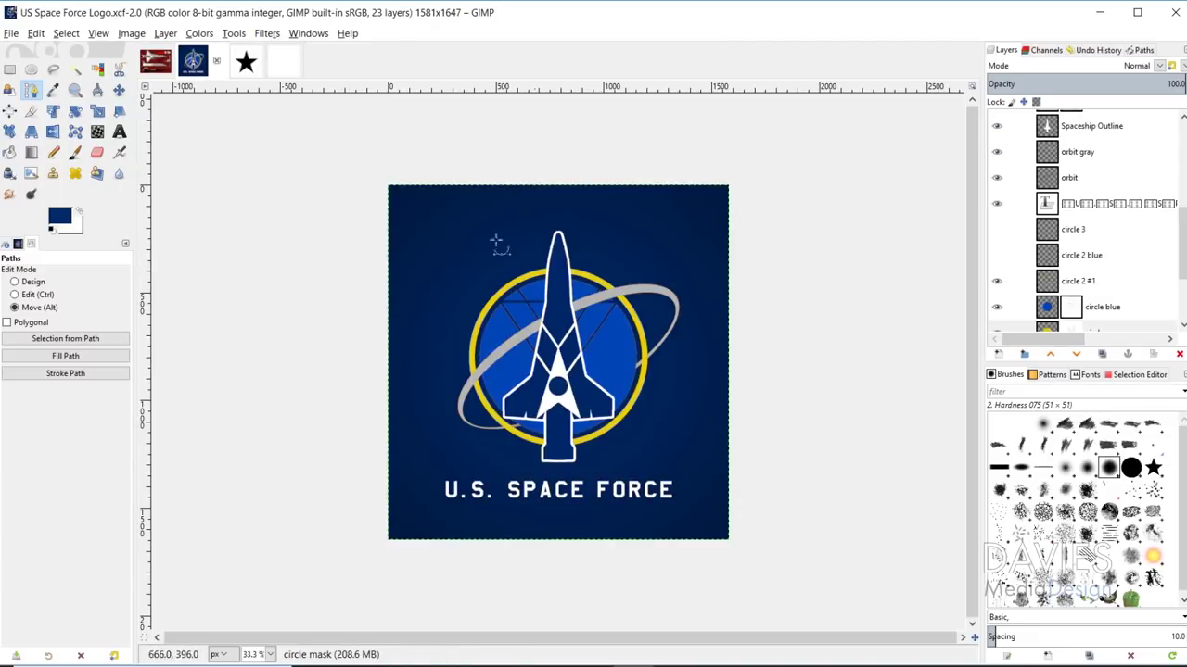
left_click(282, 62)
key("alt+Tab")
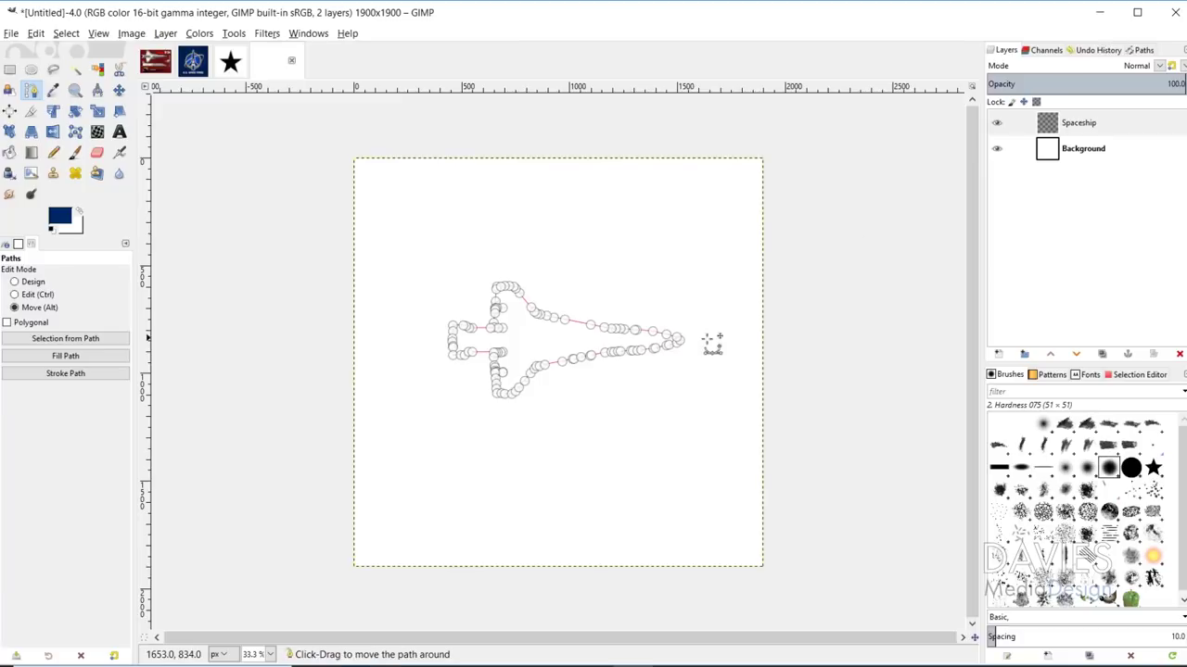
left_click(1123, 11)
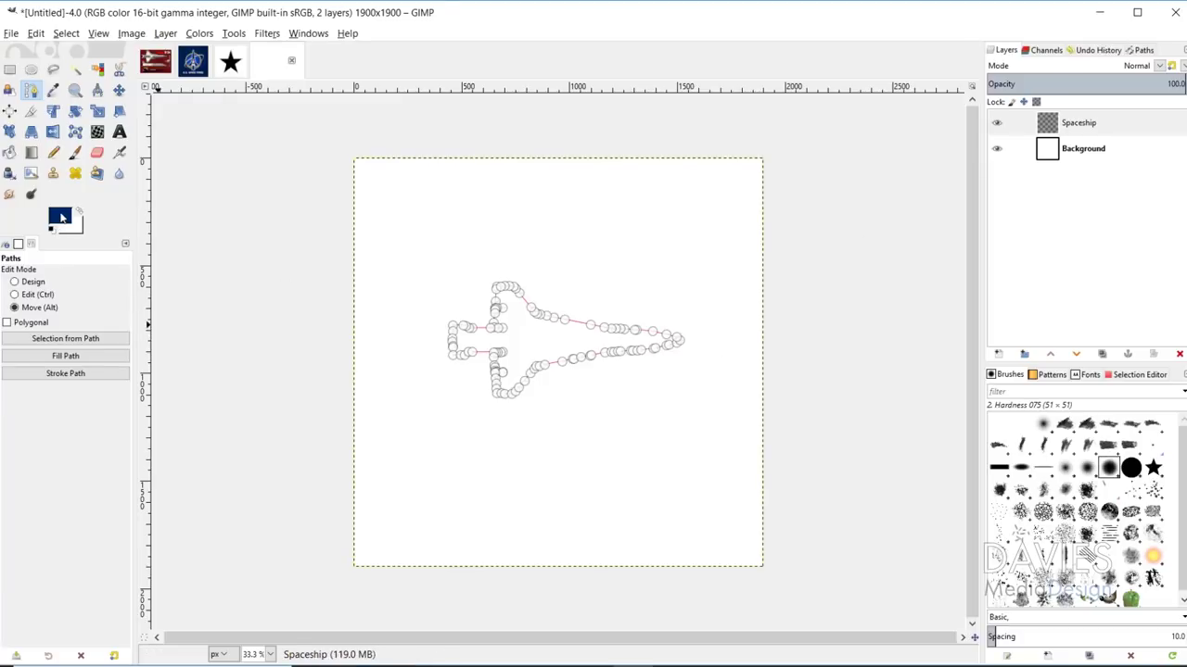
left_click(61, 217)
double_click(237, 254)
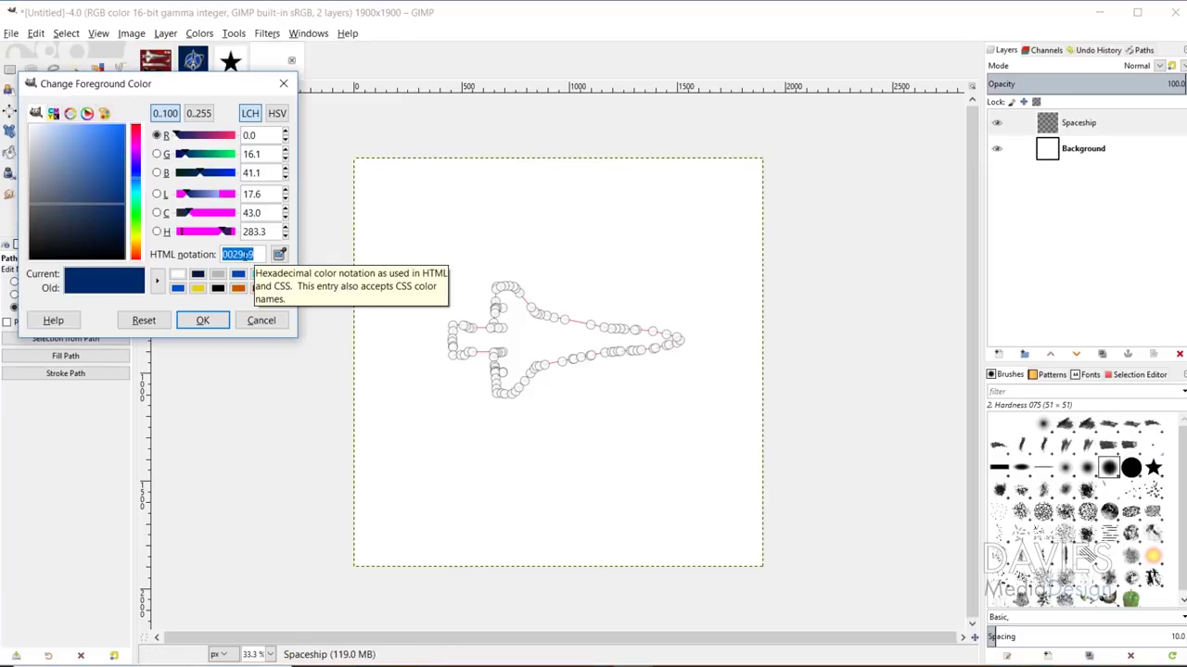
type("002868")
left_click(202, 321)
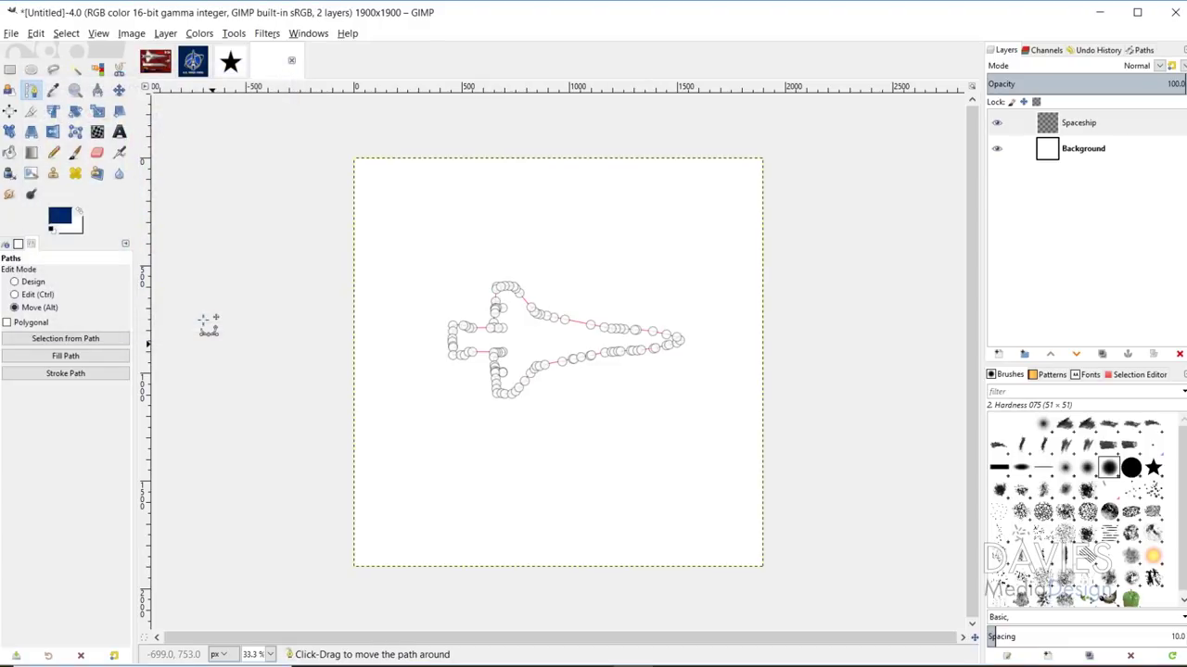
- Fill the Spaceship path with the solid foreground color, antialiased, and hide the path and its nodes
left_click(57, 358)
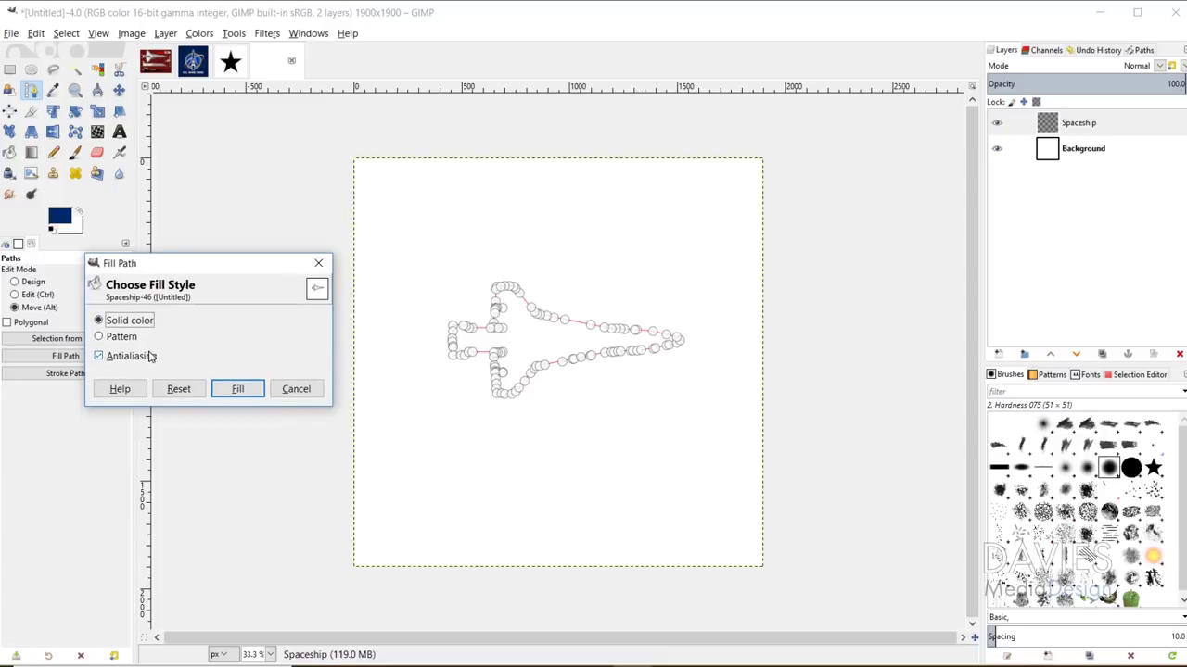
left_click(239, 390)
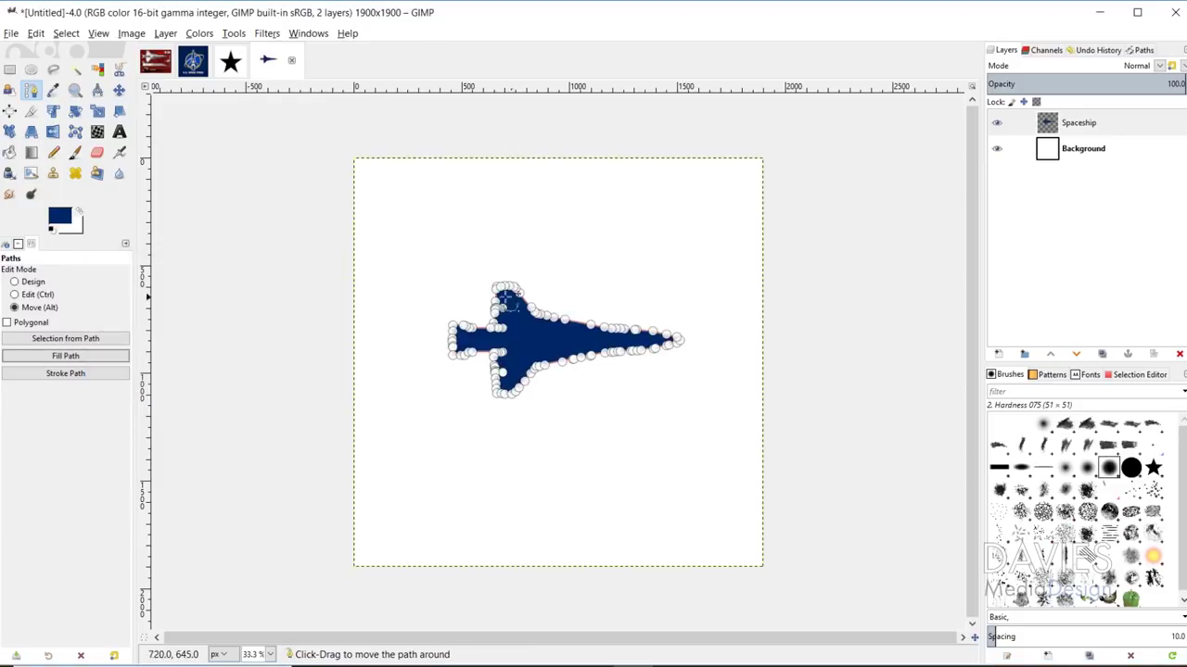
left_click(1138, 52)
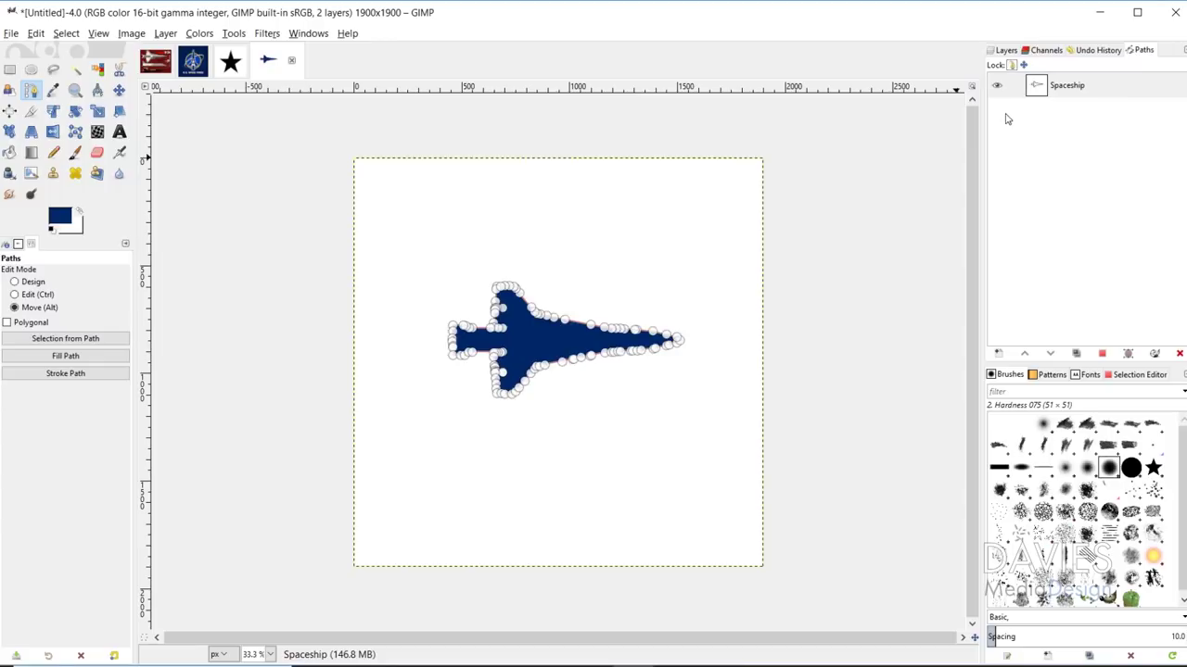
left_click(997, 88)
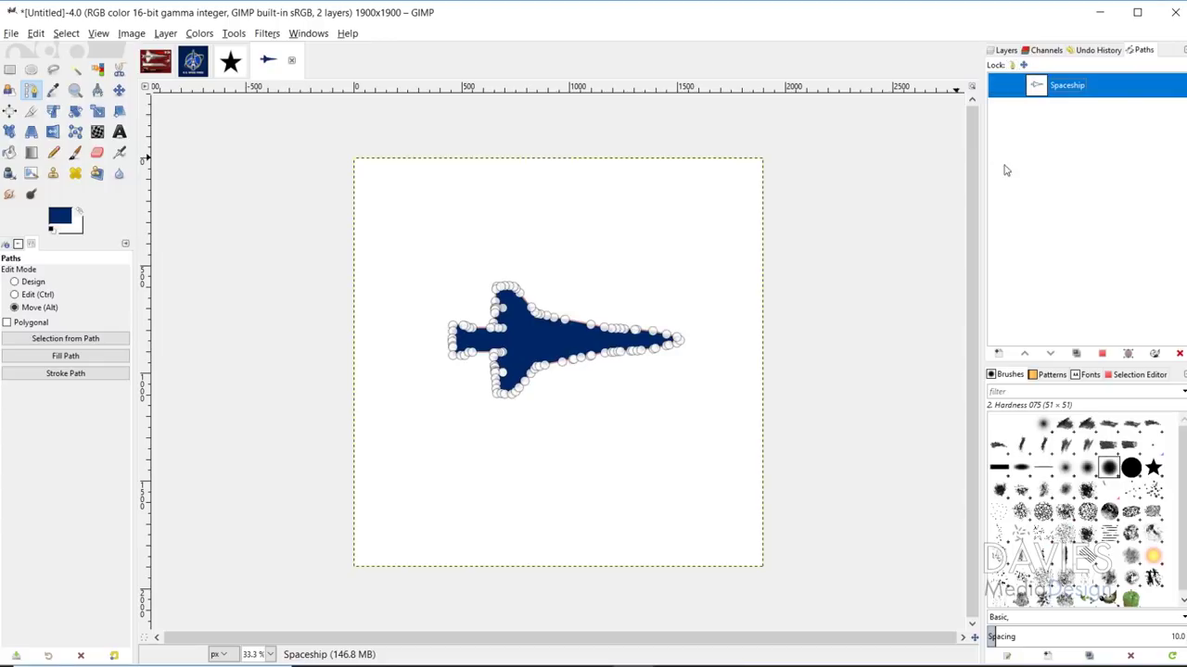
left_click(118, 91)
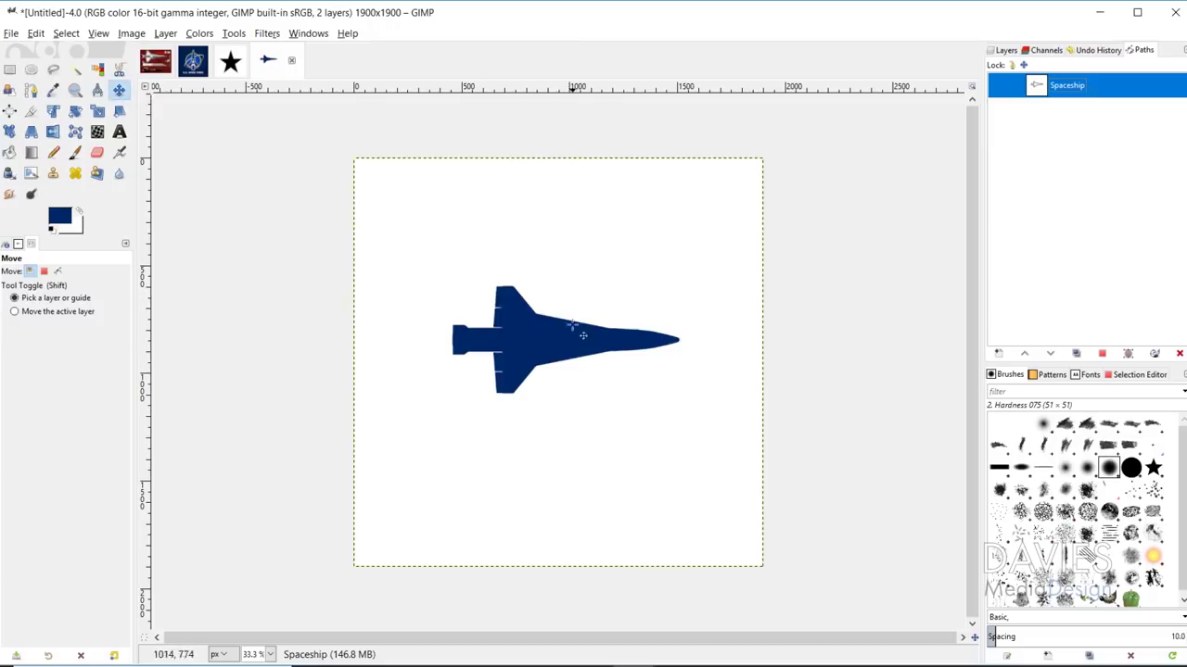
- Rotate the Spaceship layer a quarter turn counterclockwise about the canvas center so its nose points straight up
left_click(1007, 52)
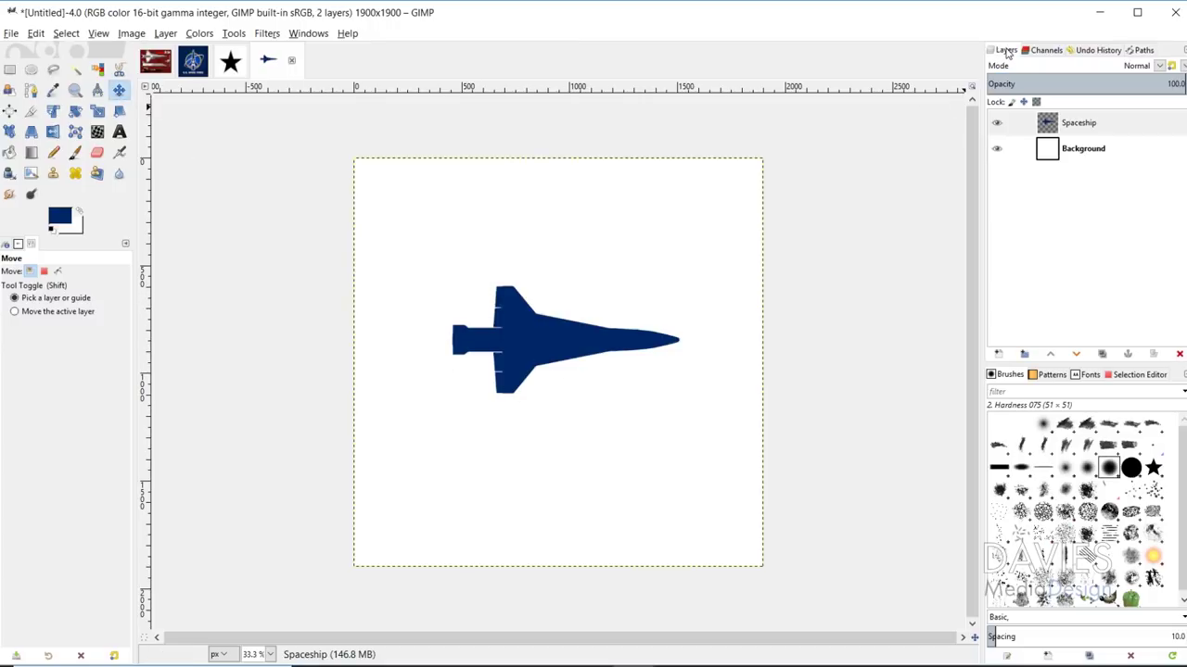
left_click(1046, 125)
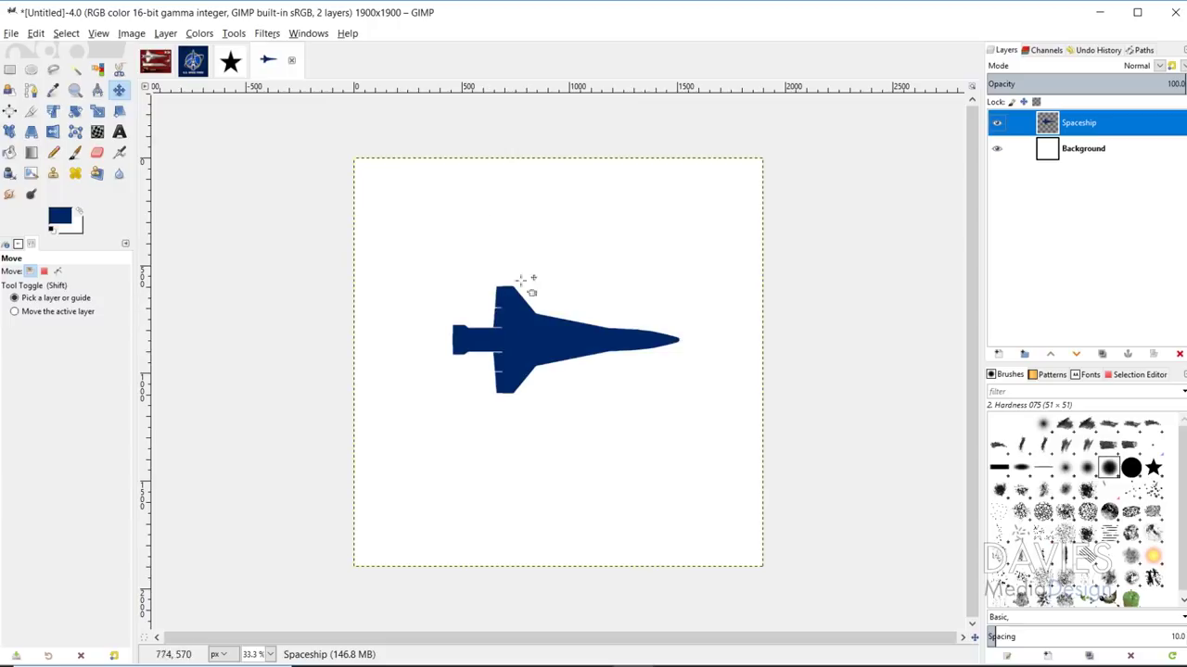
left_click(342, 282)
left_click(76, 111)
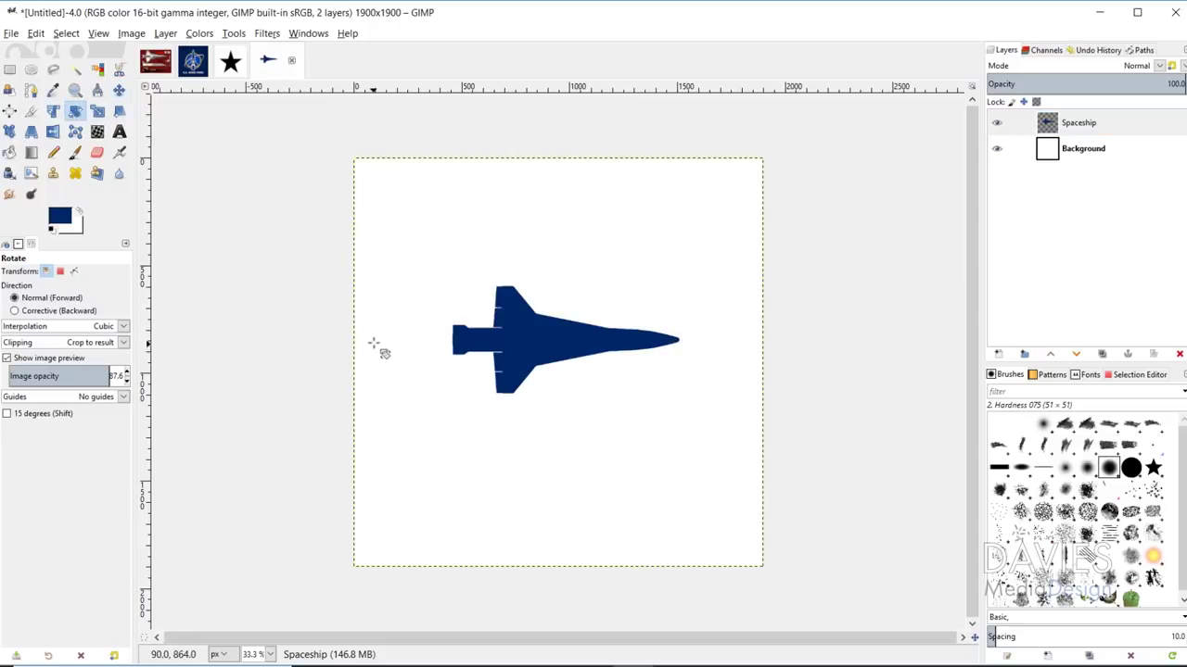
left_click(465, 337)
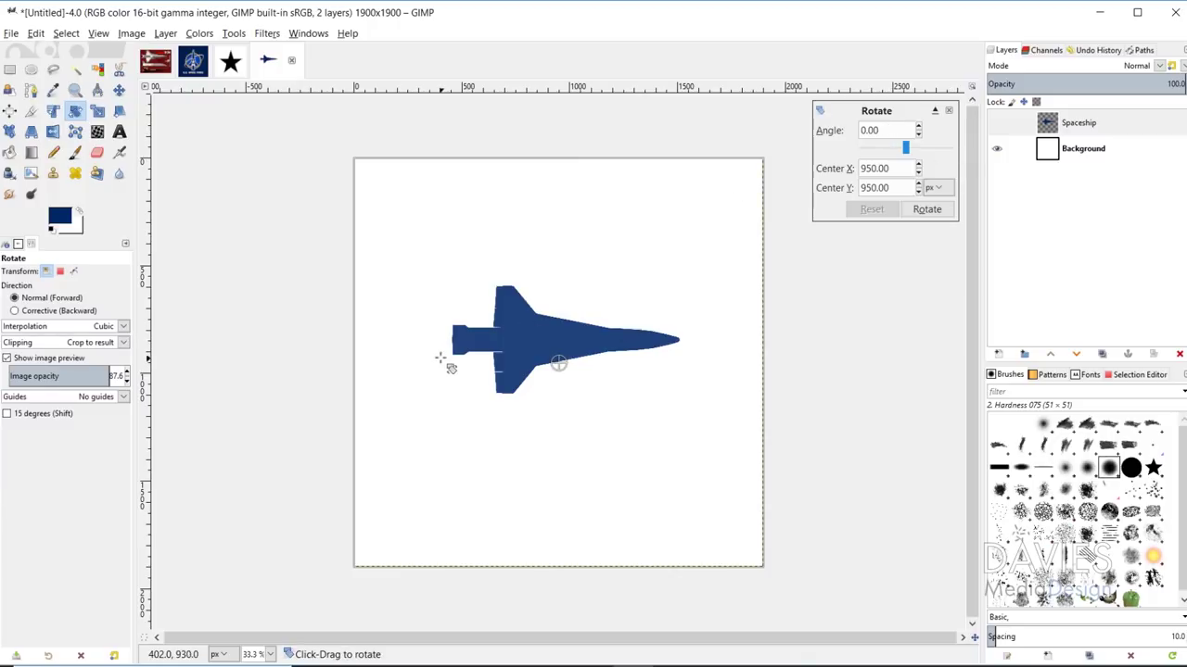
left_click_drag(443, 358, 552, 456)
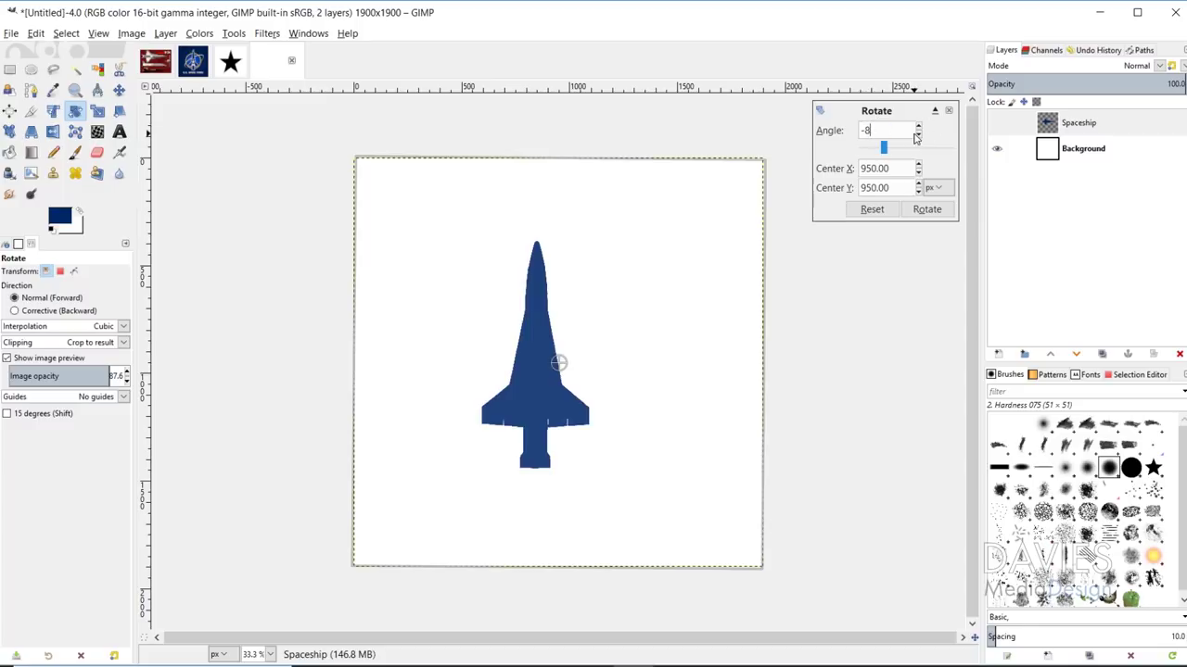
left_click(927, 210)
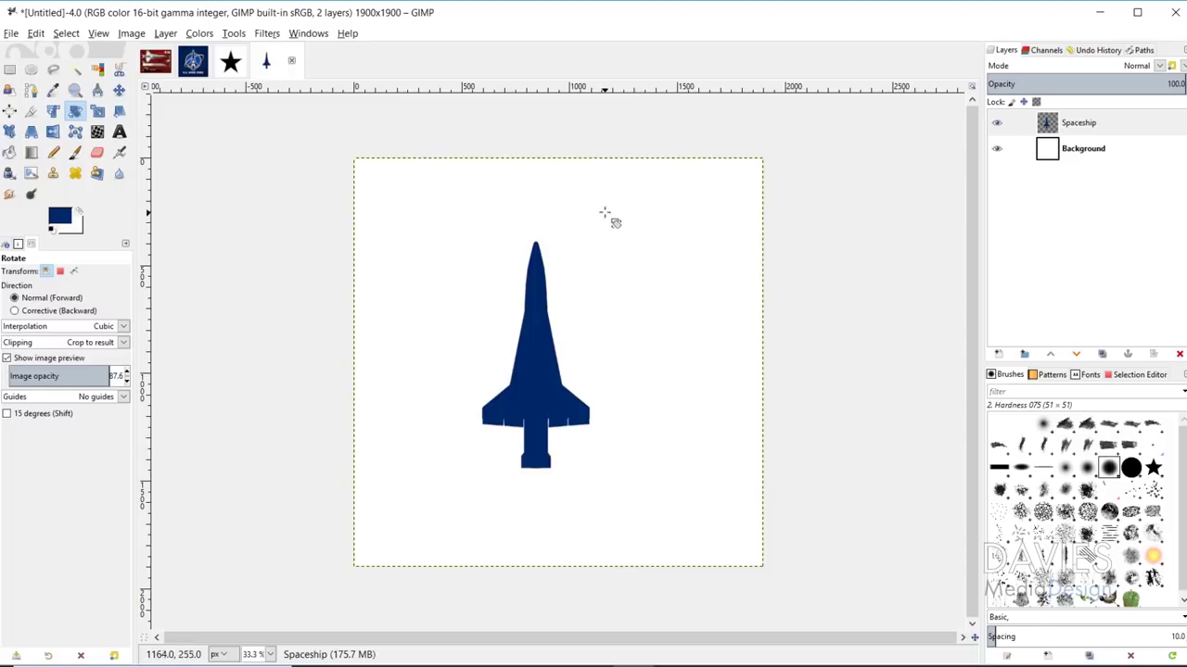
- Crop the Spaceship layer to its content and align it to the horizontal and vertical center of the canvas
left_click(165, 33)
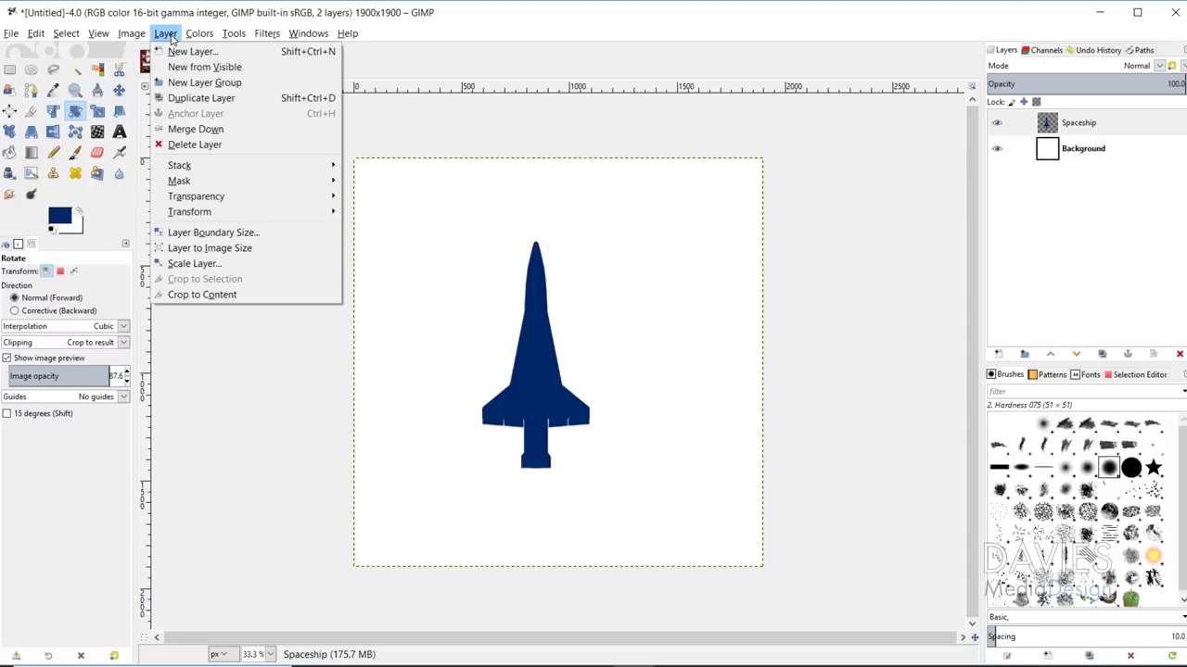
left_click(214, 294)
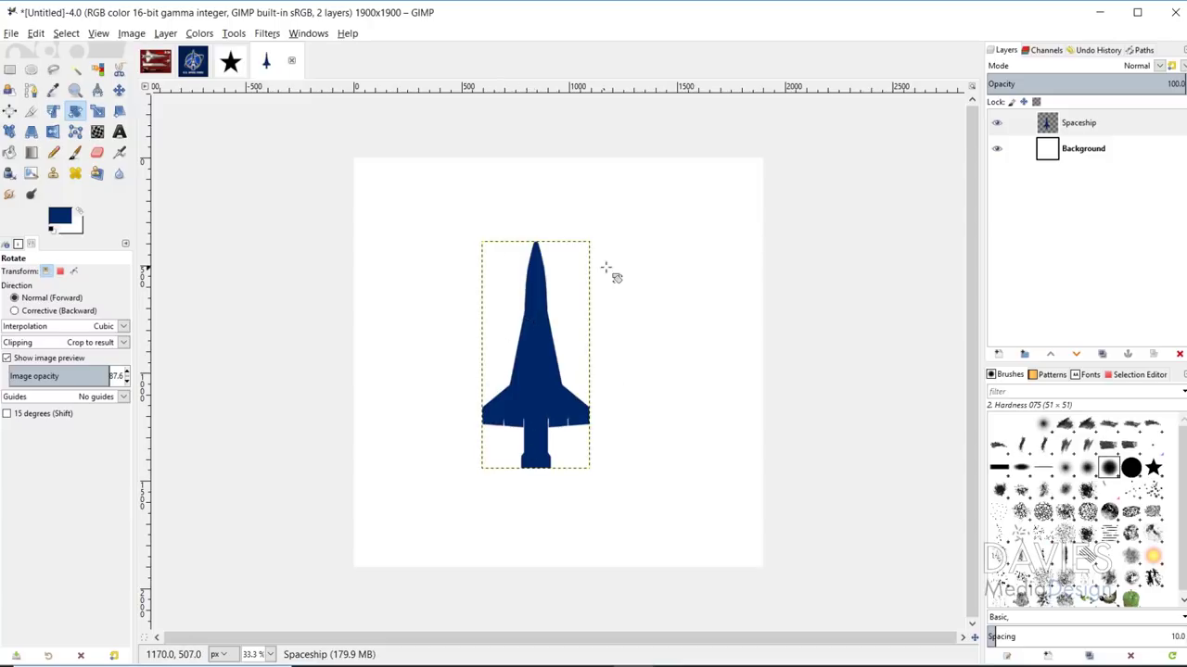
left_click(9, 111)
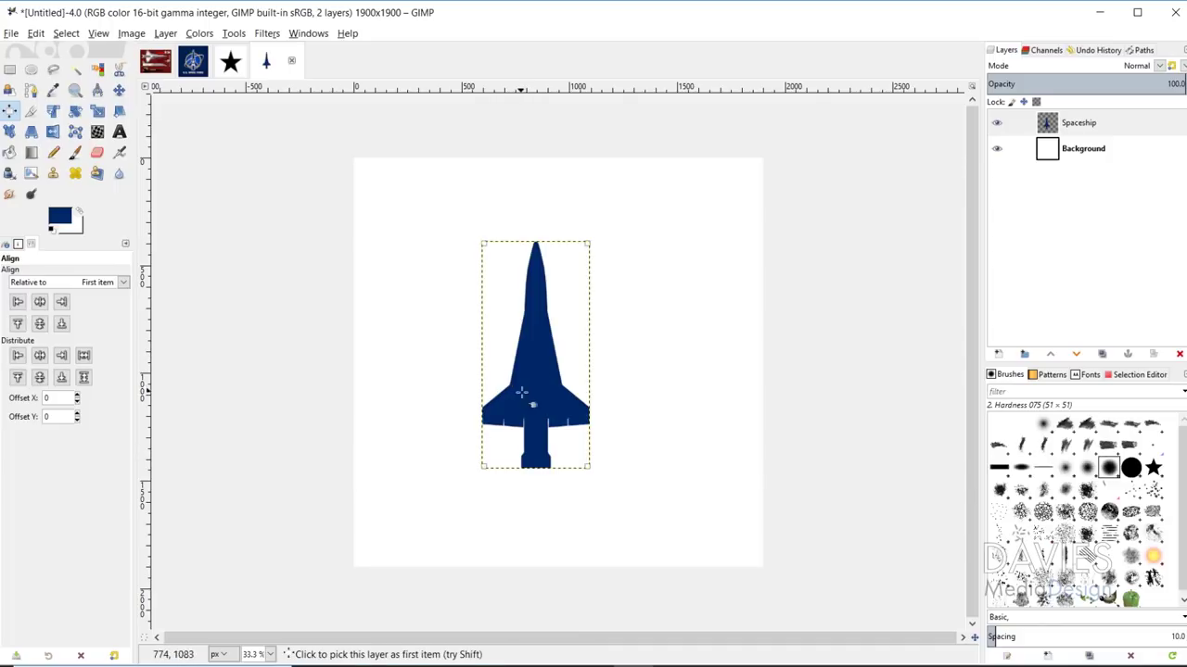
left_click(40, 303)
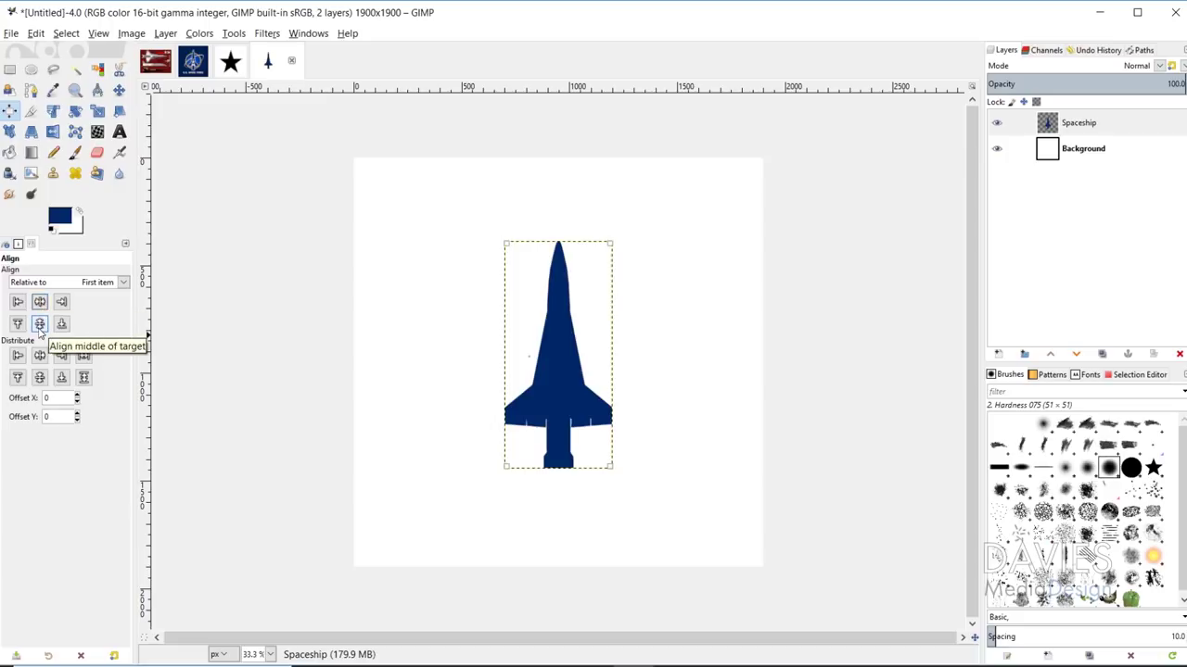
left_click(40, 325)
left_click(107, 283)
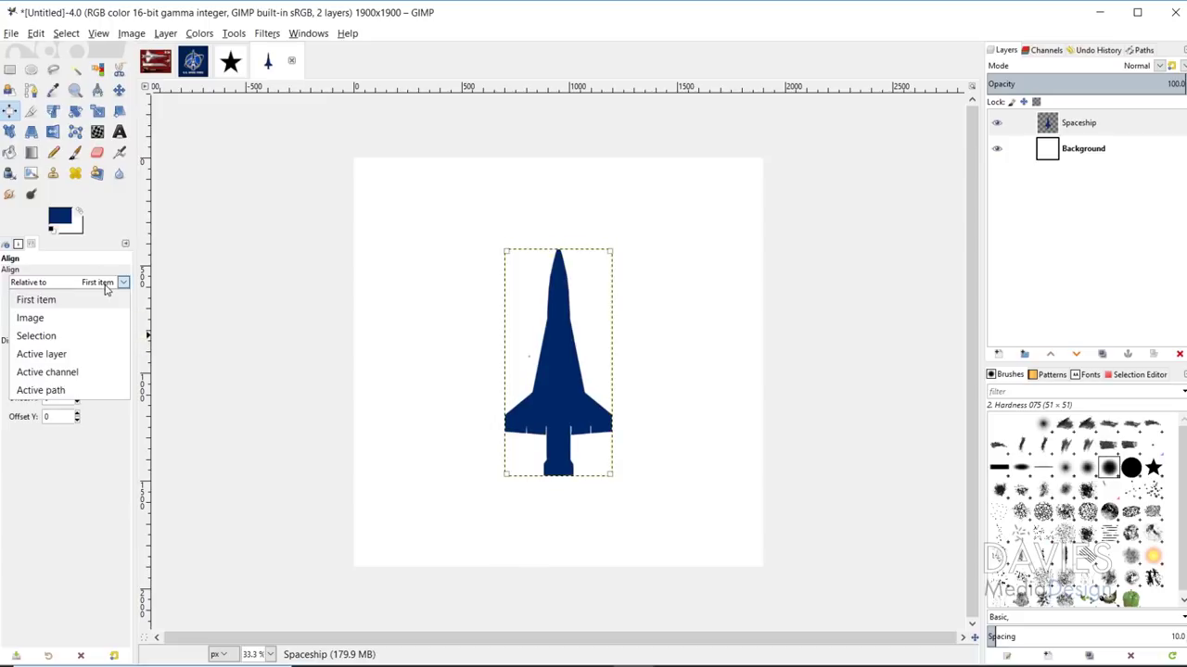
left_click(68, 320)
left_click(104, 283)
left_click(93, 299)
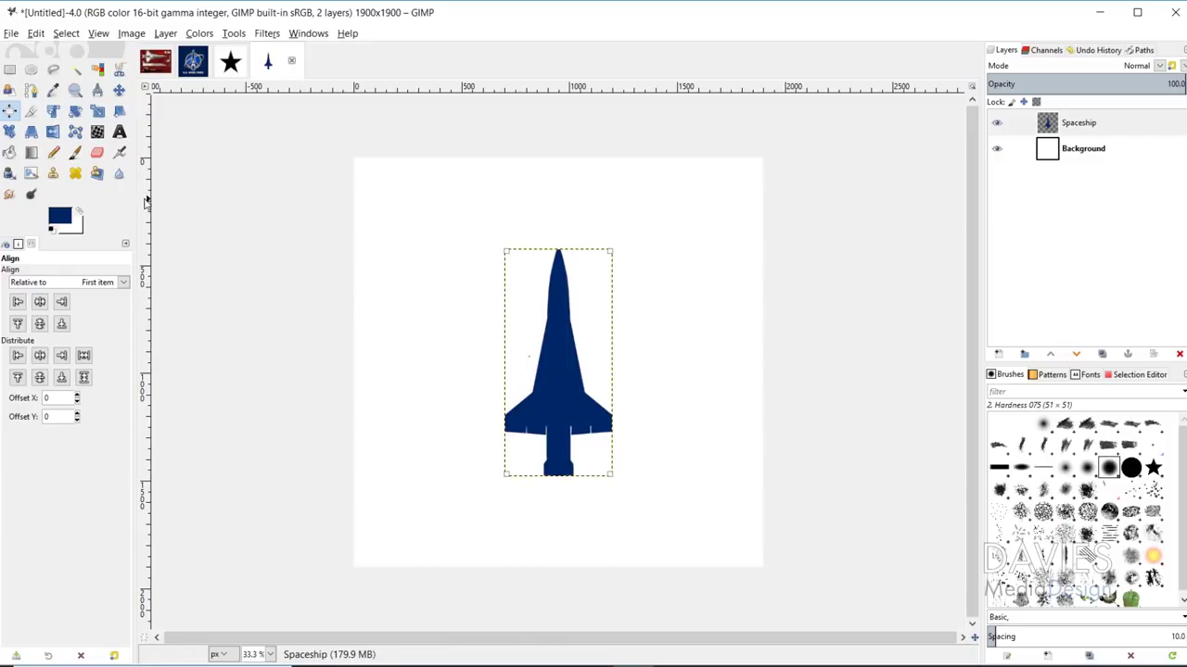
- Add a vertical and a horizontal guide and center both on the canvas with the Align tool relative to the image
left_click_drag(145, 222, 558, 232)
left_click_drag(472, 92, 461, 356)
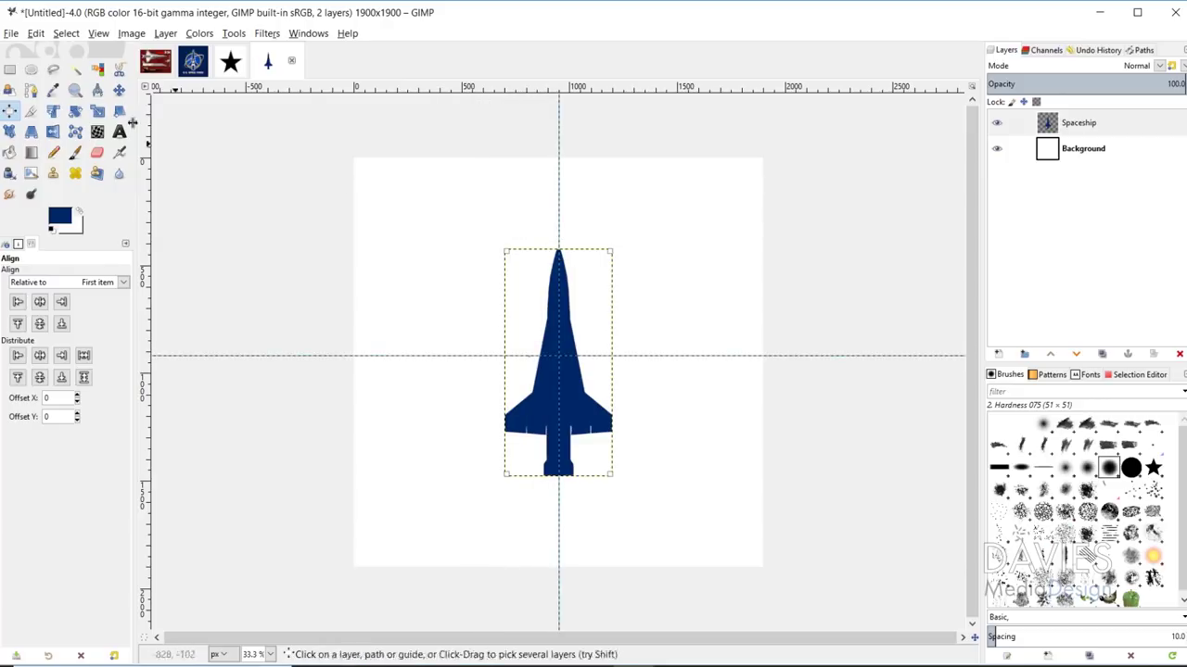
left_click(9, 111)
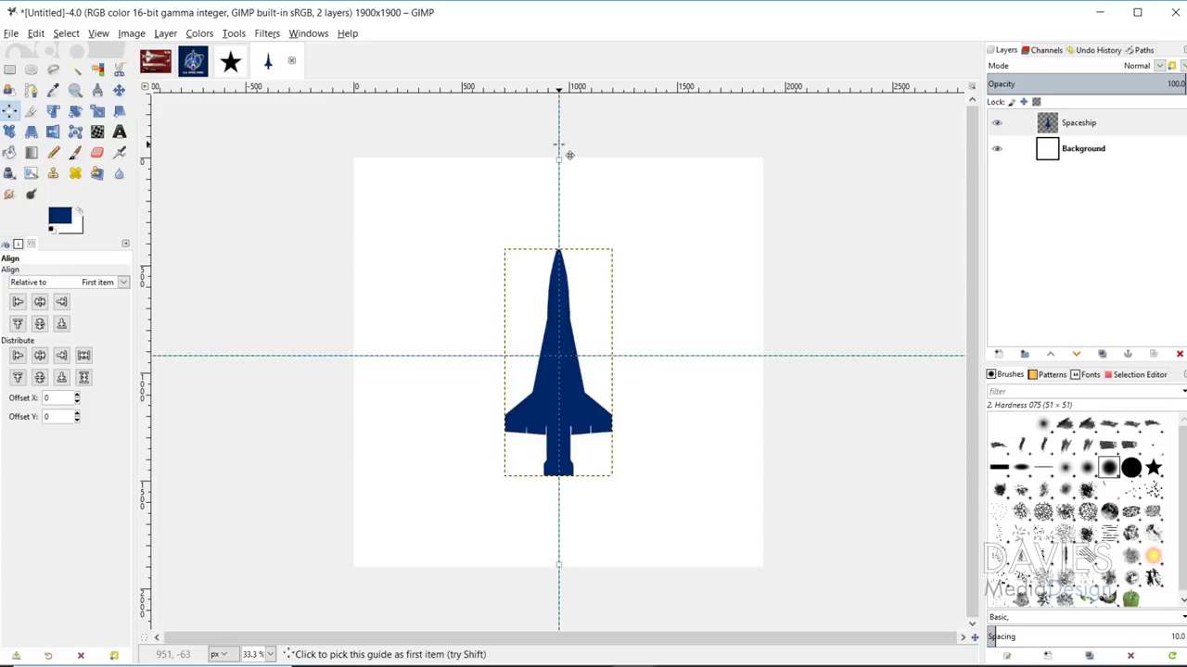
left_click(61, 283)
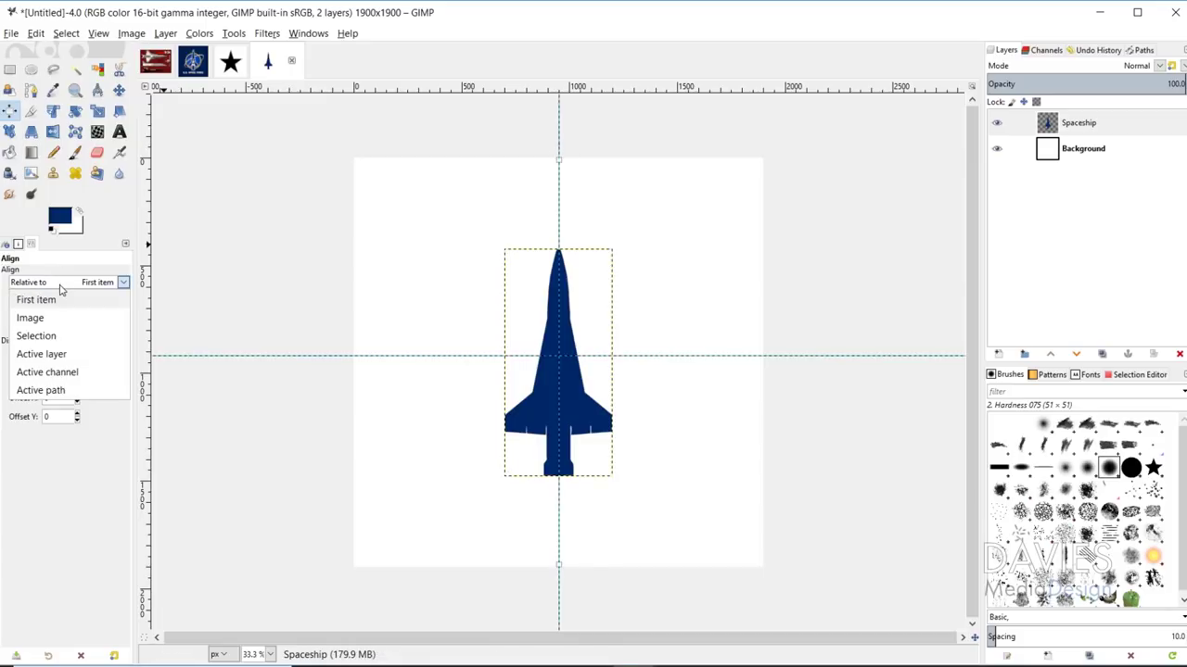
left_click(57, 318)
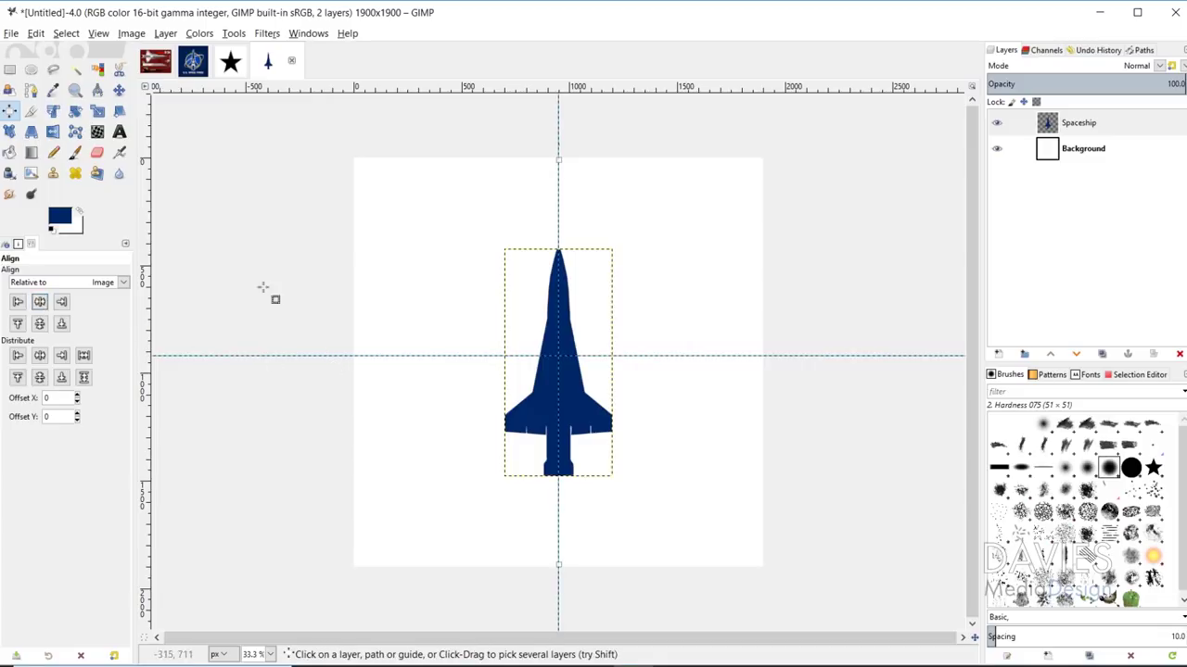
left_click(409, 355)
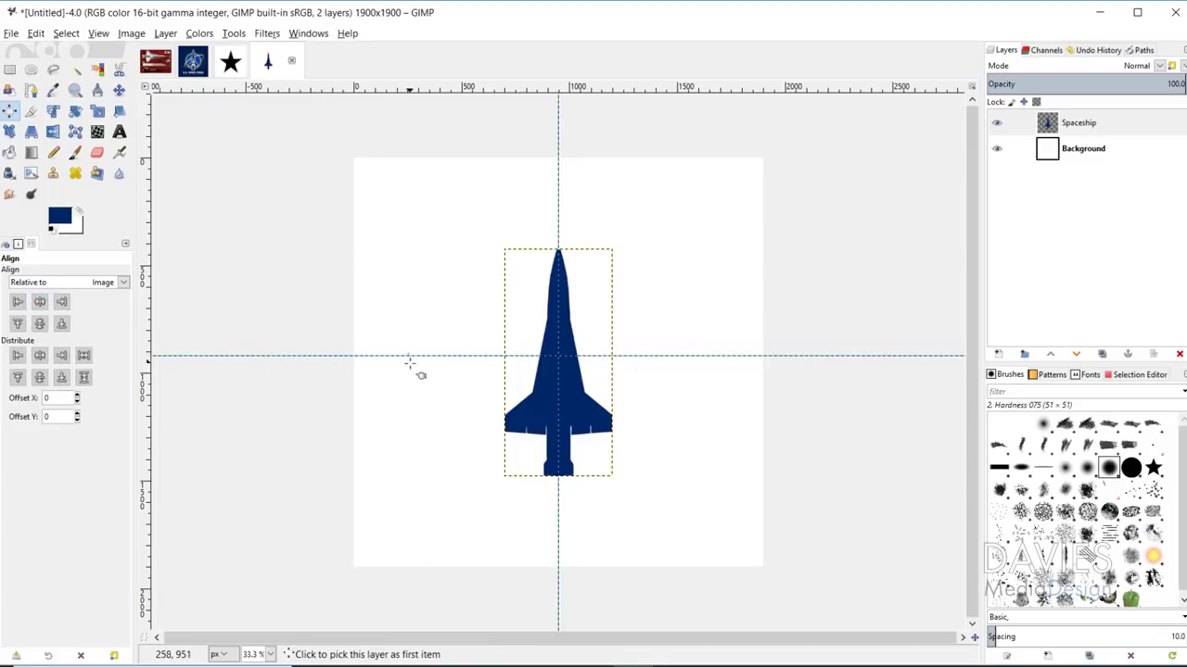
left_click(39, 324)
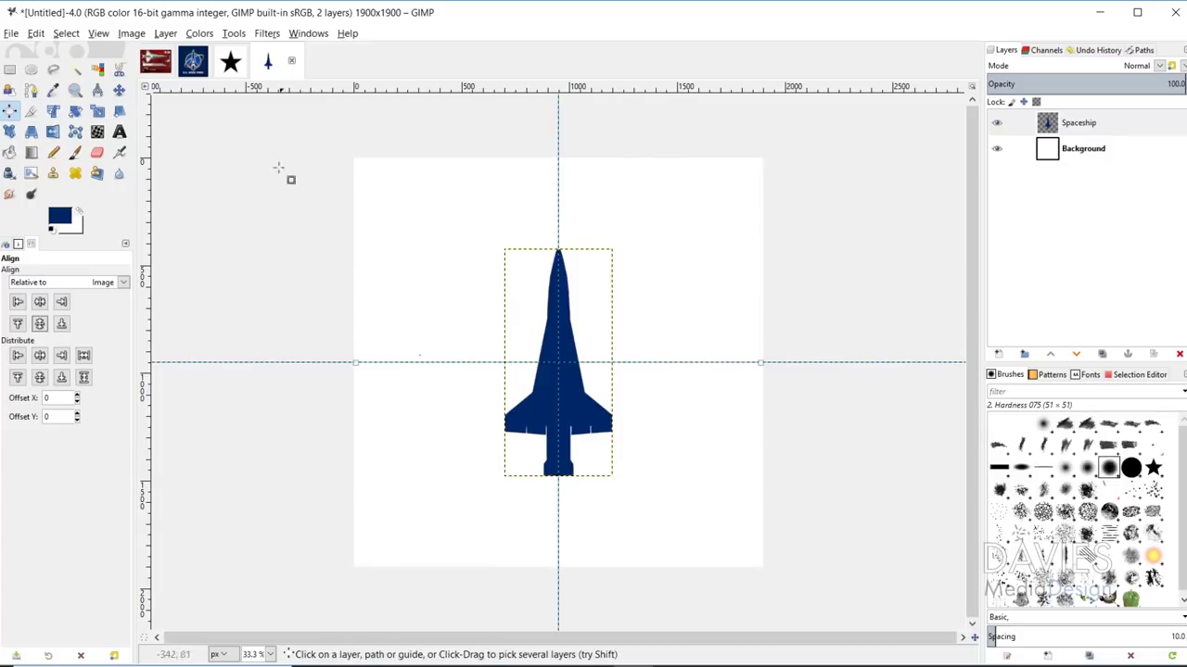
- In the Star Shape image, select the black star by color and convert the selection to a path
left_click(230, 61)
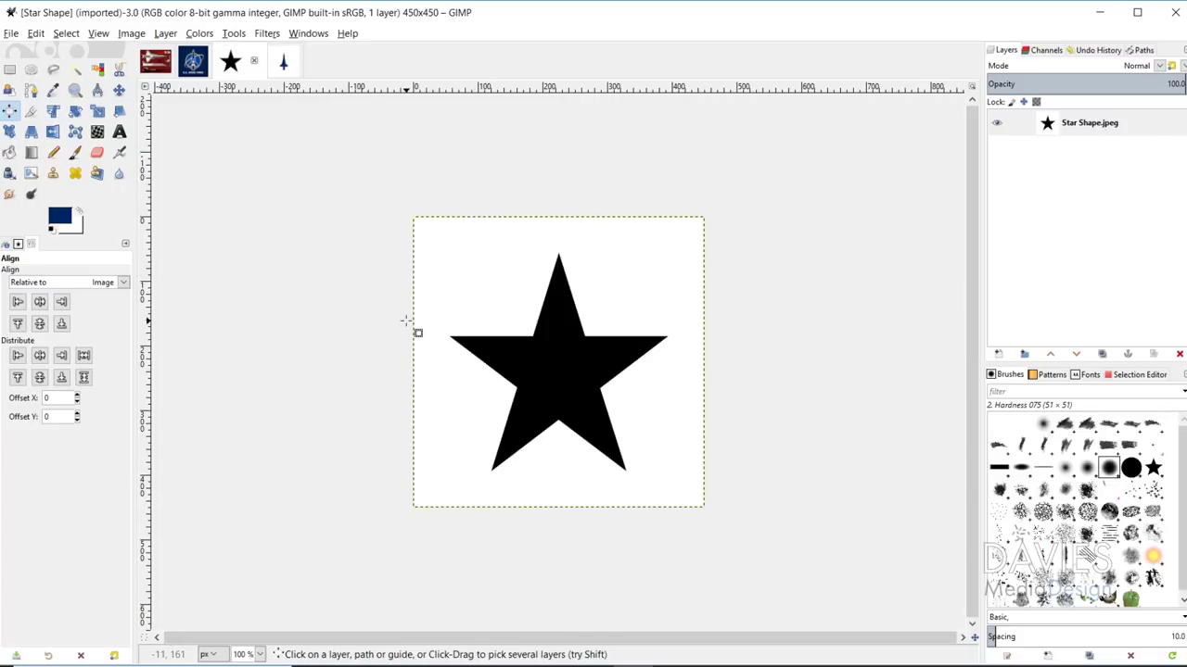
left_click(608, 323)
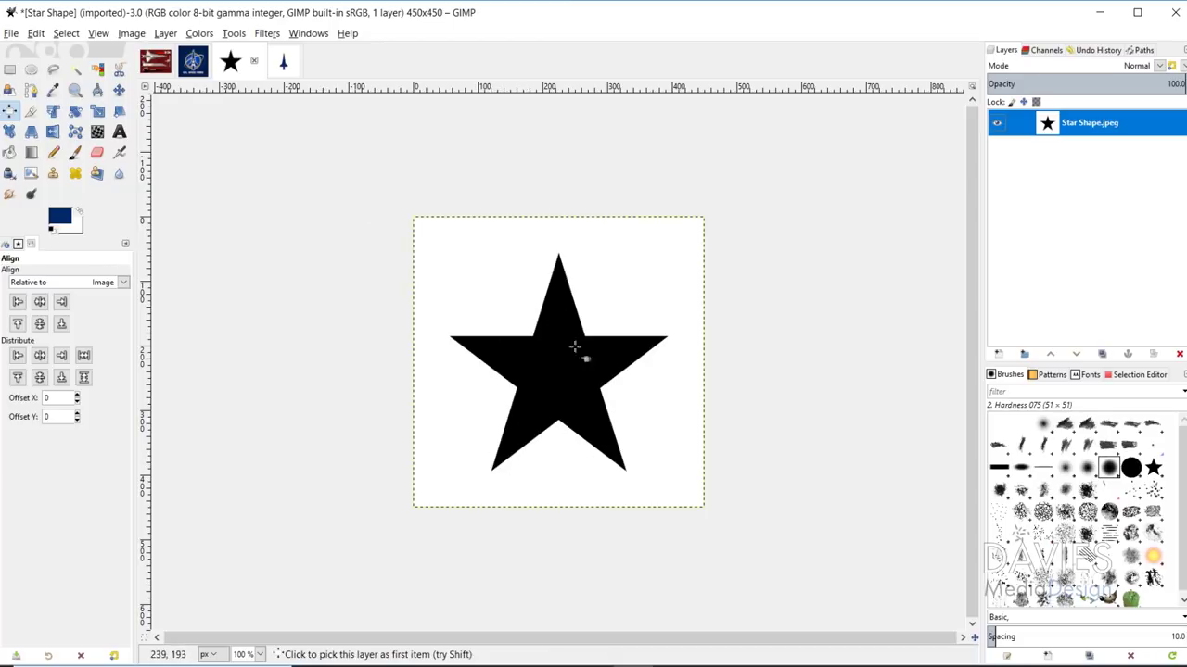
left_click(99, 71)
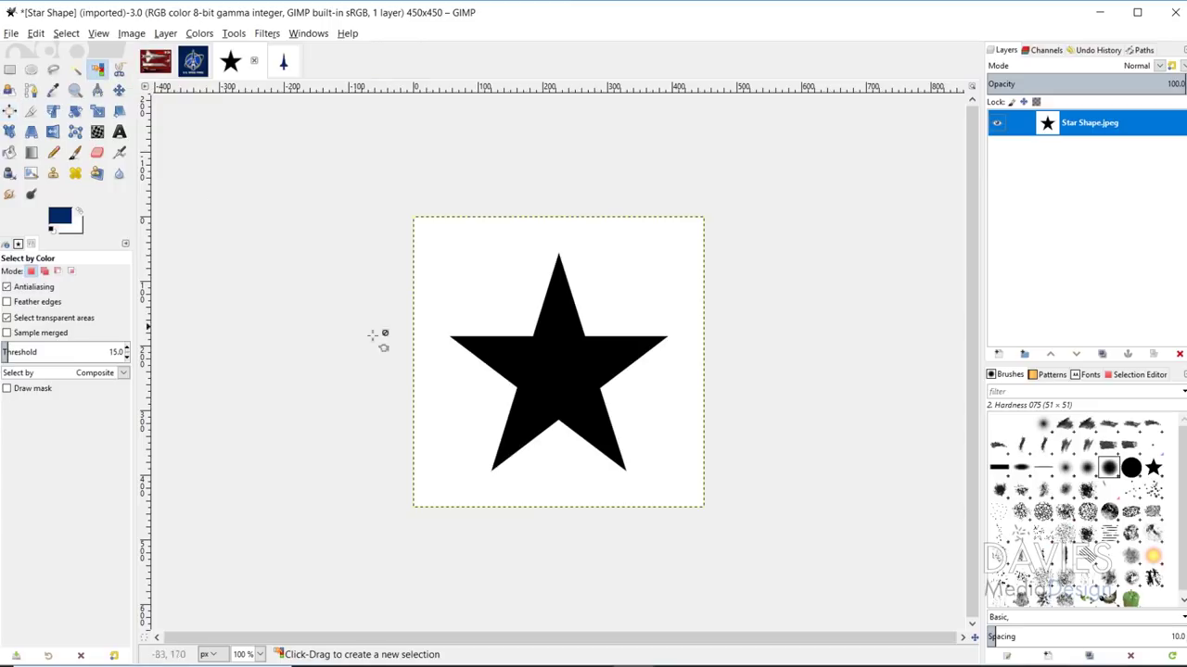
left_click(573, 382)
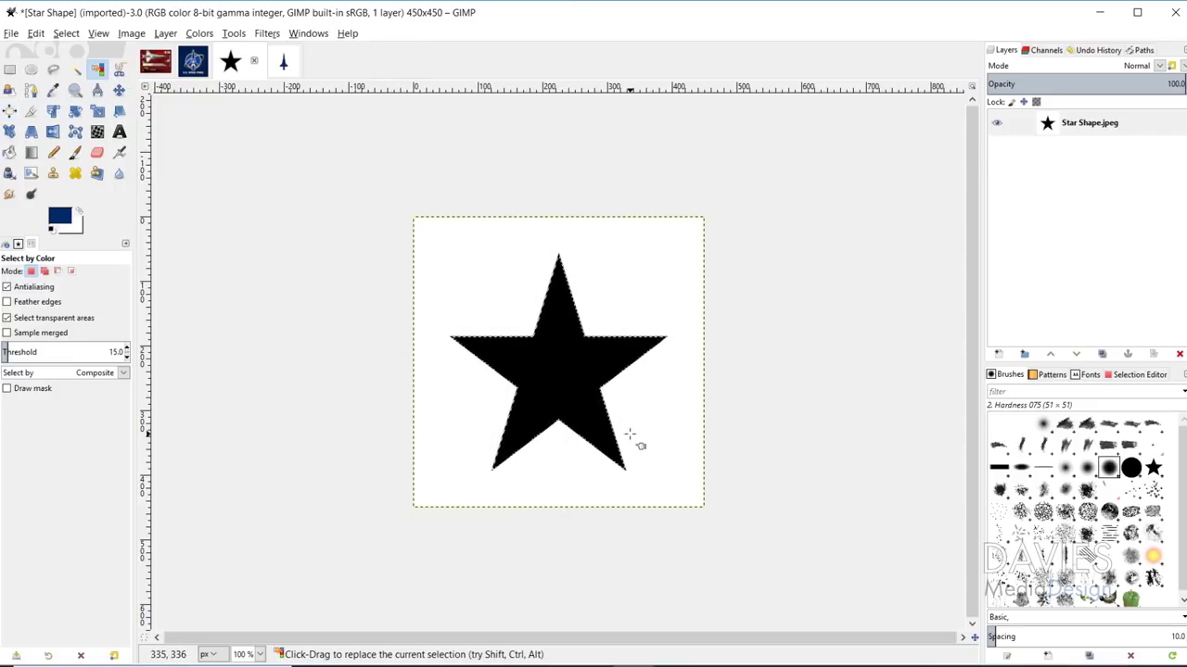
left_click(63, 36)
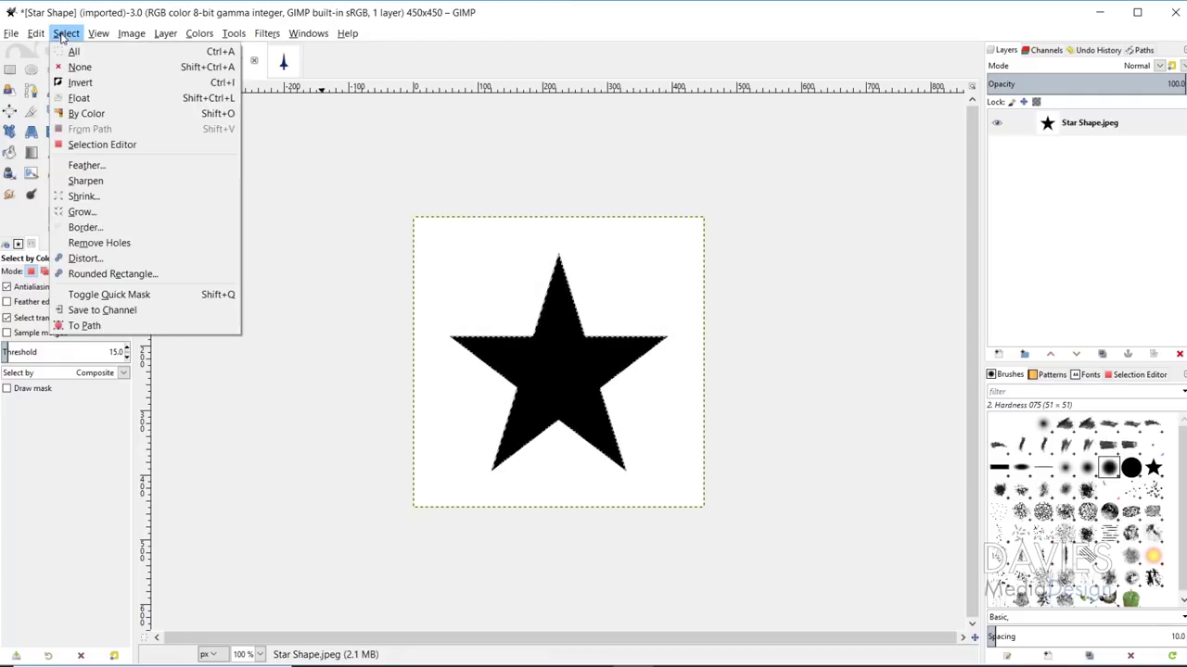
left_click(84, 326)
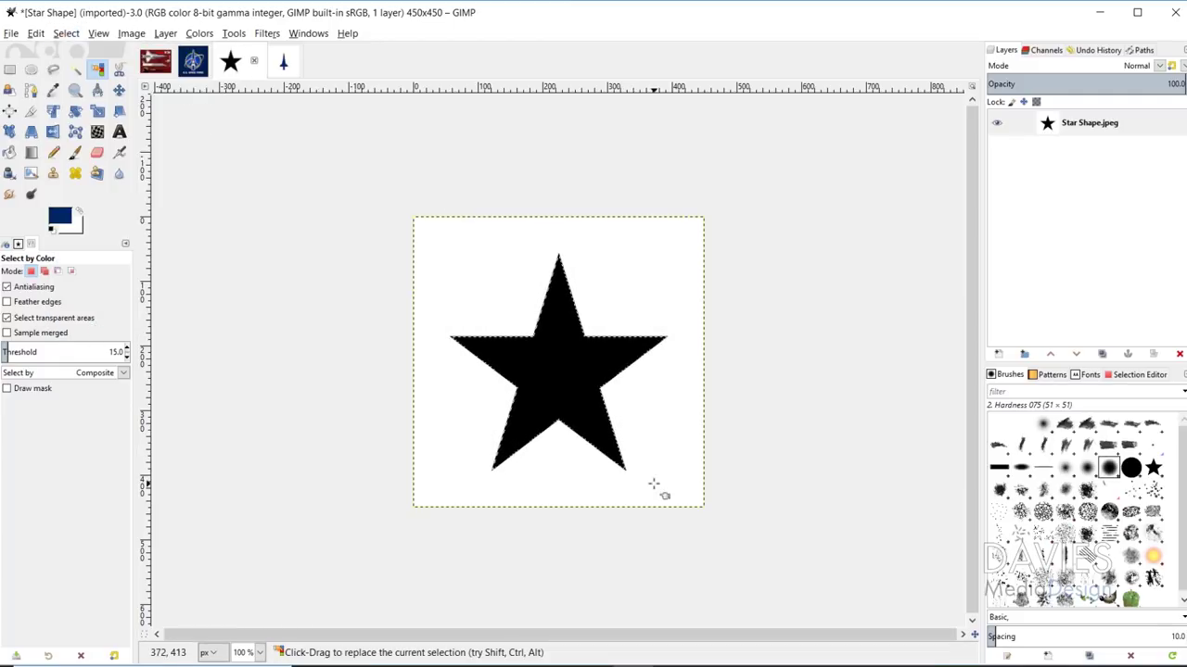
- Copy the star path from the Star Shape image and paste it into the spaceship composition's paths
left_click(1145, 51)
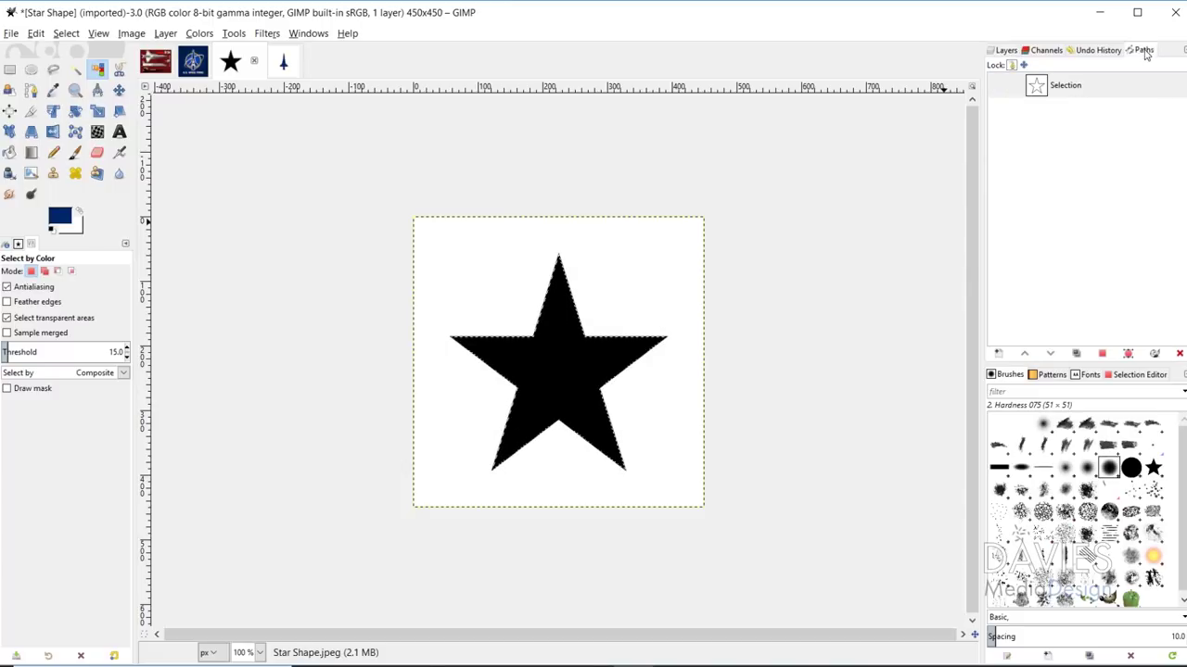
right_click(1043, 89)
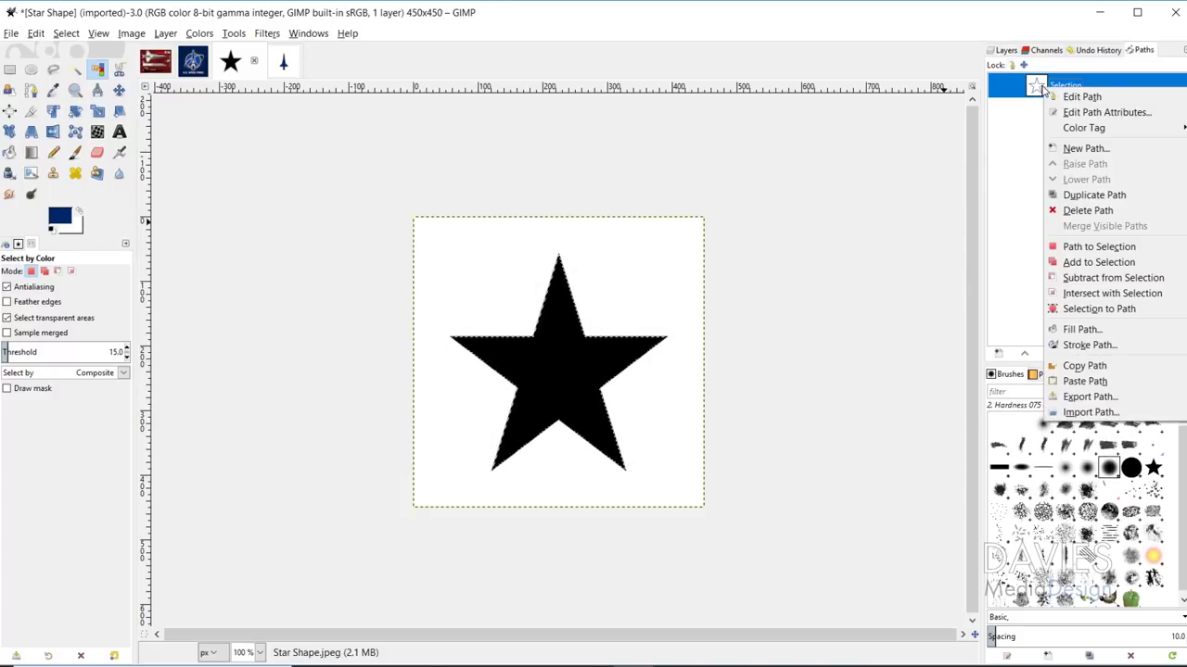
left_click(1101, 364)
left_click(283, 61)
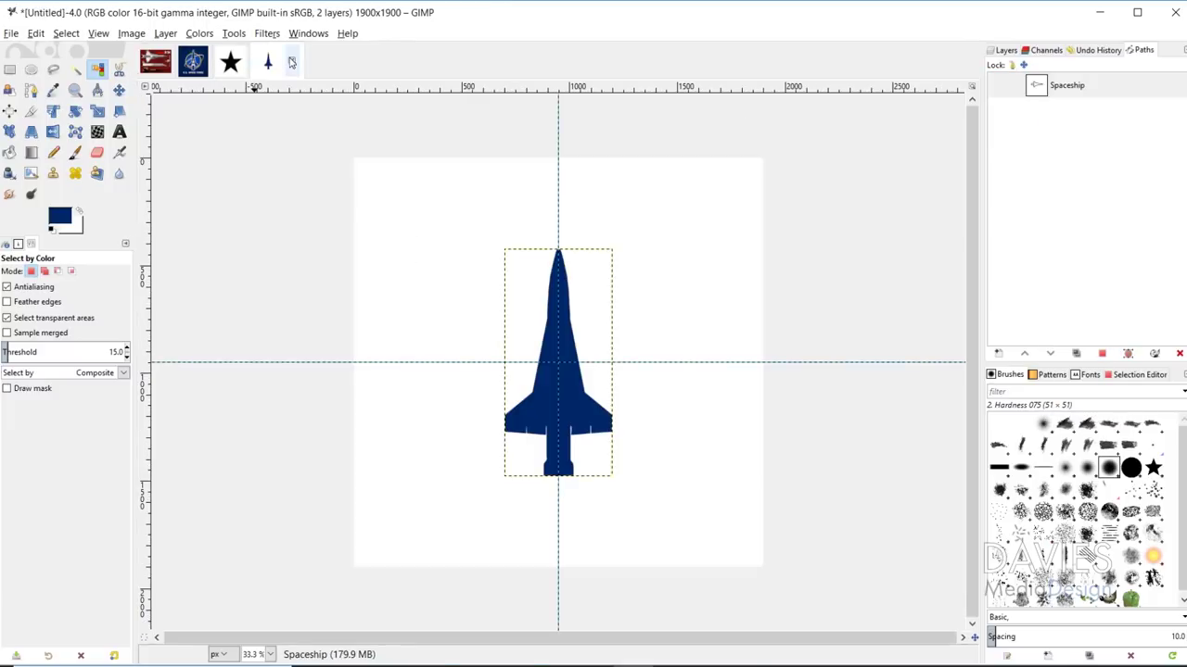
right_click(1059, 159)
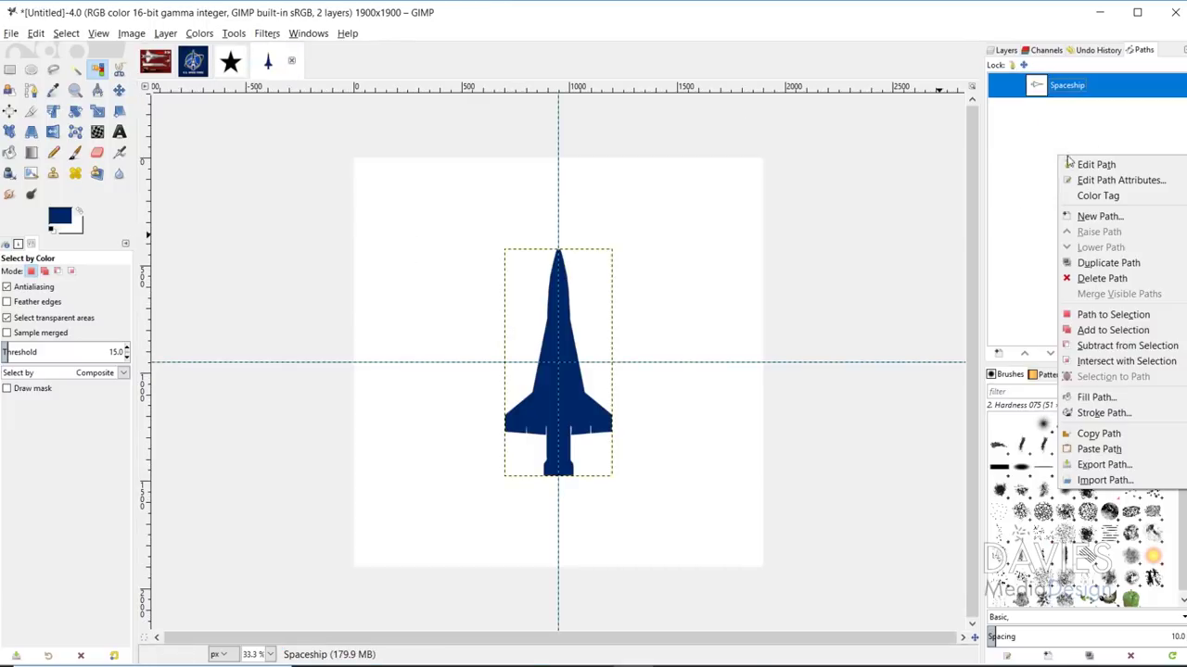
left_click(1117, 446)
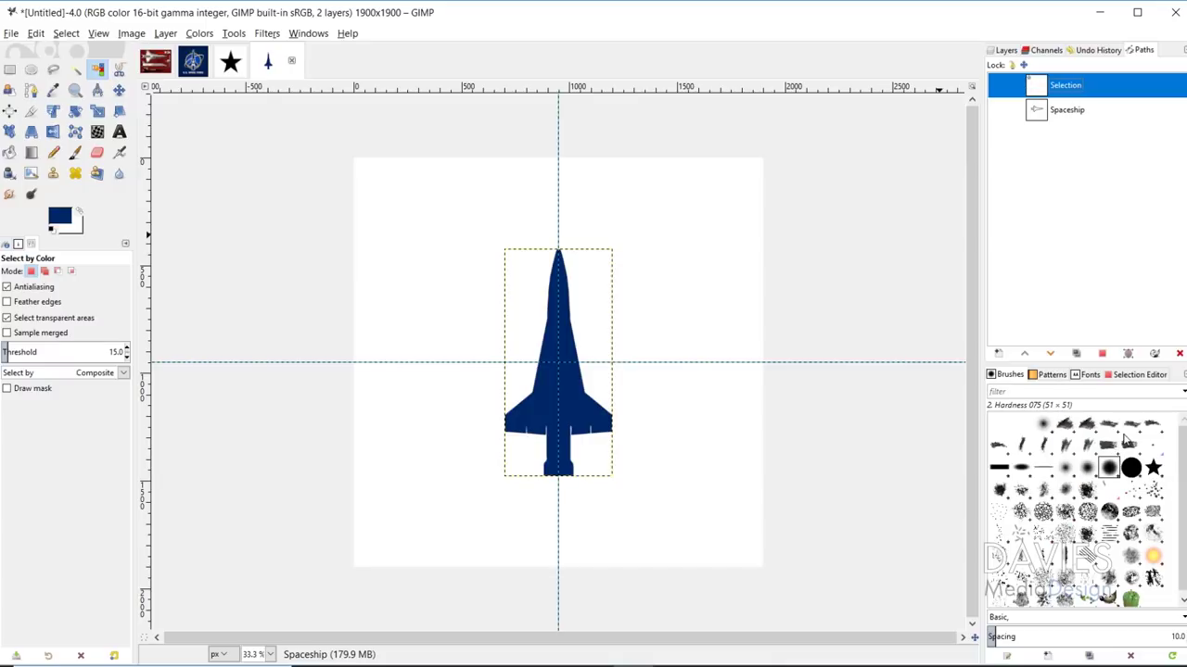
- Show the pasted star path and move it onto the spaceship's wing area, its top point near the guides' intersection
left_click(998, 86)
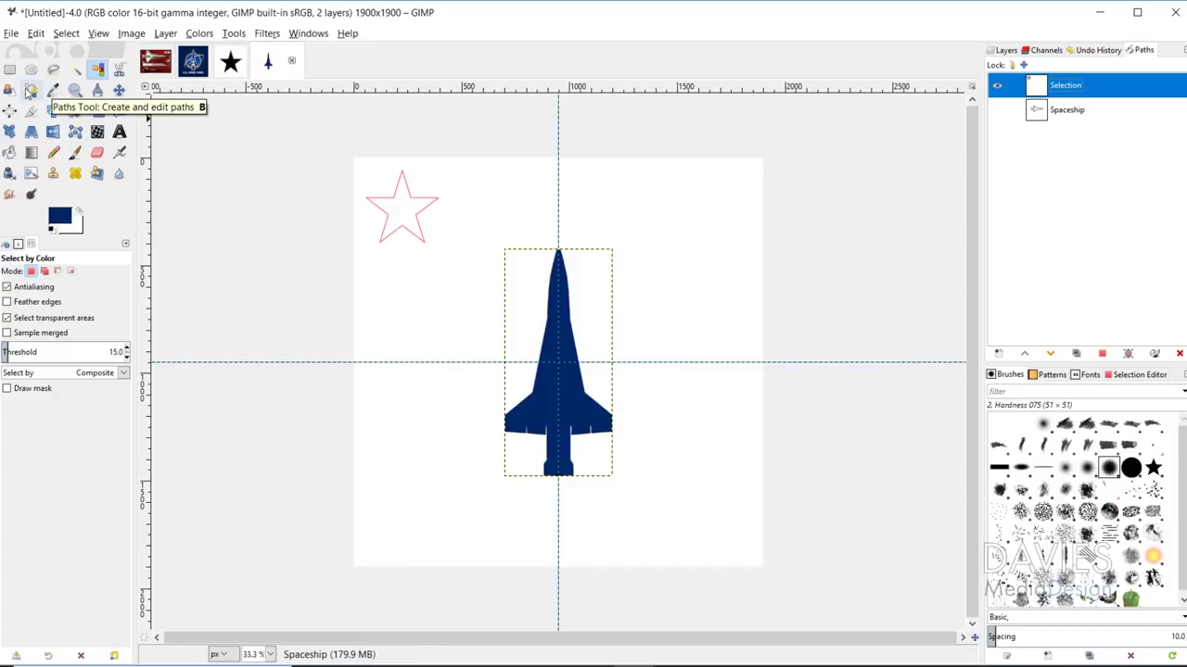
left_click(31, 90)
left_click(389, 209)
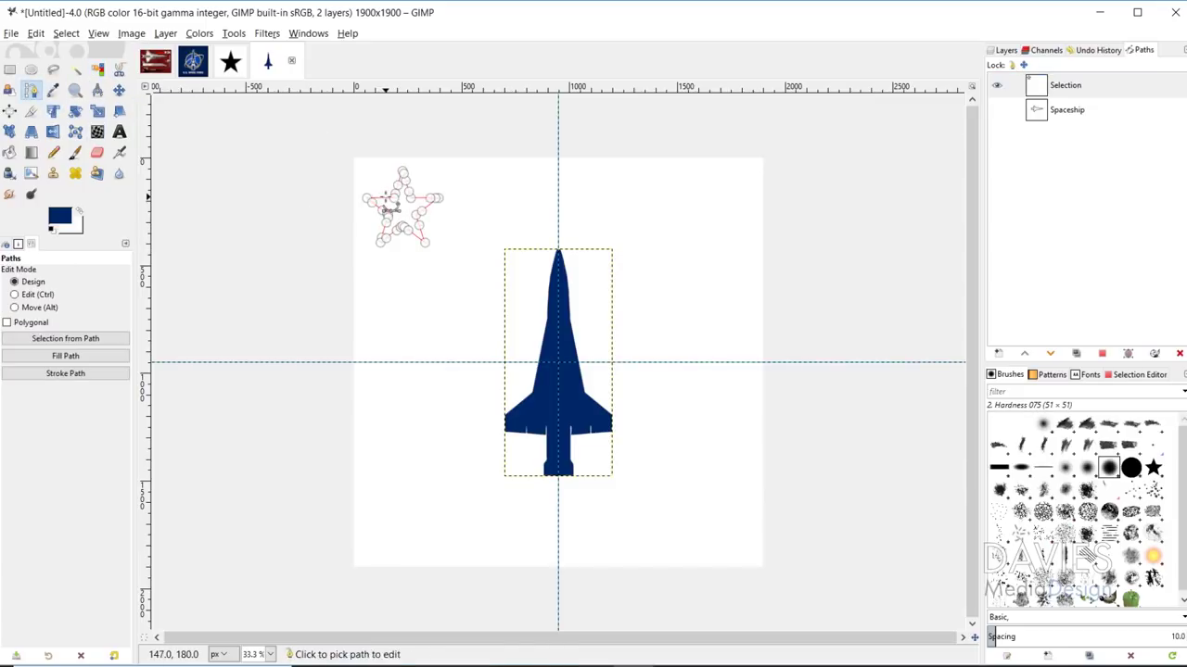
left_click(15, 308)
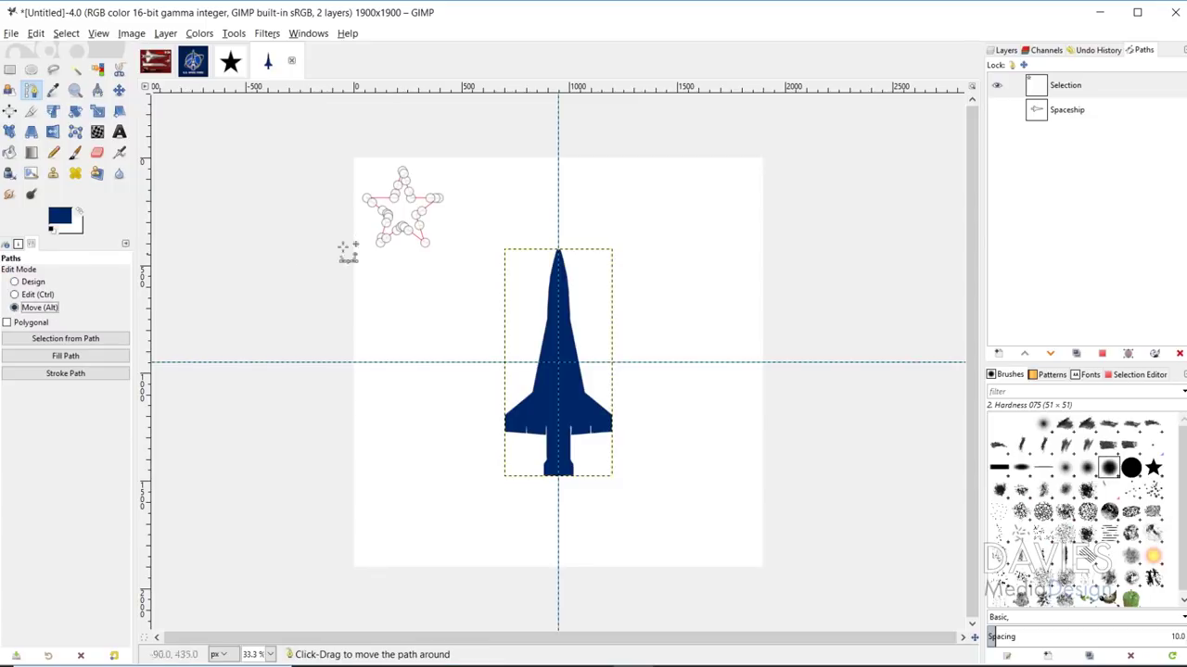
left_click_drag(433, 197, 584, 394)
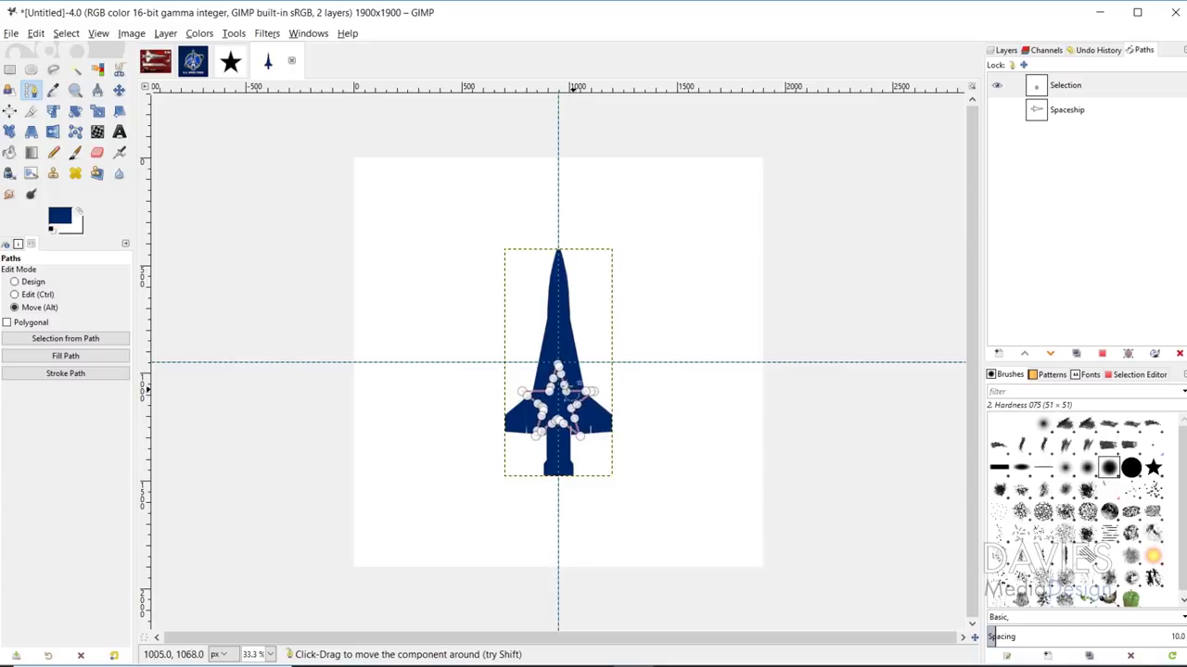
- Move the star path slightly so its top point sits on the vertical guide, just below the horizontal guide
key("z")
left_click_drag(498, 329, 673, 511)
key("b")
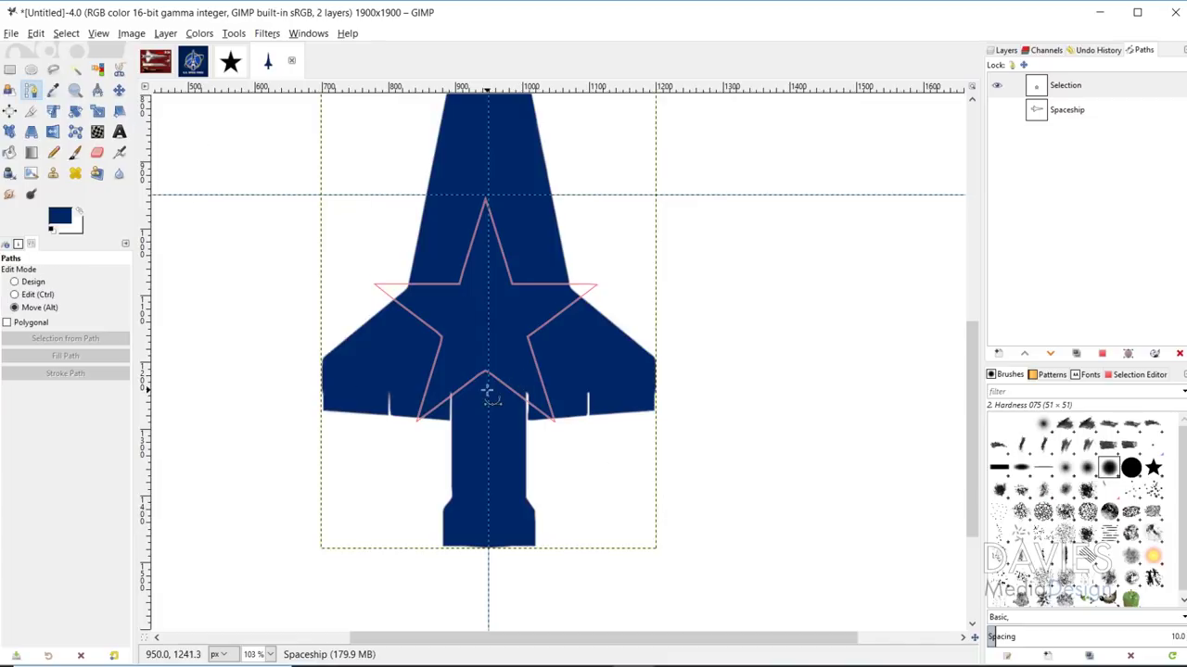
left_click(529, 286, "alt")
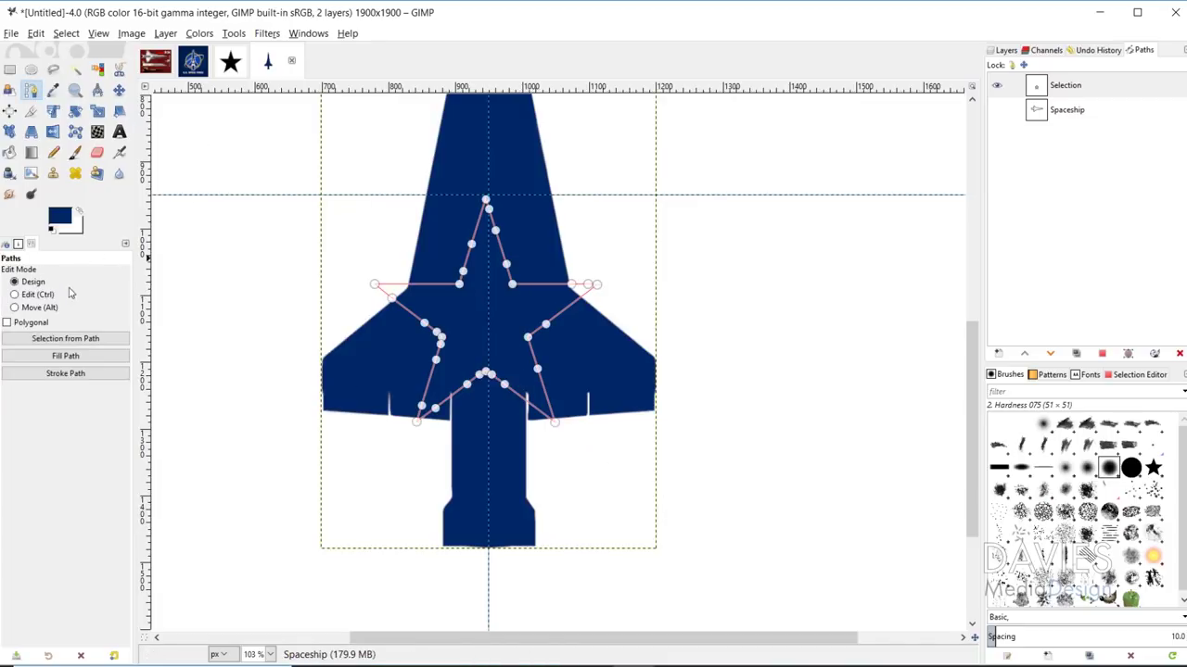
left_click(13, 307)
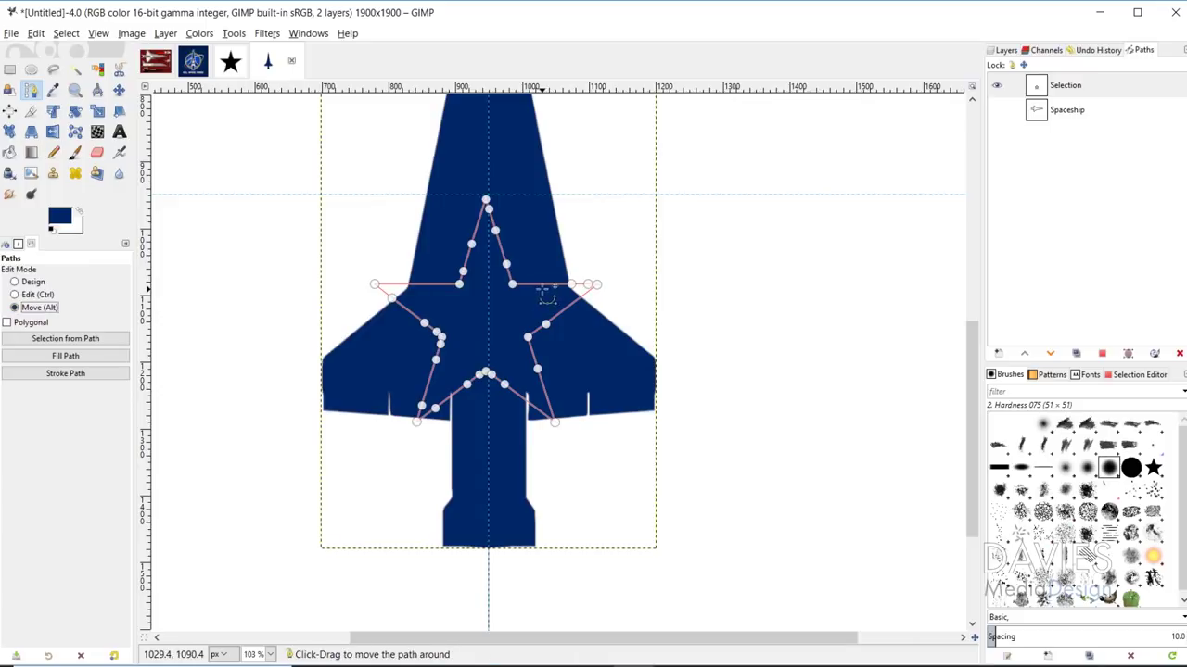
left_click_drag(546, 291, 549, 287)
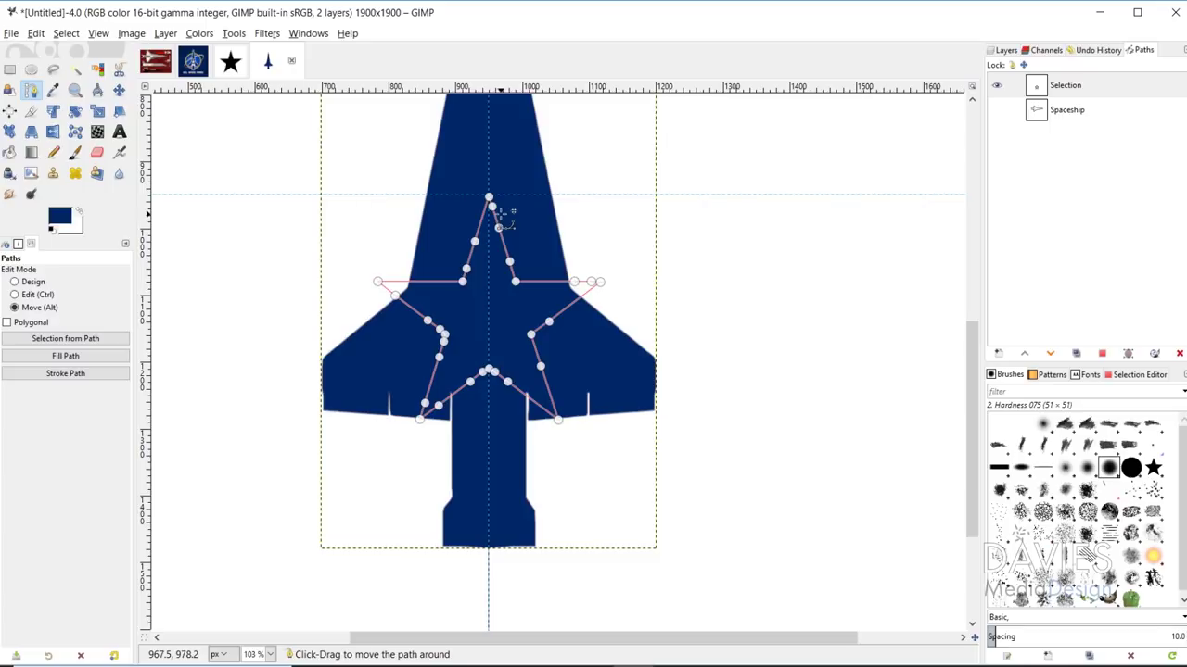
left_click(97, 110)
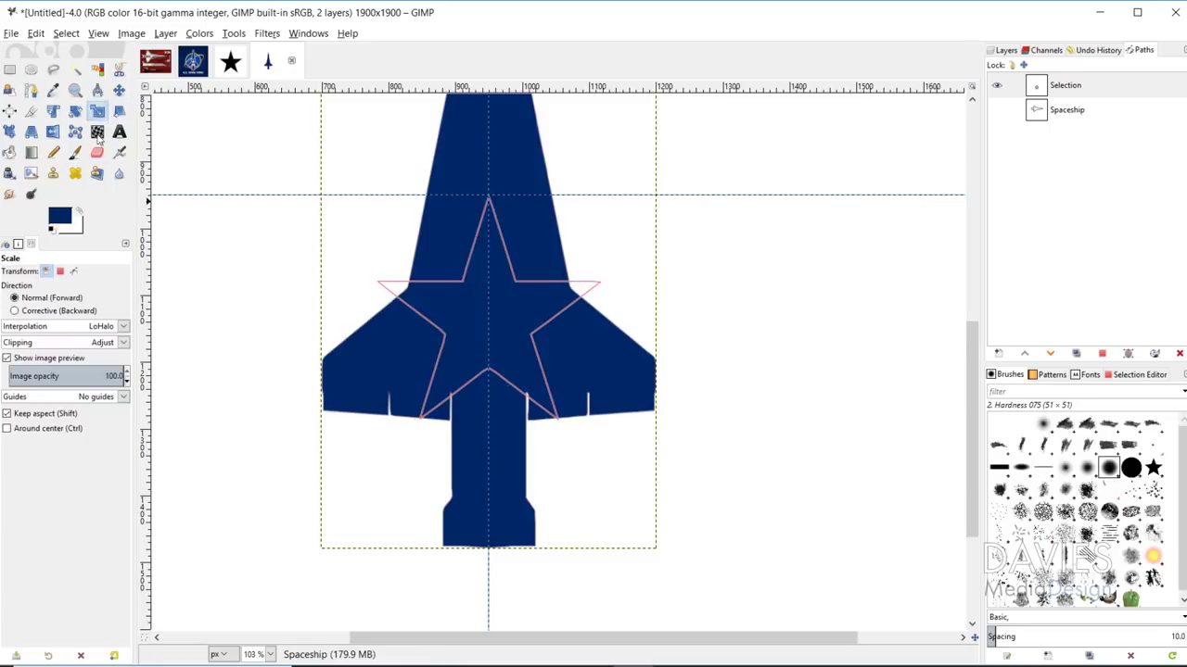
left_click(53, 112)
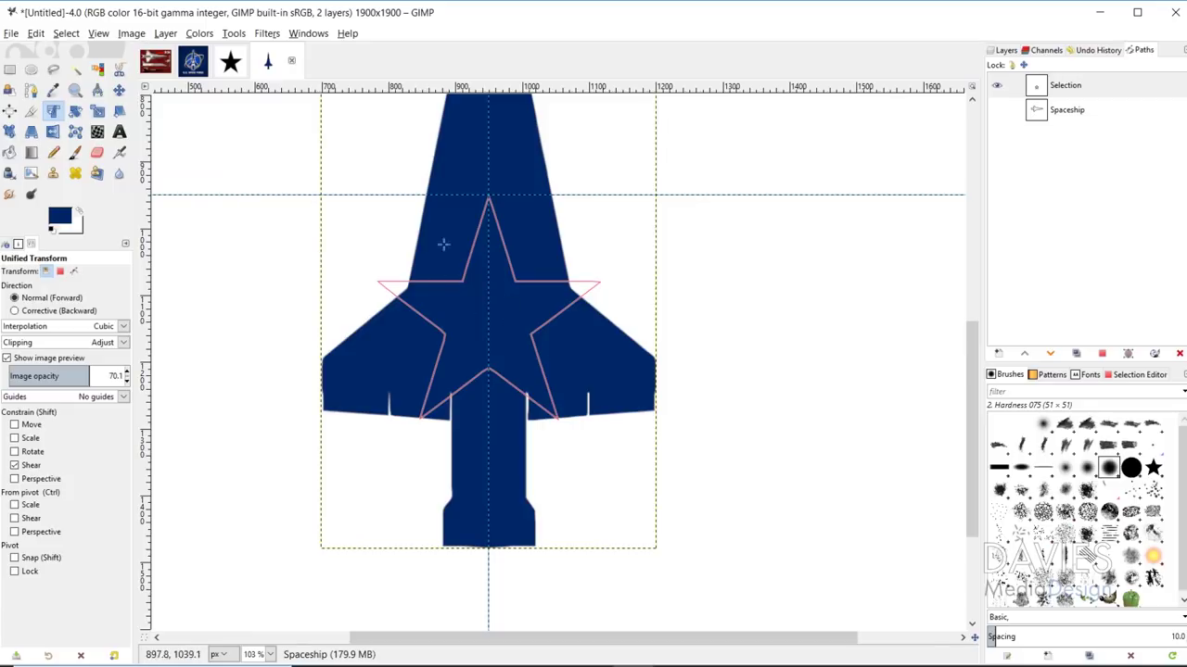
left_click(74, 272)
mouse_move(470, 261)
left_mouse_down()
mouse_move(450, 288)
mouse_move(470, 274)
mouse_move(463, 265)
left_mouse_up()
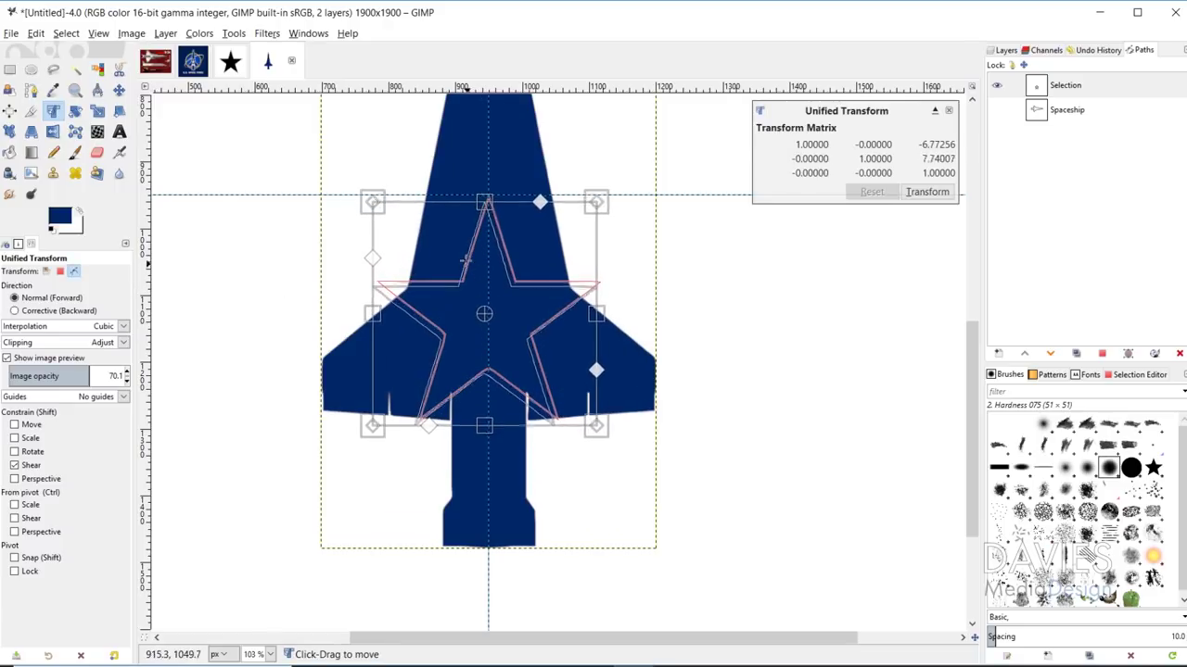
mouse_move(596, 202)
left_mouse_down()
mouse_move(583, 231)
mouse_move(598, 203)
left_mouse_up()
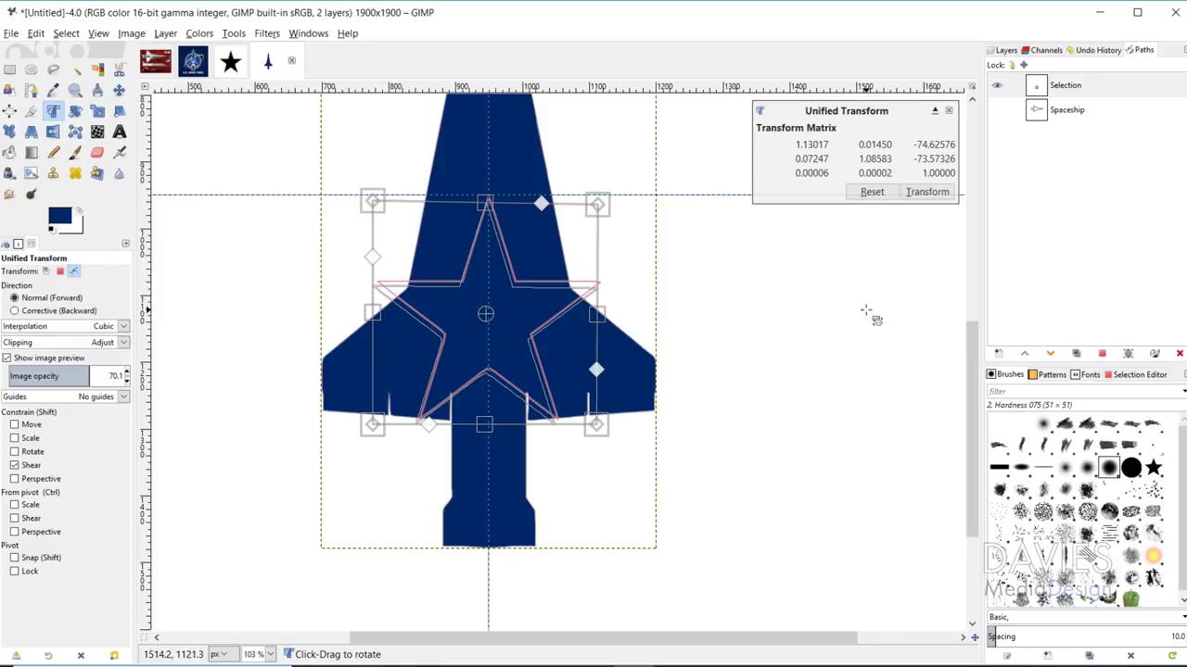
left_click(949, 111)
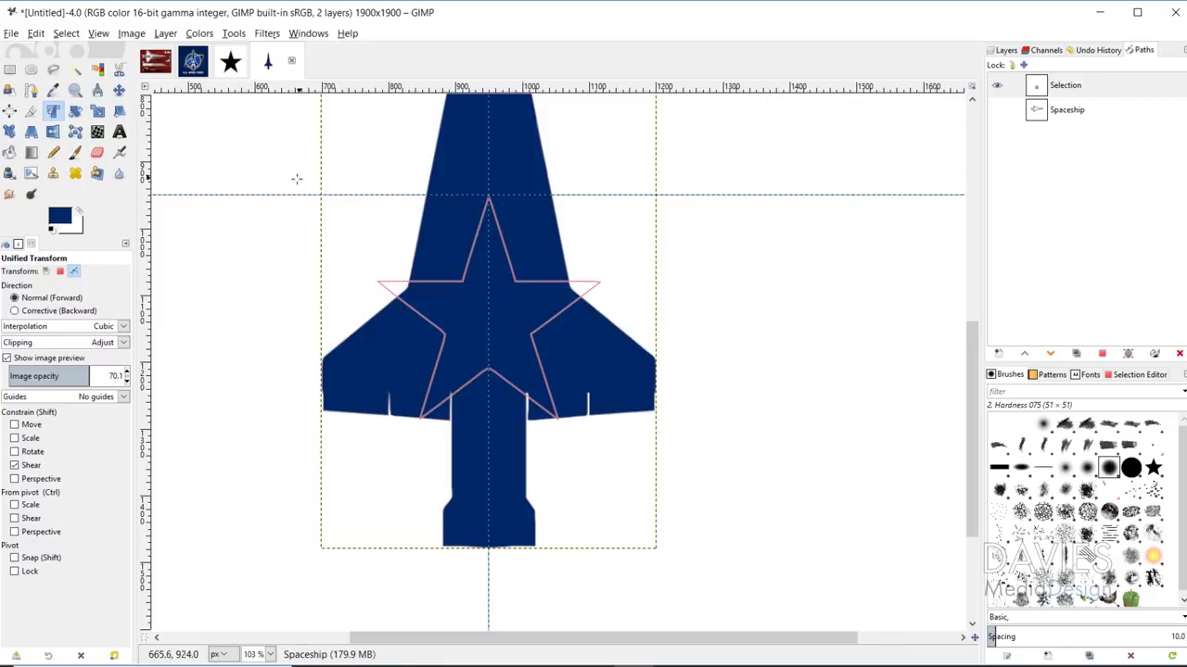
key("m")
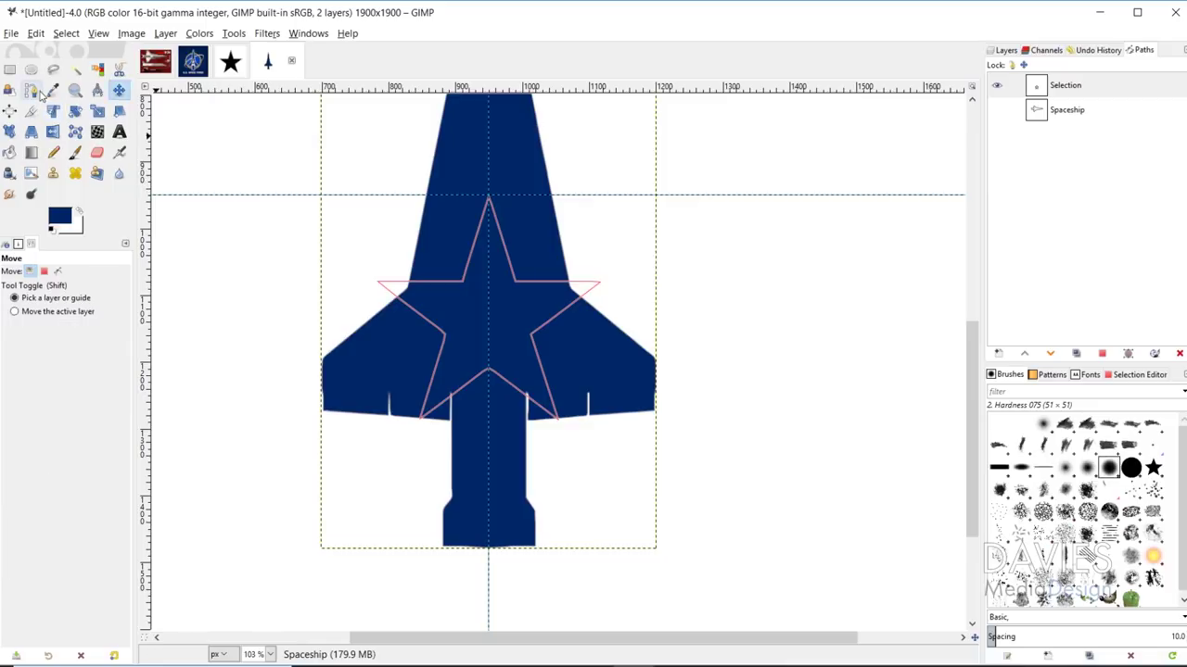
- Delete the nodes forming the star path's two side points, leaving an arrowhead with straight sides
left_click(33, 91)
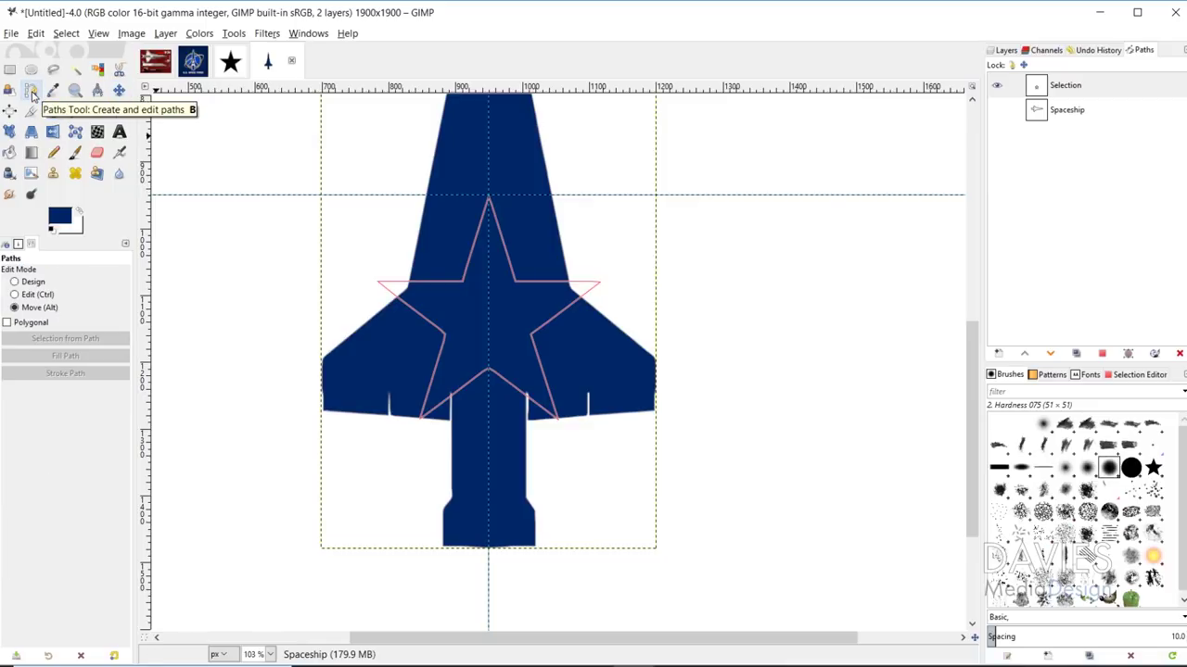
left_click(529, 284)
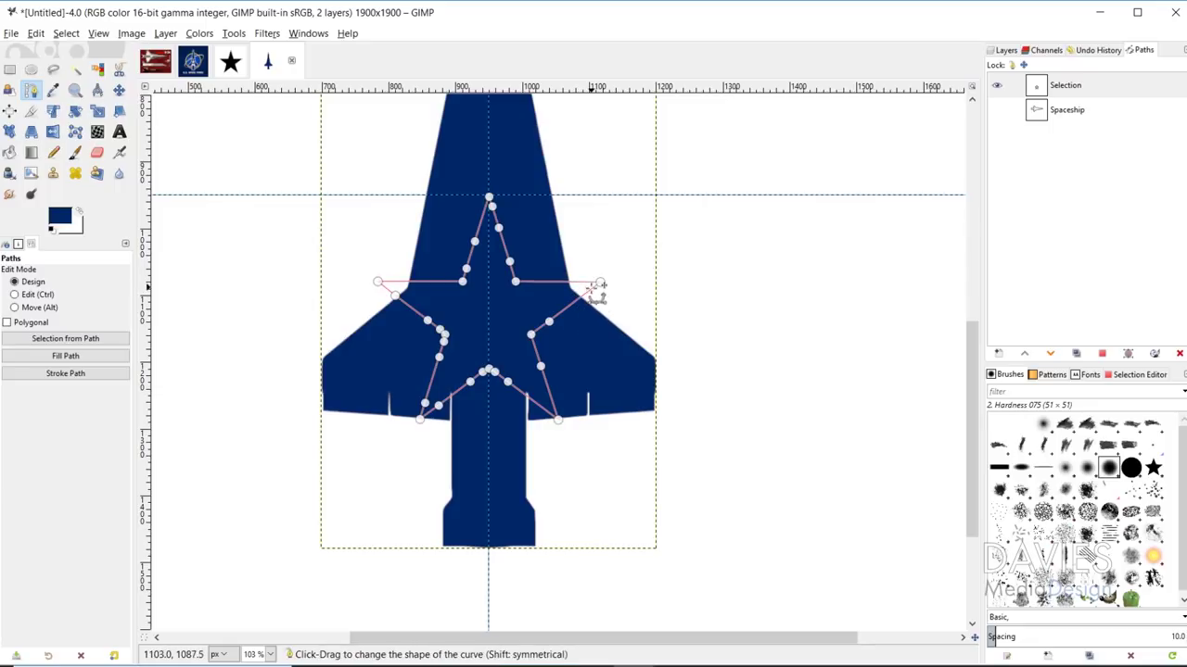
left_click(600, 282, "ctrl+shift")
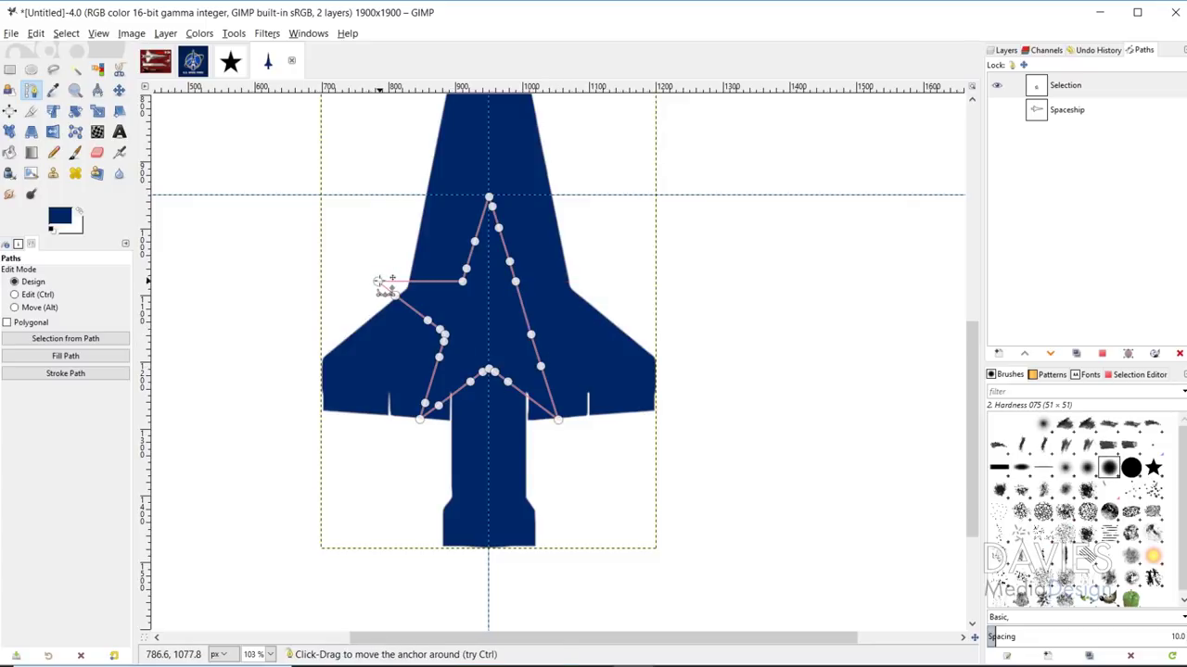
left_click_drag(399, 299, 445, 335)
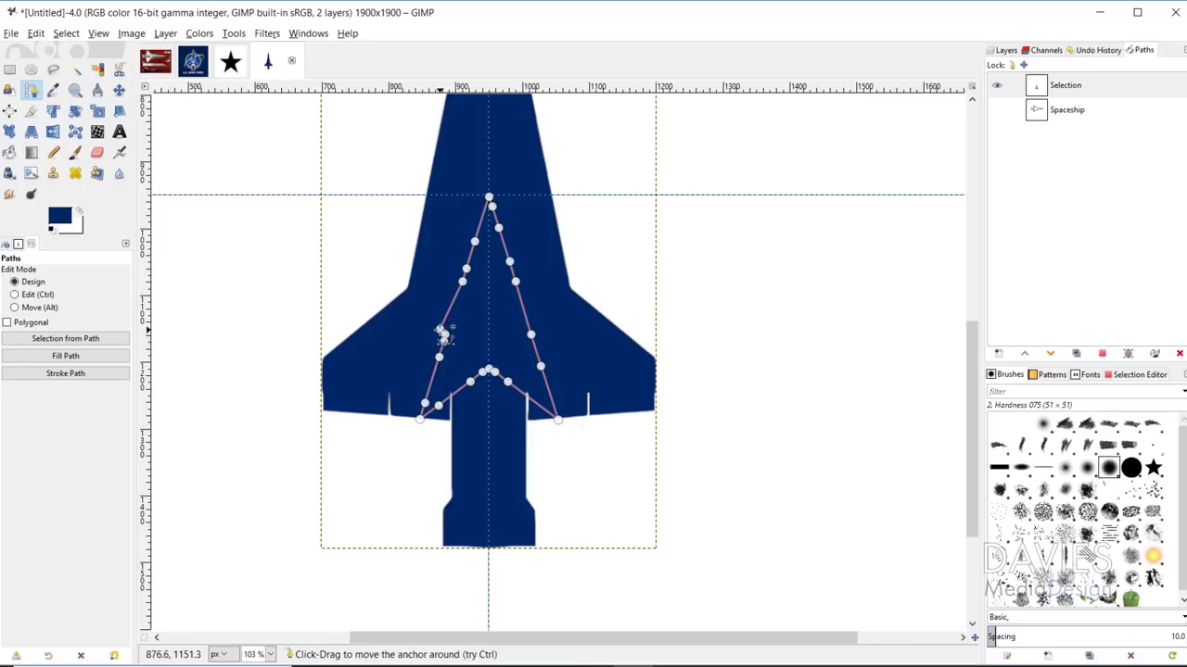
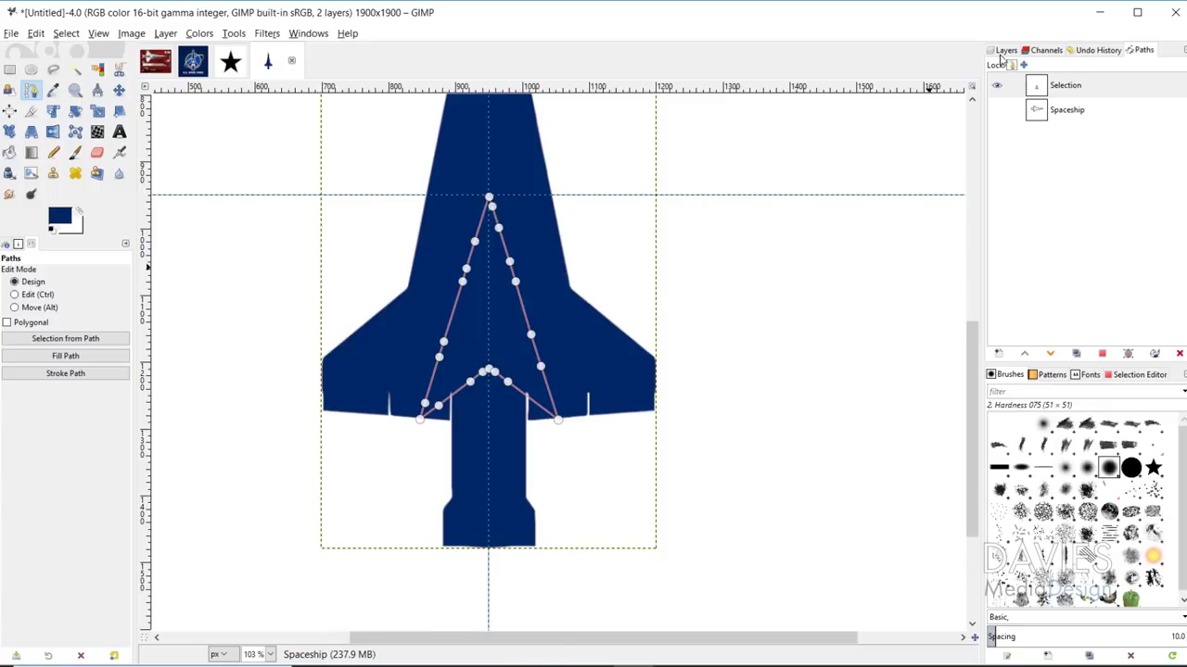
- Create a selection from the arrowhead path and add a layer mask to the Spaceship layer from that selection, inverted
left_click(1003, 51)
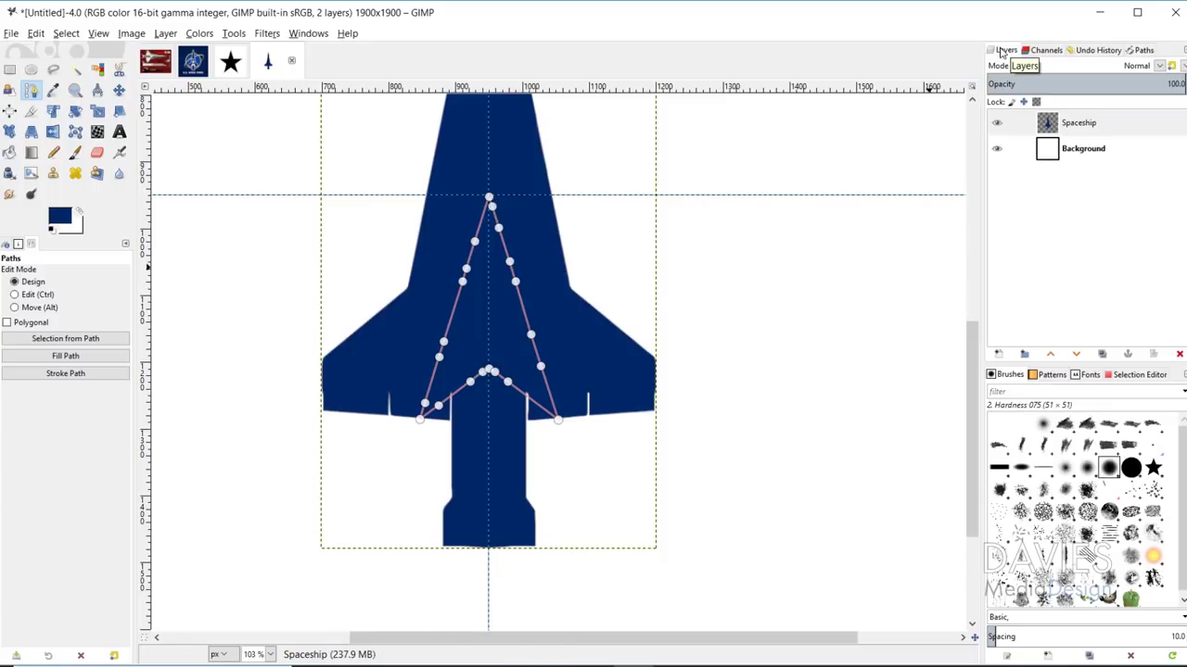
left_click(75, 340)
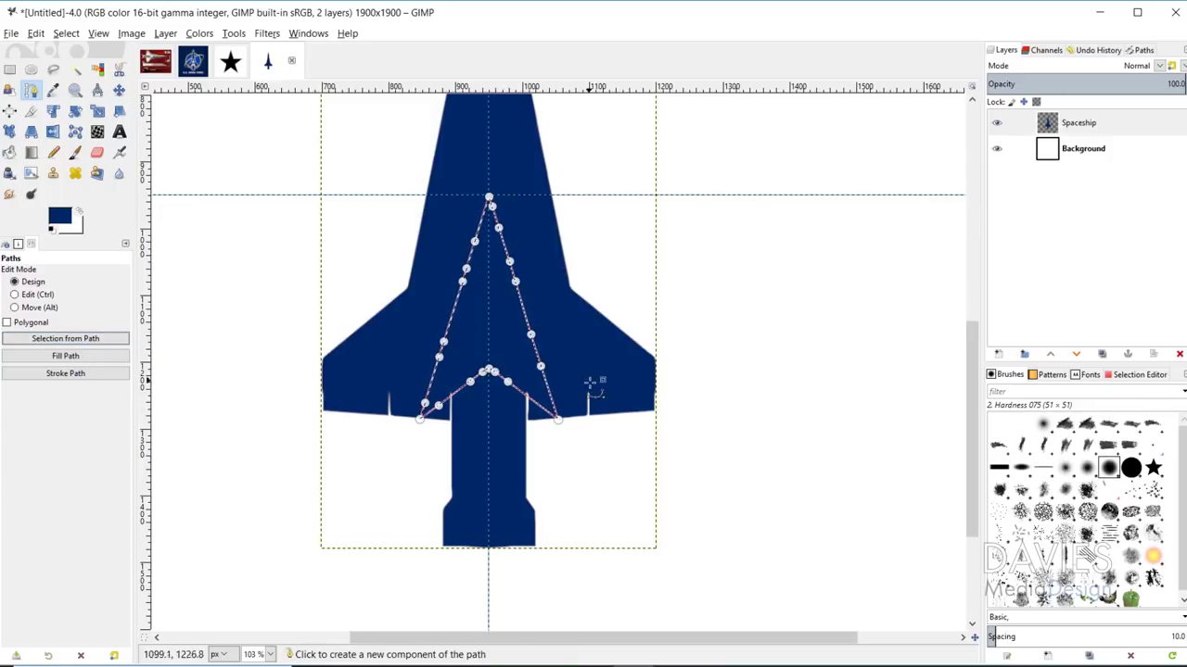
right_click(1050, 124)
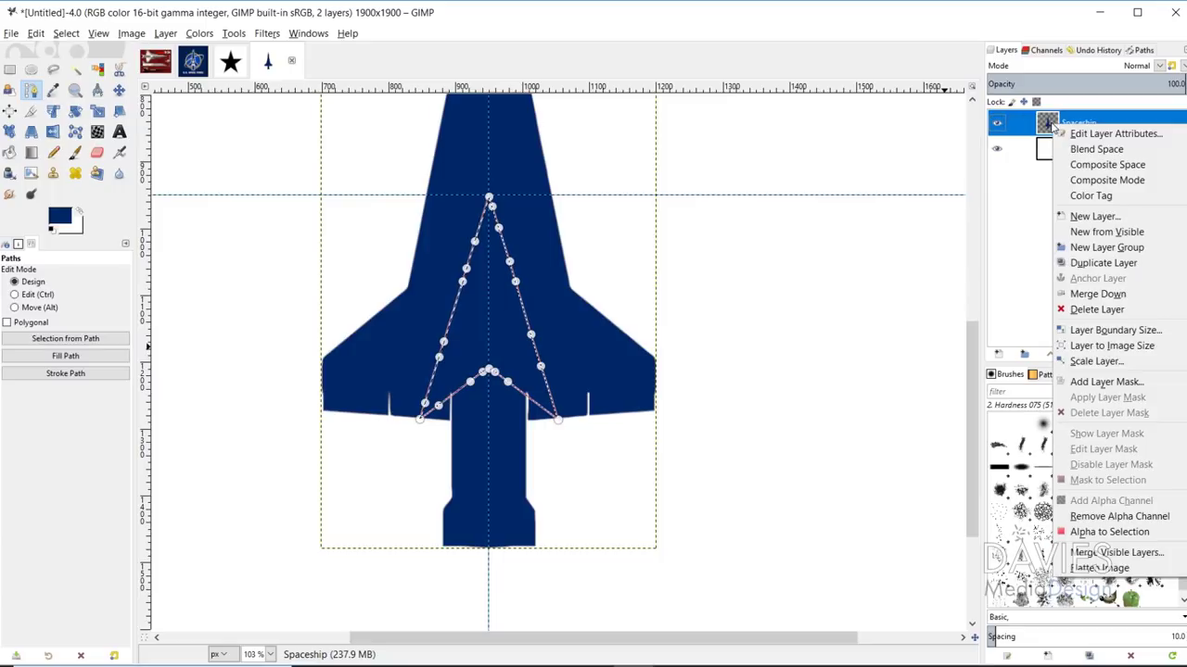
left_click(1105, 382)
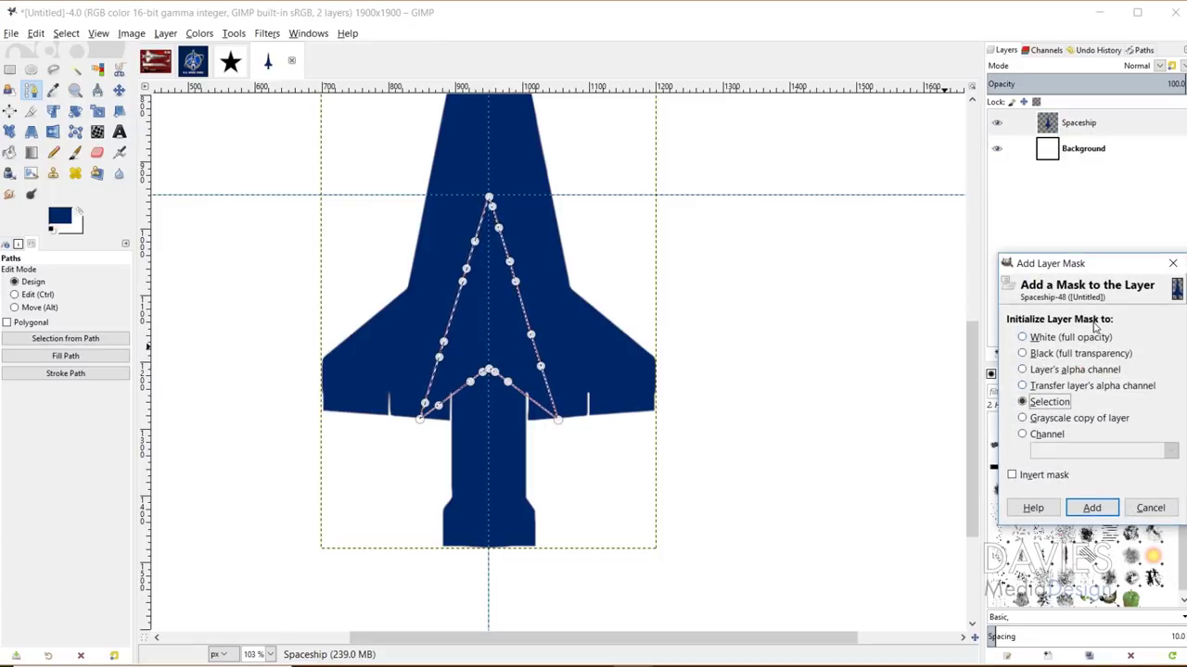
left_click(1012, 475)
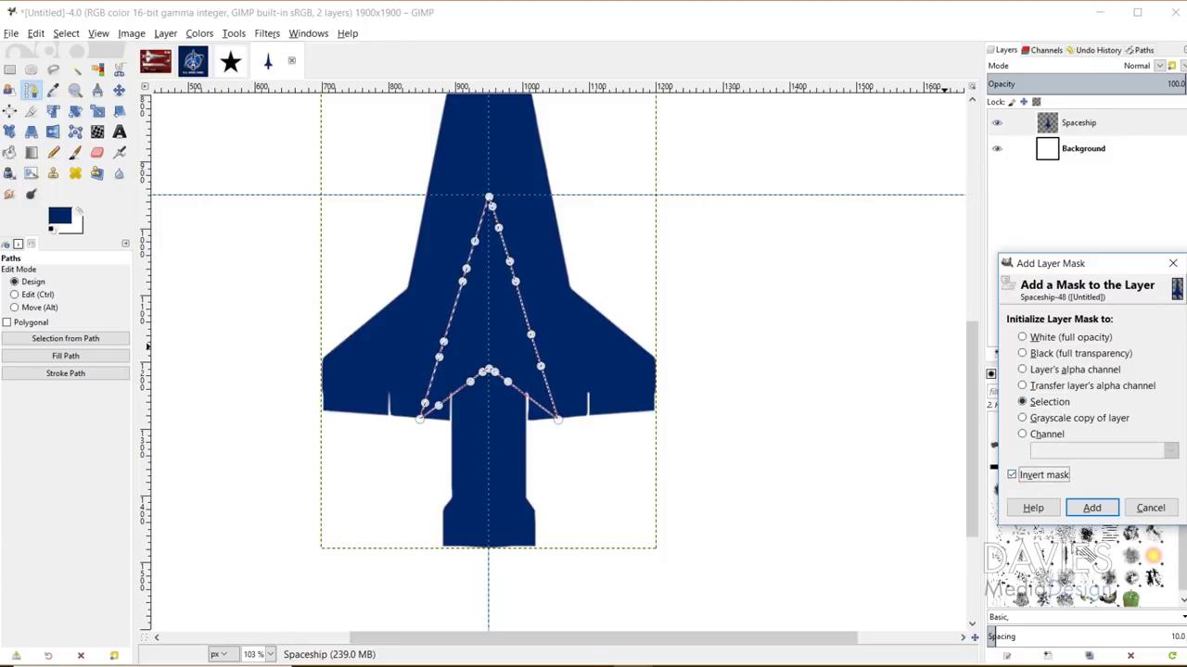
left_click(1094, 510)
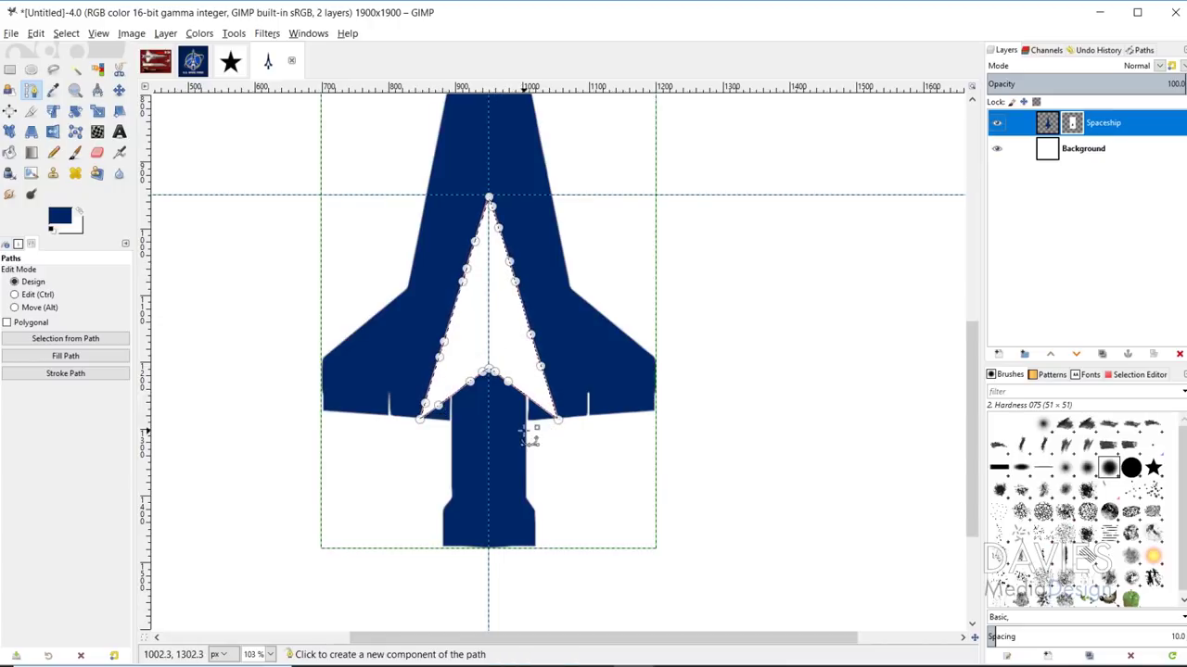
- Deselect everything and hide the arrowhead path
left_click(120, 91)
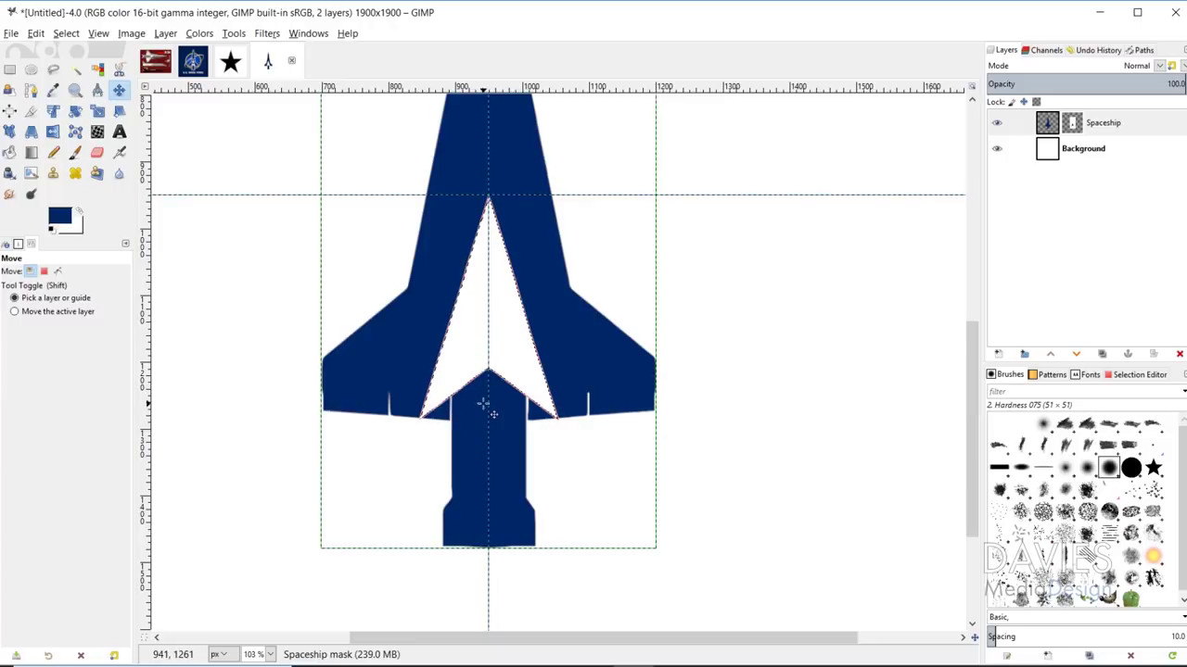
left_click(73, 33)
left_click(87, 71)
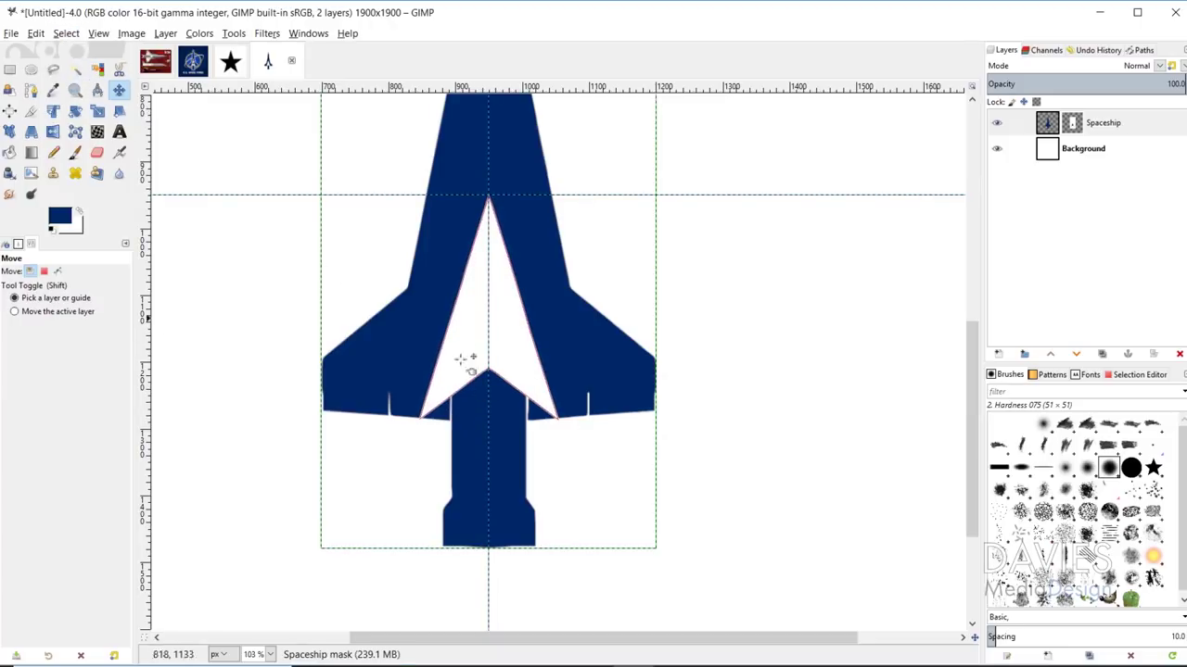
left_click(1133, 51)
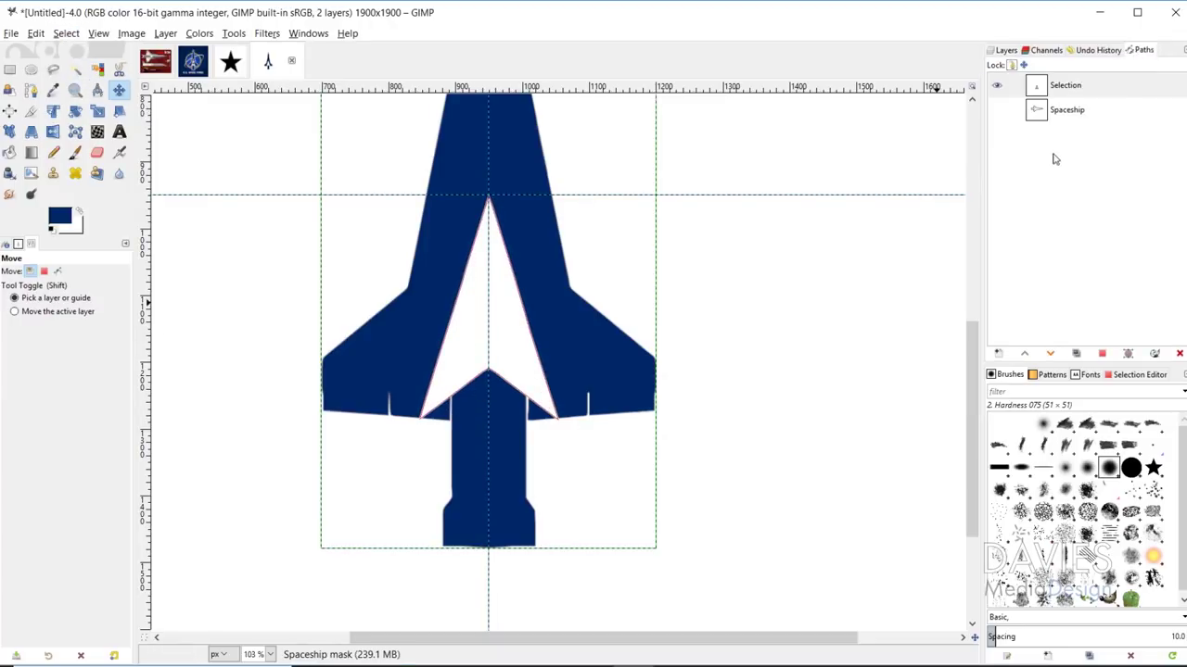
left_click(995, 87)
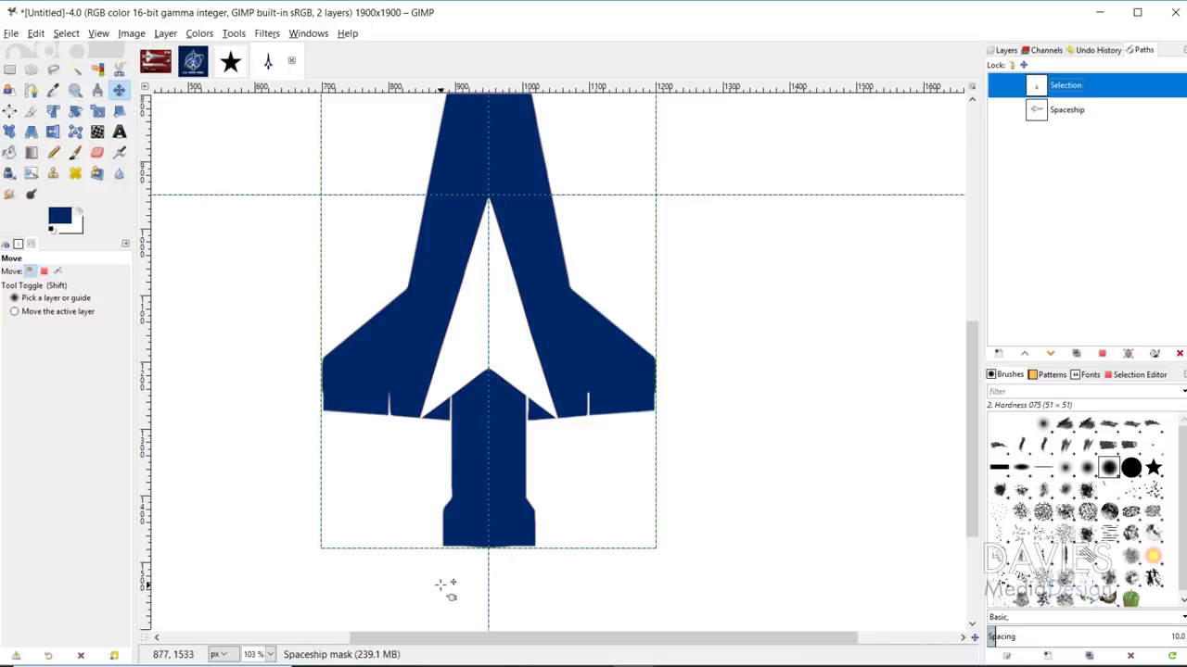
left_click(1006, 52)
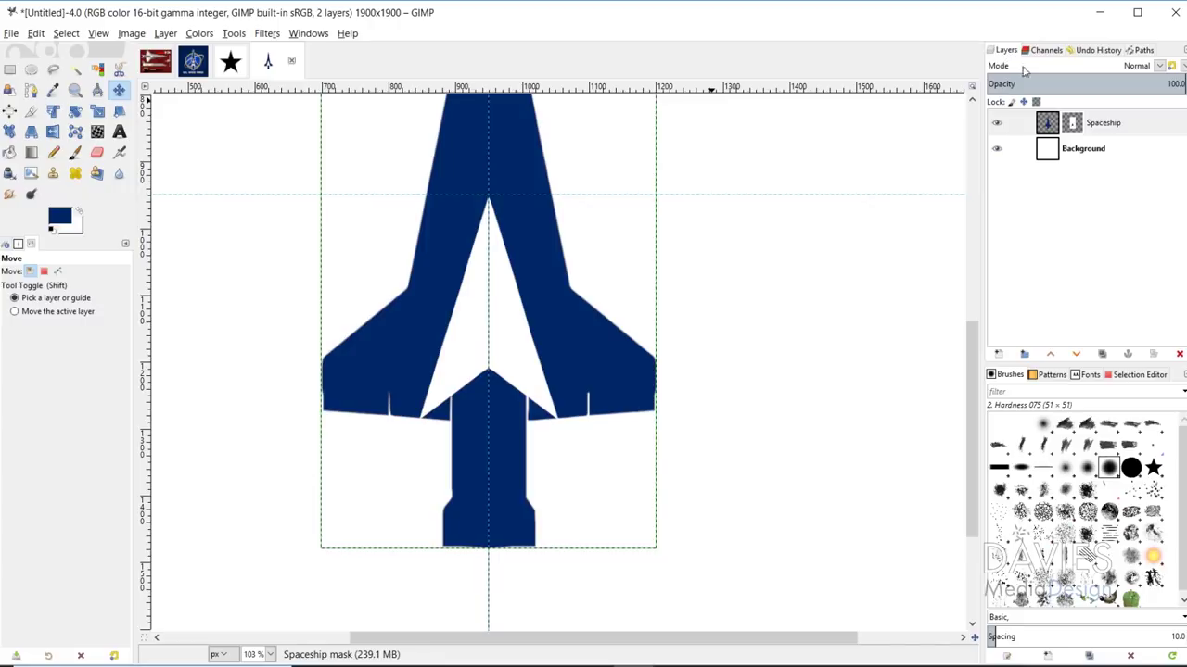
- Add a new transparent 1900 × 1900 px layer named "Small Circle" above the Spaceship layer
left_click(76, 91)
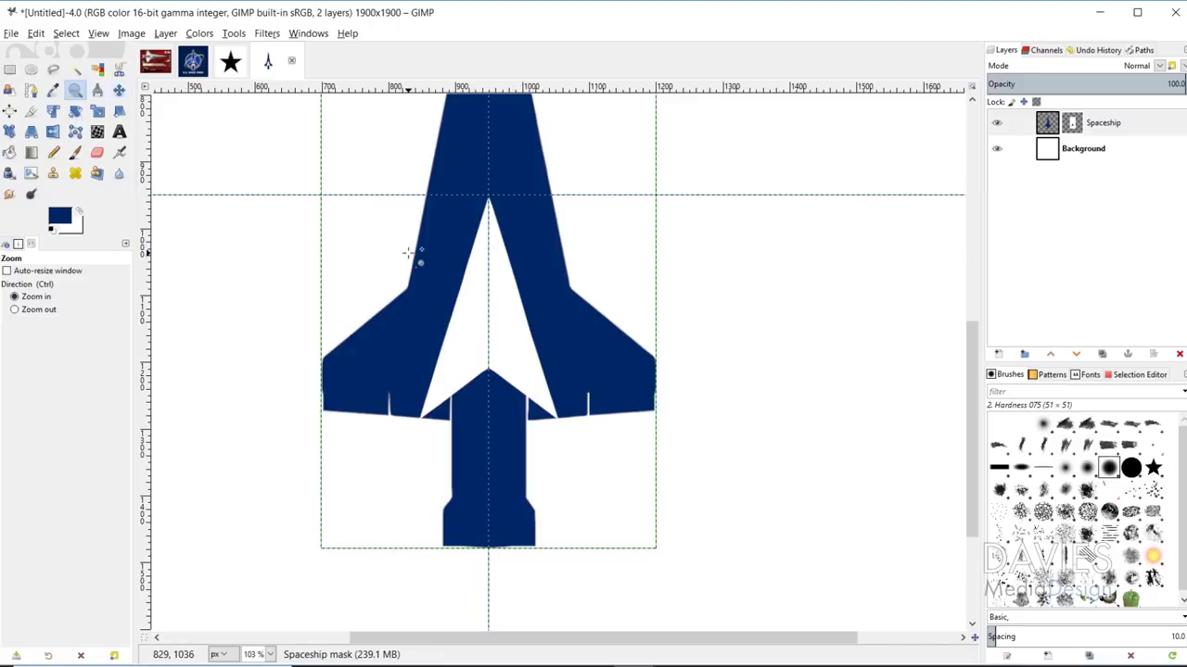
left_click(490, 313, "ctrl")
left_click(482, 268, "ctrl")
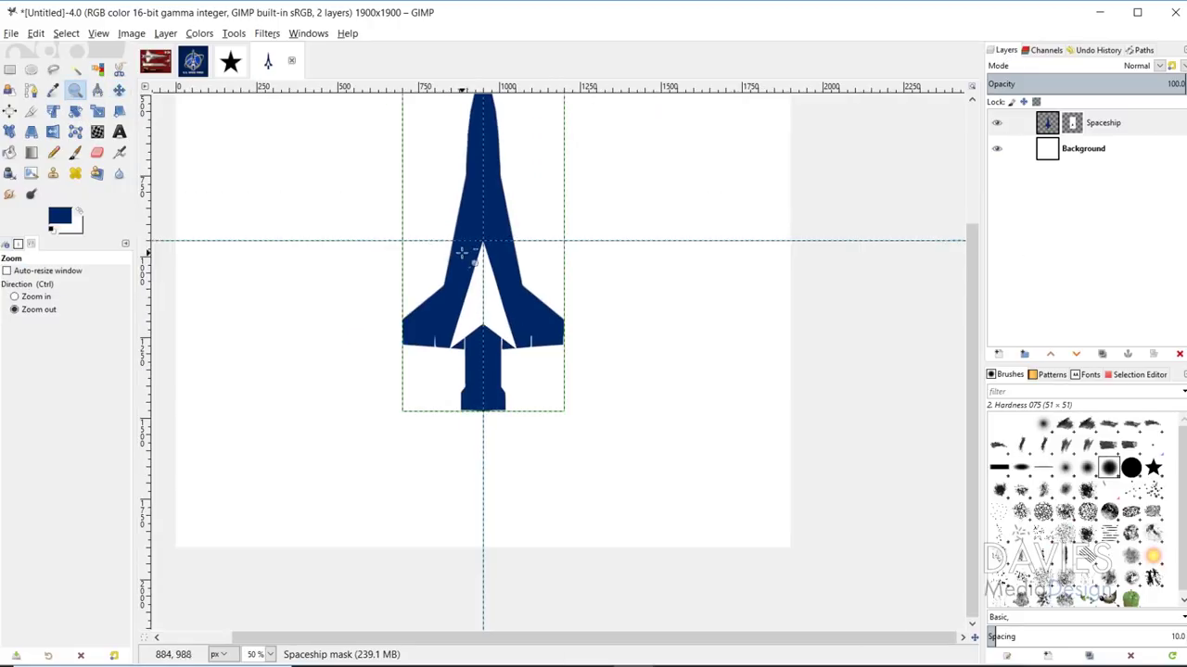
left_click(454, 237, "ctrl")
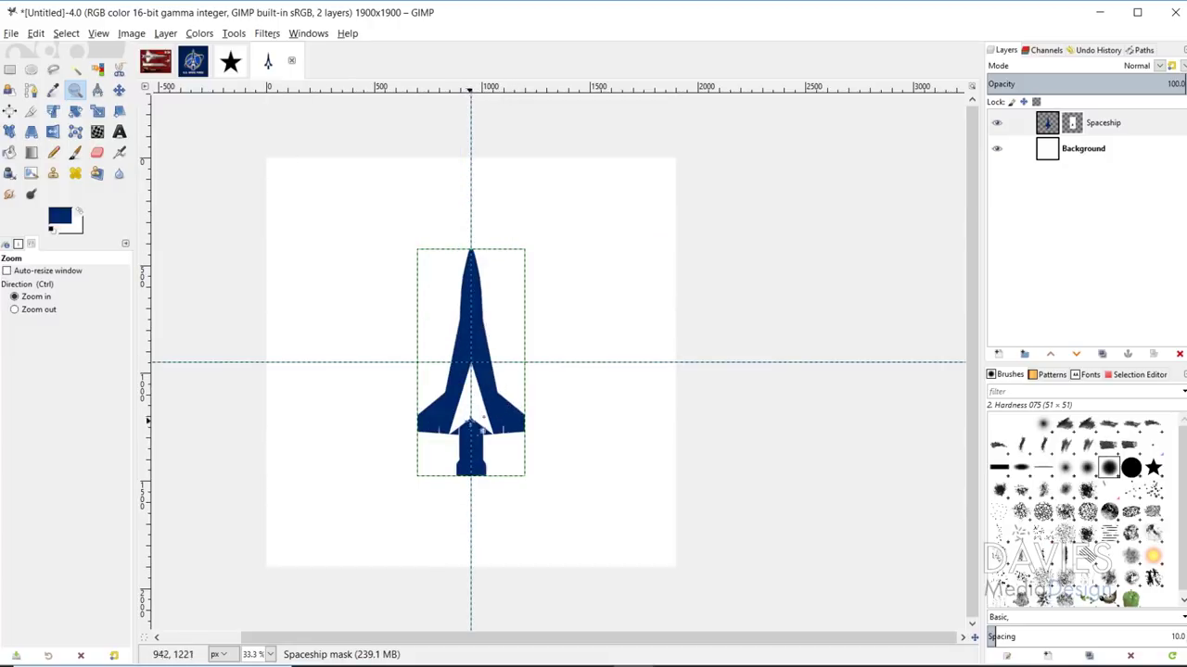
left_click(999, 353)
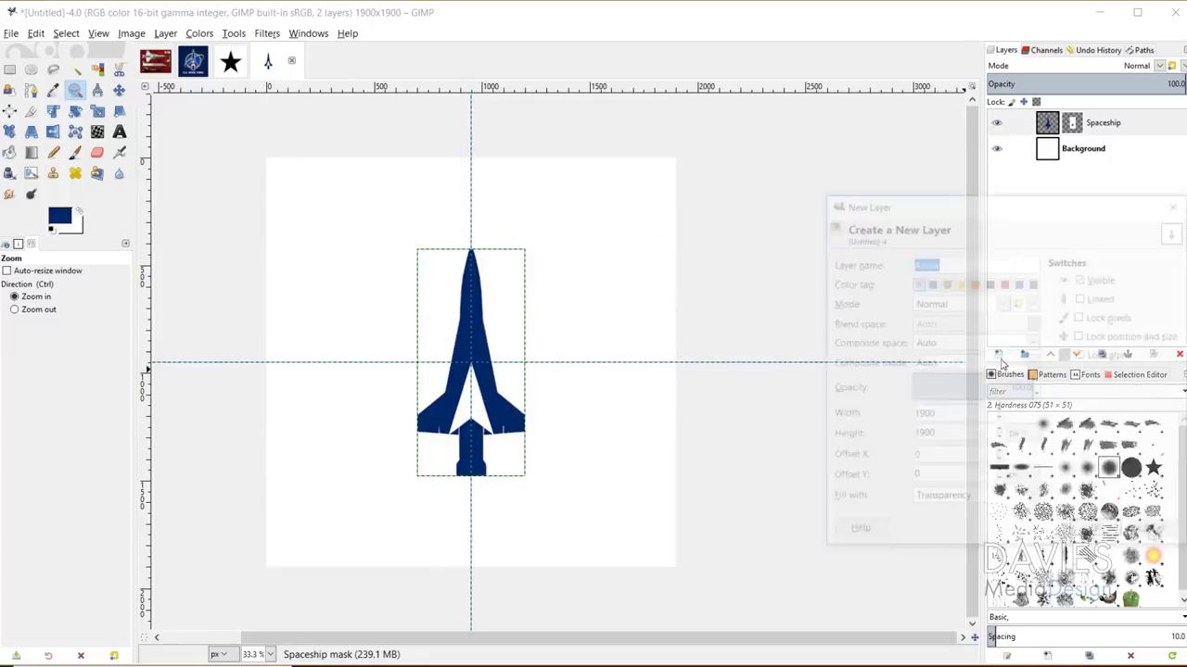
type("Small Circle")
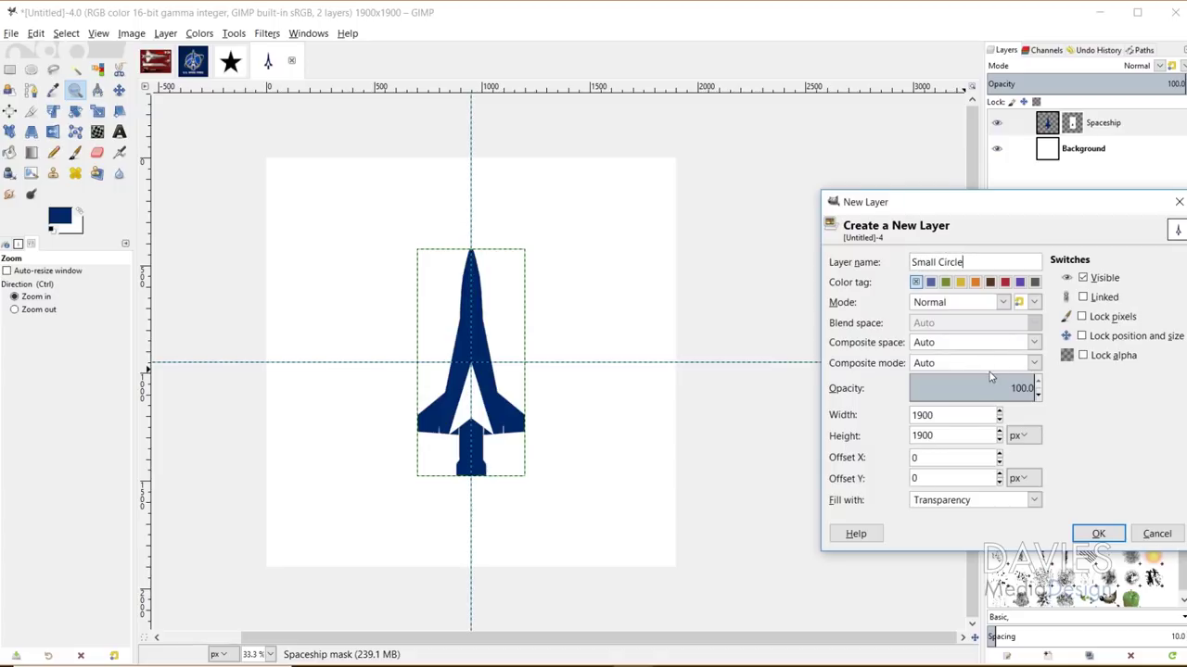
key("Return")
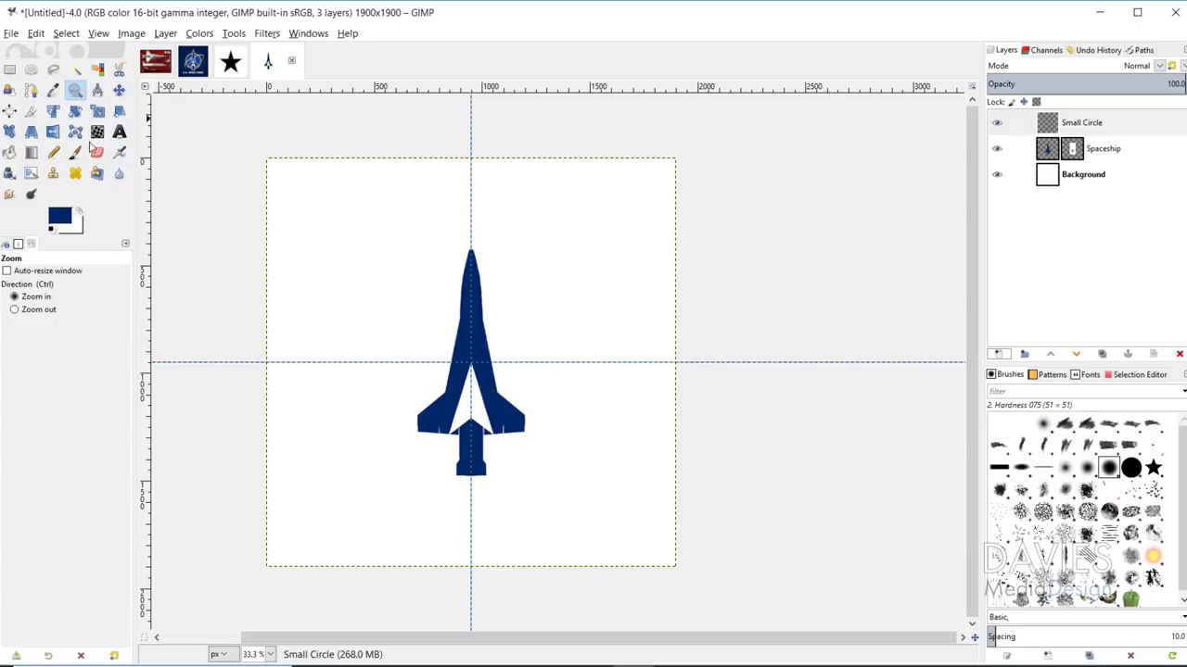
- Make a 90 × 90 px circular selection centered on the vertical guide, within the white arrowhead cutout
left_click(32, 70)
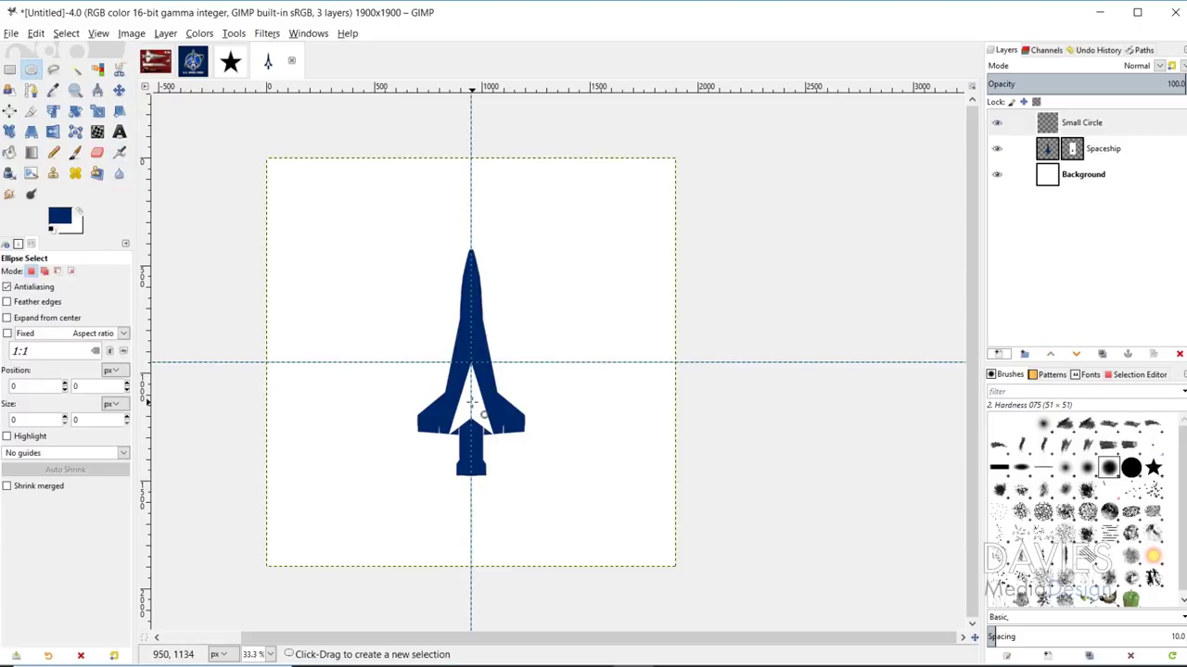
mouse_move(470, 398)
left_mouse_down()
mouse_move(519, 443)
mouse_move(484, 421)
mouse_move(496, 424)
mouse_move(494, 453)
mouse_move(454, 397)
mouse_move(485, 412)
left_mouse_up()
key("ctrl")
key("shift")
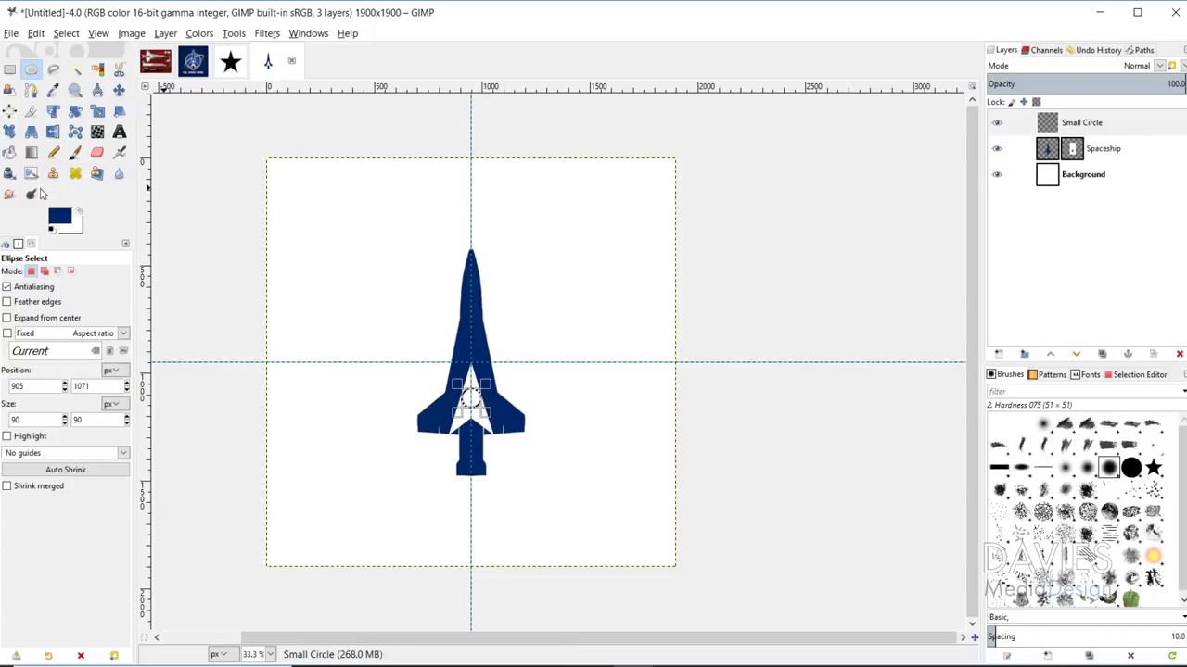
- Fill the small circular selection inside the arrowhead cutout with the dark blue foreground color using Bucket Fill and deselect everything
left_click(9, 152)
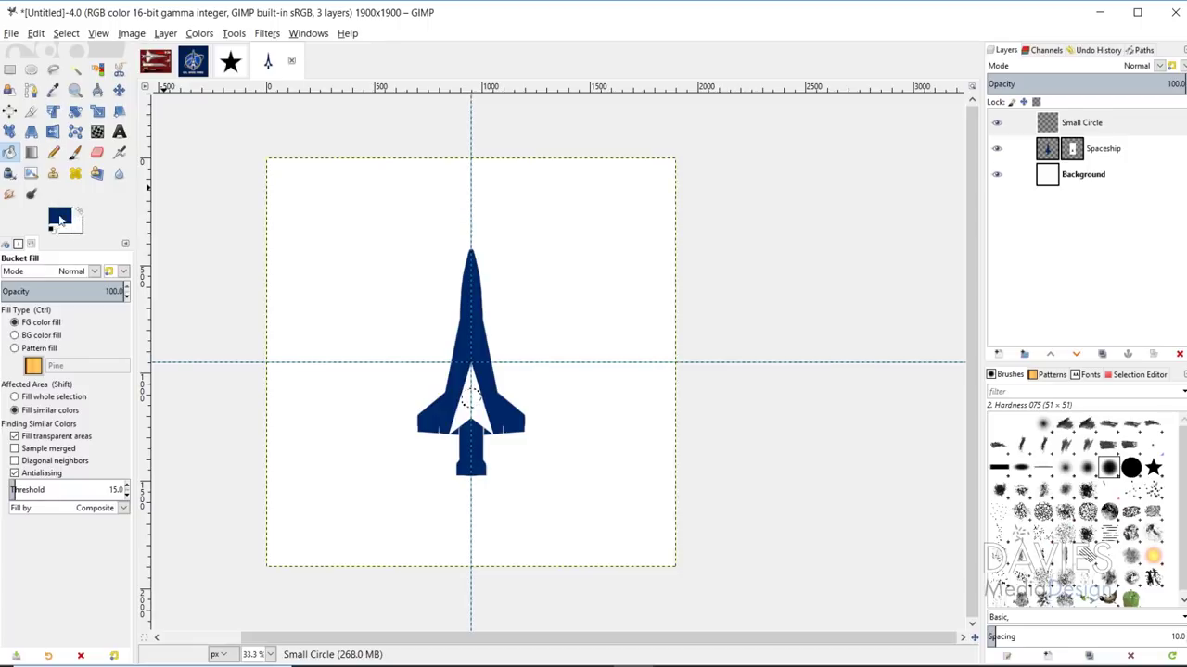
left_click(469, 400)
left_click(81, 34)
left_click(88, 66)
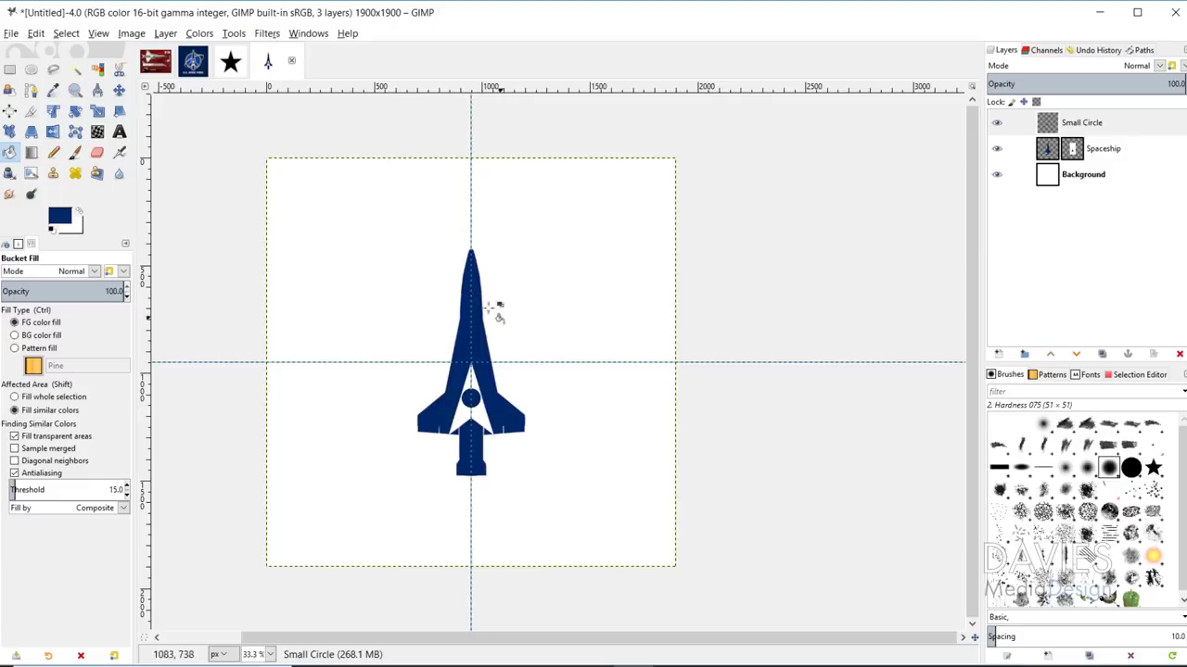
- Add a new transparent 1900 × 1900 px layer named "Large Circle" above the Small Circle layer
left_click(999, 355)
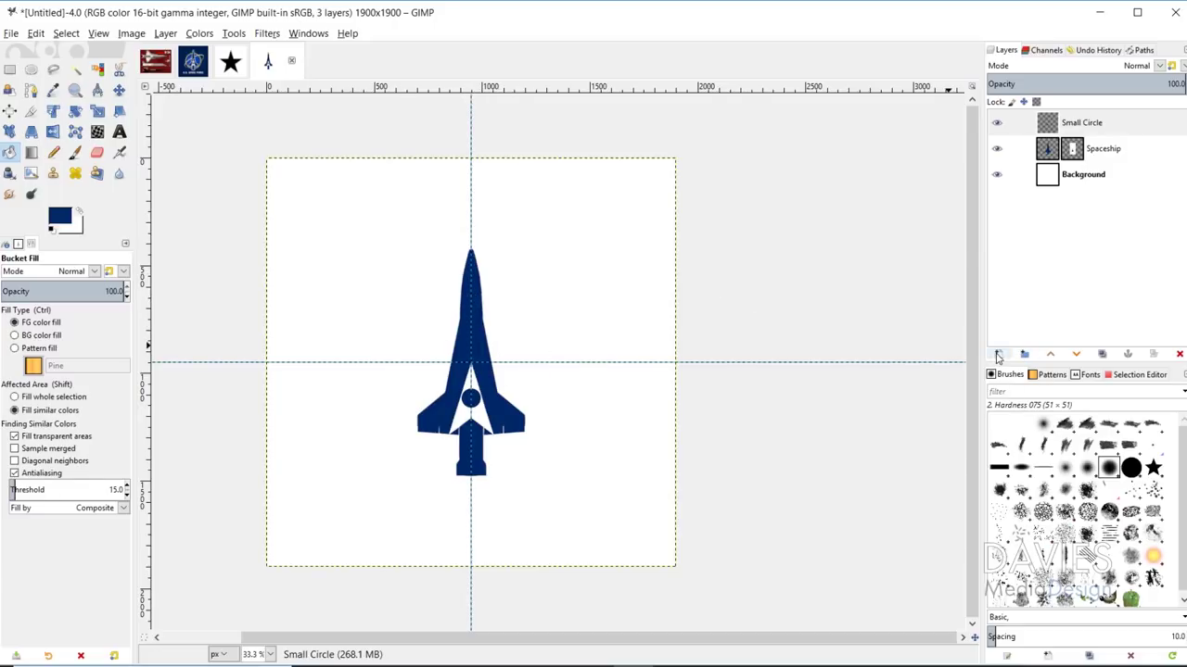
type("Large Circle")
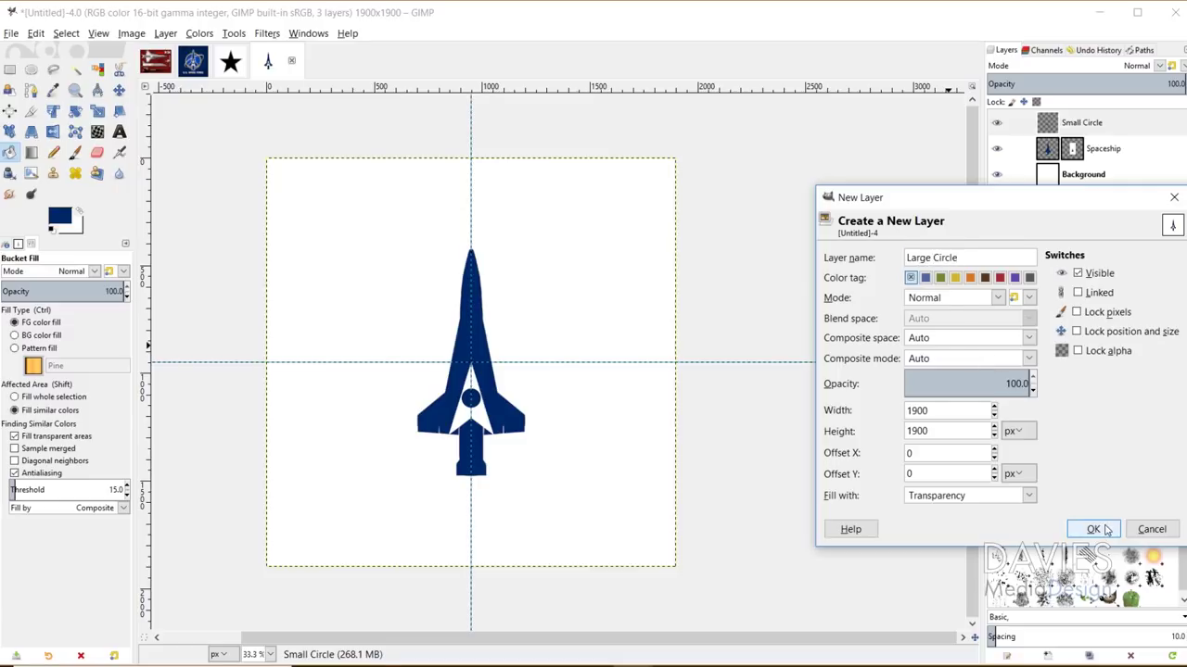
left_click(1093, 528)
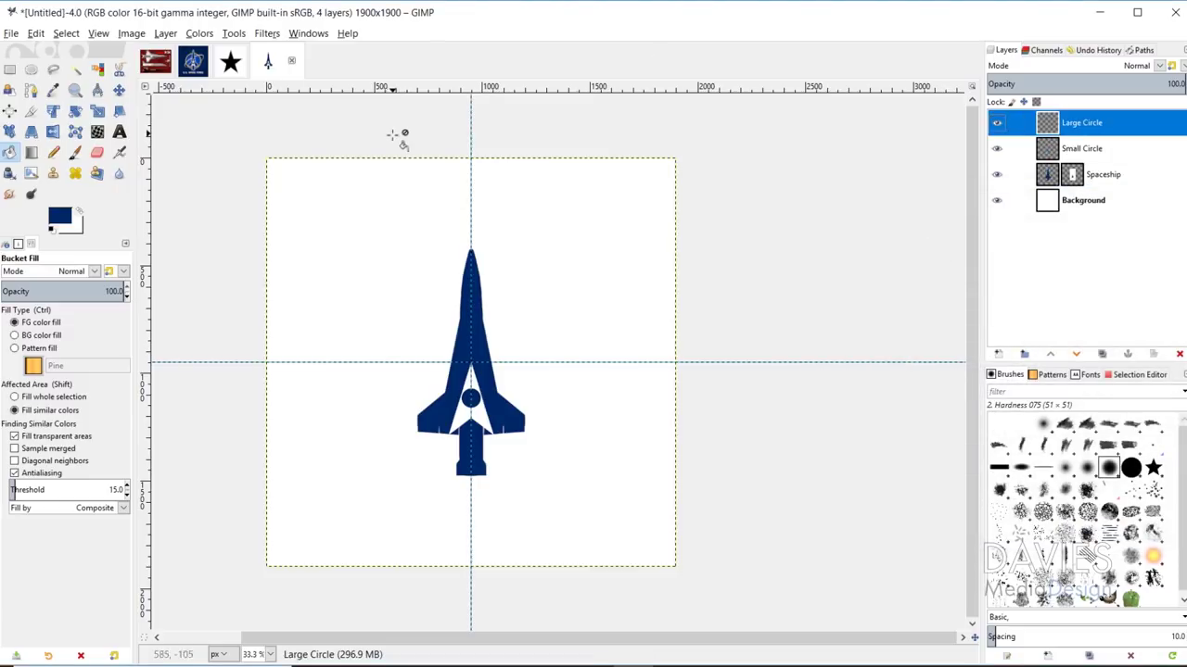
- Make a circular selection about 821 × 821 px around the spaceship, centered on the guides' intersection at position 540, 540
left_click(31, 69)
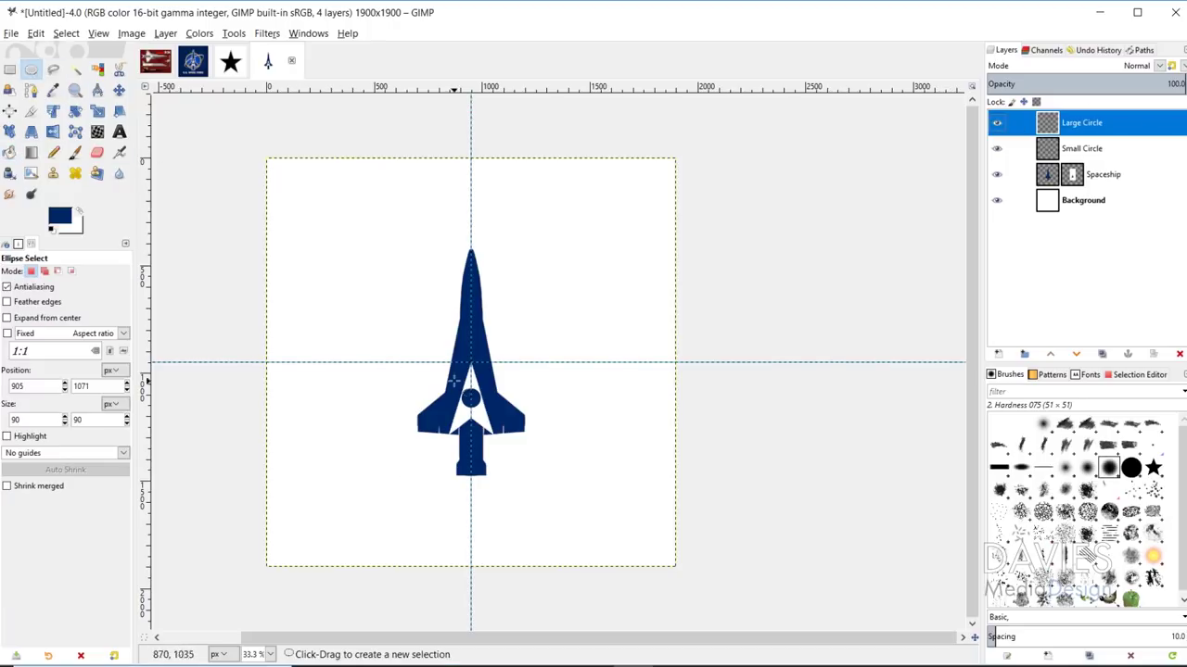
left_click_drag(471, 363, 524, 458)
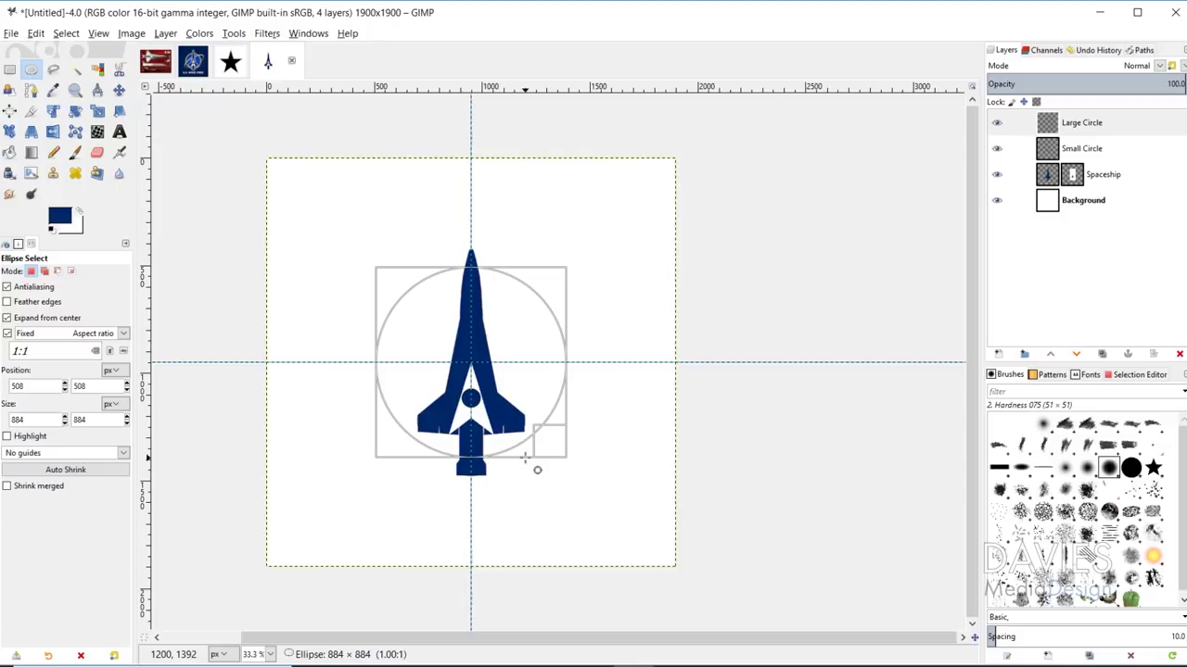
left_click_drag(524, 458, 517, 454)
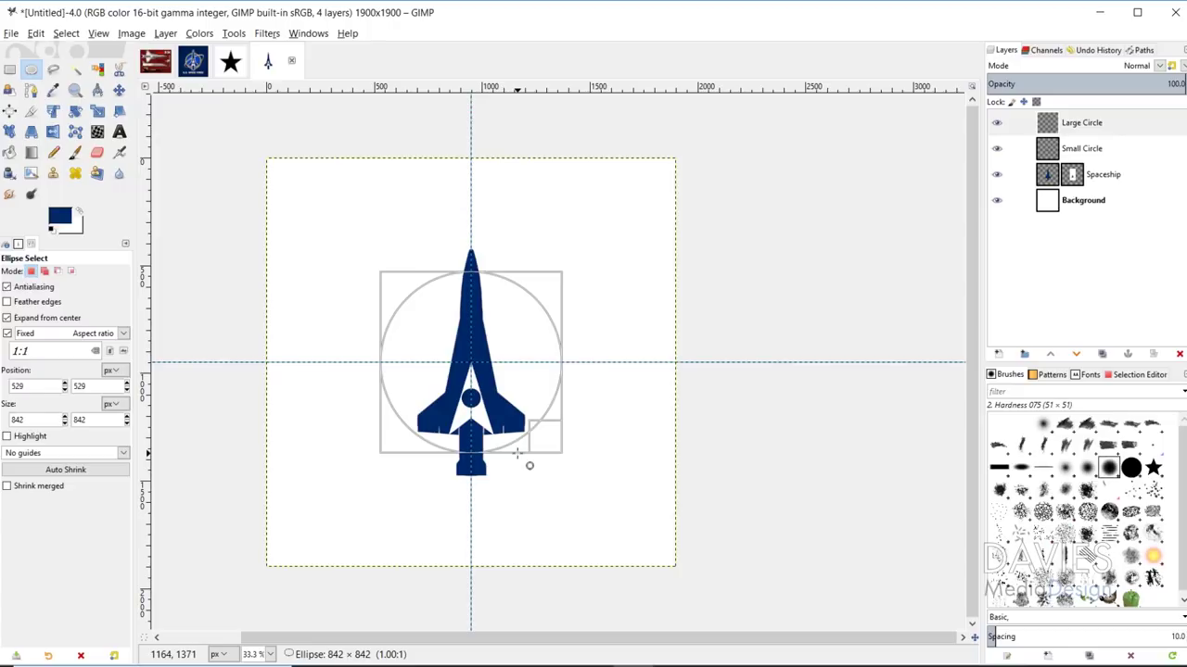
left_click_drag(518, 453, 556, 447)
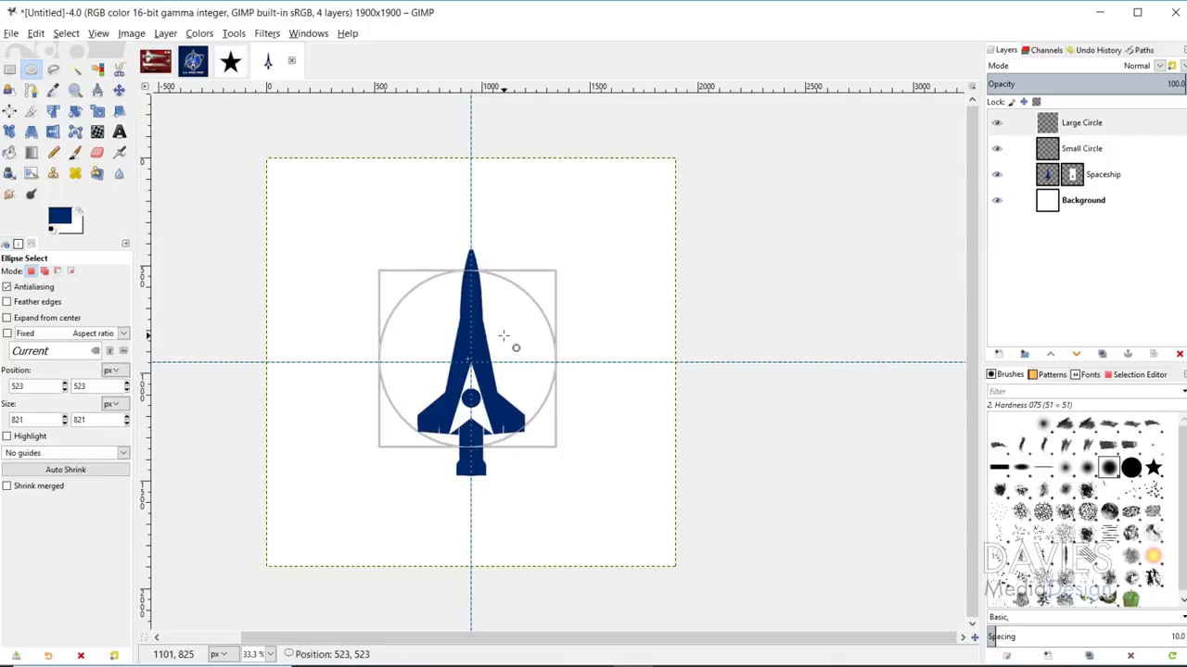
left_click_drag(504, 335, 505, 337)
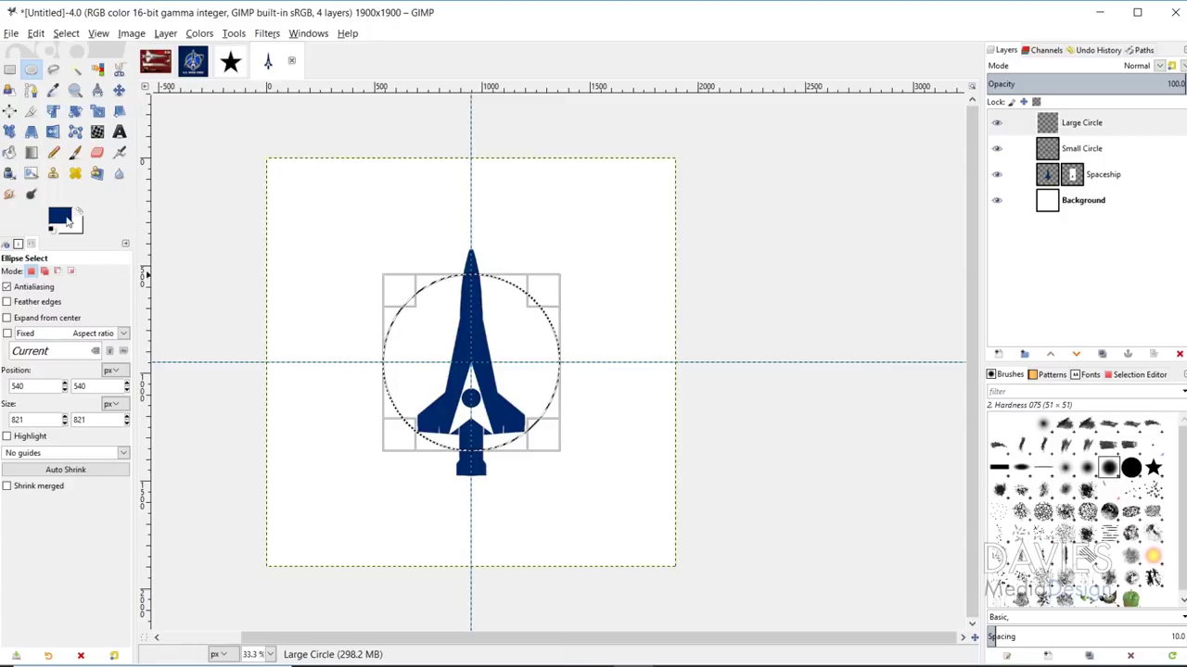
- Set the foreground color to blue 0045b5 and fill the large circular selection with it on the Large Circle layer
left_click(62, 216)
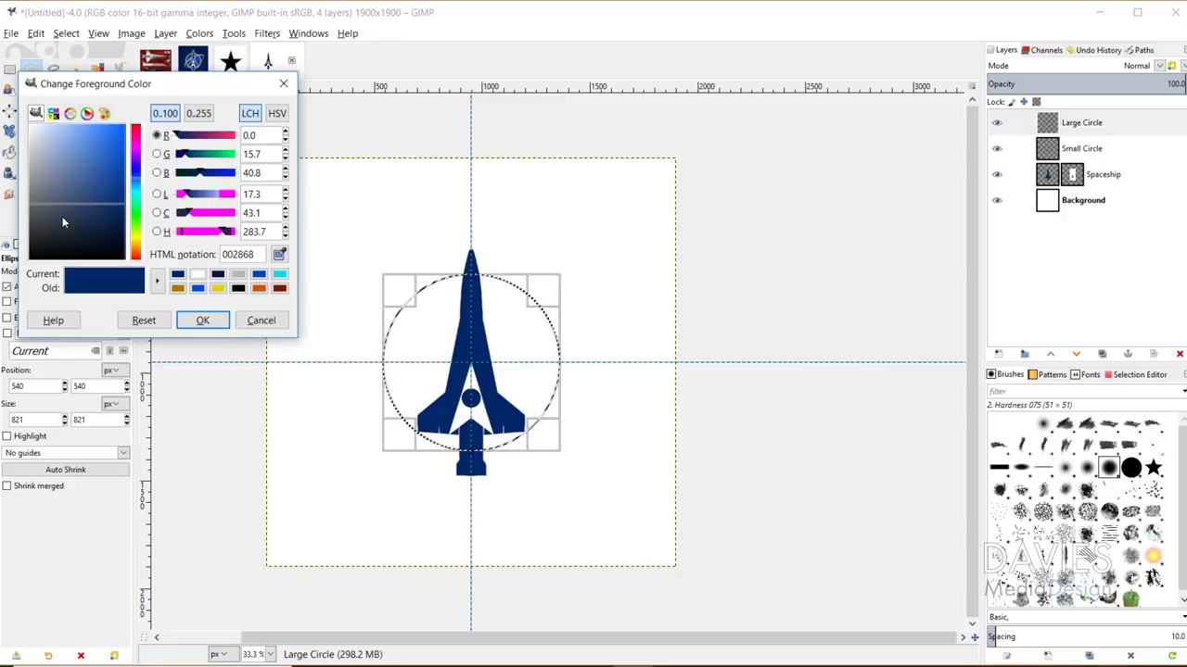
left_click(257, 275)
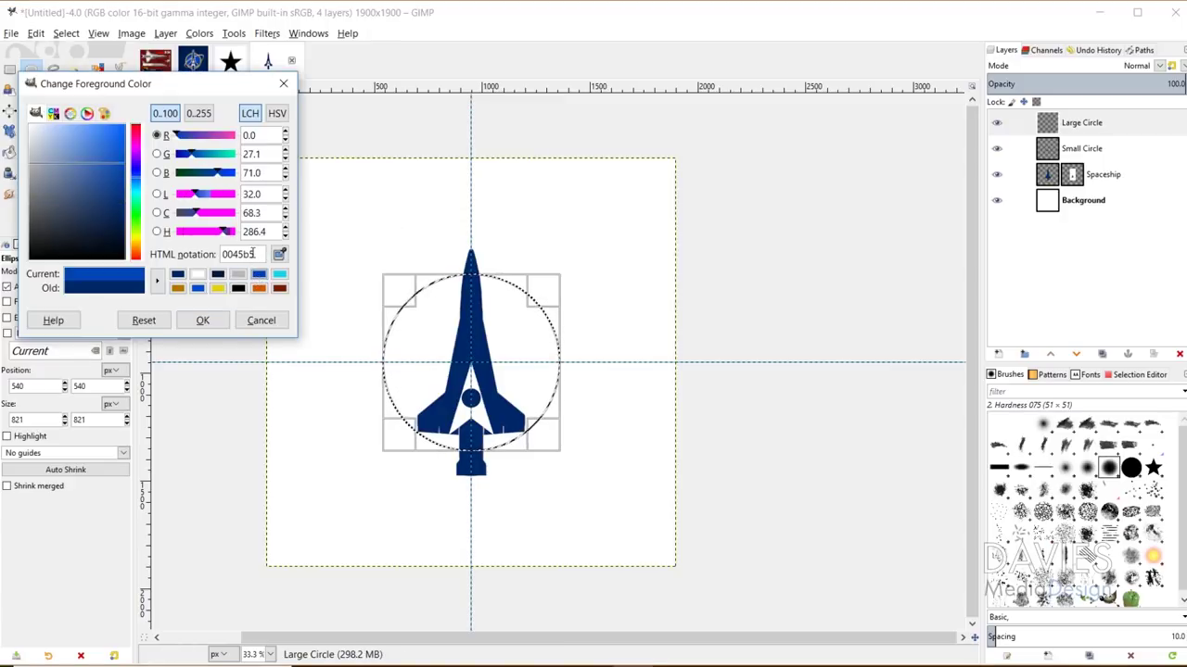
left_click_drag(256, 254, 220, 258)
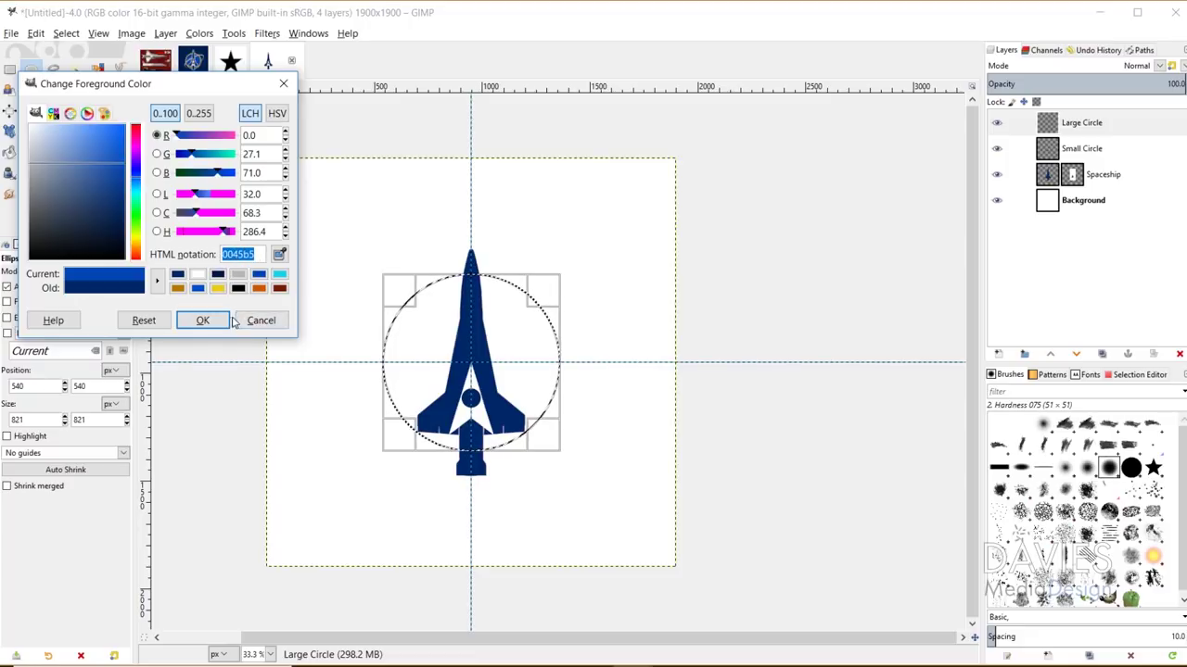
left_click(206, 320)
left_click(10, 152)
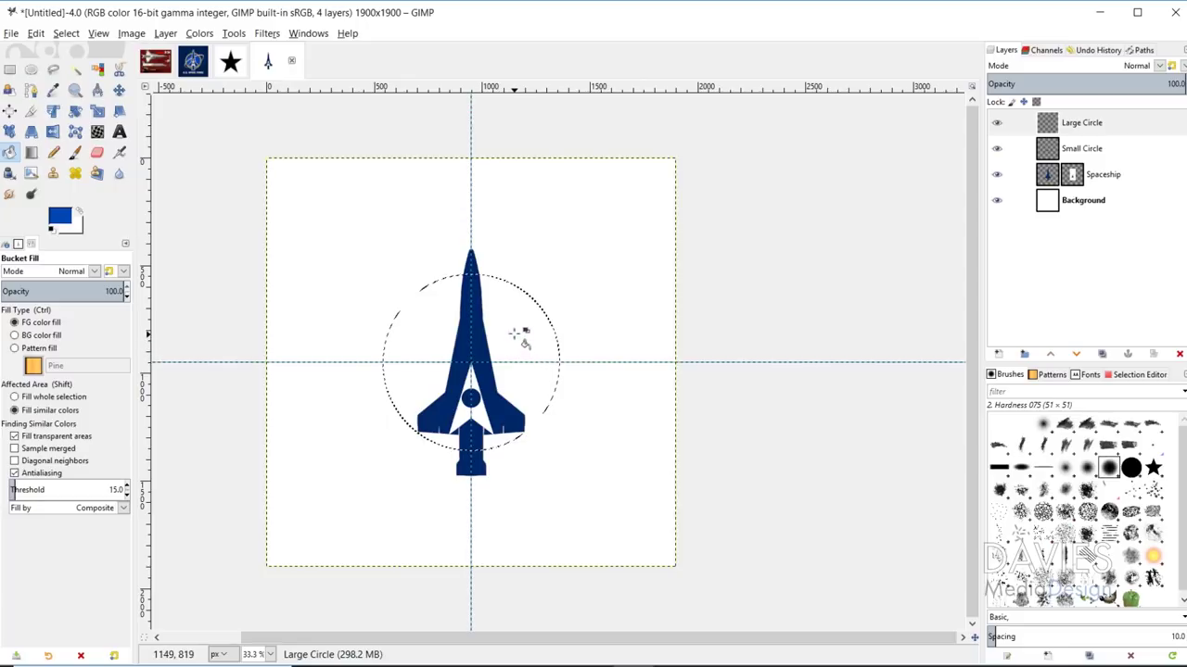
left_click(554, 378)
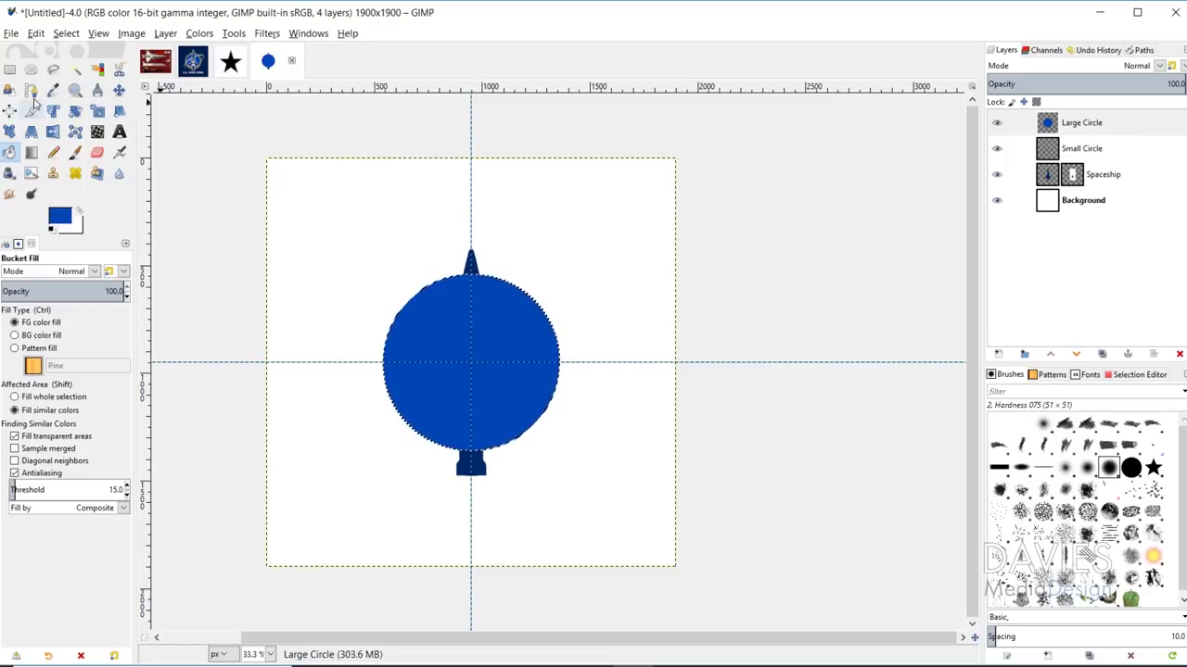
- Grow the large circular selection by 50 px
left_click(71, 35)
left_click(82, 211)
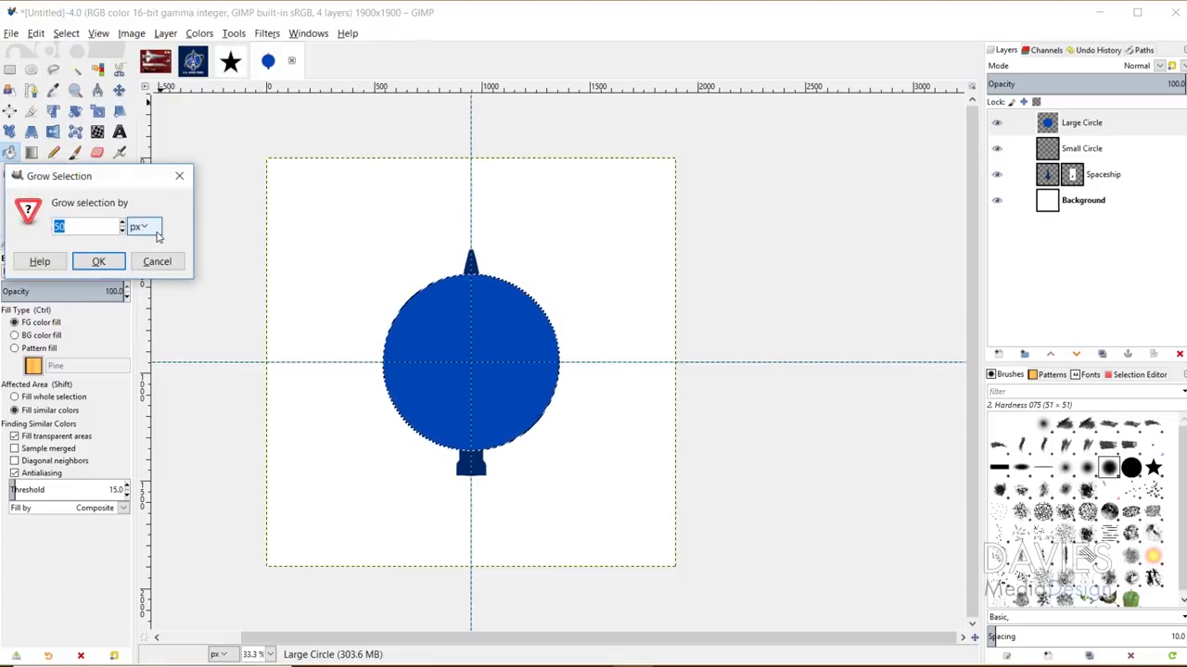
left_click(152, 229)
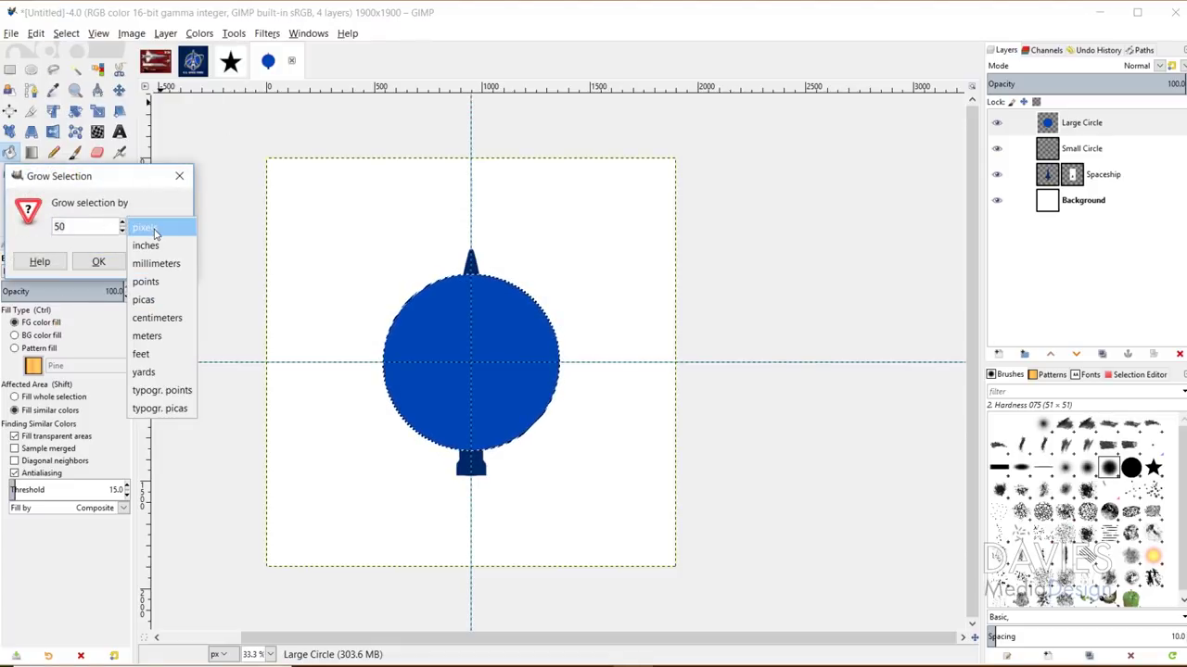
left_click(148, 228)
left_click(99, 261)
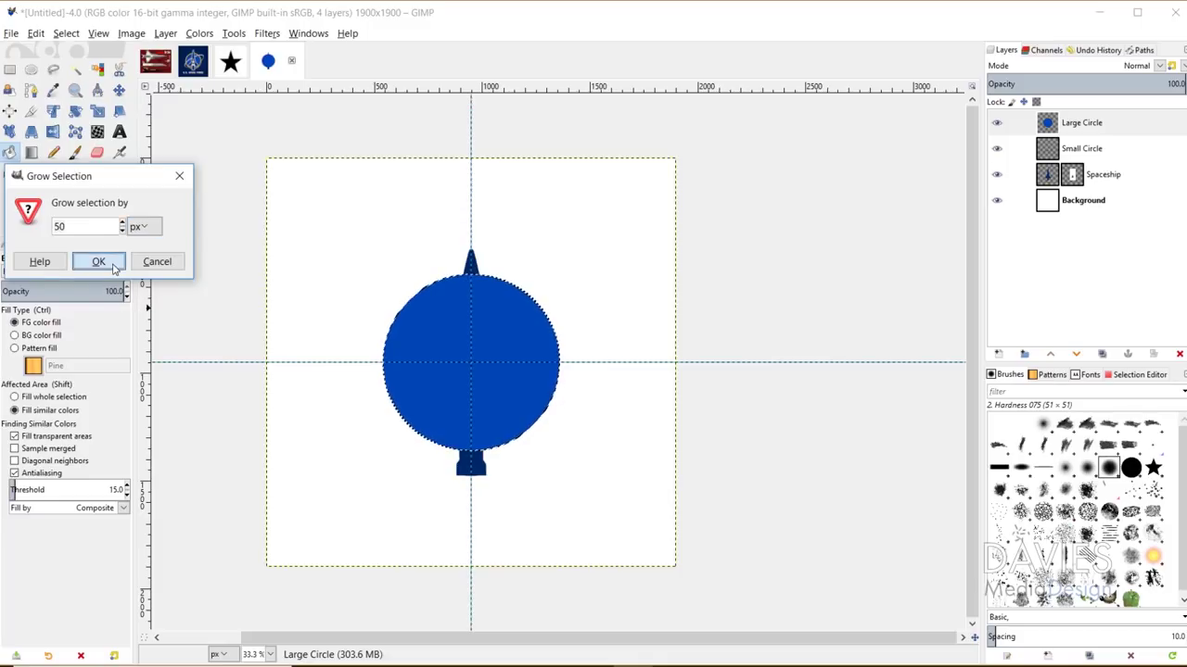
- Add a new transparent layer named "Circle Outline" above the Large Circle layer
left_click(998, 354)
type("Circle Outline")
left_click(1097, 531)
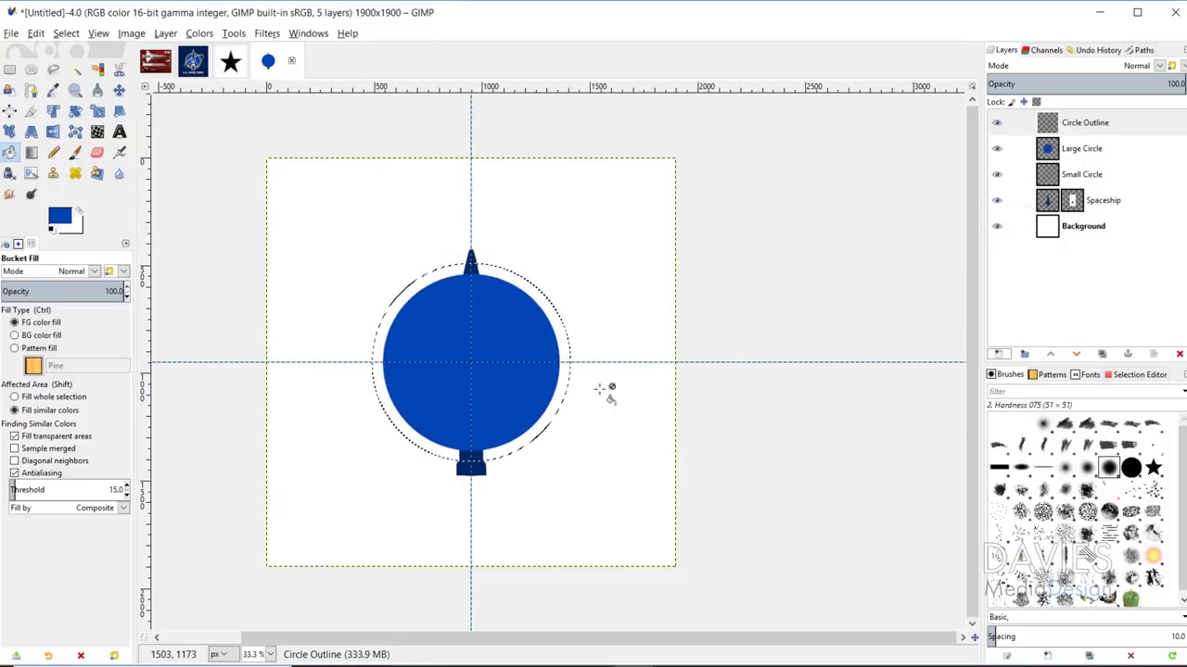
- Set the foreground color to yellow e7cd17 and fill the enlarged circular selection on the Circle Outline layer
left_click(55, 217)
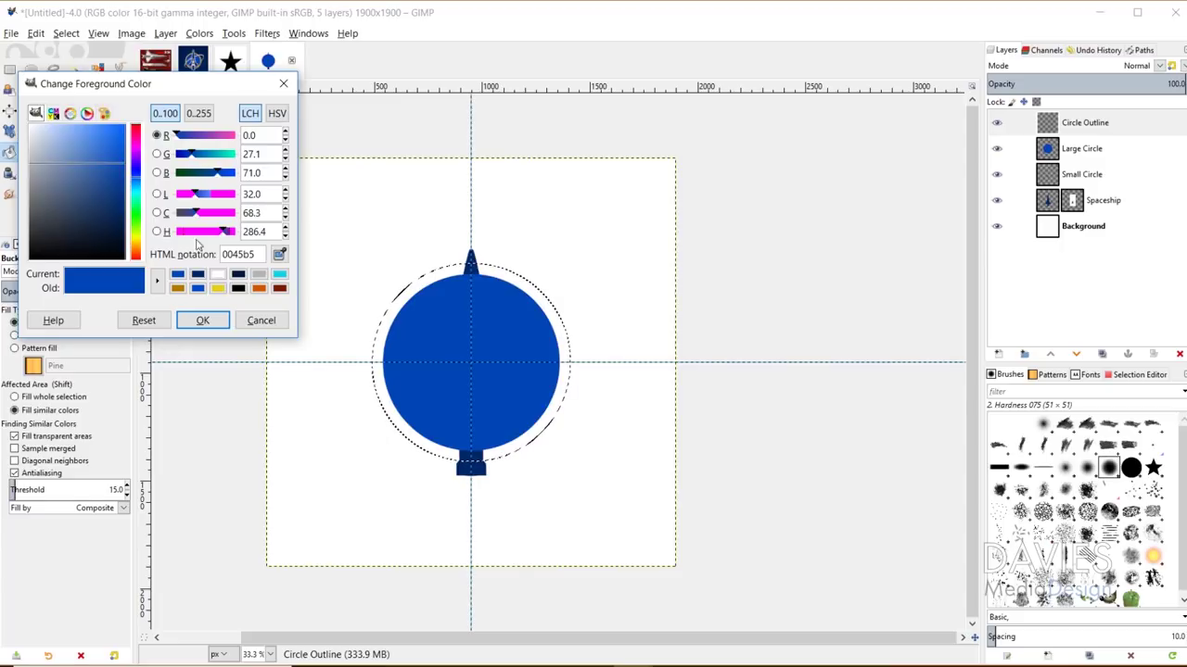
left_click(217, 288)
left_click(259, 254)
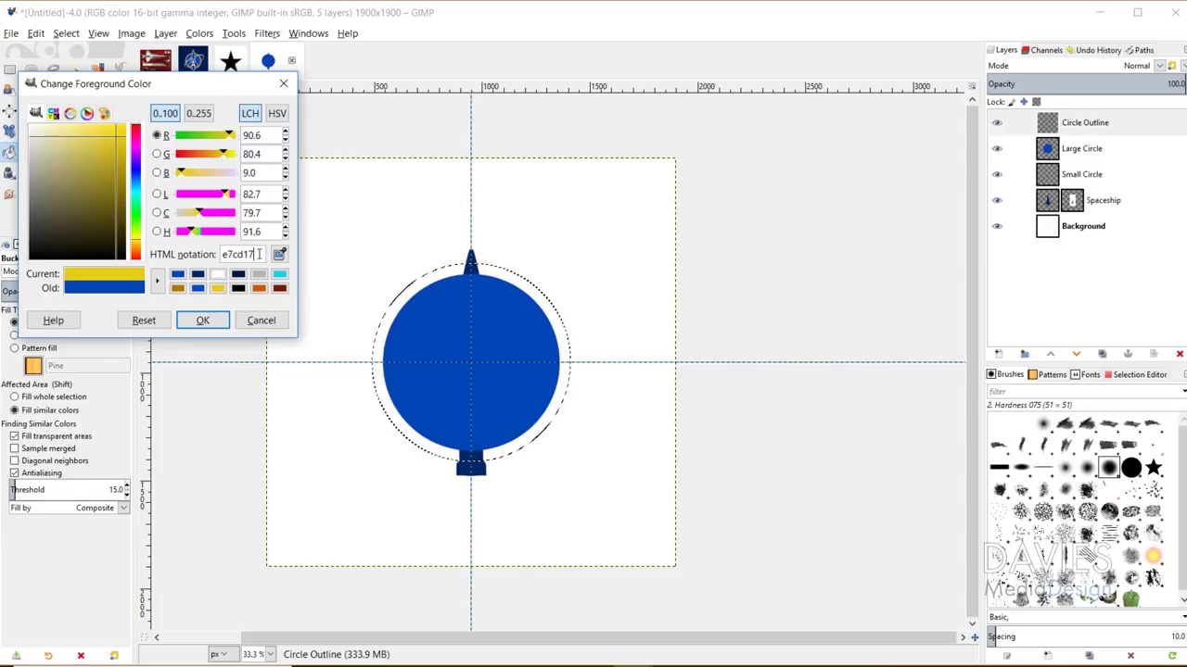
left_click(203, 320)
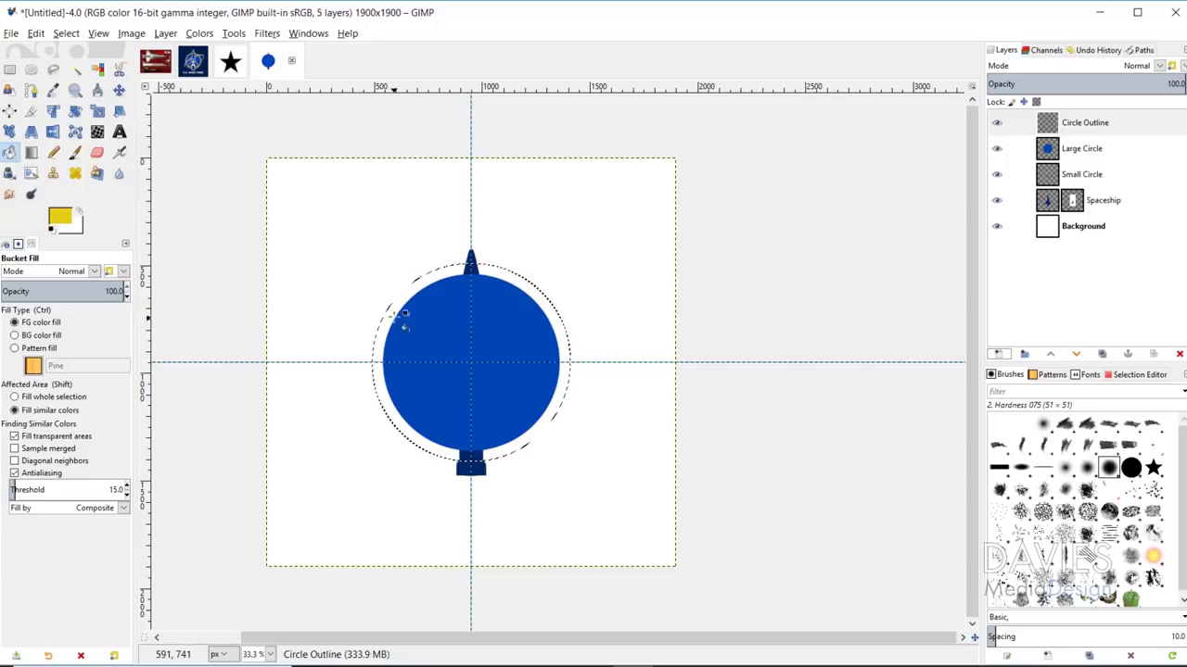
left_click(400, 395)
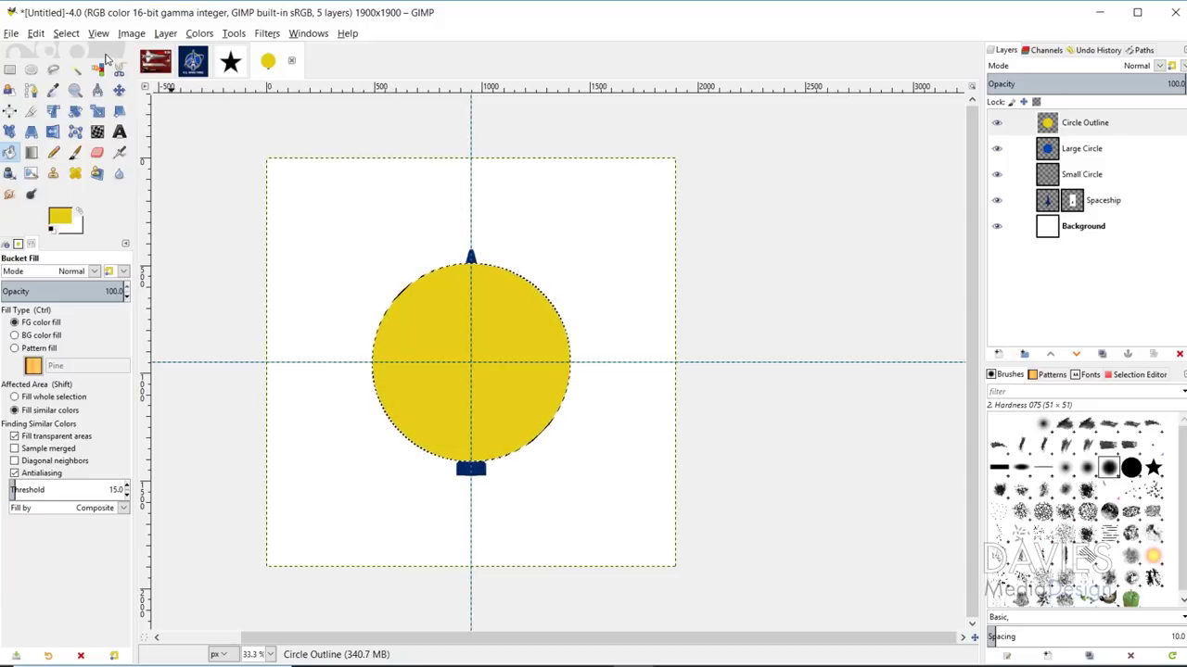
- Shrink the selection by 25 px, delete the yellow inside it to leave a ring, and deselect everything
left_click(70, 33)
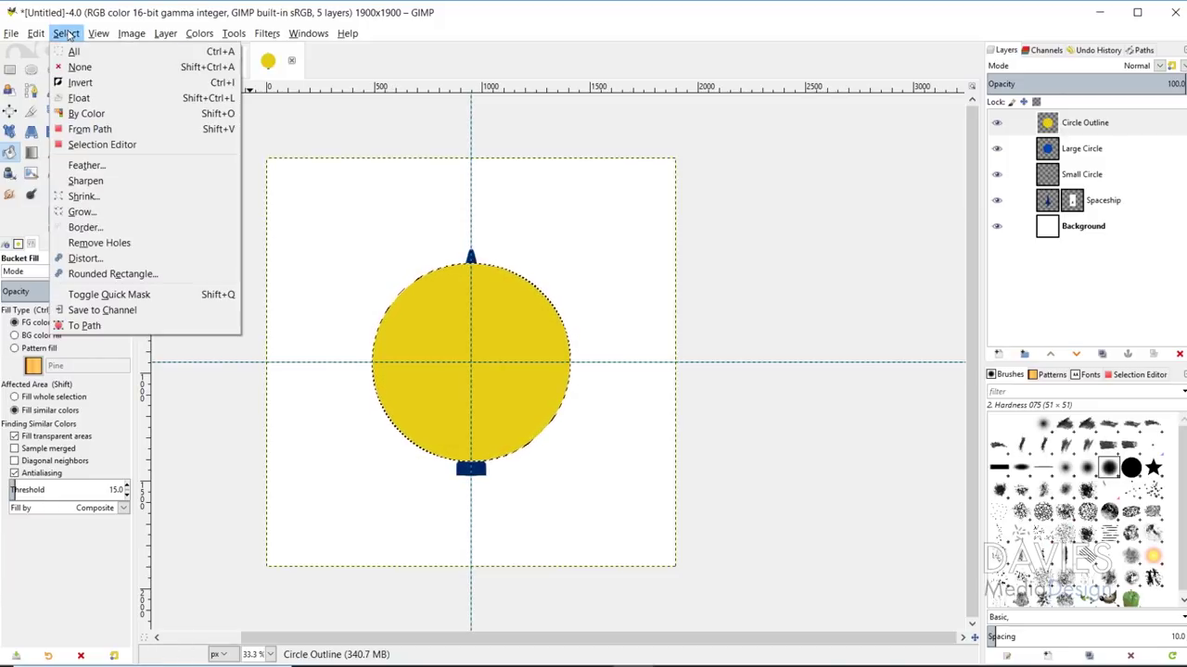
left_click(88, 196)
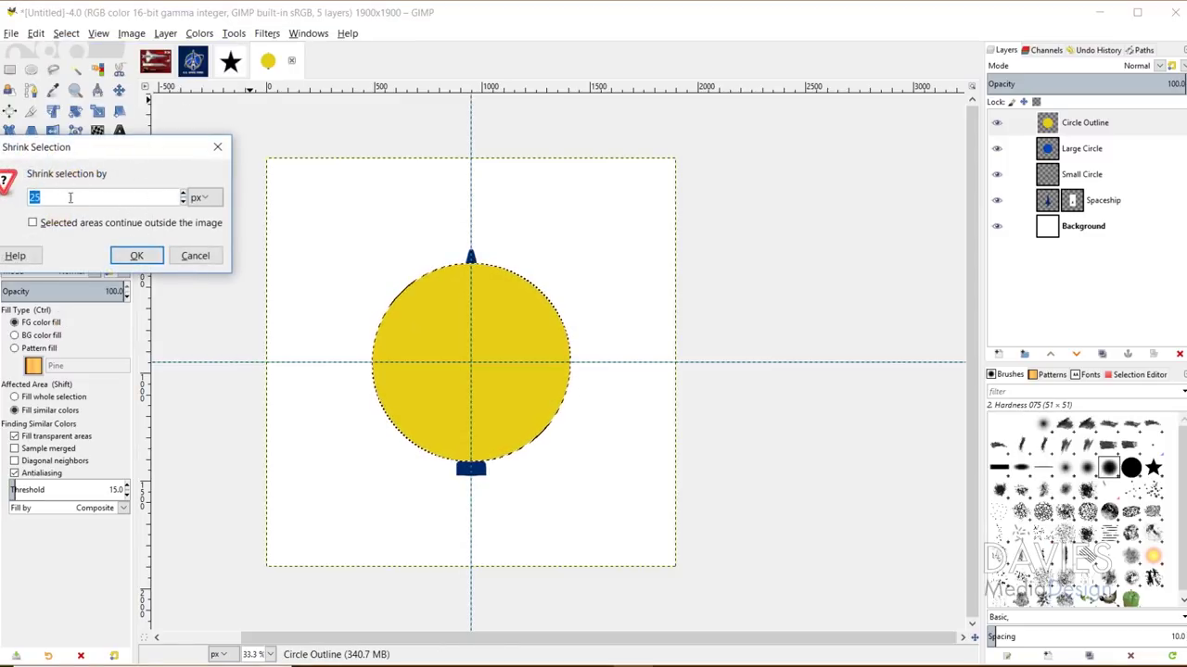
left_click(136, 255)
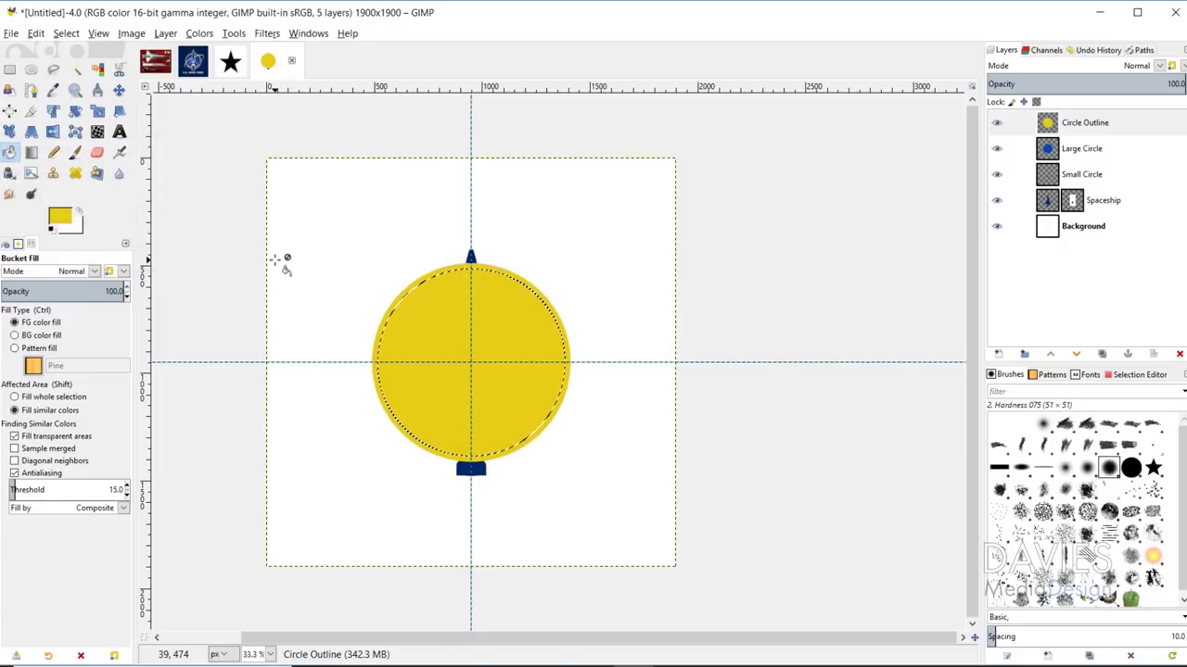
key("Delete")
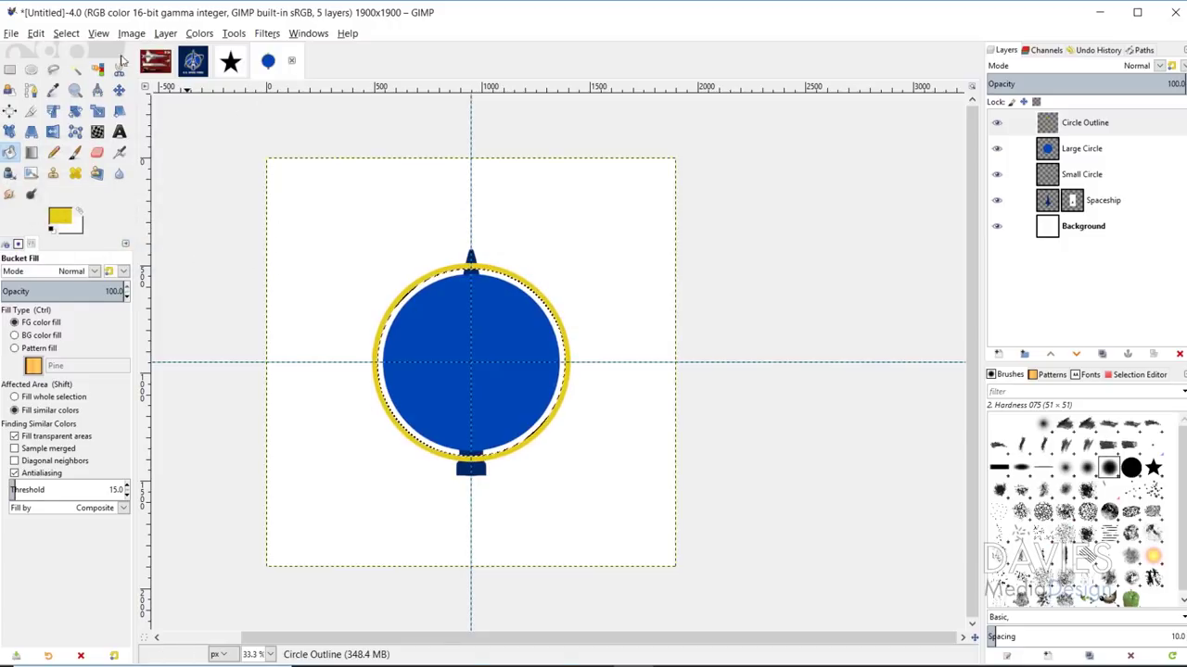
left_click(66, 32)
left_click(82, 68)
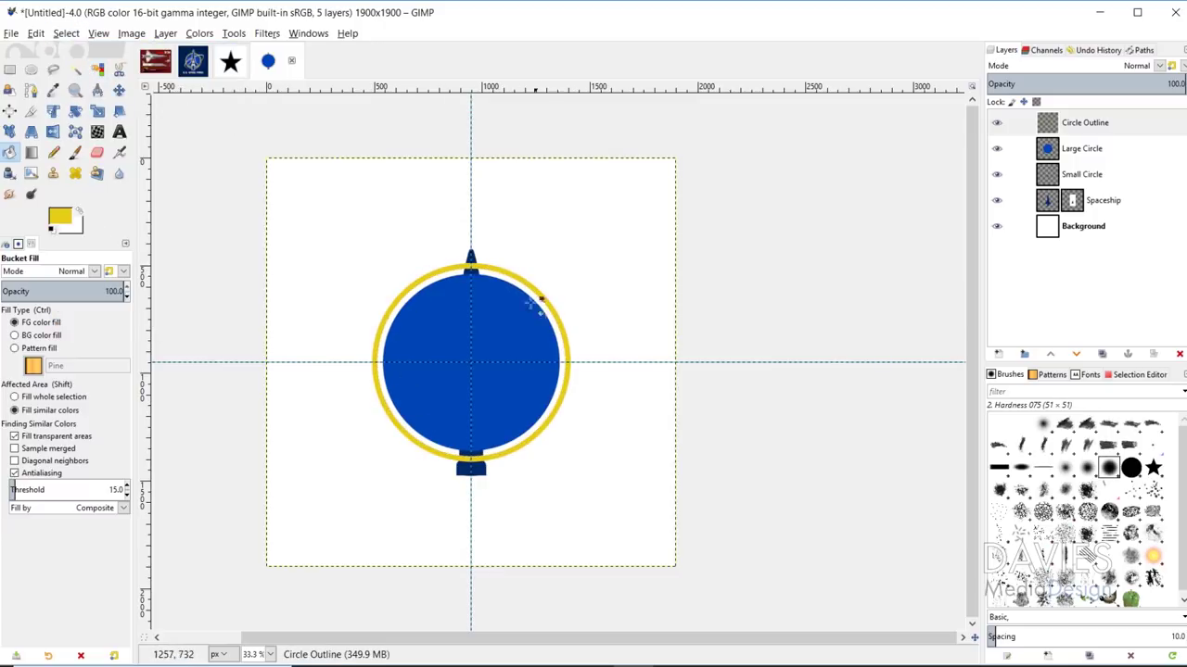
- Move the Large Circle layer below Spaceship and the Circle Outline layer below Large Circle in the layer order
left_click(1081, 148)
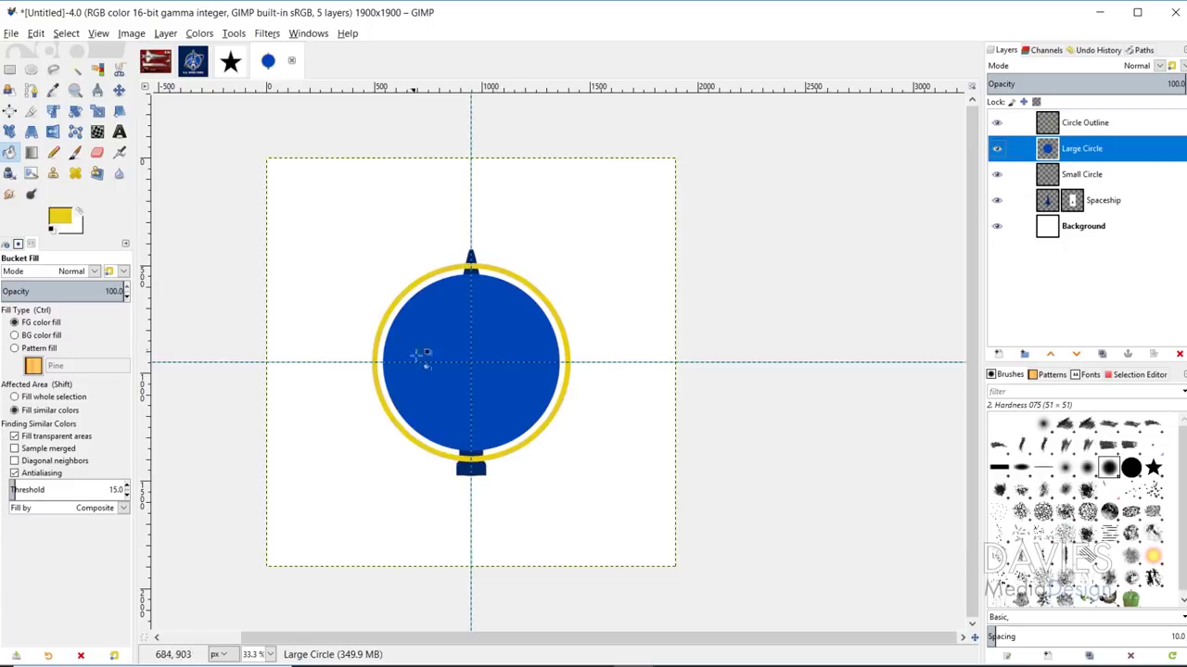
left_click_drag(1050, 155, 1045, 213)
left_click_drag(1046, 124, 1048, 211)
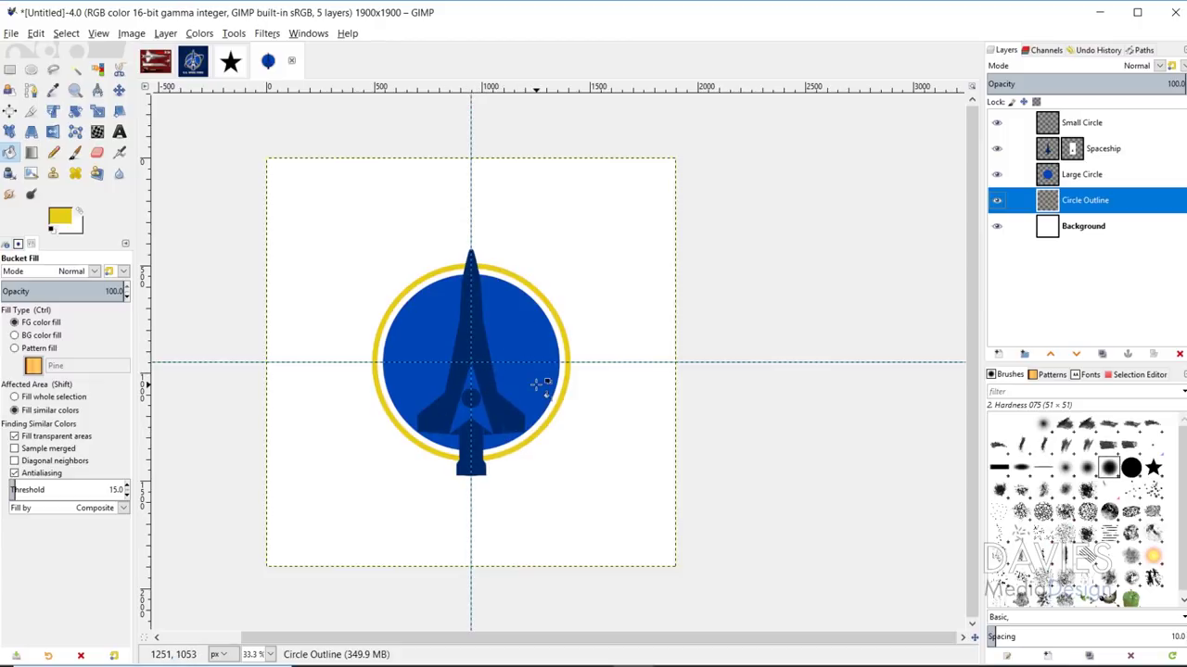
- Create a selection from the Spaceship layer's alpha and grow it by 10 px
left_click(1047, 152)
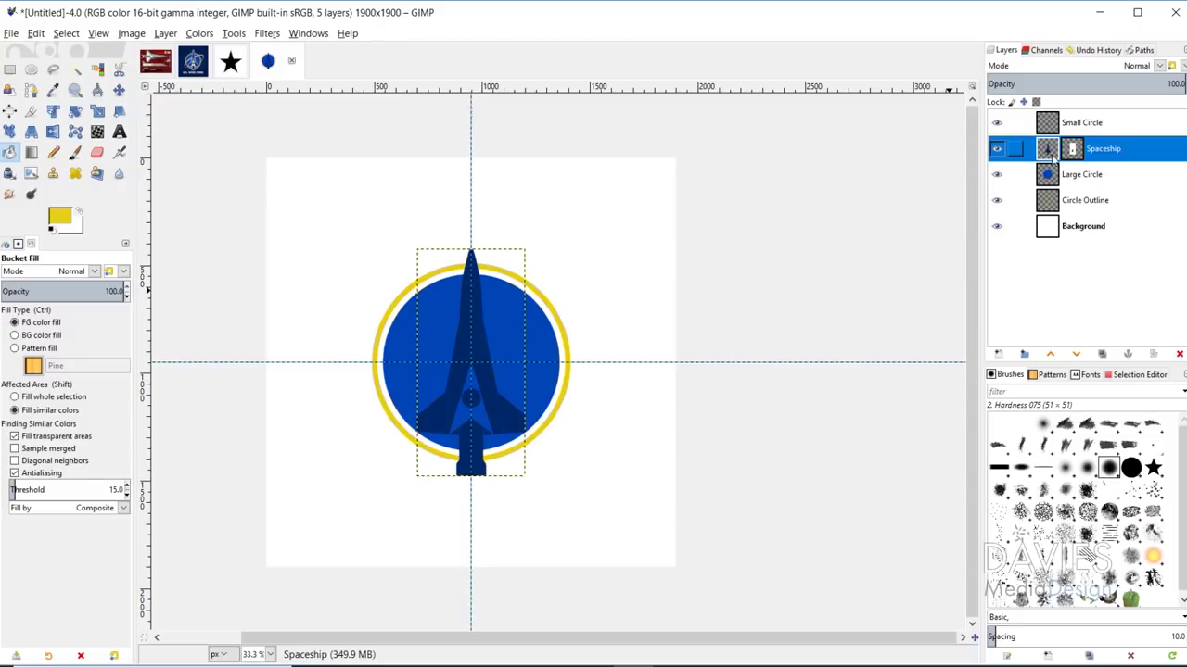
right_click(1044, 144)
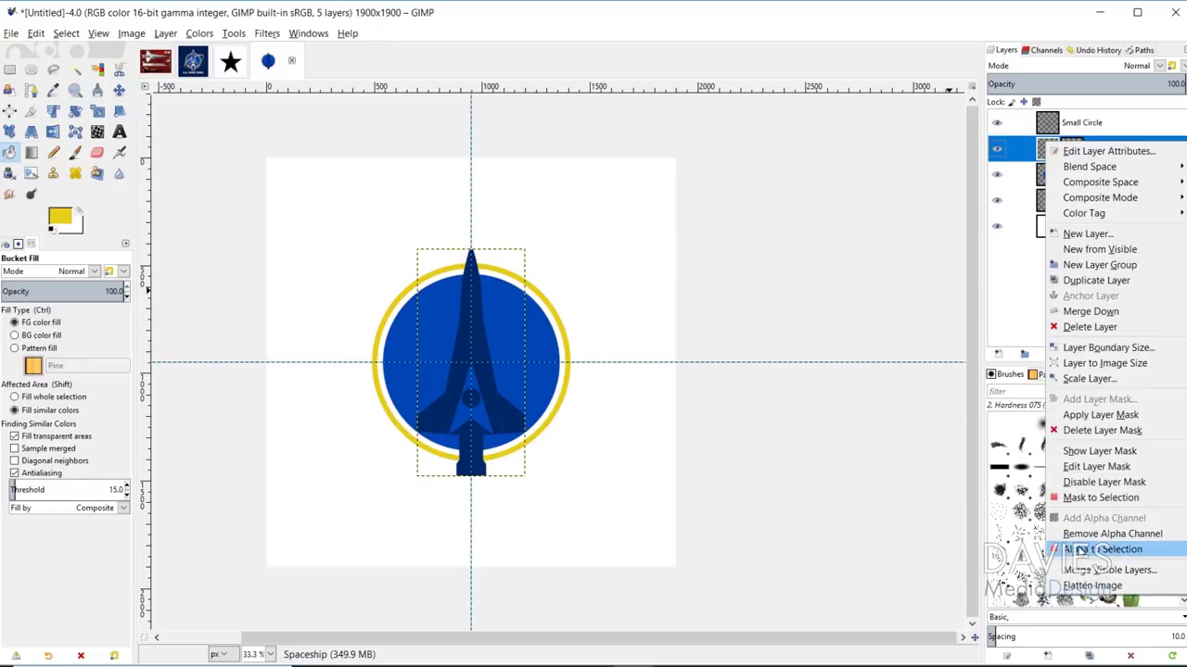
left_click(1076, 550)
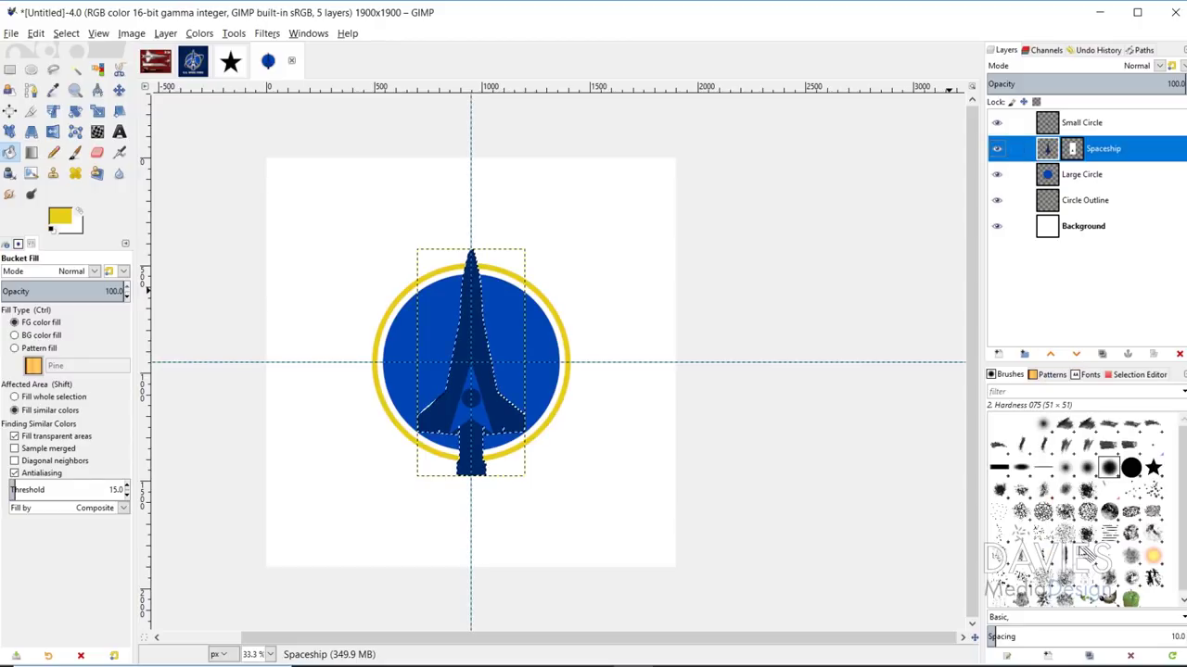
left_click(66, 33)
left_click(90, 211)
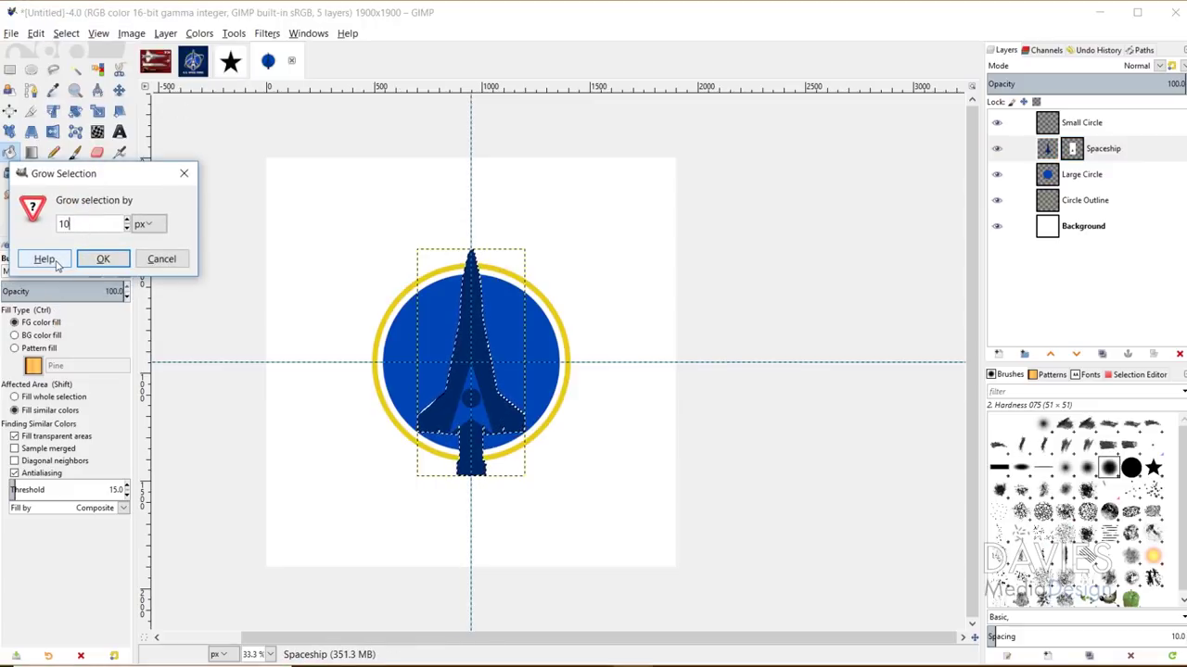
left_click(103, 259)
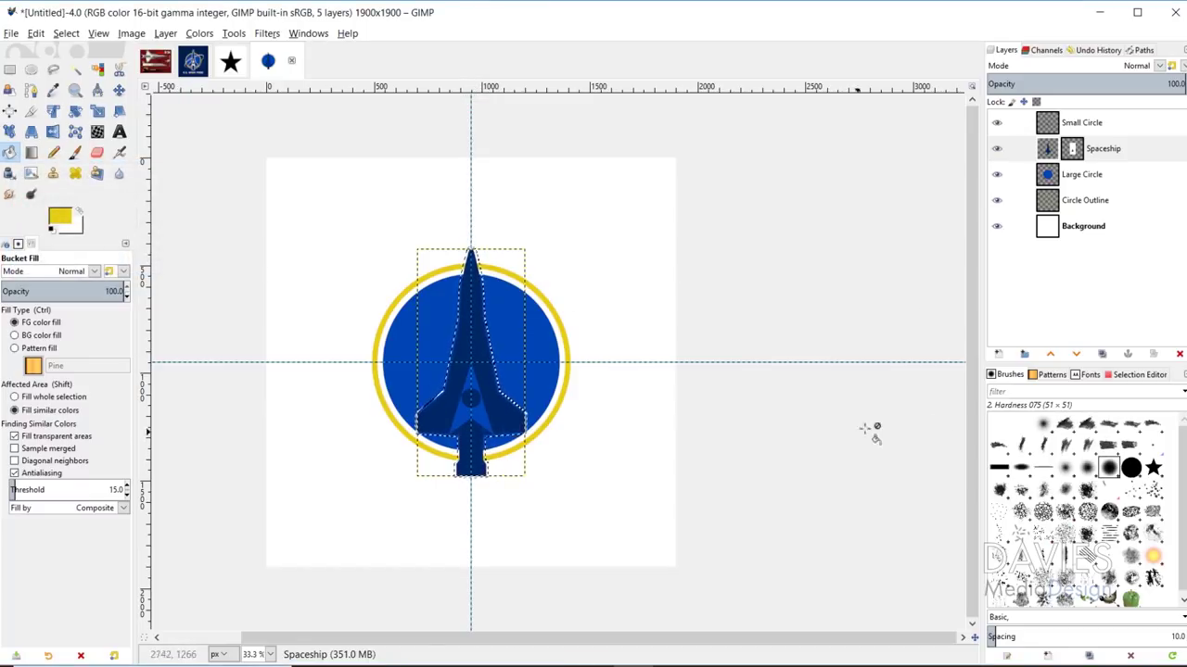
- Create a transparent layer named Spaceship Outline and move it directly below the Spaceship layer
left_click(998, 354)
type("Spaceship Outline")
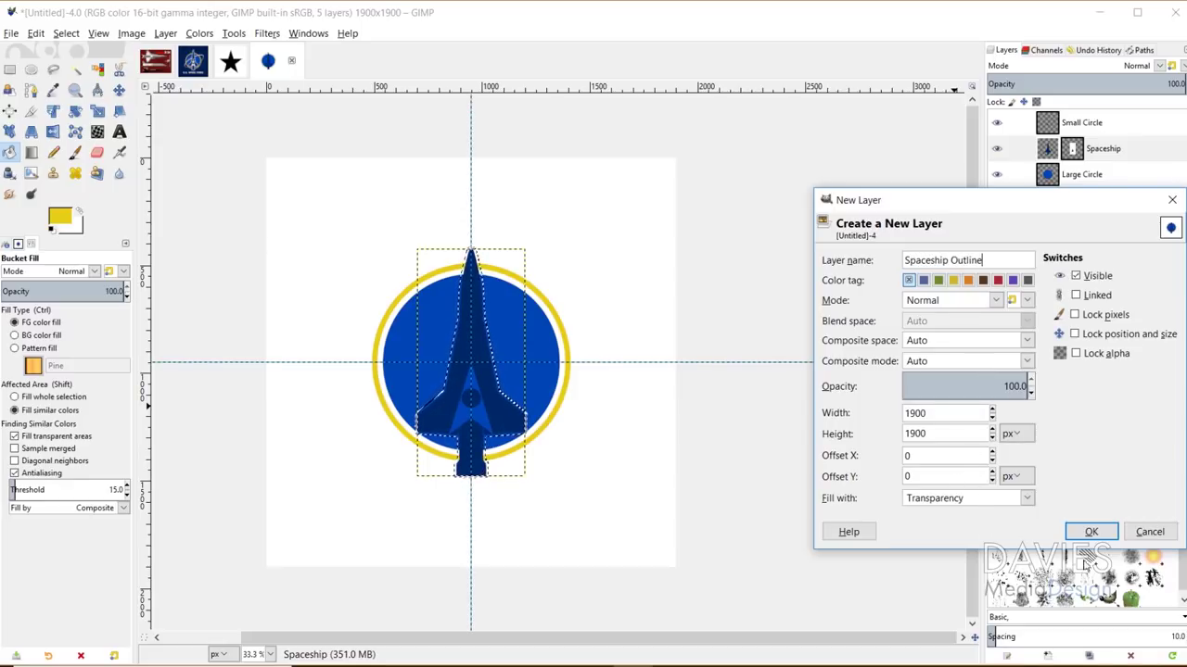
left_click(1091, 532)
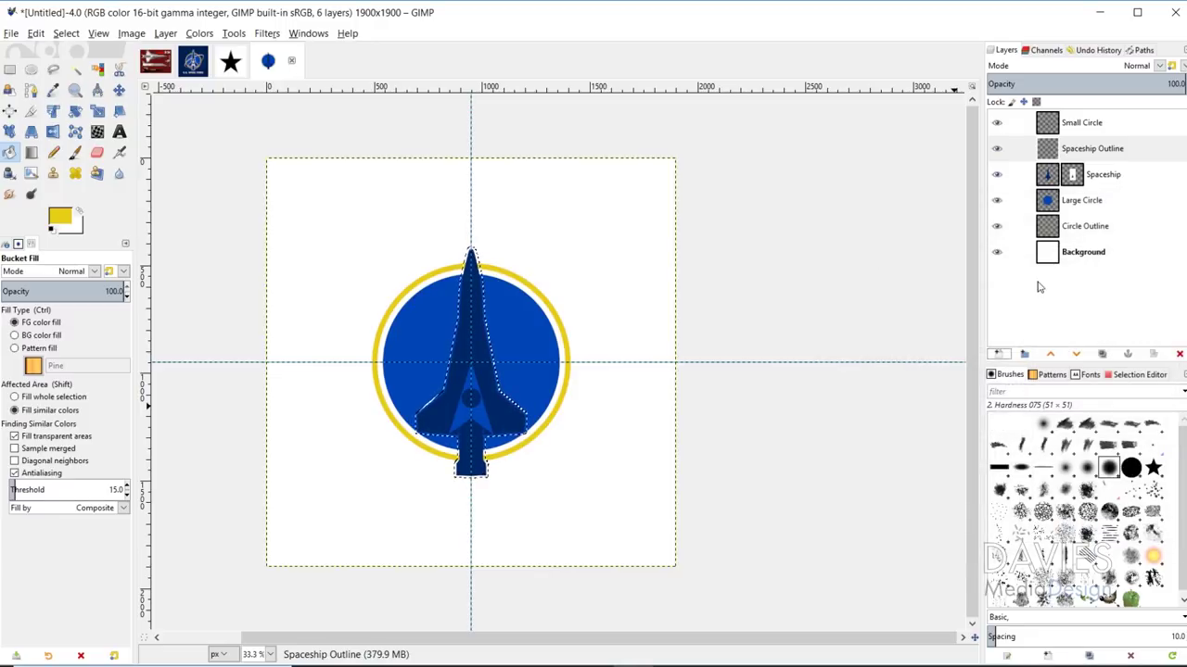
left_click_drag(1051, 151, 1050, 184)
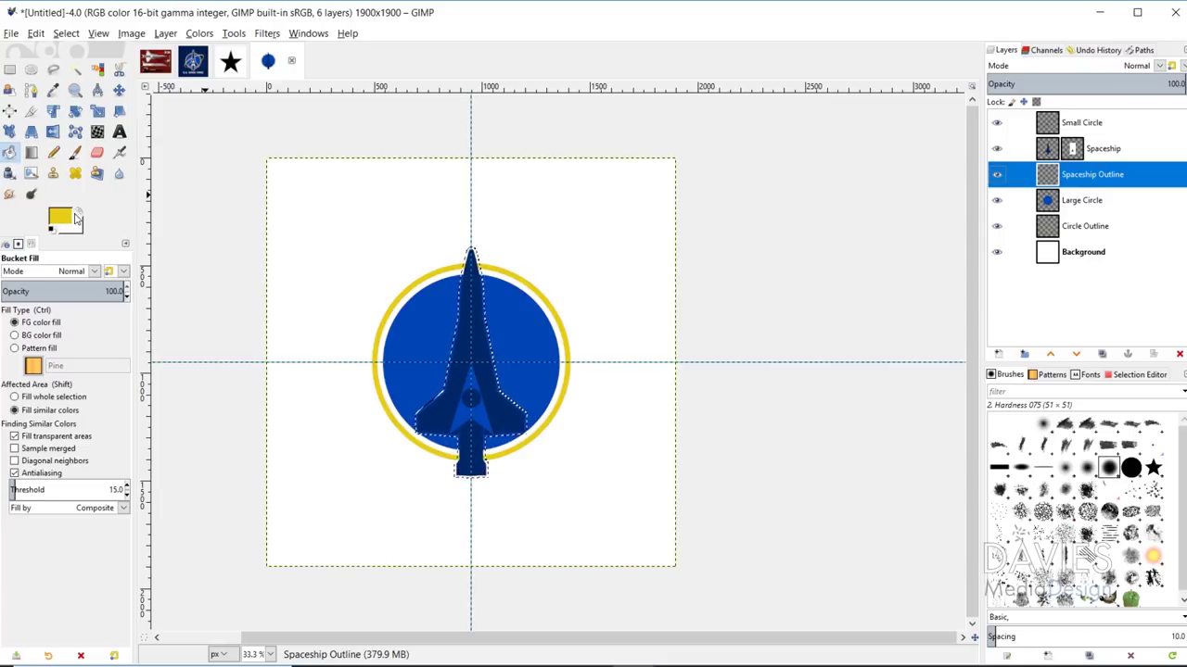
- Set the foreground color to white ffffff, fill the grown ship selection on the Spaceship Outline layer, and deselect everything
left_click(59, 217)
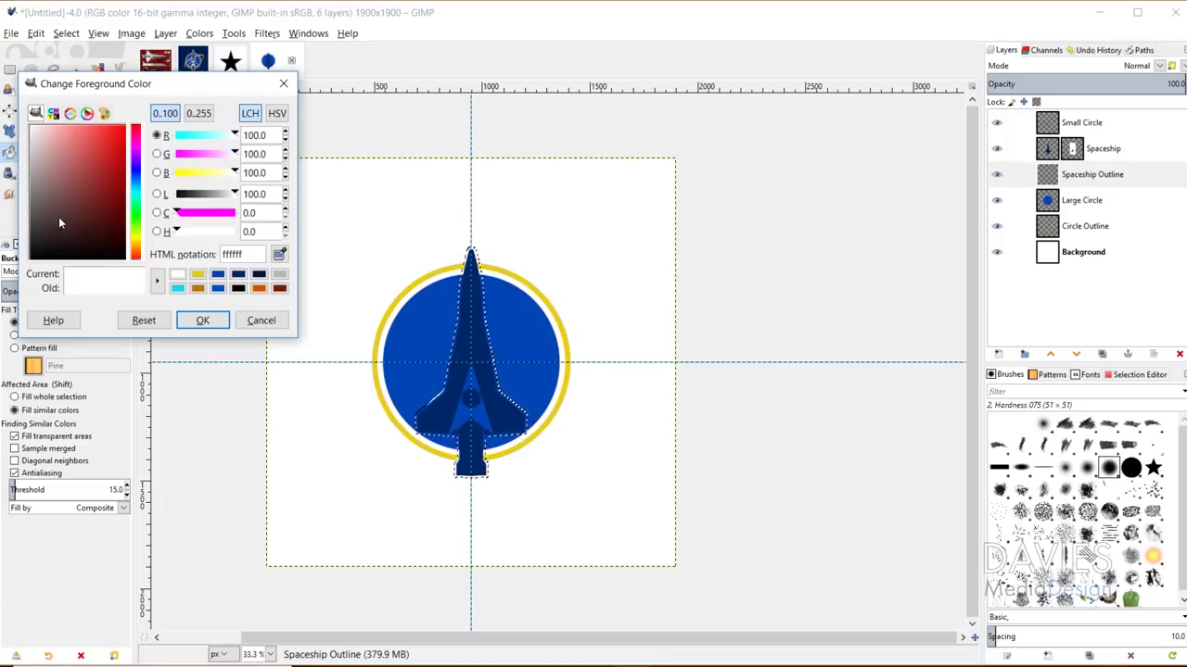
left_click_drag(85, 226, 25, 119)
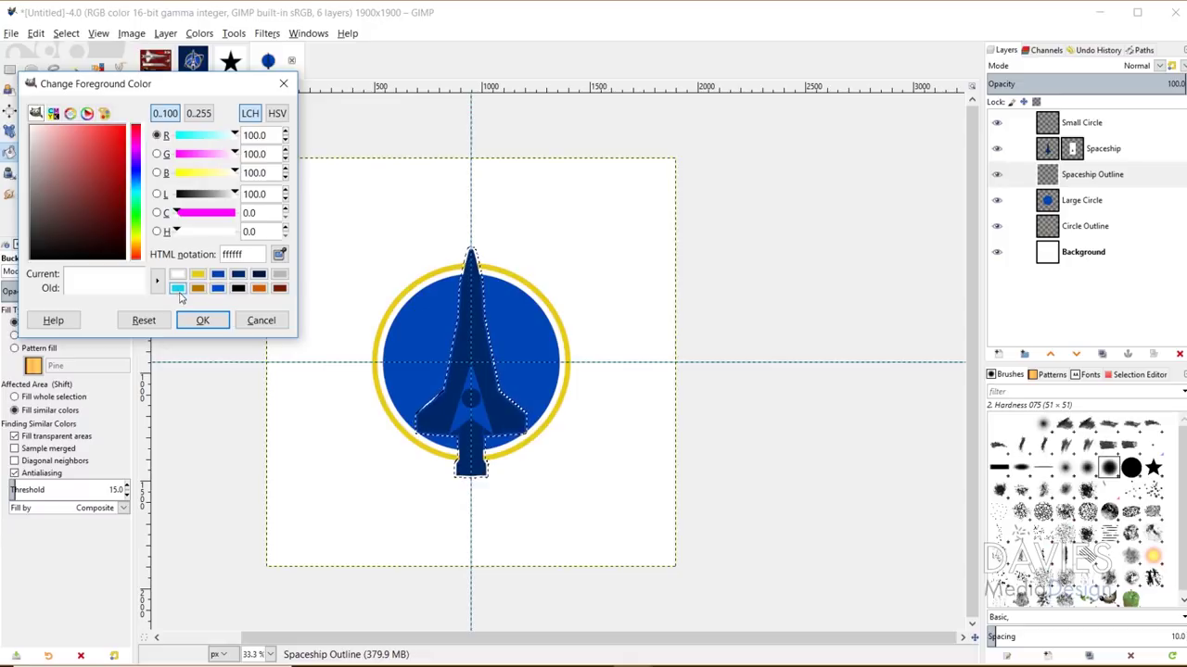
left_click(202, 320)
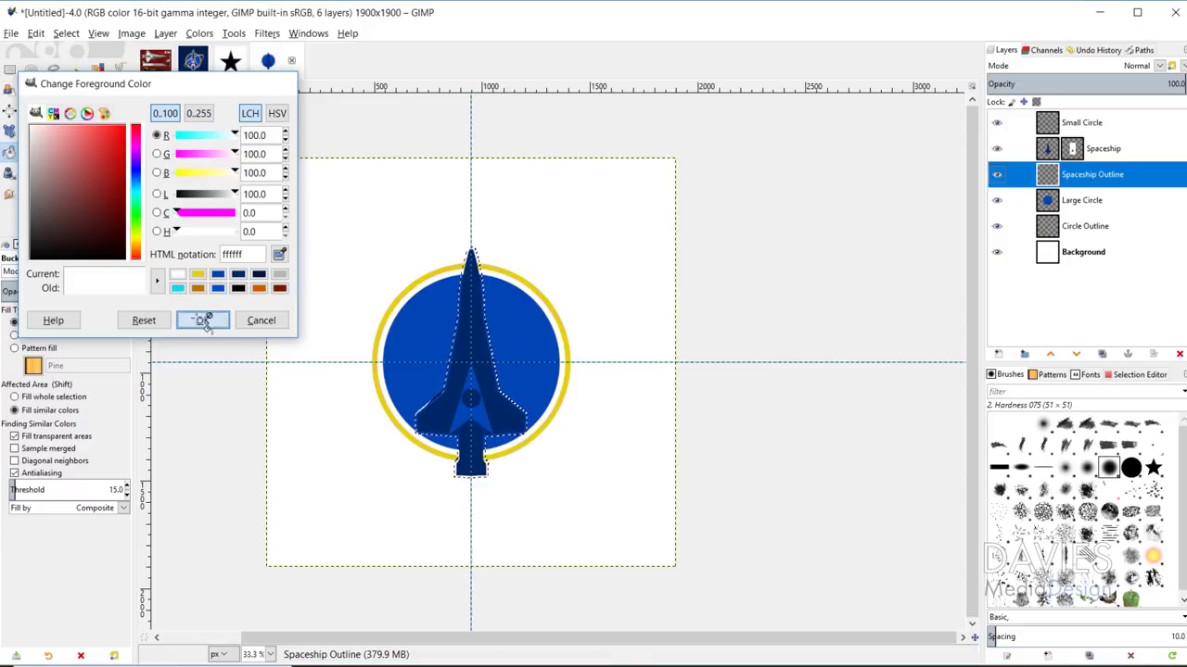
left_click(478, 296)
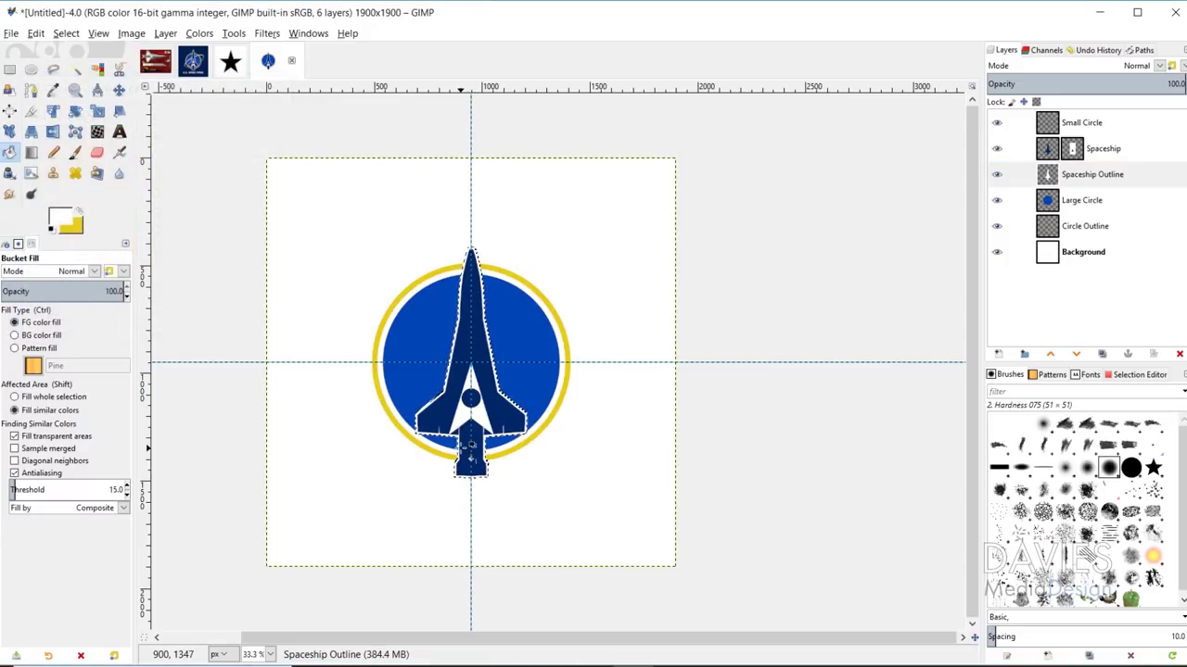
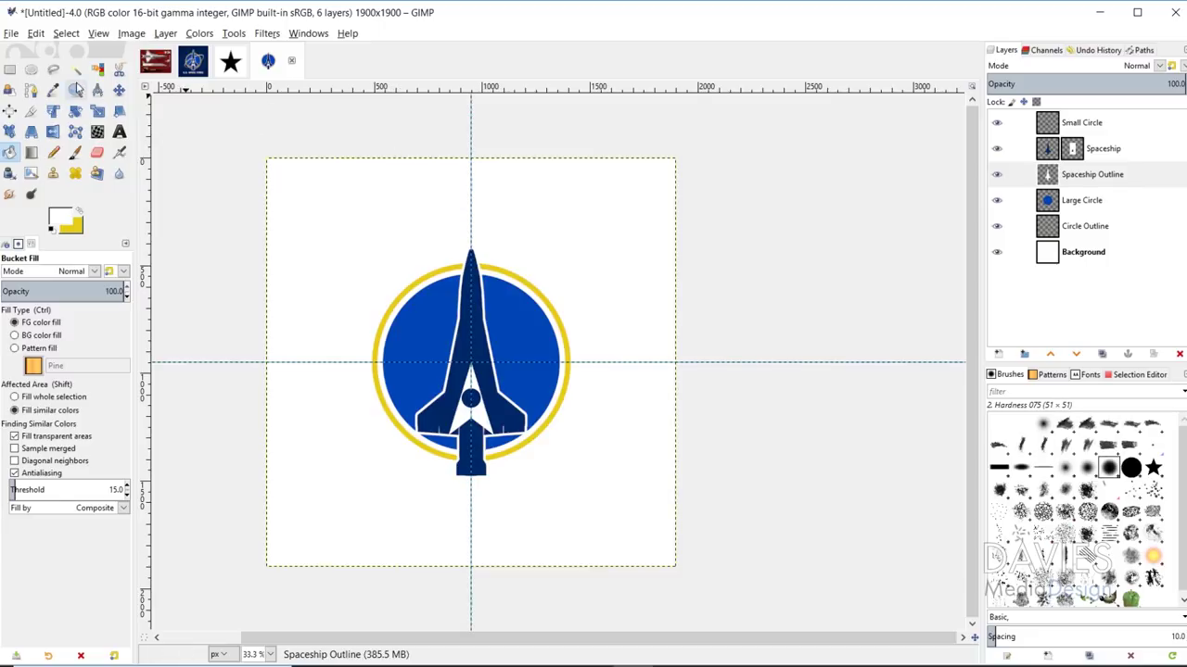
- Add three horizontal guides across the spaceship and one vertical guide on each side of it, near the edges of the blue circle
left_click(118, 90)
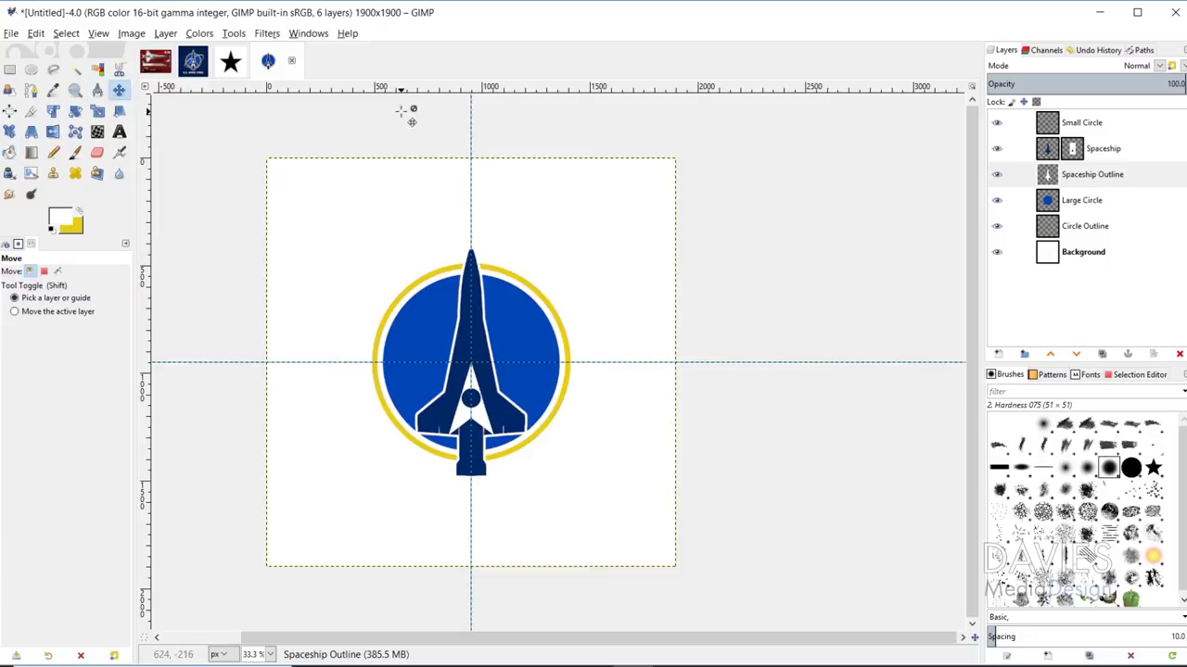
left_click_drag(395, 91, 399, 315)
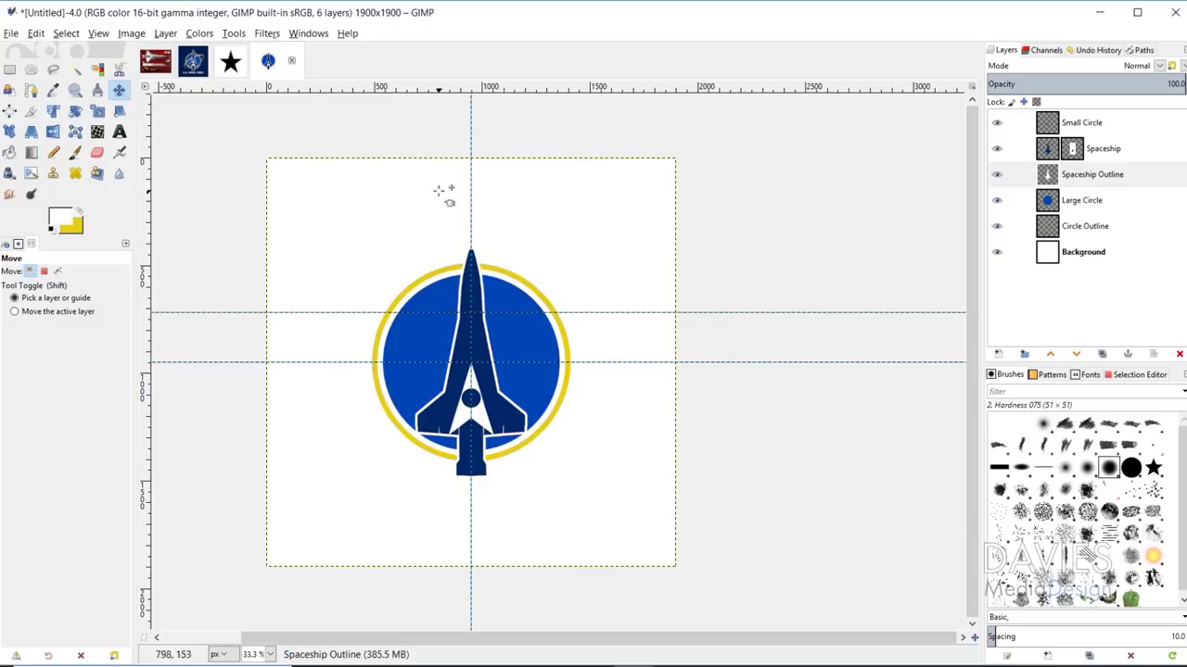
left_click_drag(404, 91, 383, 289)
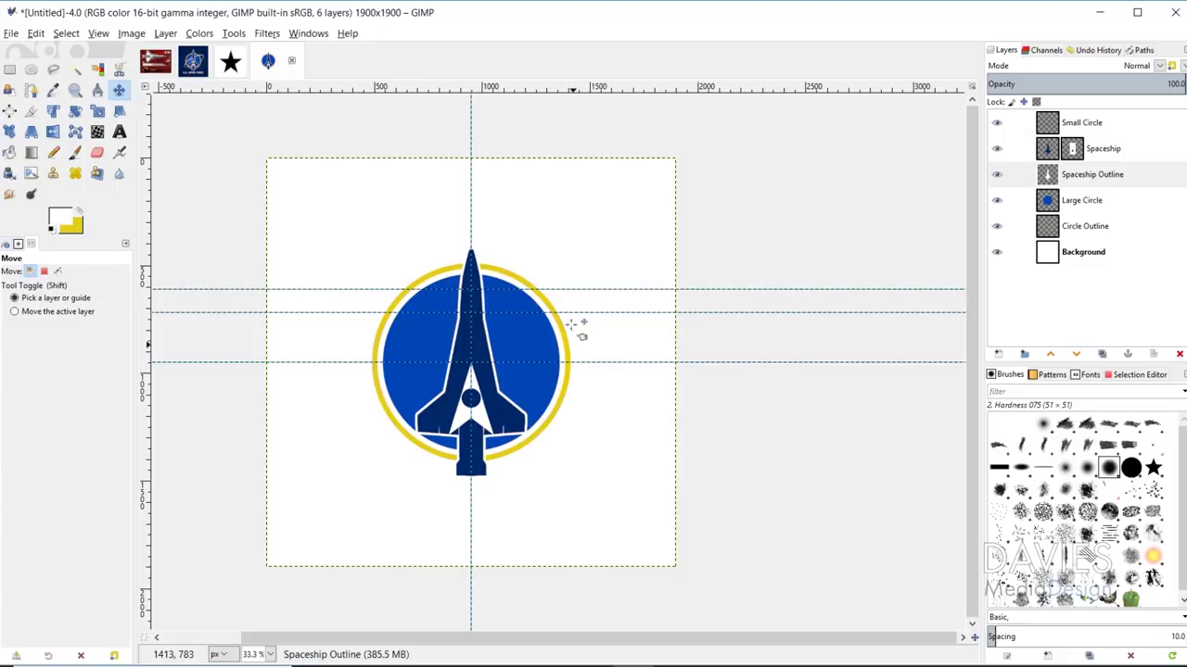
left_click_drag(587, 313, 588, 318)
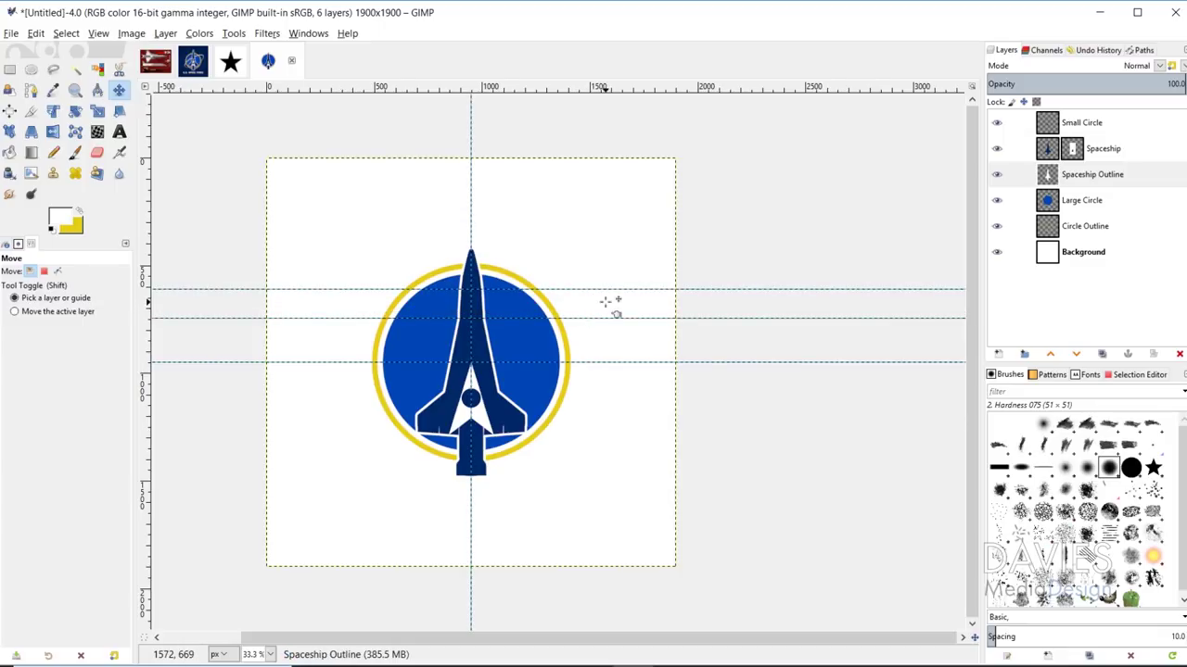
left_click_drag(551, 88, 630, 386)
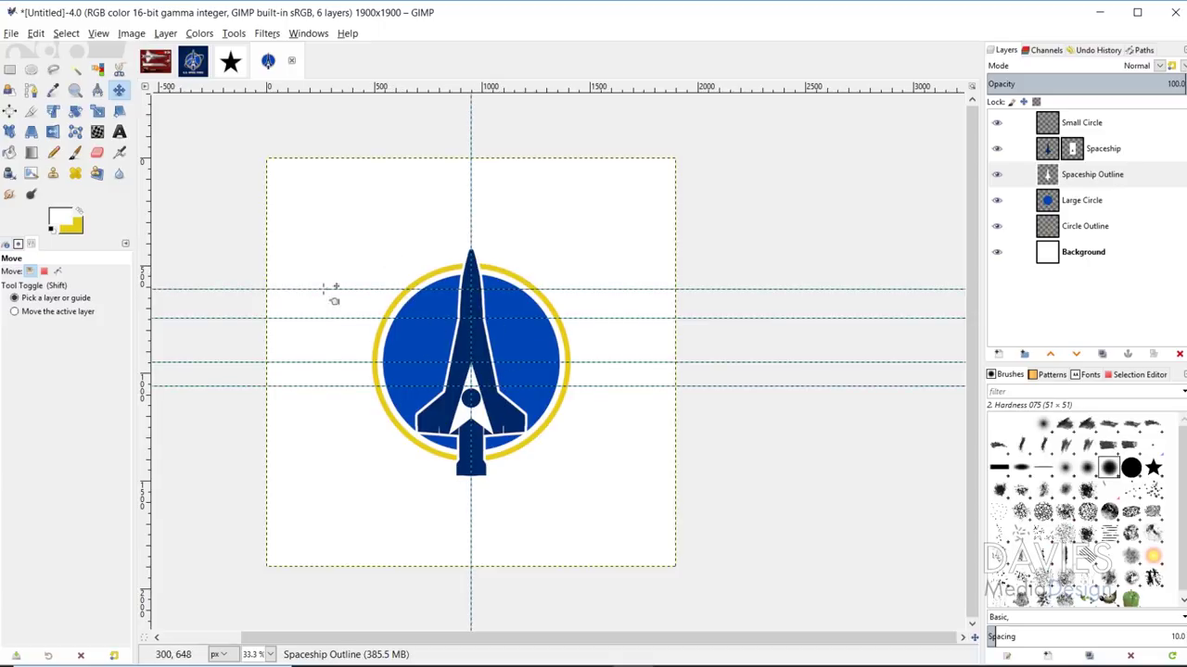
left_click_drag(147, 234, 399, 264)
left_click_drag(148, 209, 543, 222)
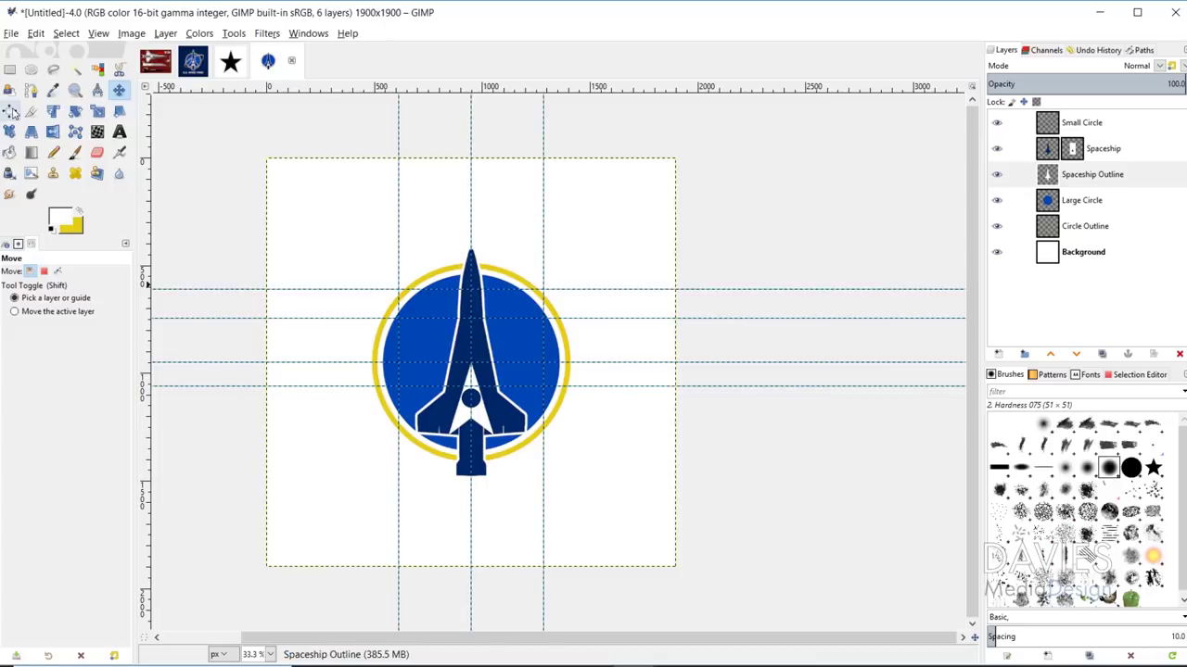
- Distribute the two outer vertical guides about the image's horizontal center, with X offsets of -375 for the left one and 375 for the right one
left_click(10, 110)
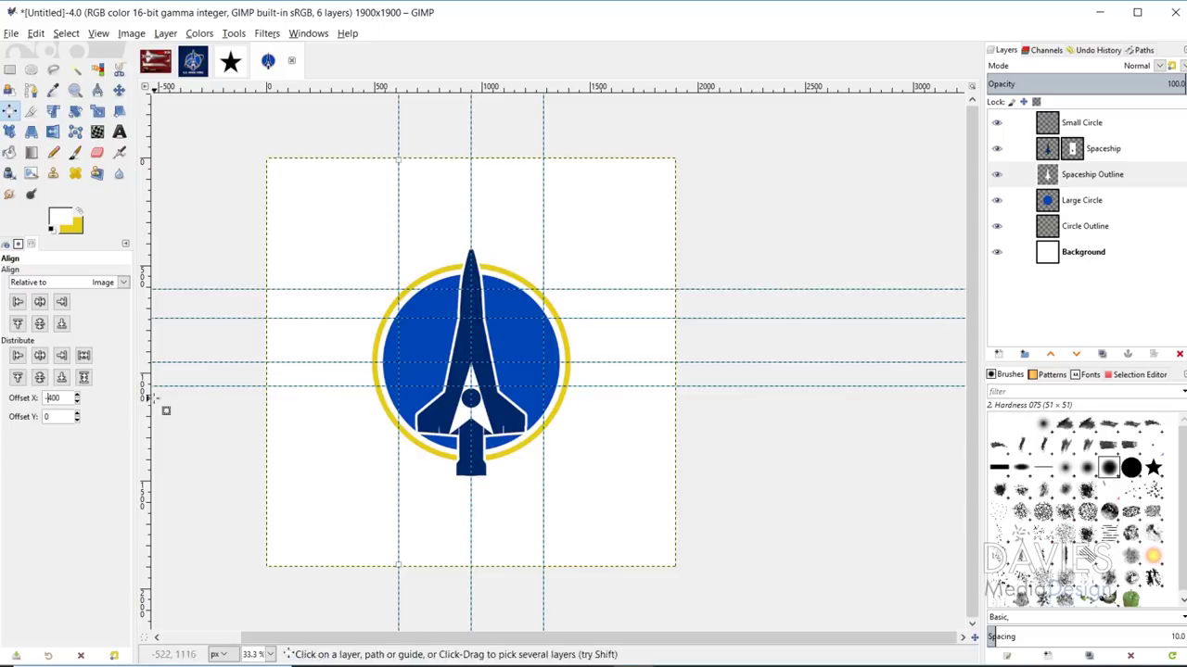
left_click(40, 356)
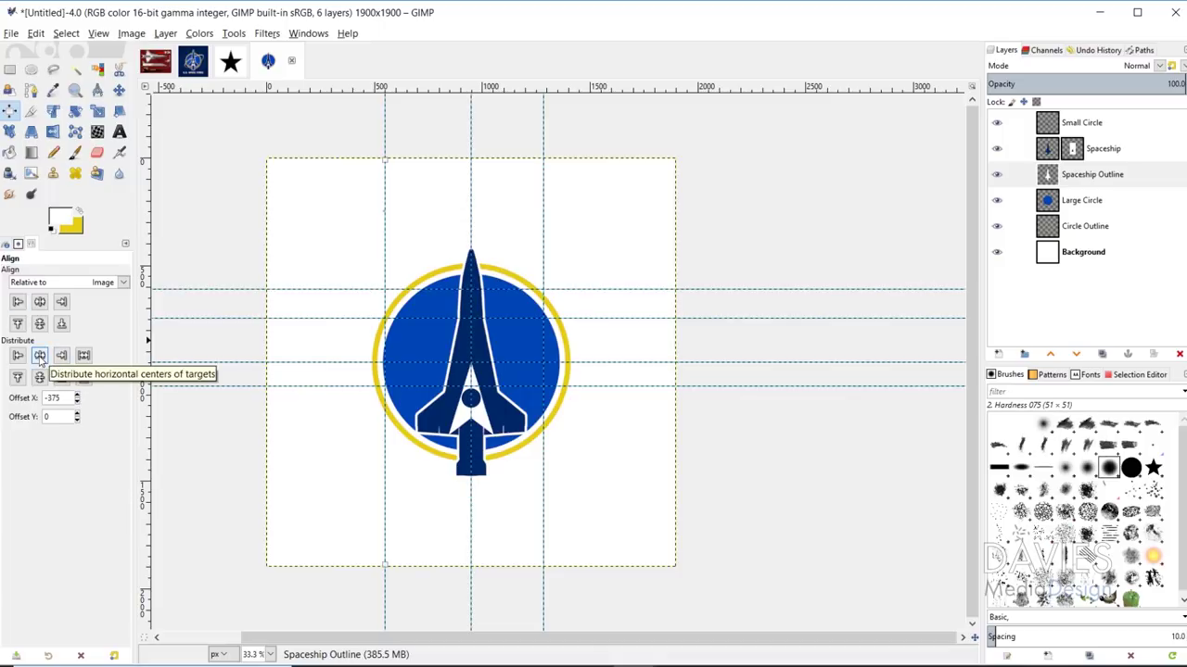
left_click(40, 357)
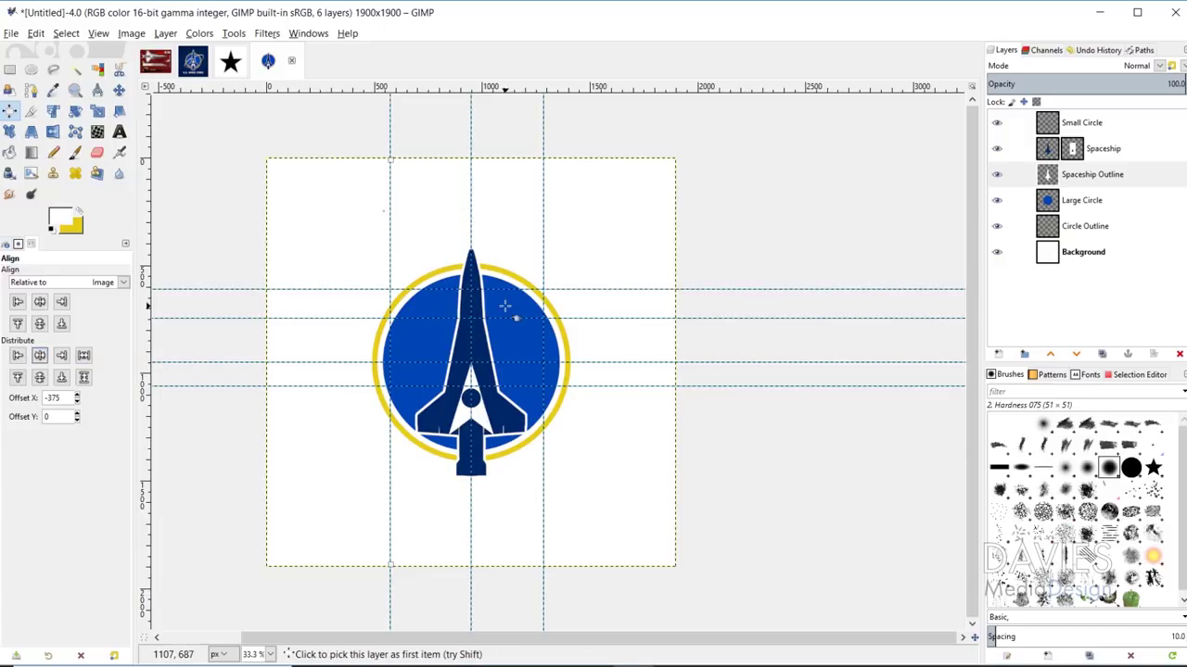
left_click(543, 229)
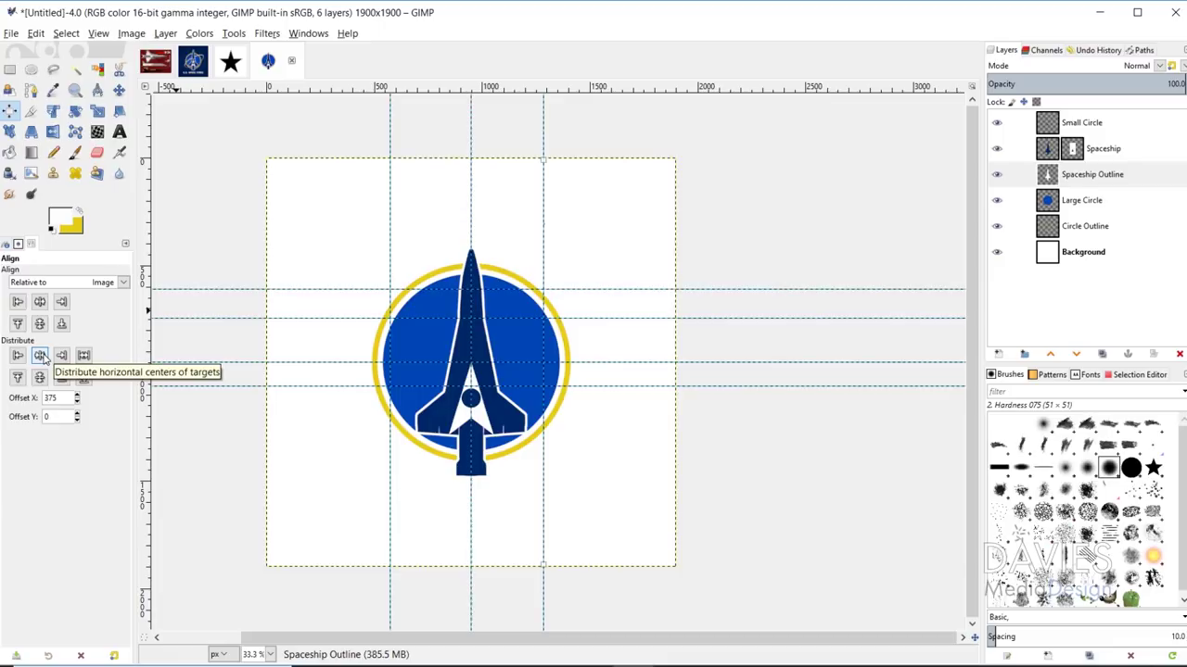
left_click(41, 356)
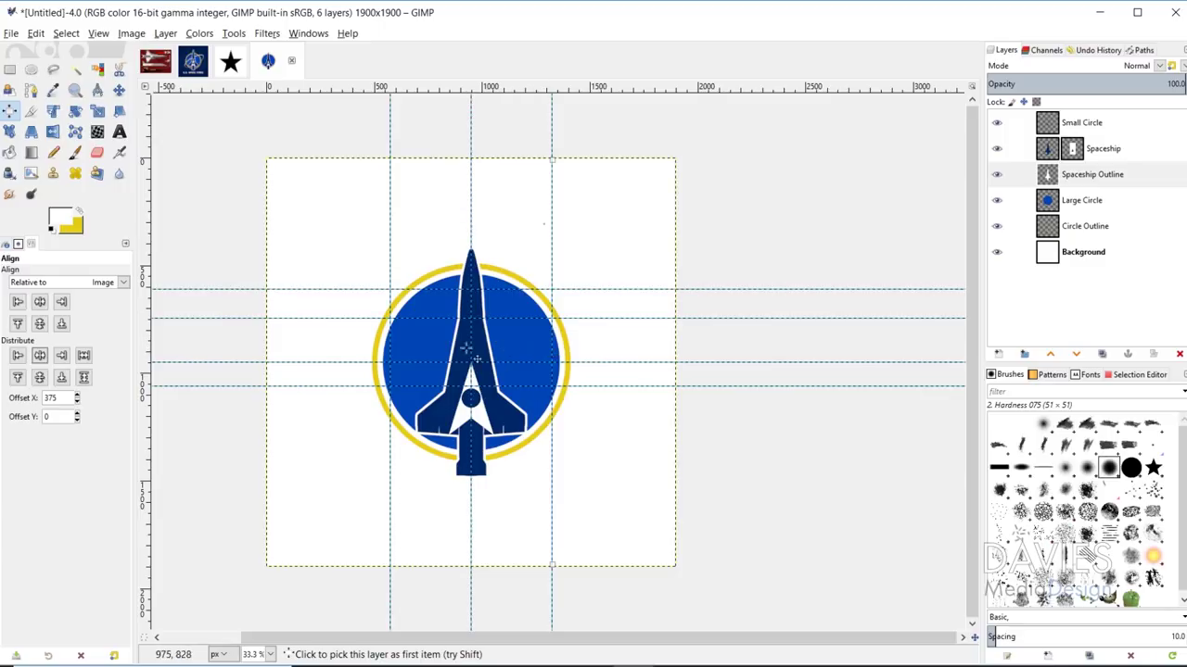
- Move the lowest horizontal guide to the small circle's center and draw a closed triangular path from there through the outer vertical guides' intersections with the topmost guide
key("m")
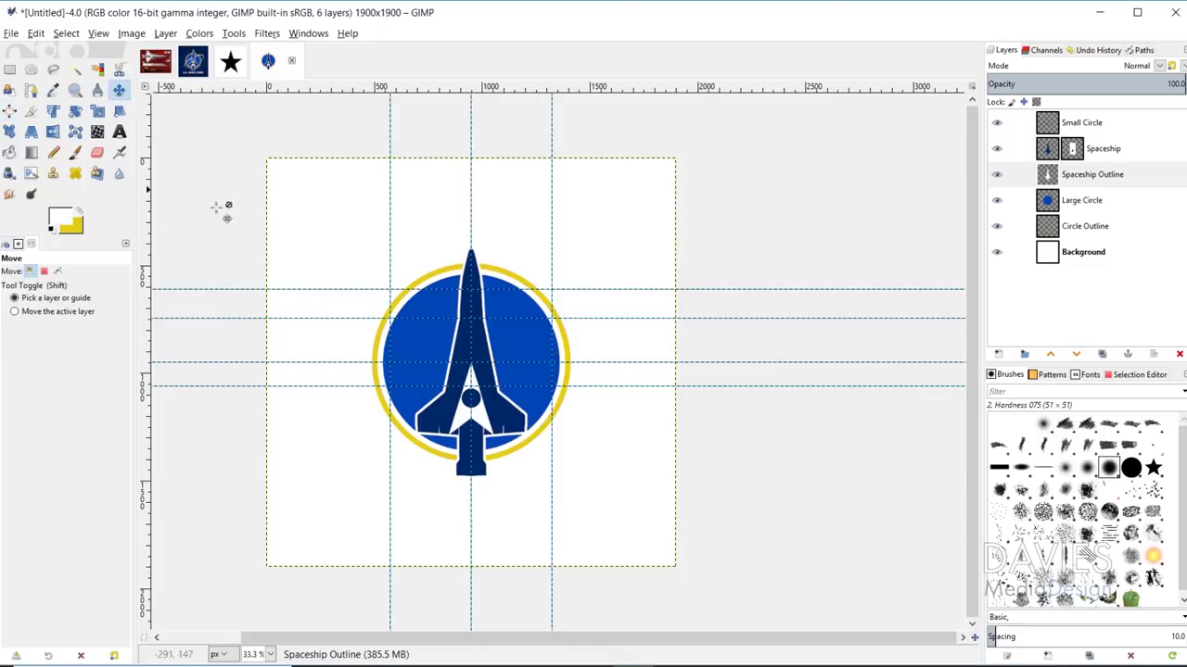
left_click_drag(619, 393, 619, 397)
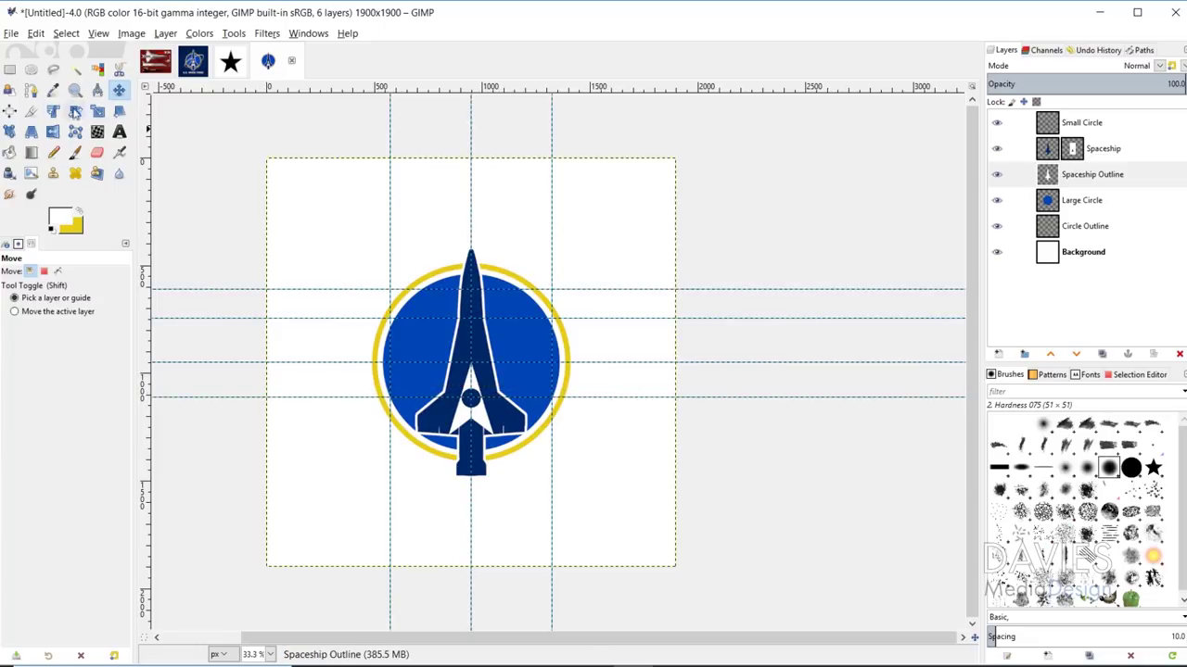
left_click(32, 90)
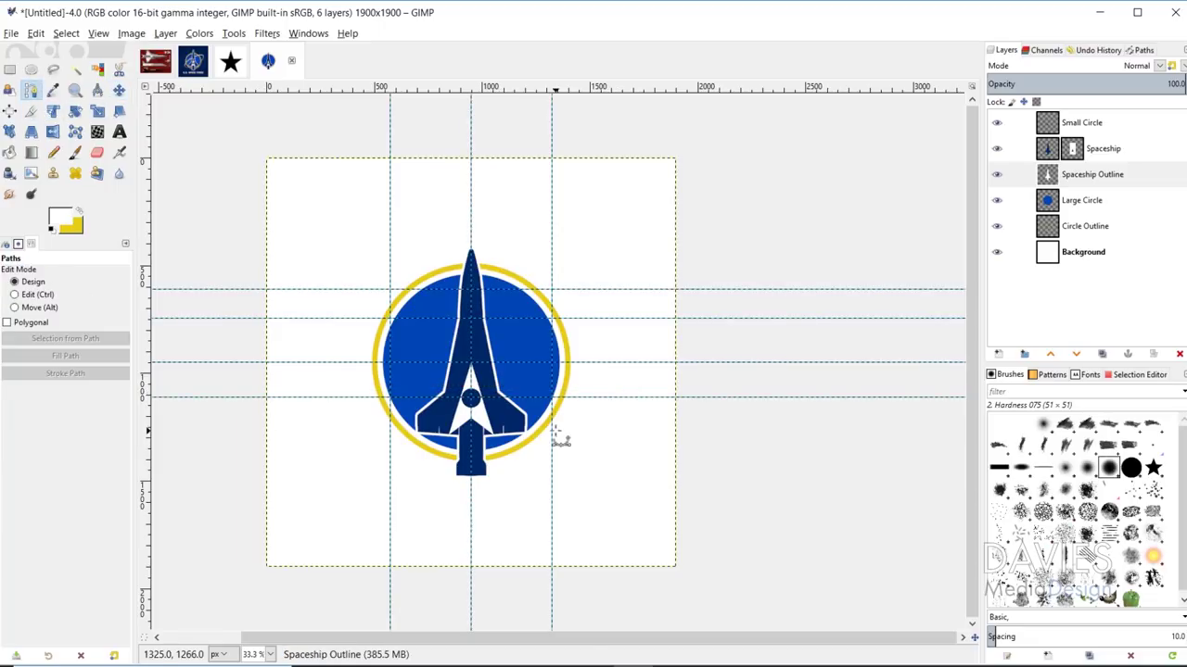
left_click(470, 397)
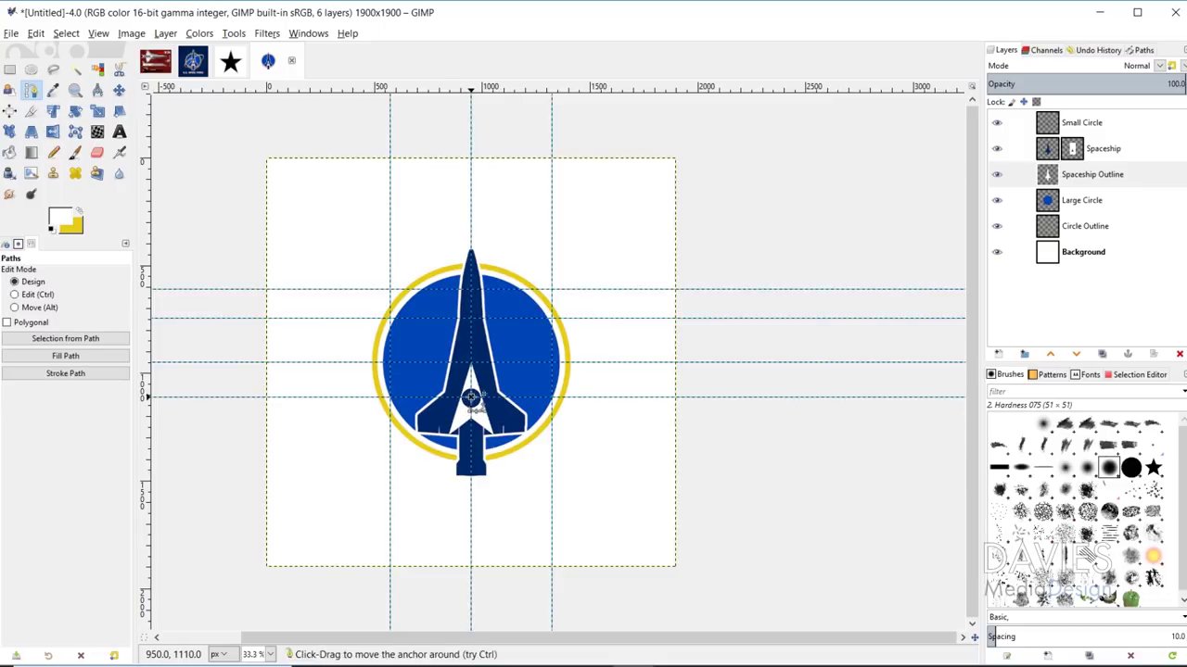
left_click(390, 291)
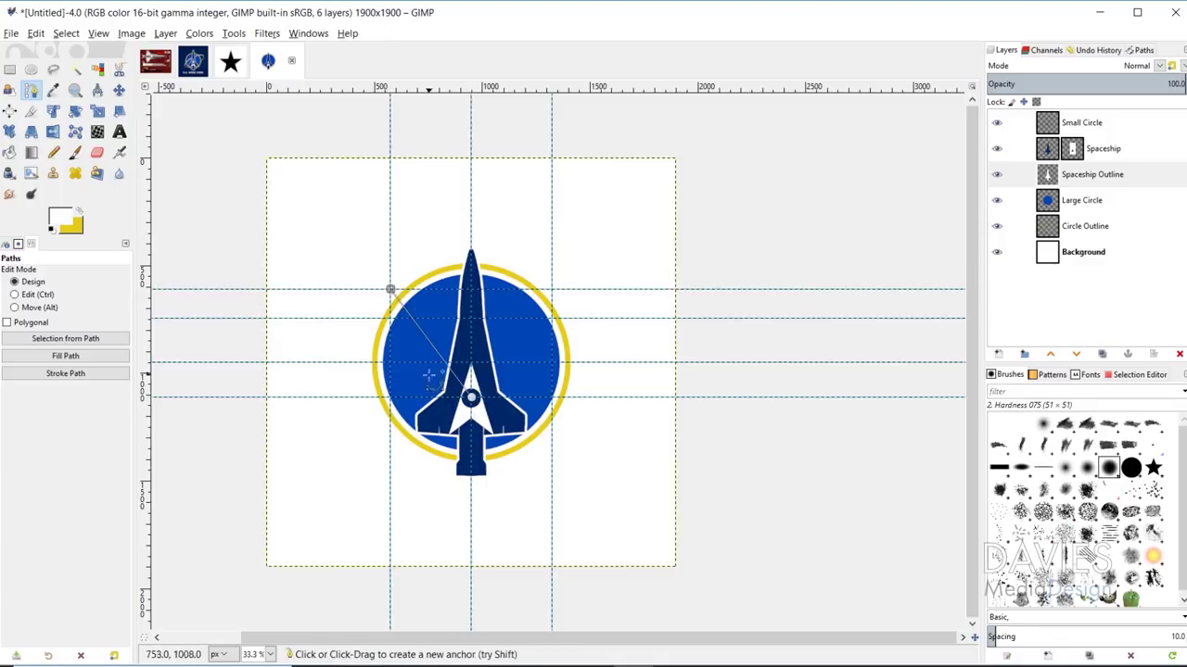
left_click(553, 290)
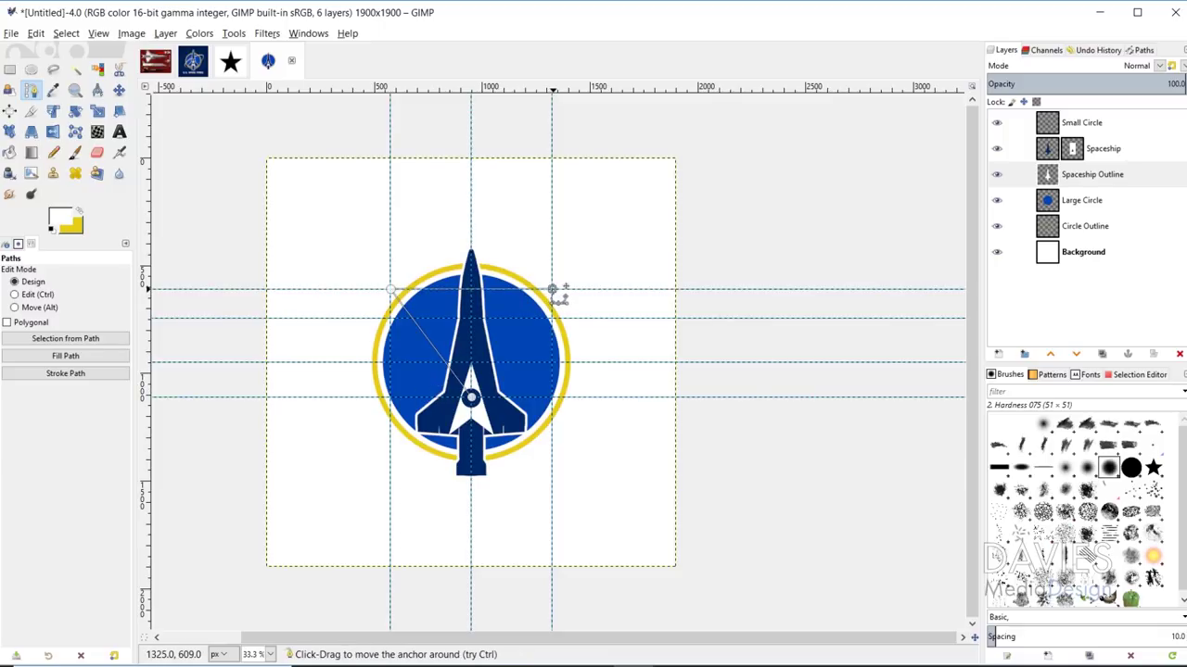
key("ctrl")
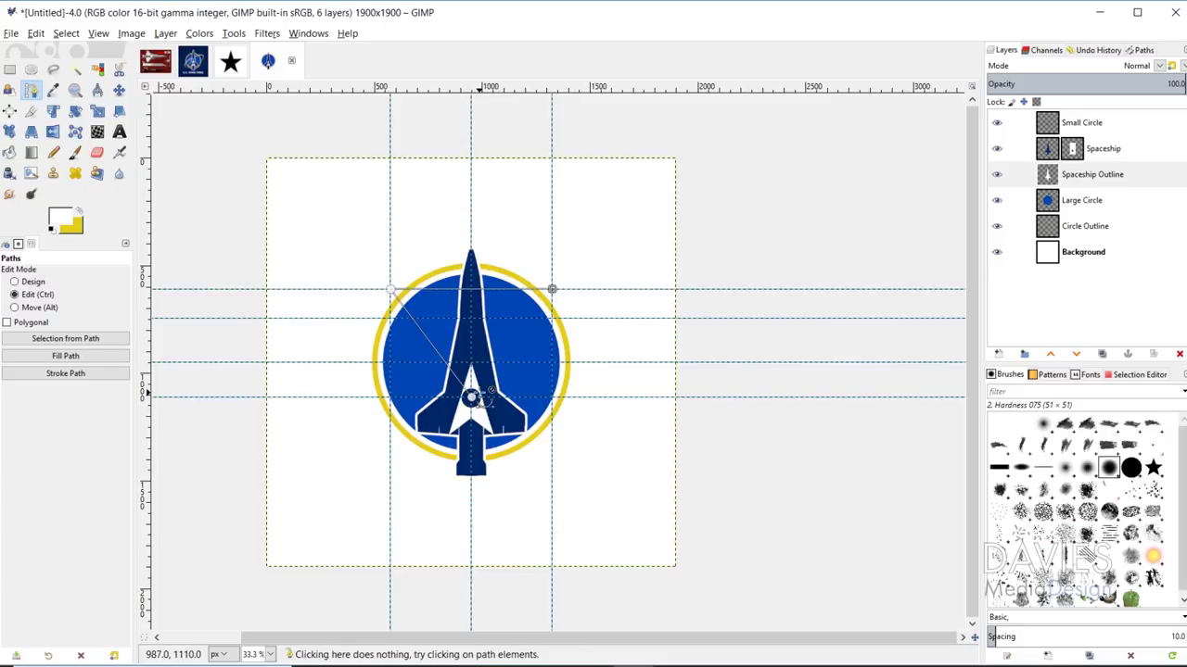
left_click(470, 399, "ctrl")
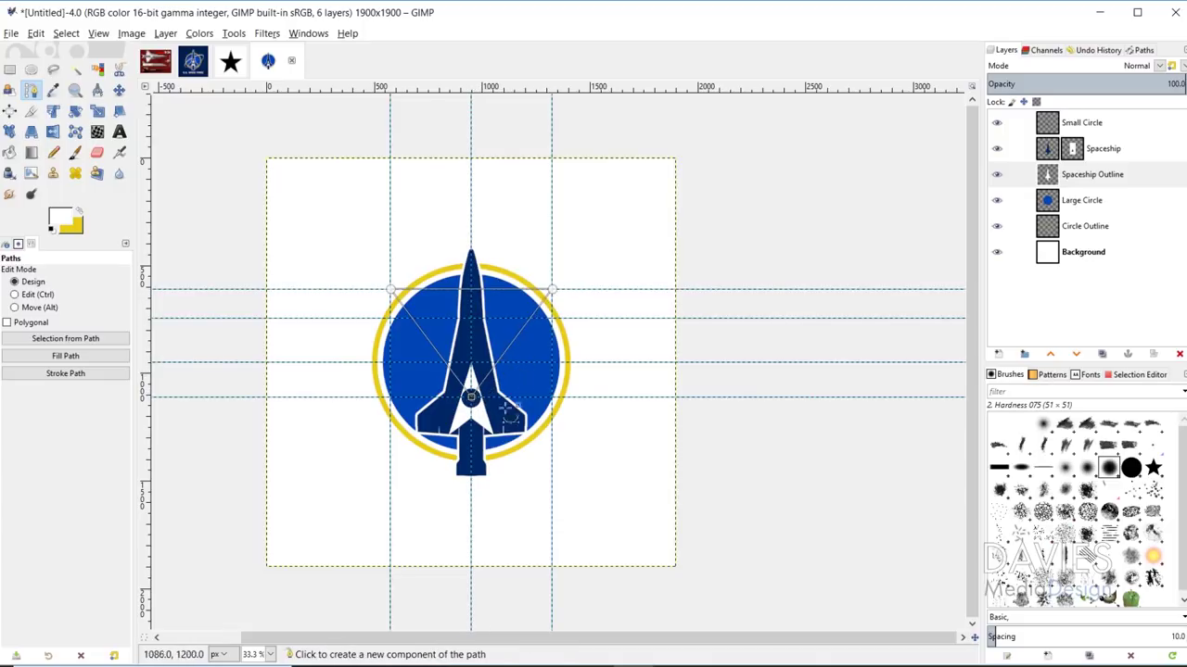
- Stroke the triangular path on the Spaceship layer's mask with a 10 px solid line in black 000000
left_click(1076, 154)
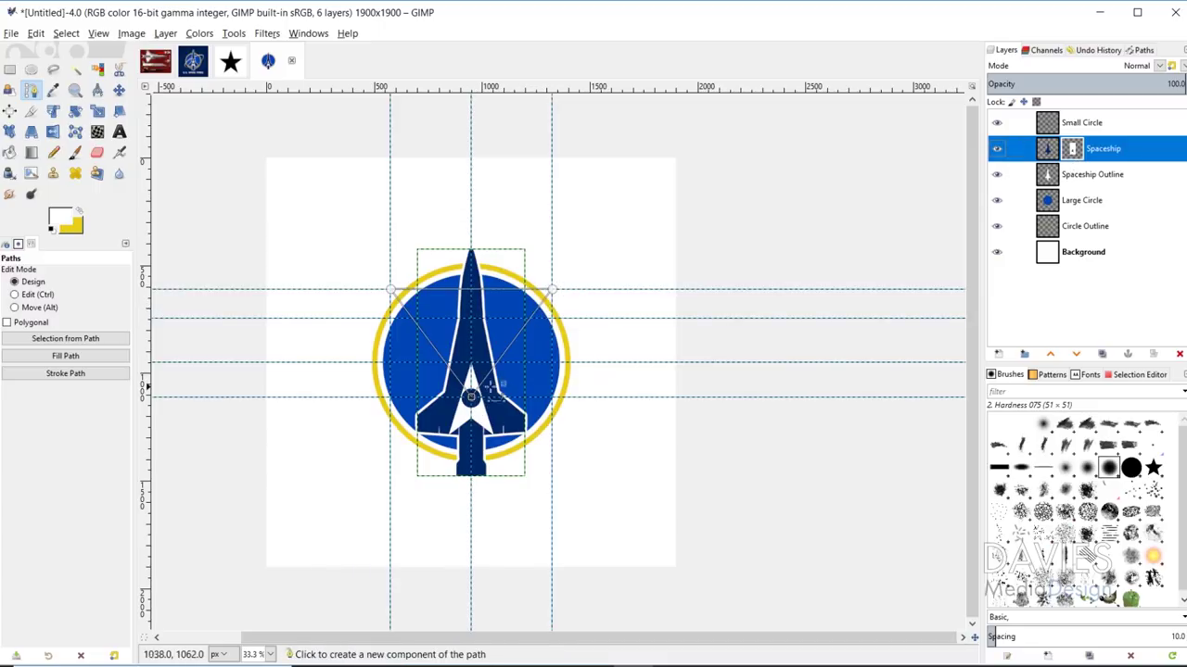
left_click(62, 220)
left_click(236, 288)
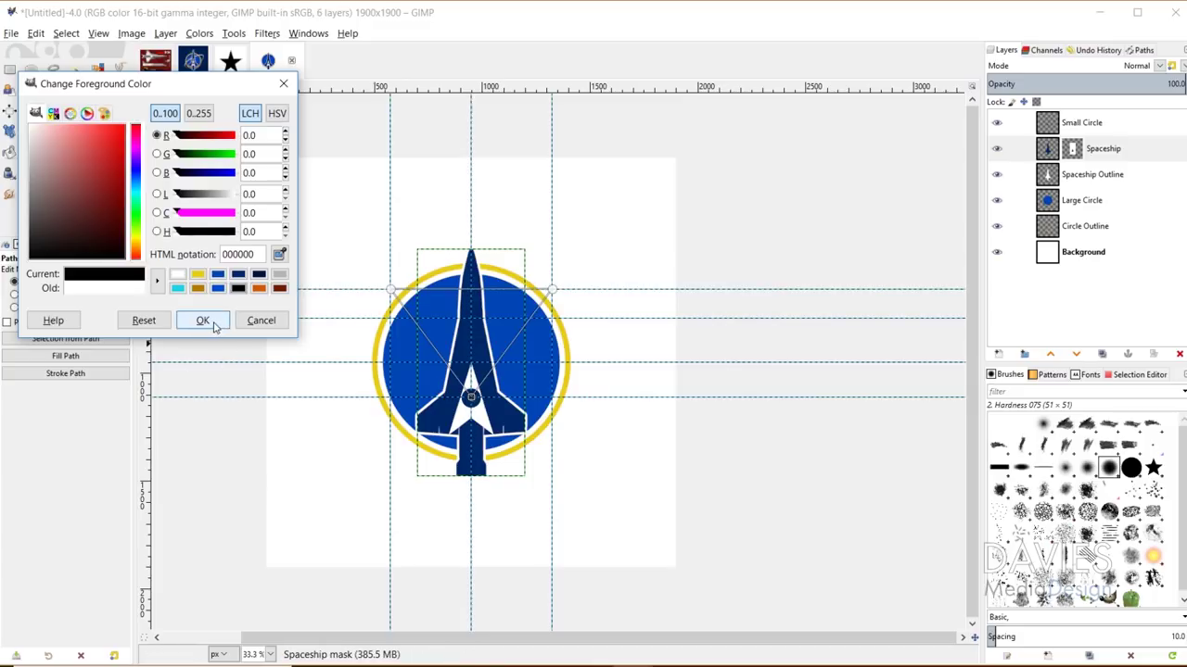
left_click(203, 320)
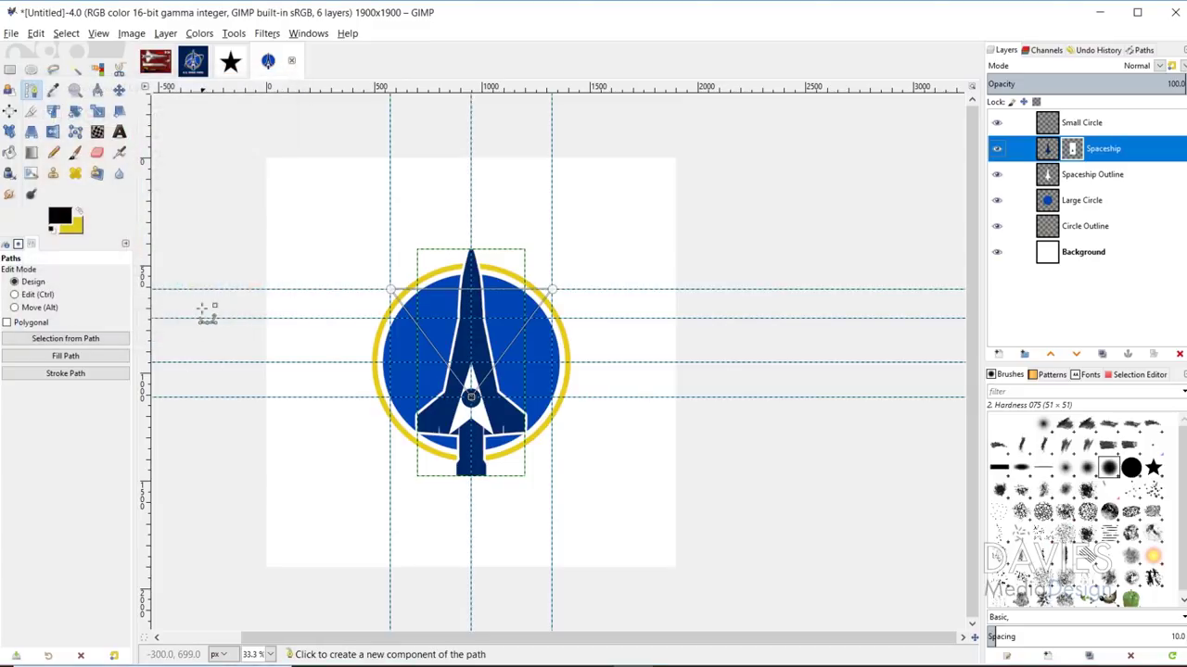
left_click(102, 374)
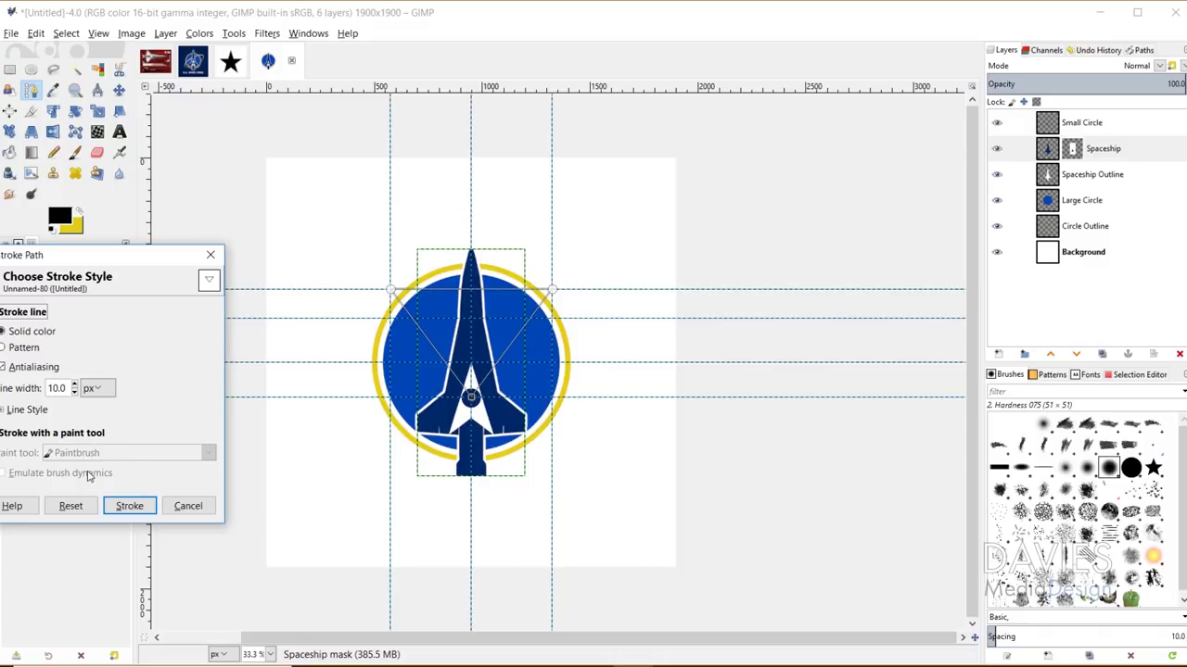
left_click(130, 506)
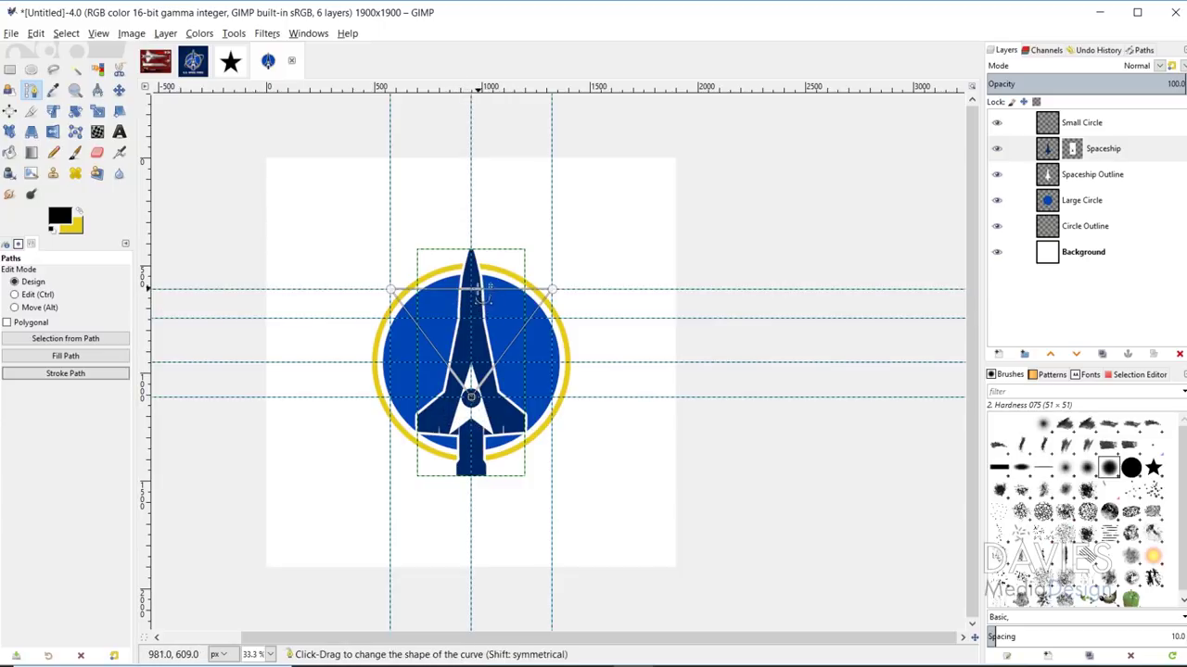
- Paint white on the Spaceship layer's mask with the Paintbrush to remove the horizontal stroke across the ship's nose
left_click(75, 153)
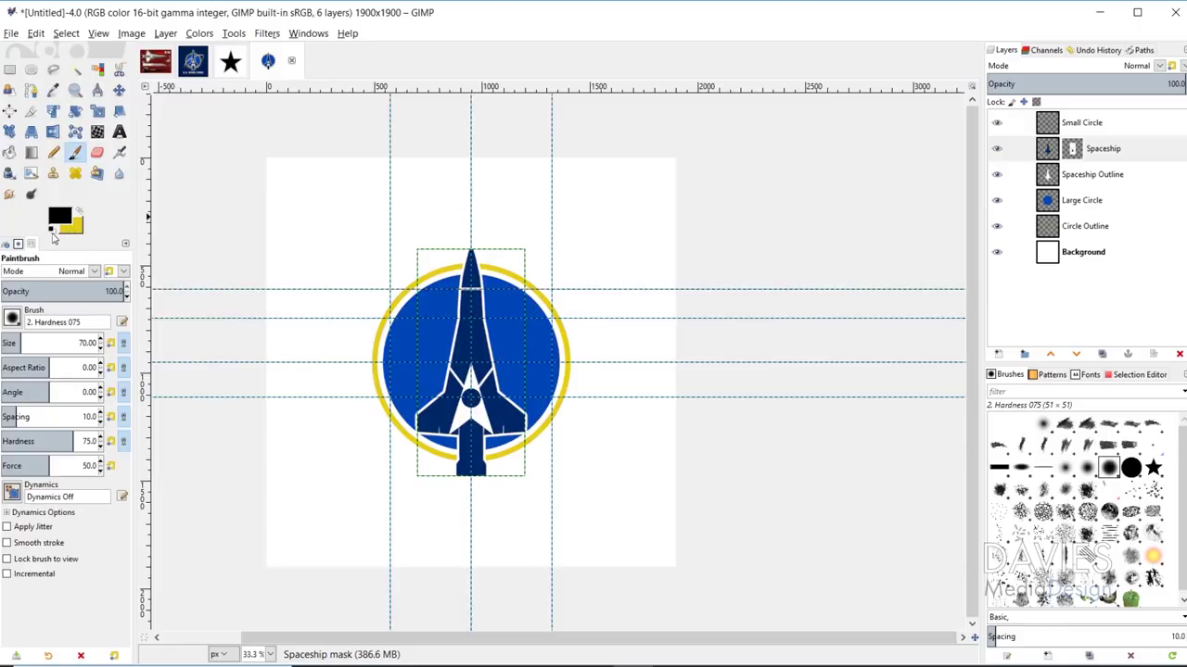
left_click(52, 232)
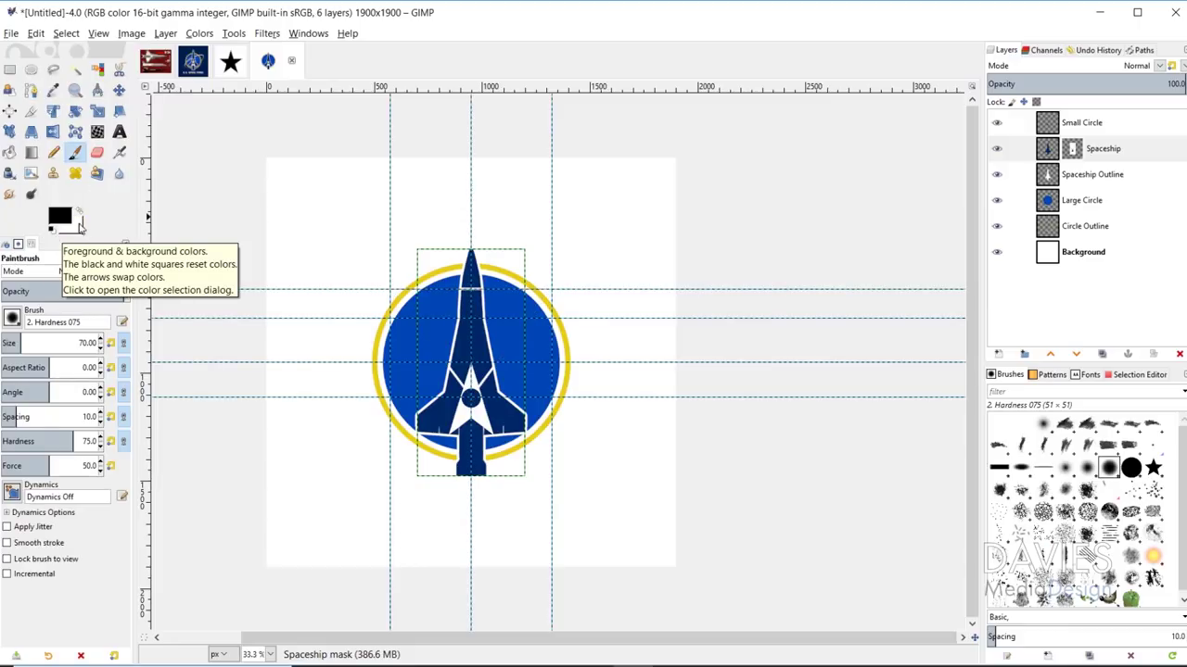
left_click(79, 213)
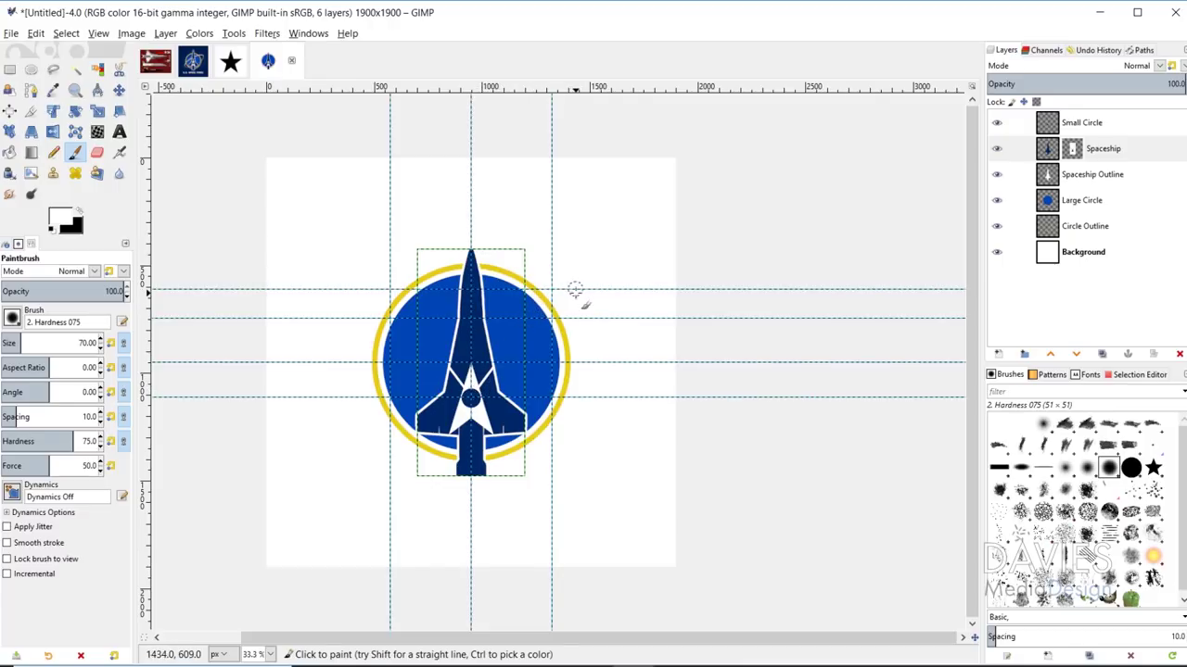
- Show the unnamed triangular path and activate it for editing with the Paths tool
left_click(1140, 51)
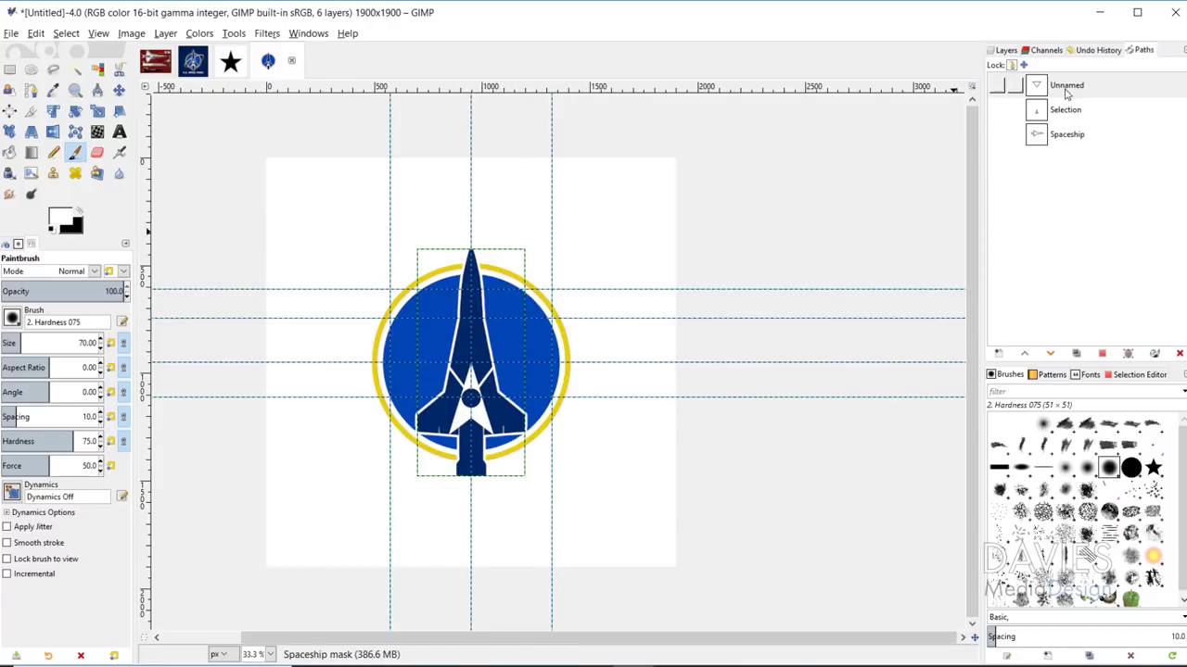
left_click(997, 86)
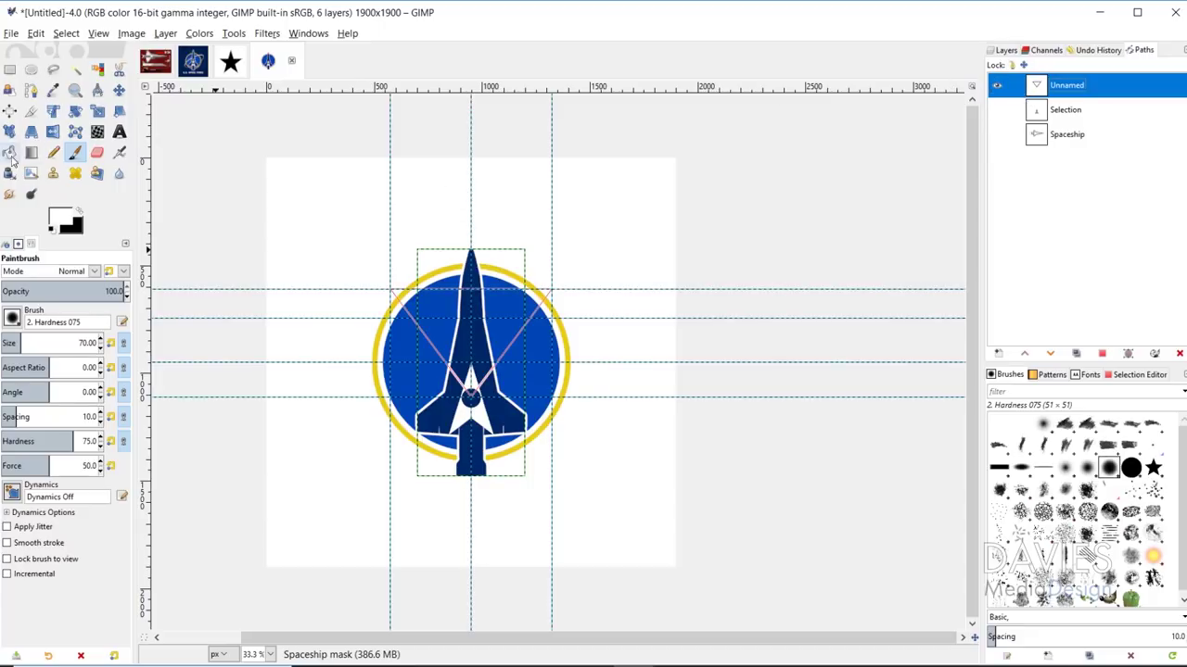
left_click(30, 90)
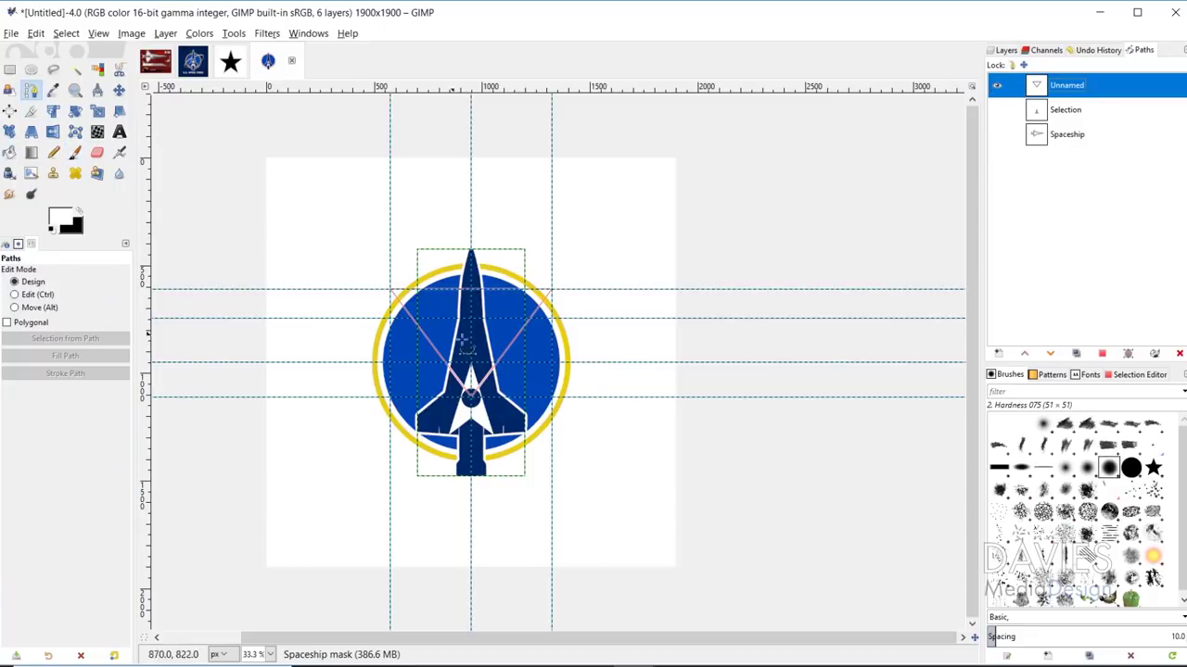
left_click(524, 342)
- Add a non-inverted white (full opacity) layer mask to the Large Circle layer
left_click(1005, 52)
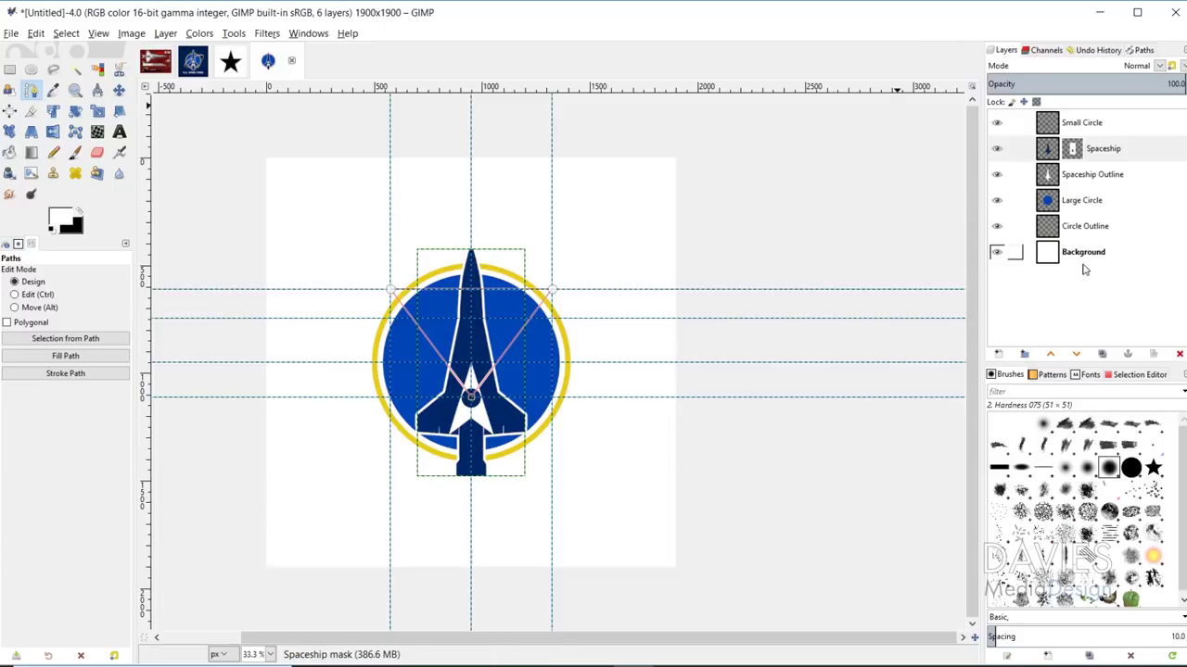
left_click(1062, 206)
right_click(1056, 209)
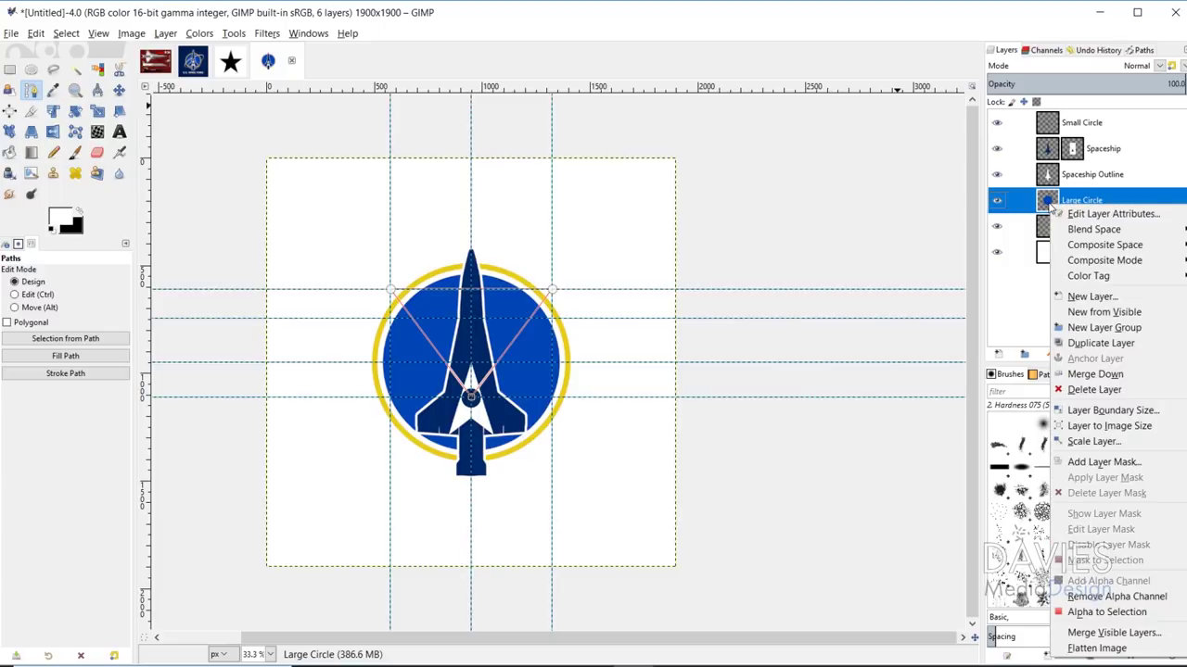
left_click(1094, 461)
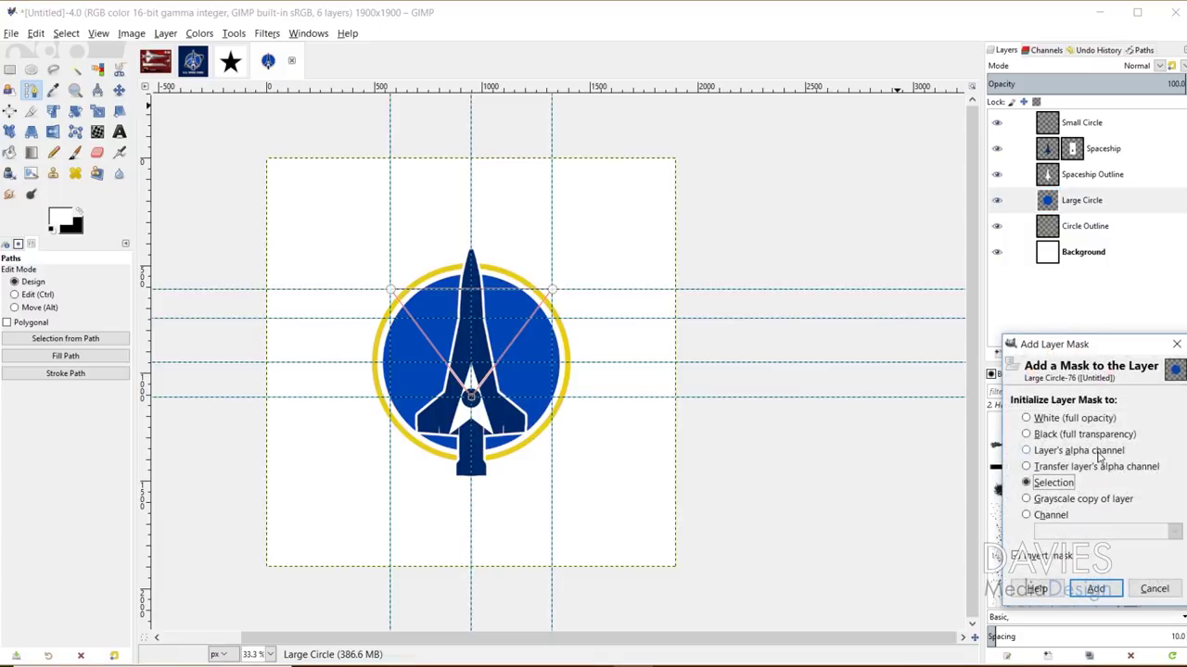
left_click(1043, 421)
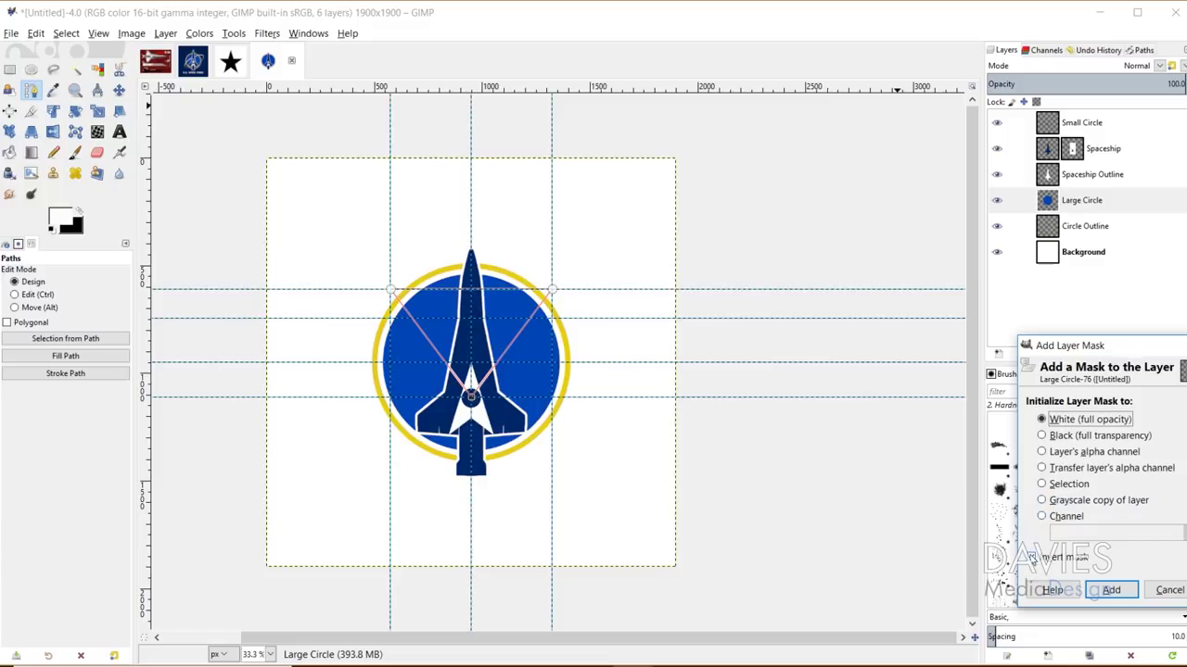
left_click(1031, 558)
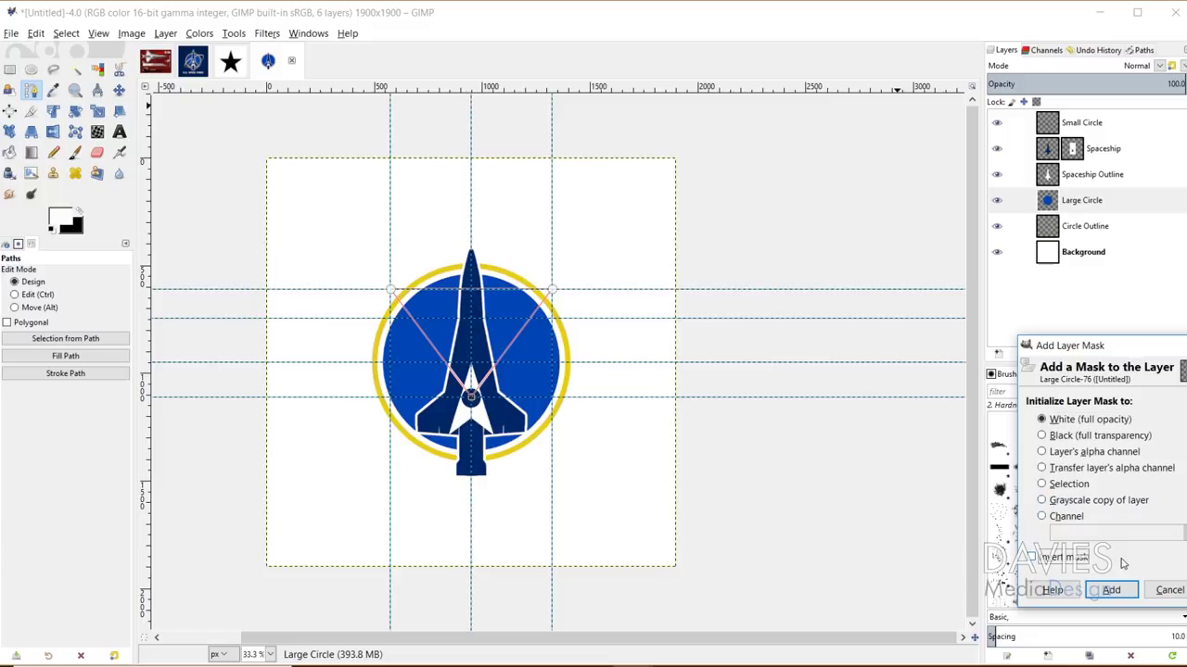
left_click(1111, 590)
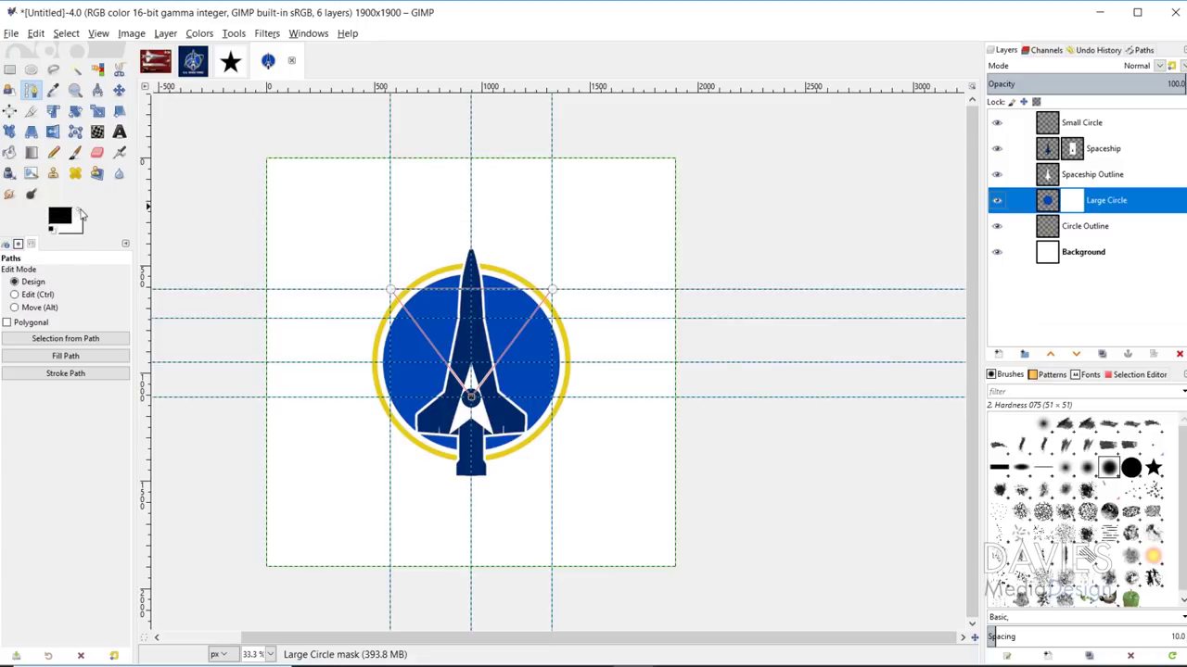
- Stroke the triangular path in black on the Large Circle layer's mask with a 10 px solid line
left_click(65, 372)
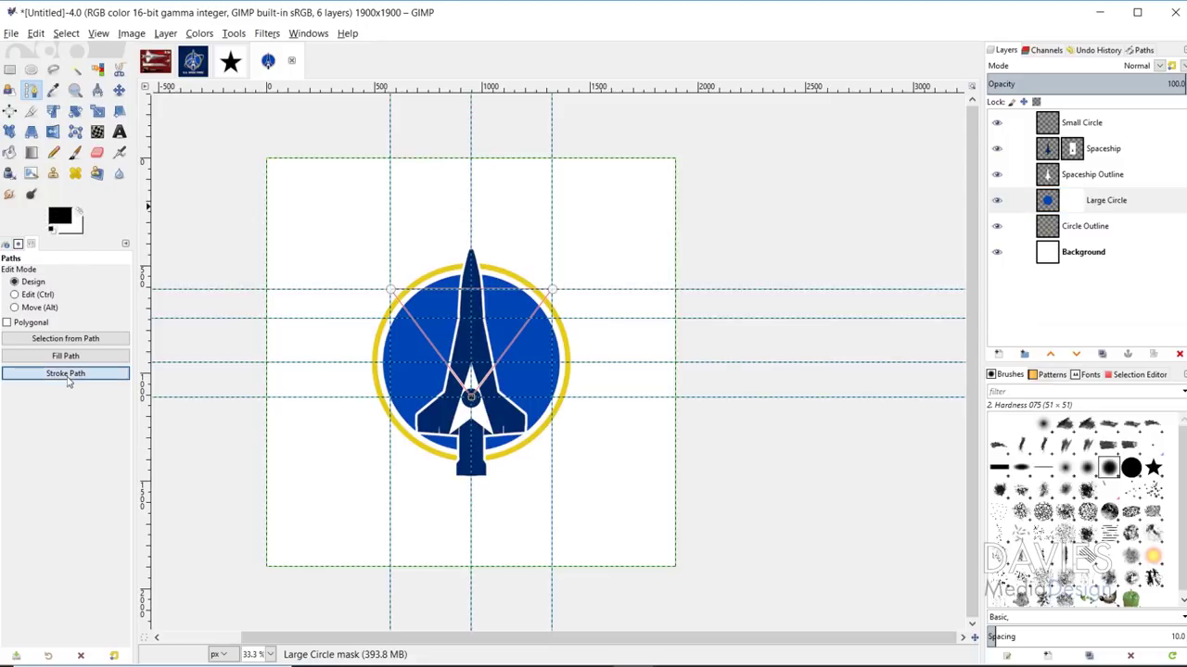
left_click_drag(58, 265, 98, 249)
left_click(176, 500)
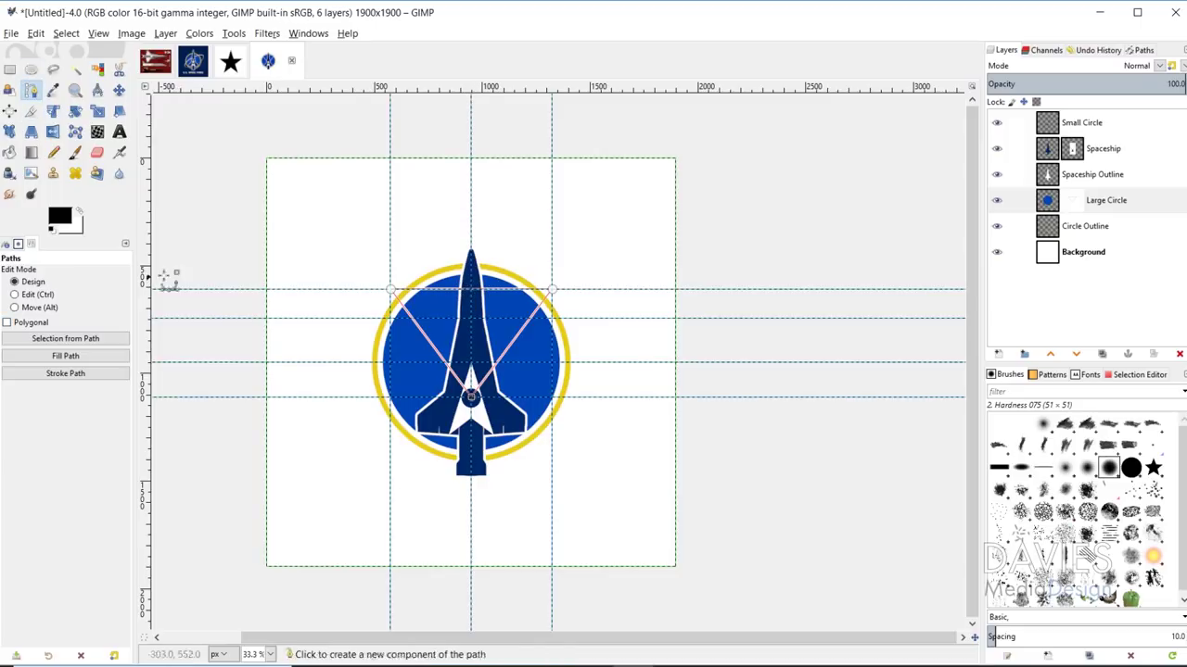
- Move the triangular path straight up until its lower tip meets the image's center guide, and stroke it at 10 px on the Large Circle mask
left_click(27, 309)
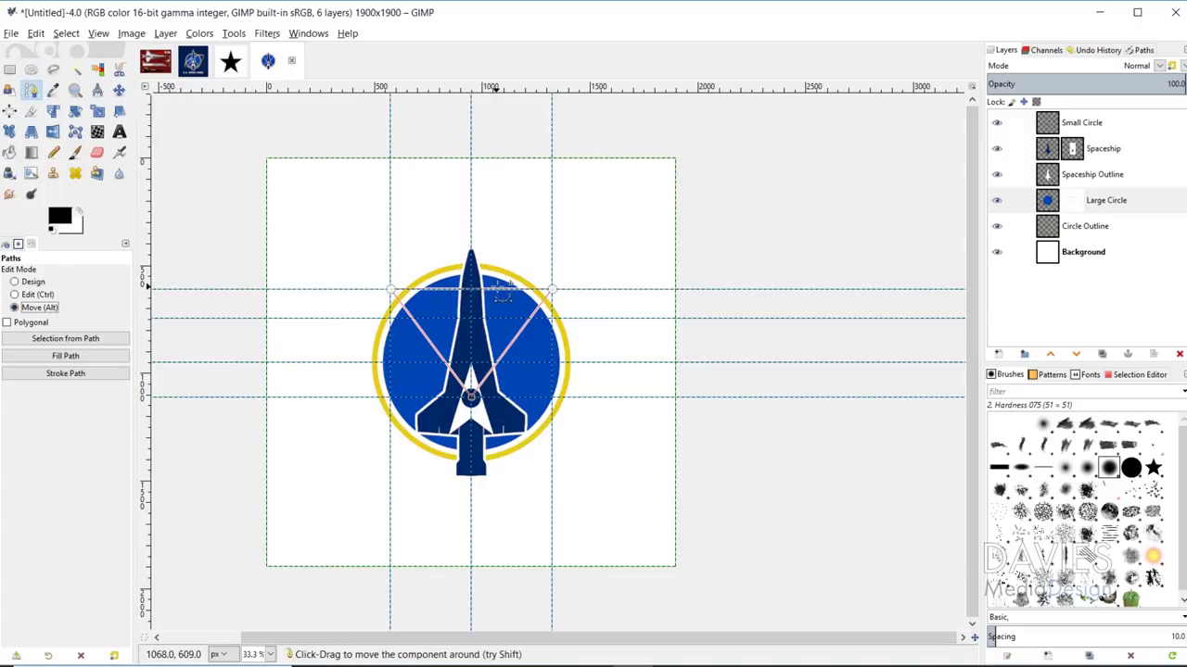
left_click_drag(508, 293, 508, 252)
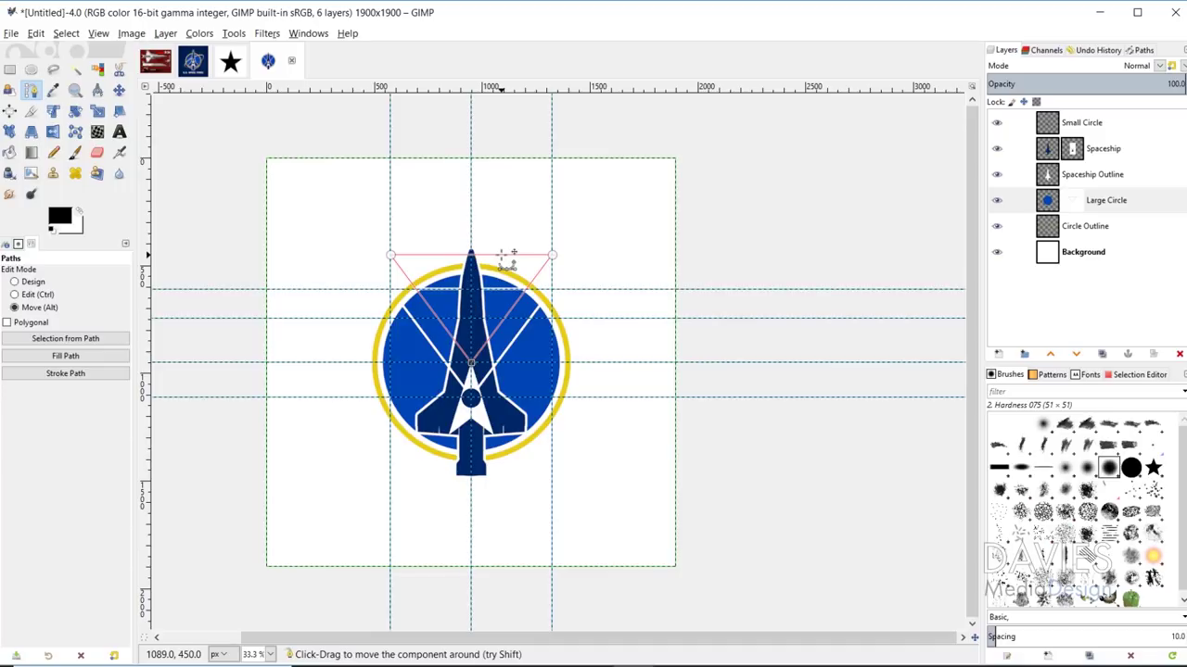
left_click(65, 373)
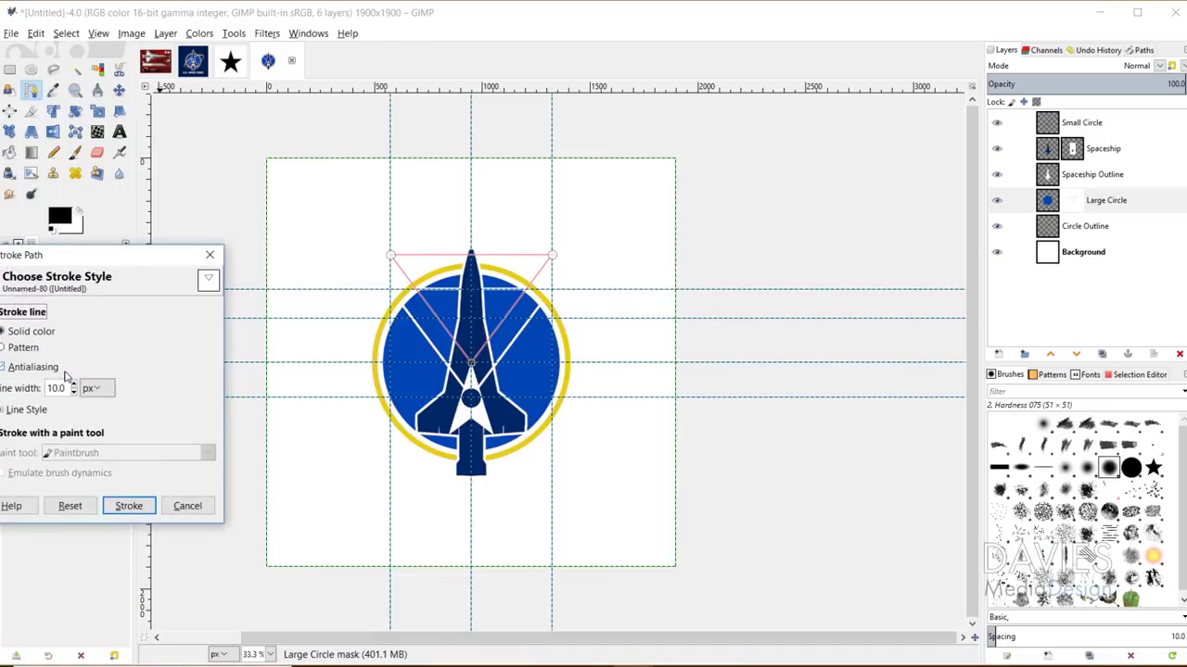
left_click(137, 507)
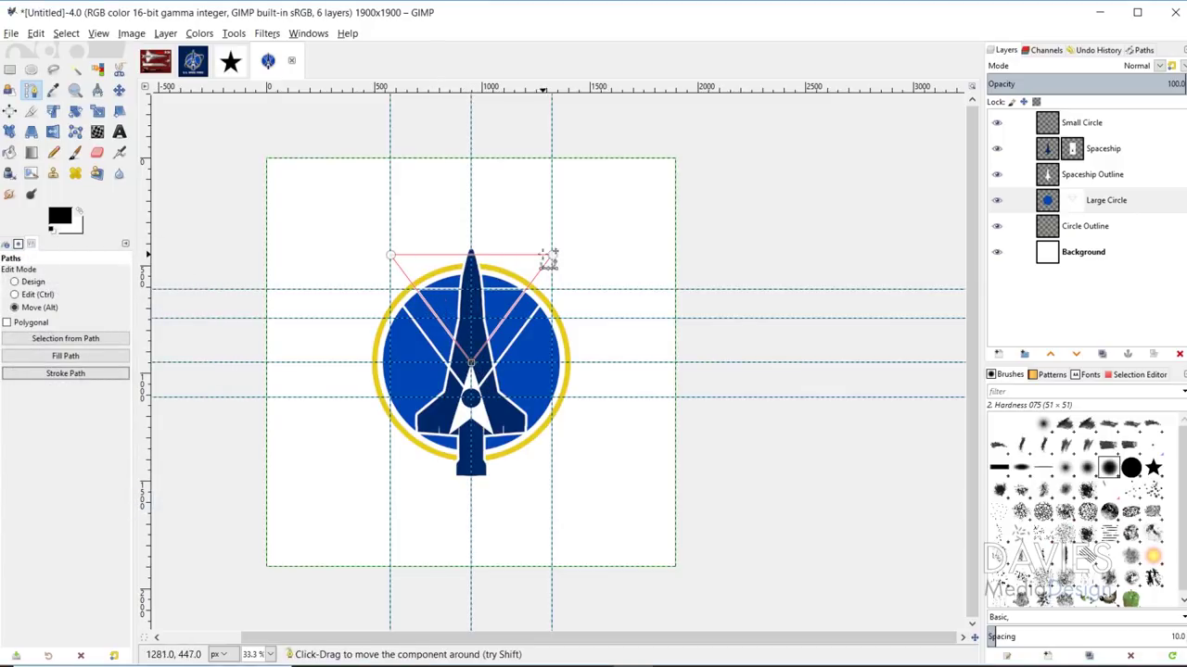
- Stroke the raised triangular path on the Spaceship layer's mask with a 10 px solid line
left_click(1075, 158)
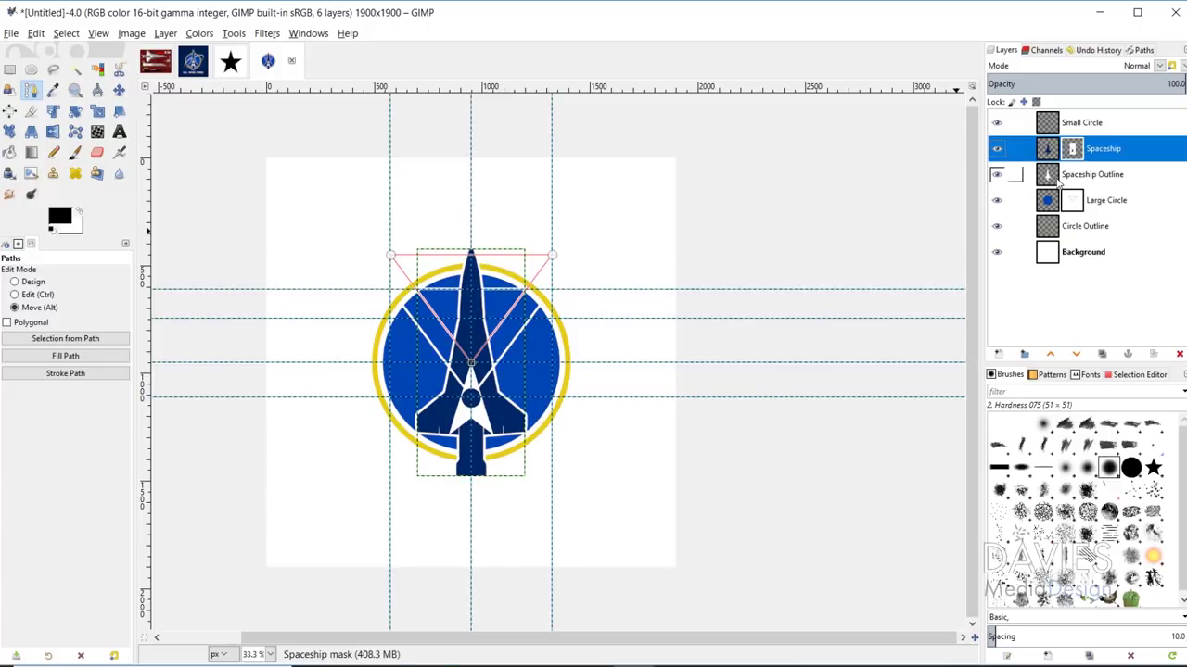
left_click(65, 374)
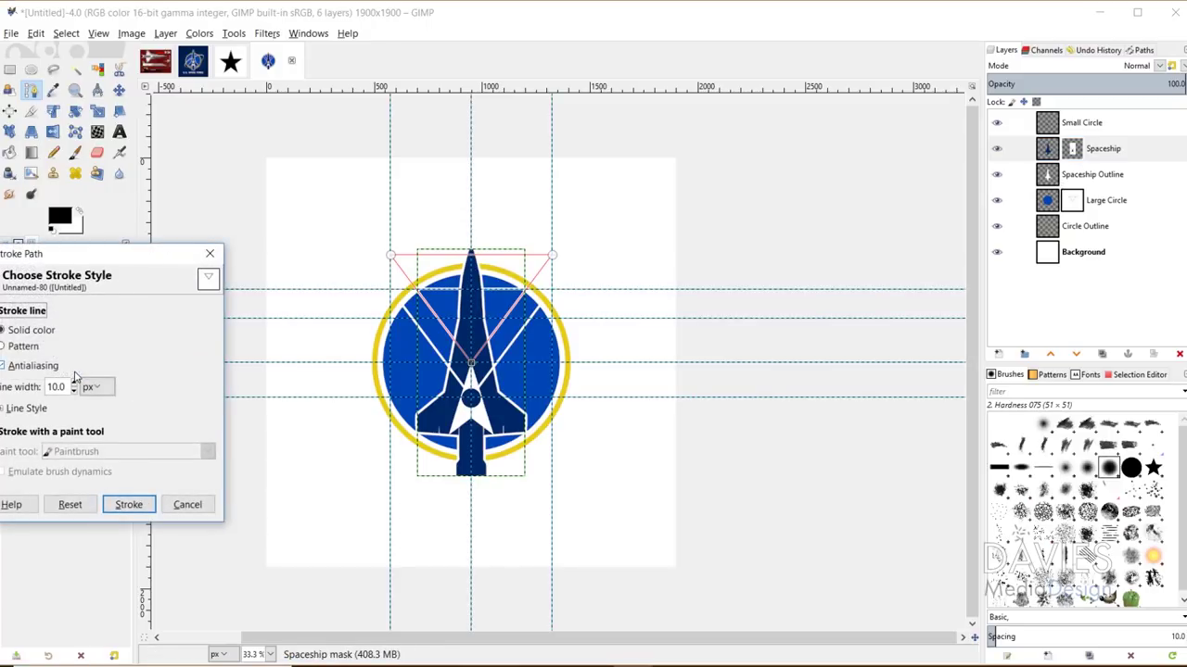
left_click(121, 505)
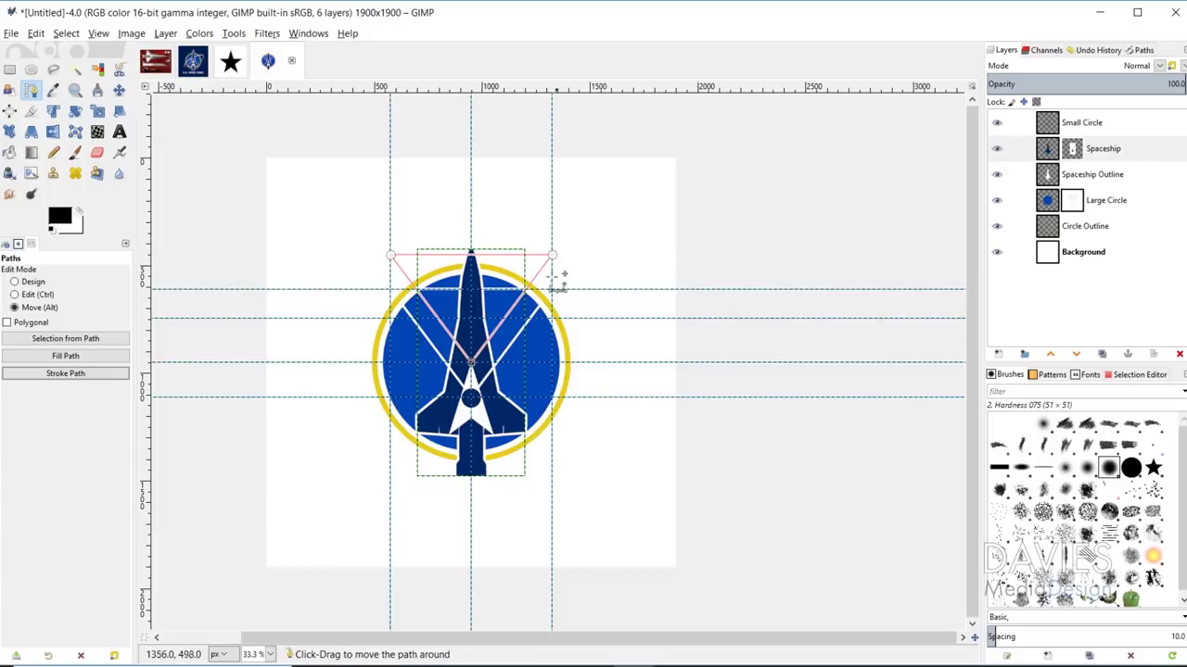
- Hide the triangular path and leave path editing for the Move tool
left_click(1143, 50)
left_click(1006, 88)
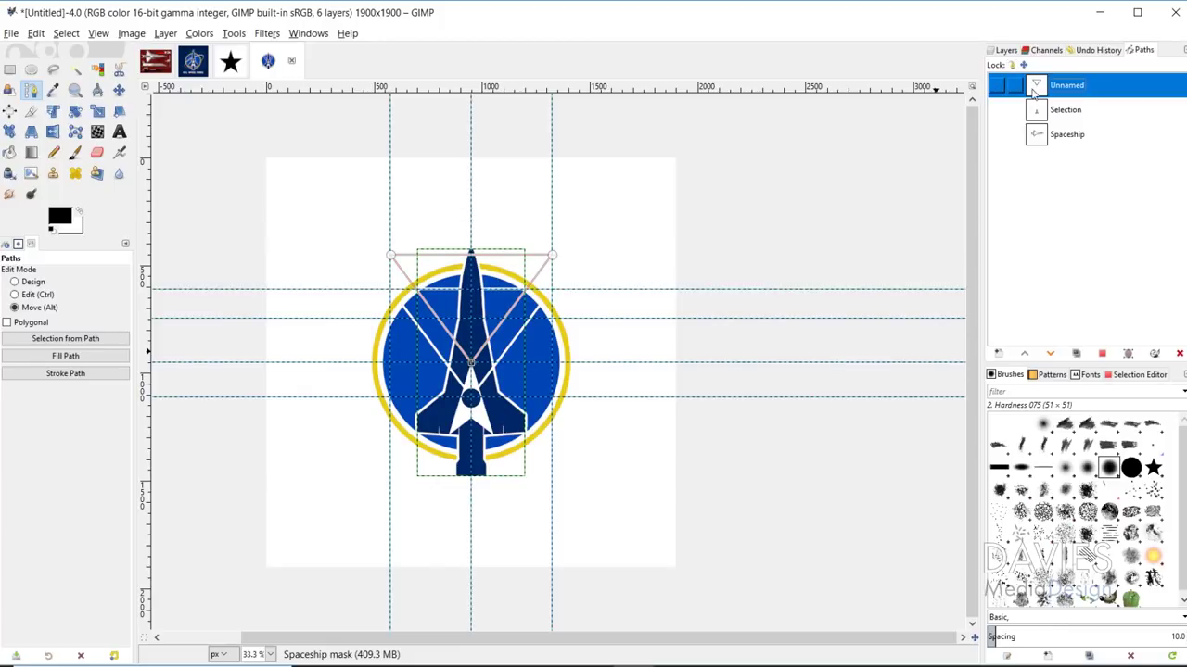
left_click(119, 90)
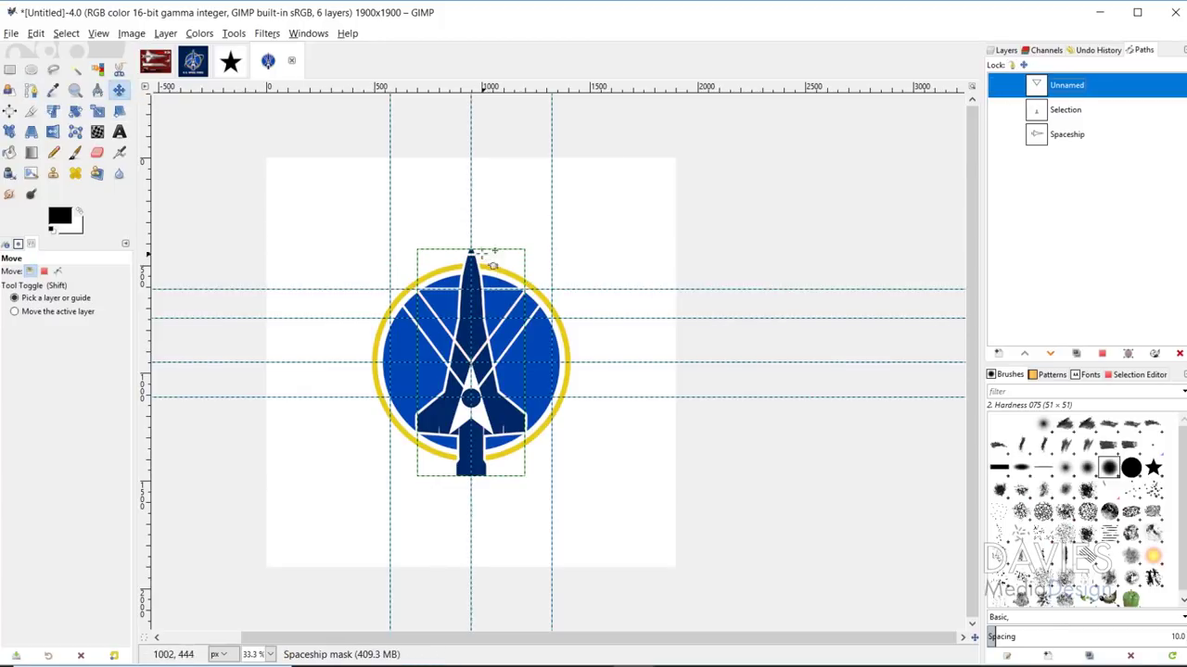
- Paint white on the Spaceship layer's mask with the Paintbrush to remove the stroke across the ship's nose tip
left_click(994, 52)
left_click(1079, 154)
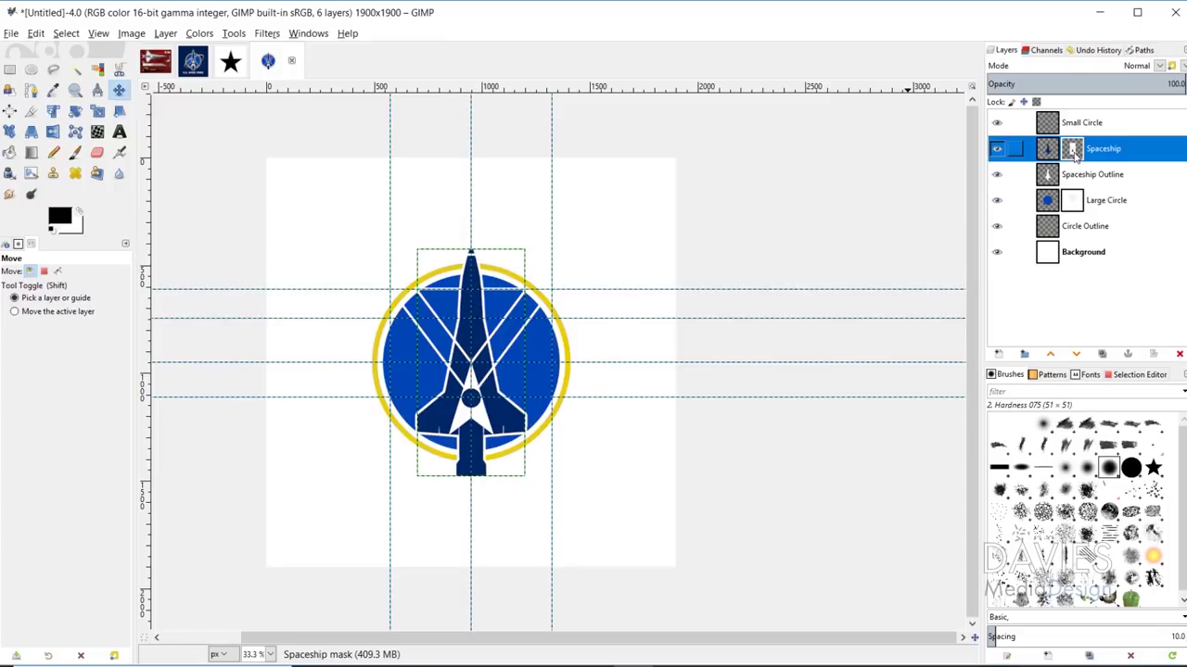
left_click(79, 213)
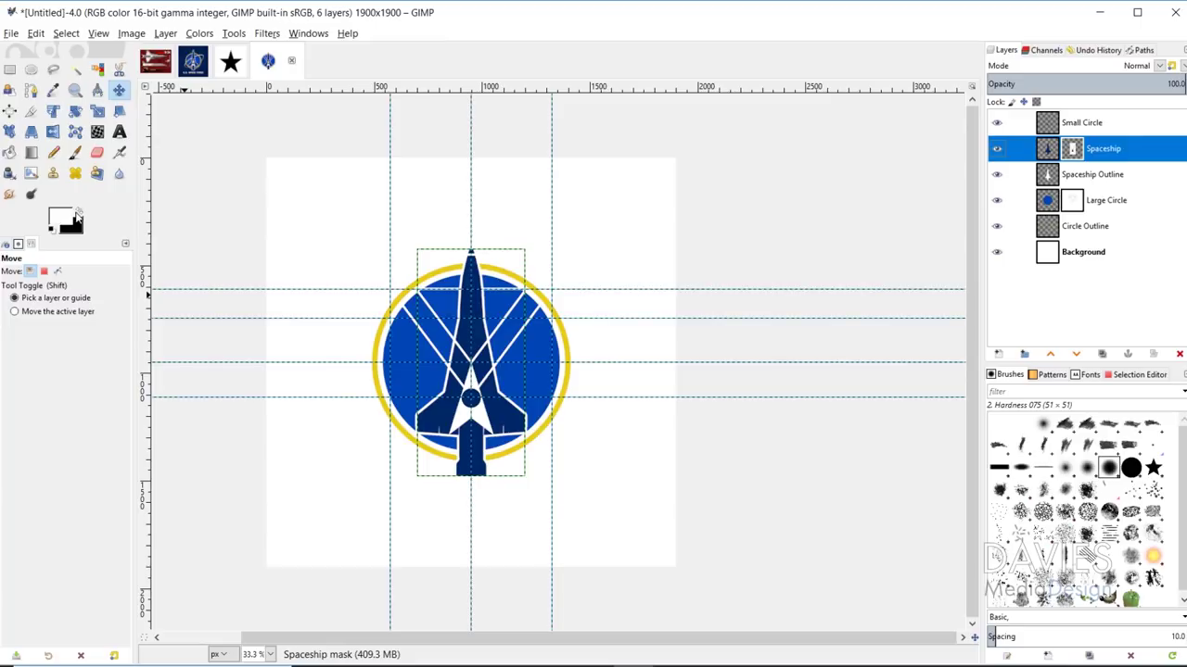
left_click(74, 152)
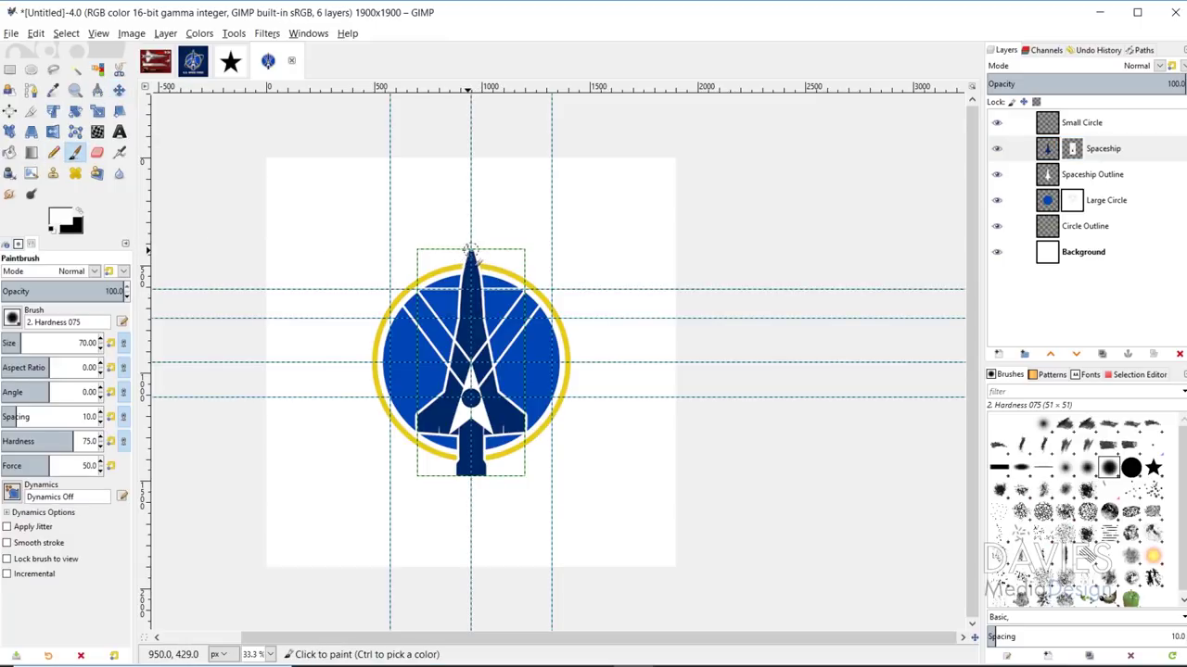
key("m")
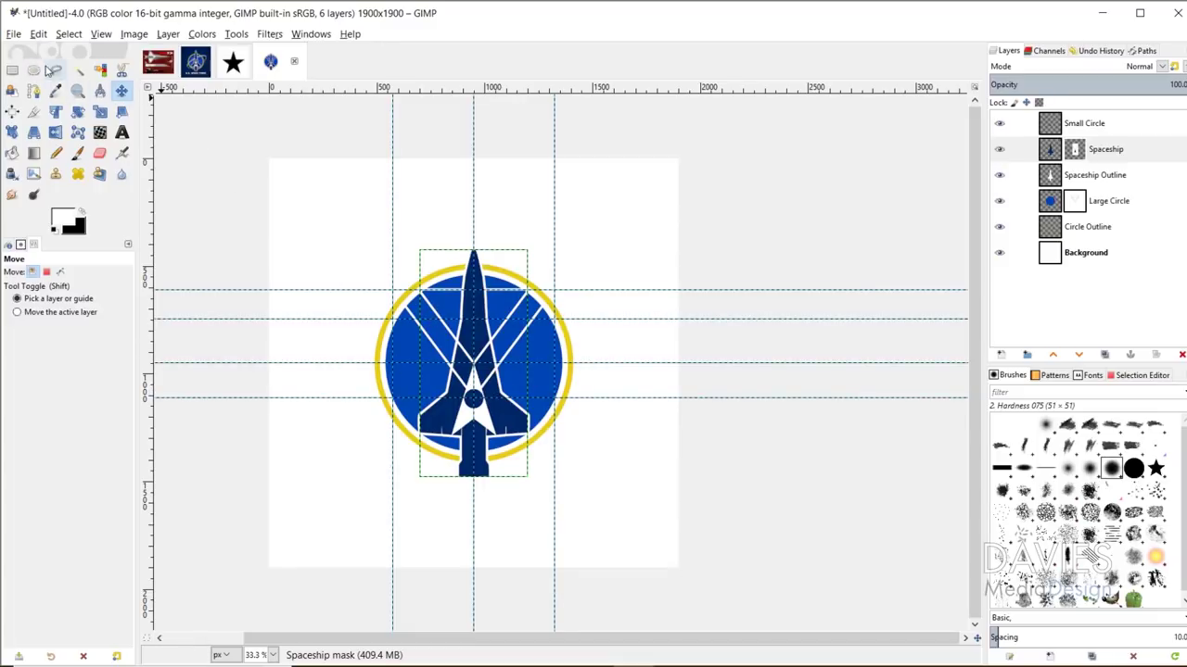
- Draw a tall elliptical selection about 447 x 1302 px centered on the image
left_click(36, 72)
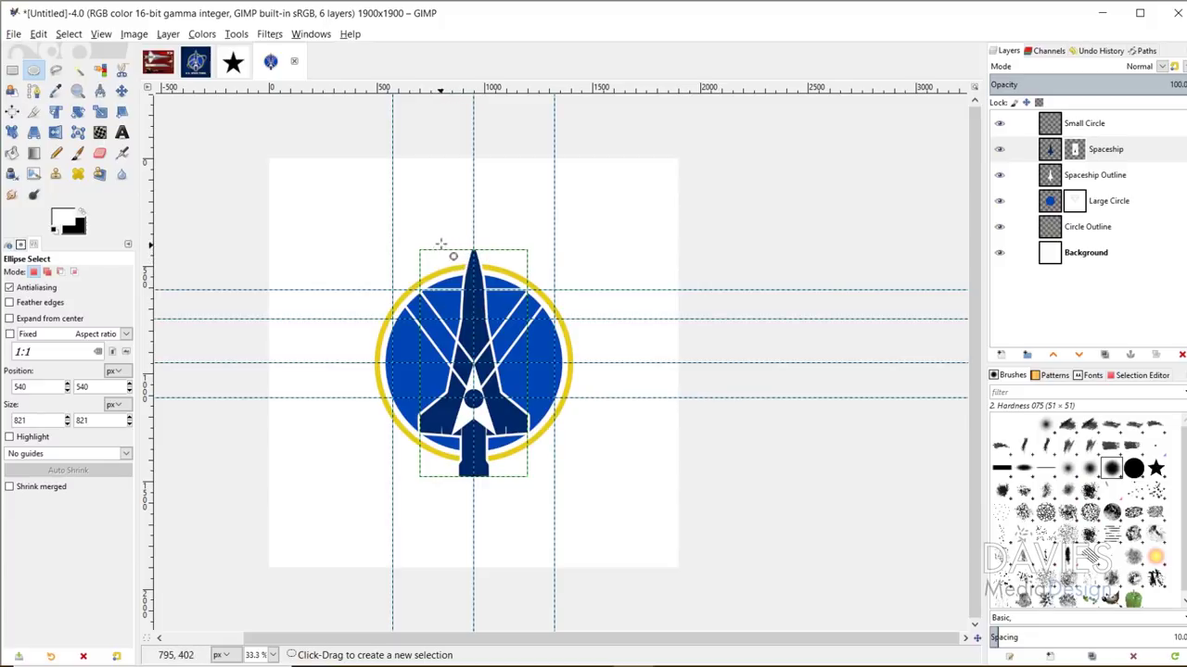
left_click_drag(442, 239, 550, 531)
left_click_drag(526, 414, 484, 384)
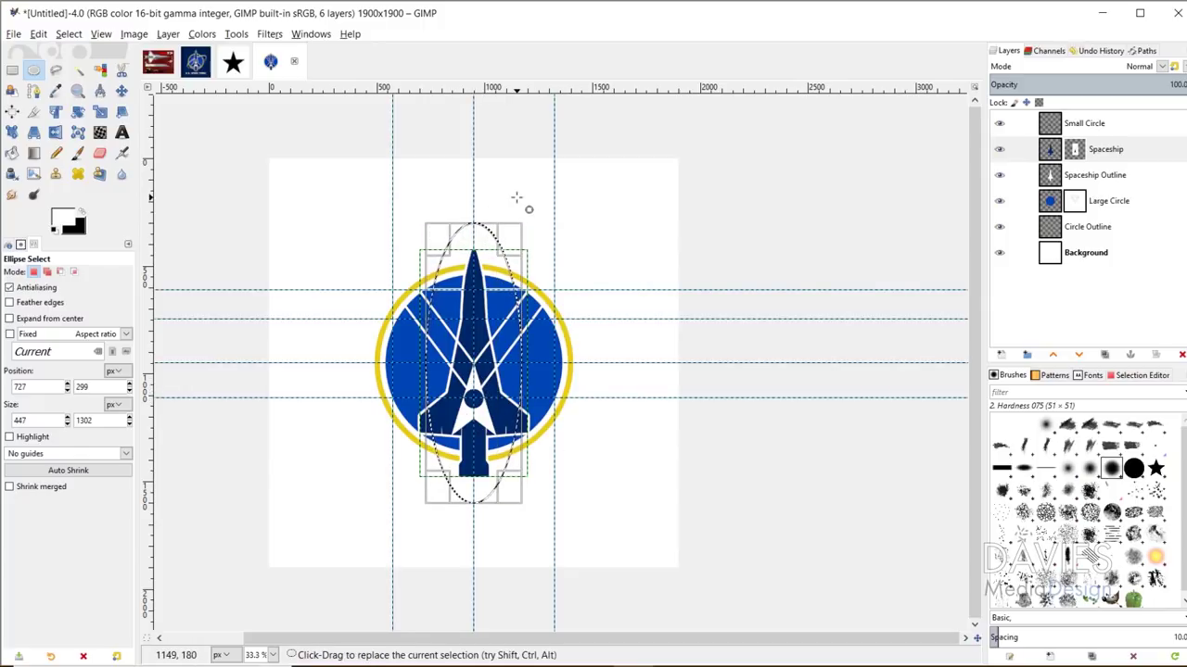
- Create a new transparent layer named Orbit above the Spaceship layer
left_click(1000, 355)
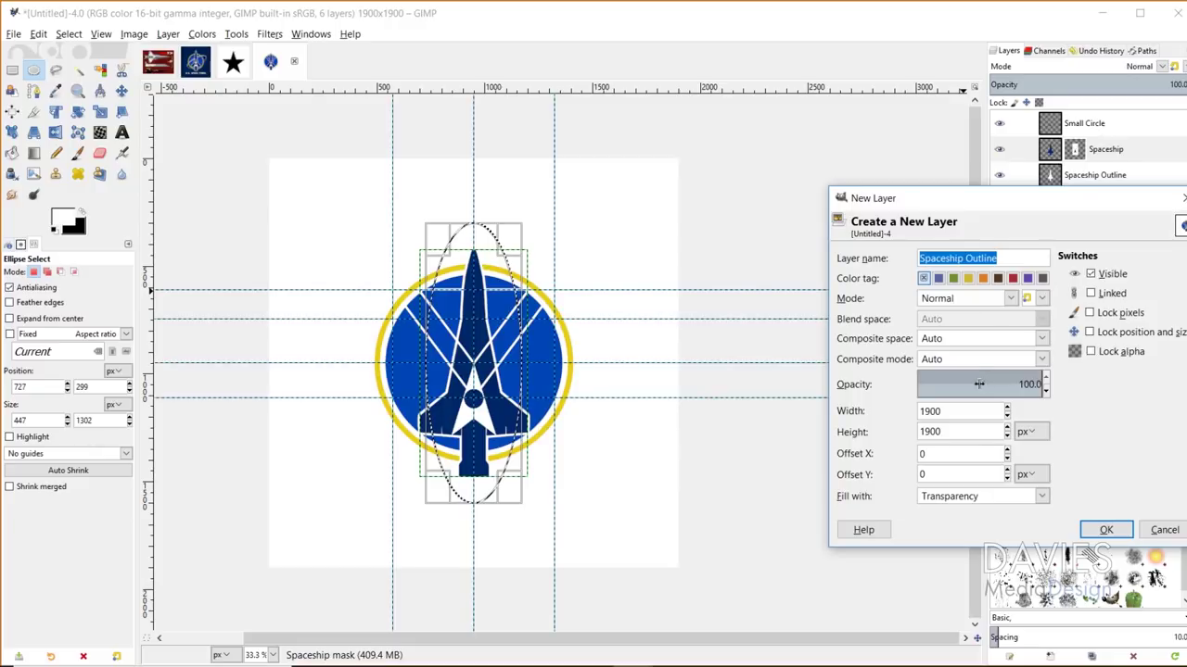
type("Orbit")
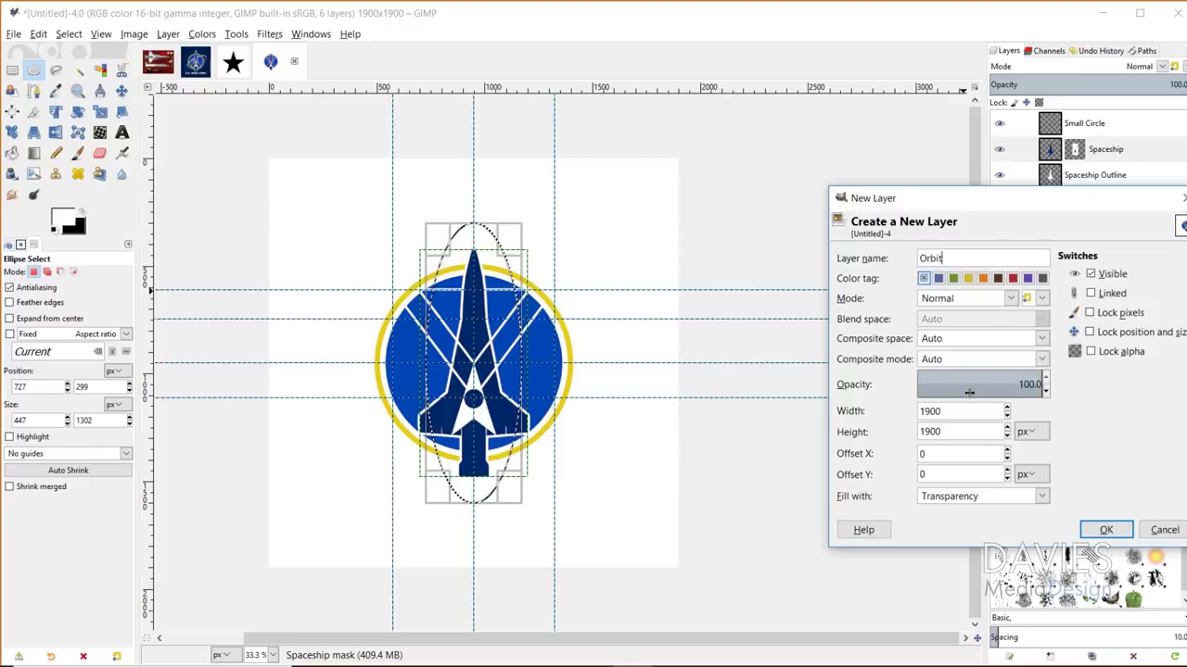
left_click(1105, 529)
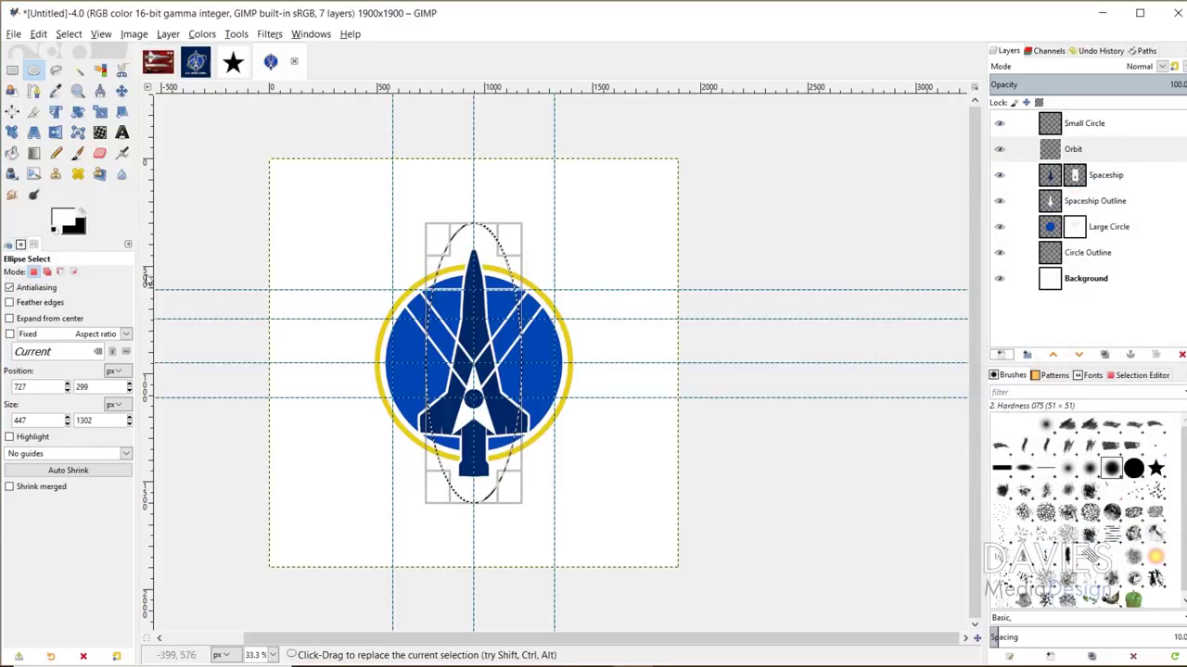
- Set the foreground color to gray b5b5b5 and bucket-fill the elliptical selection on the Orbit layer
left_click(59, 220)
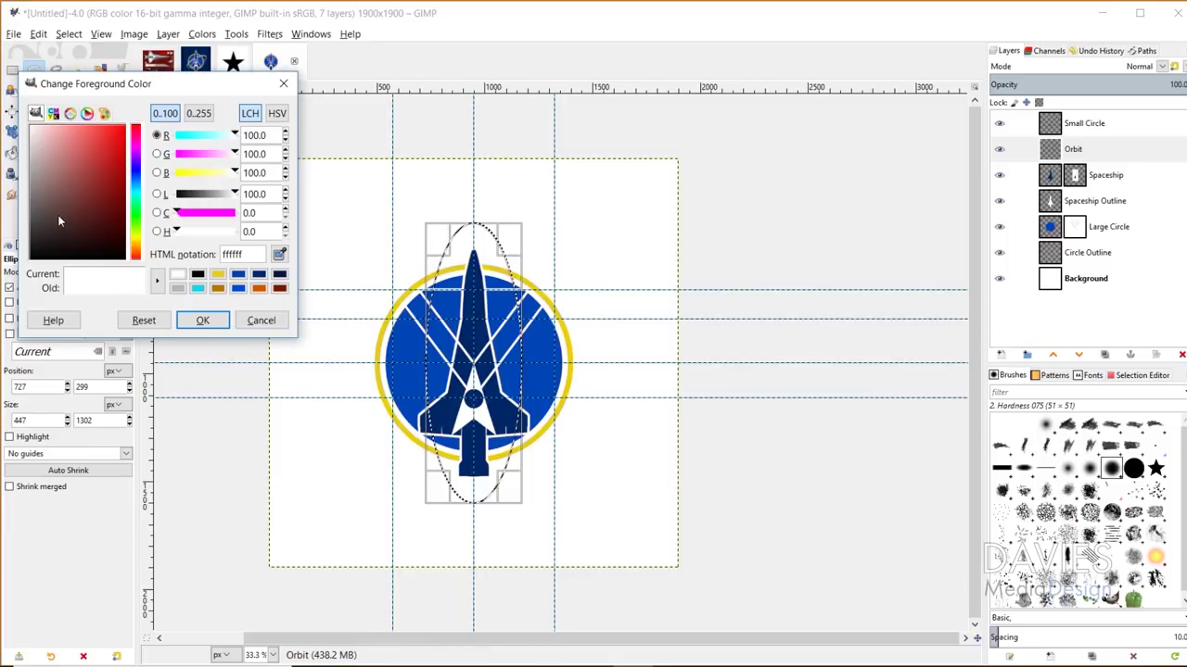
left_click(177, 289)
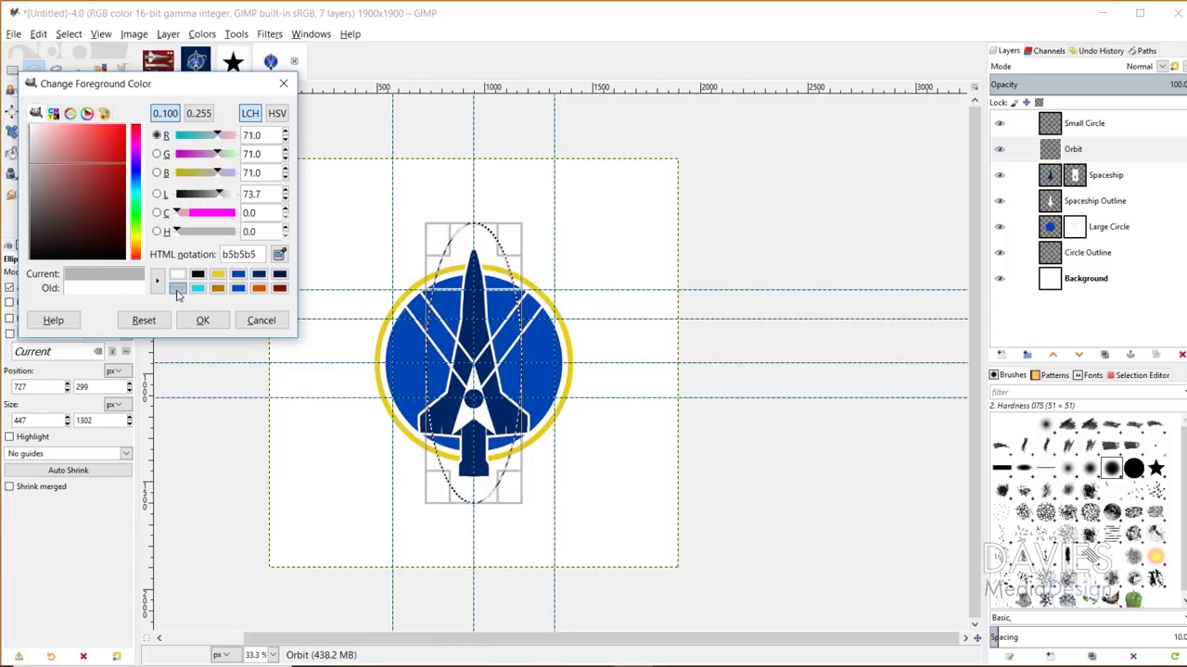
left_click_drag(258, 253, 238, 254)
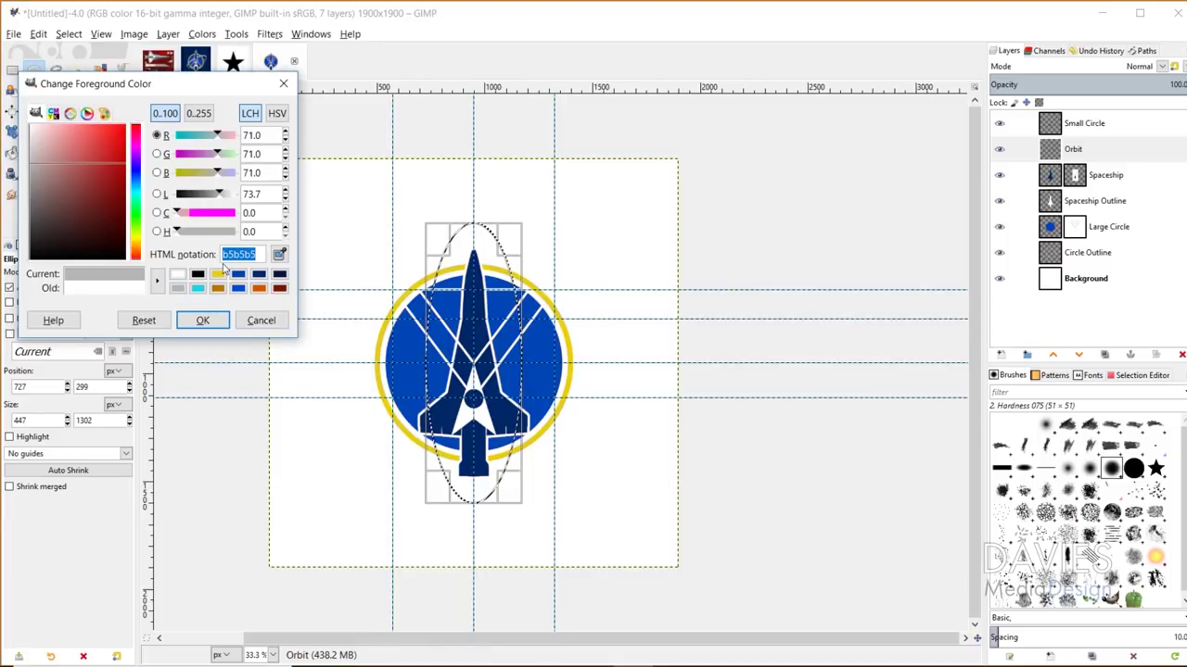
left_click(257, 254)
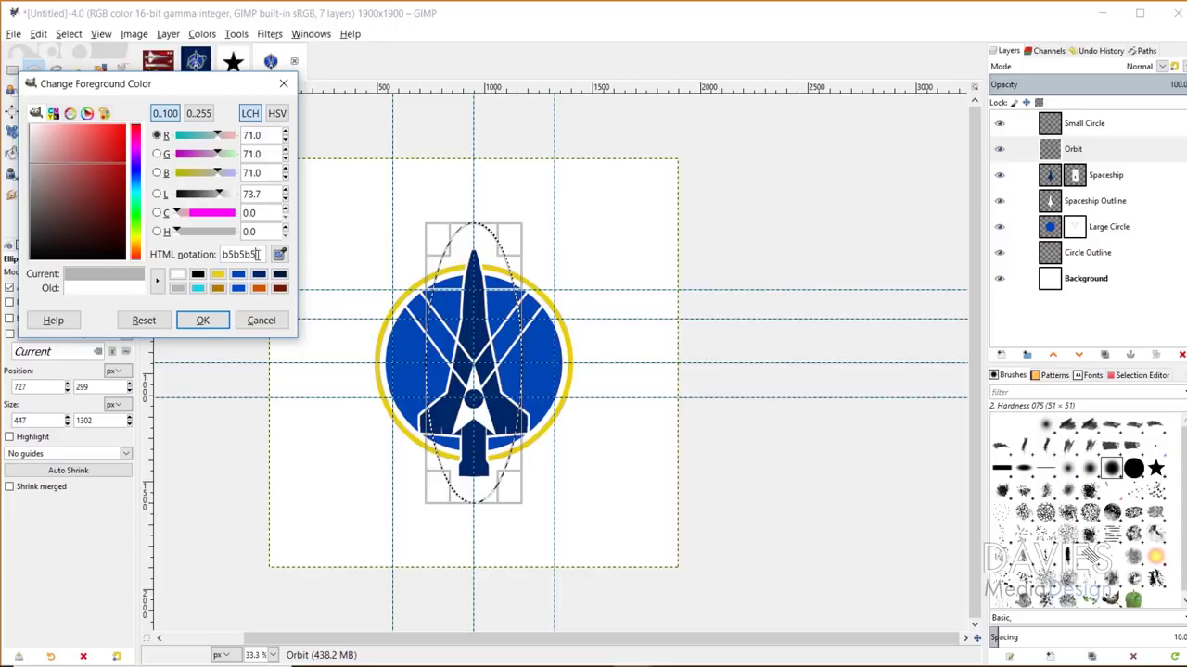
left_click(203, 321)
left_click(13, 153)
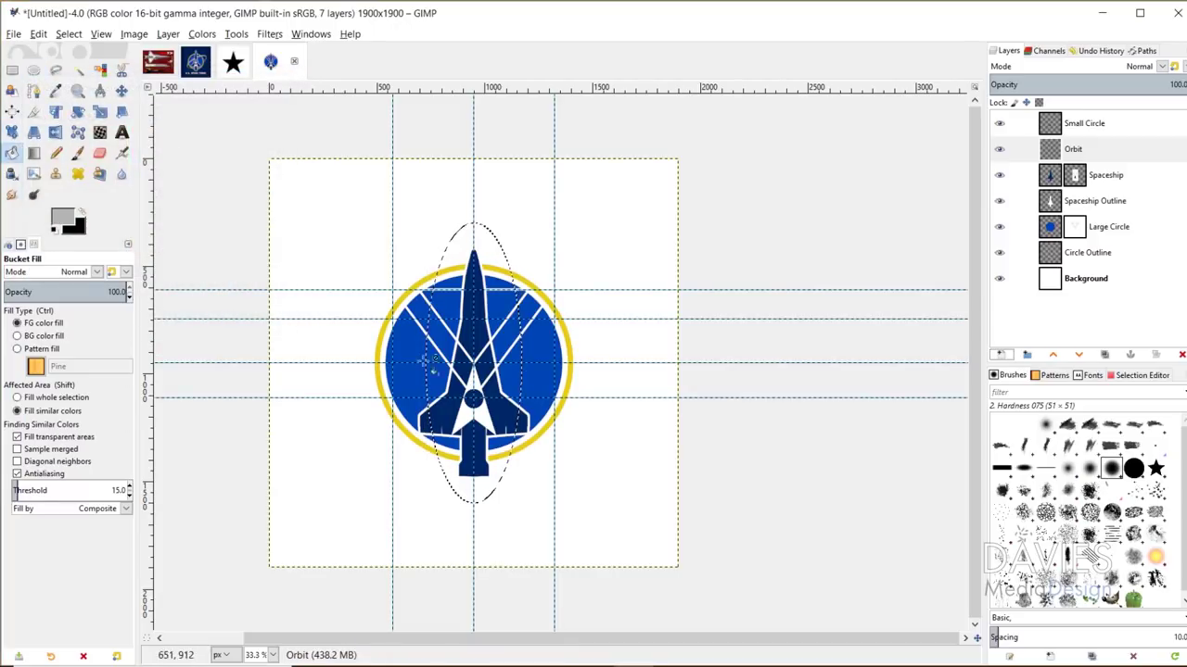
left_click(466, 304)
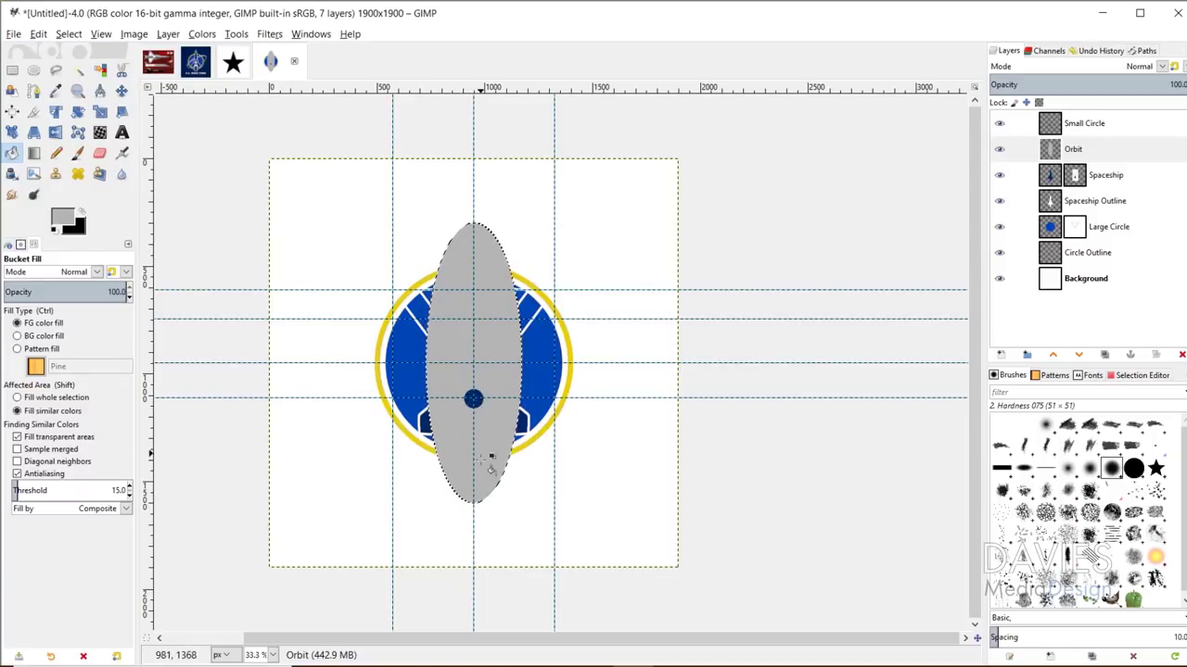
- Hollow the gray ellipse on the Orbit layer into a ring by deleting an off-center elliptical selection of about 384 x 1206 px, and deselect
left_click(34, 71)
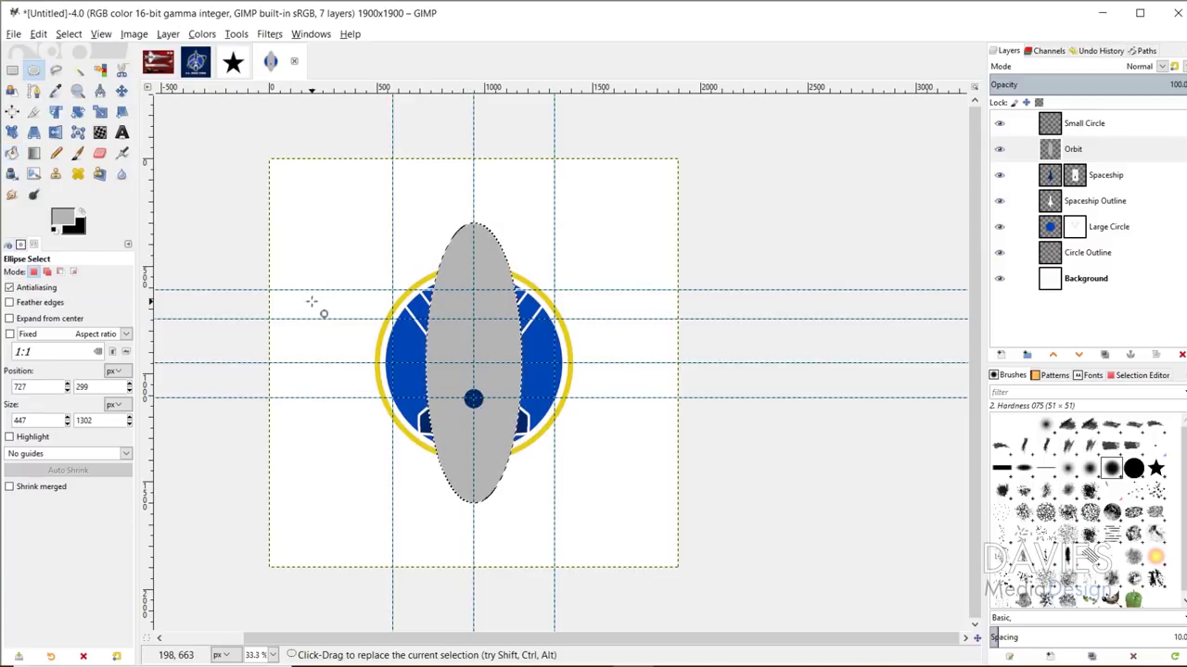
left_click(455, 265)
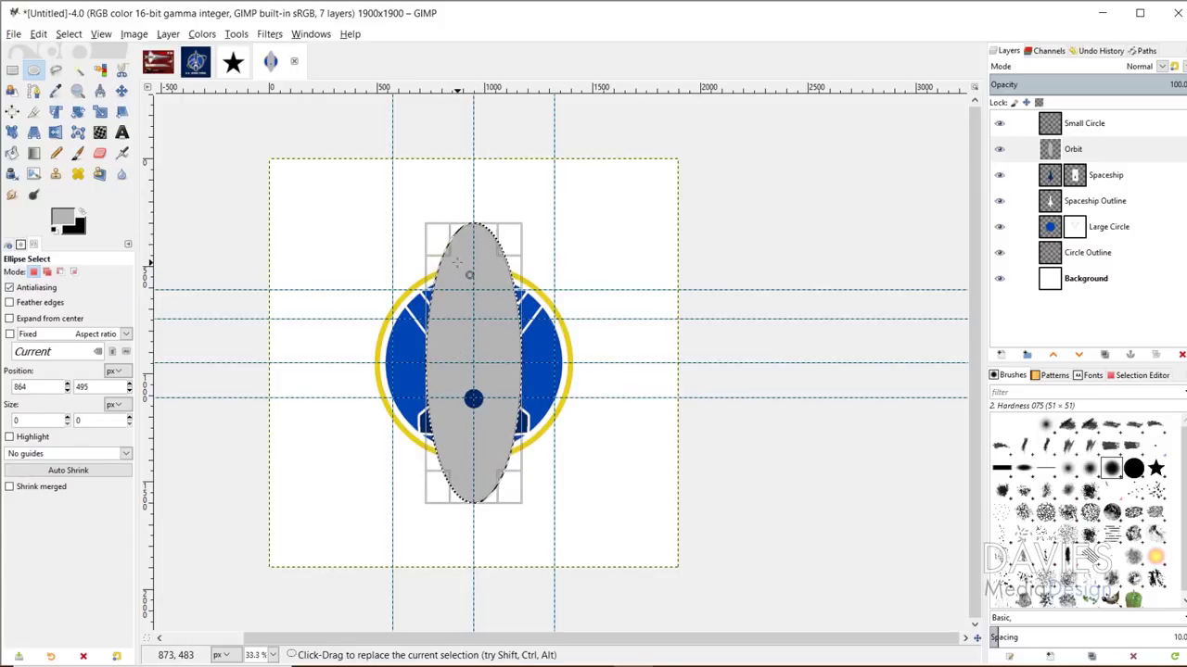
left_click_drag(456, 262, 467, 262)
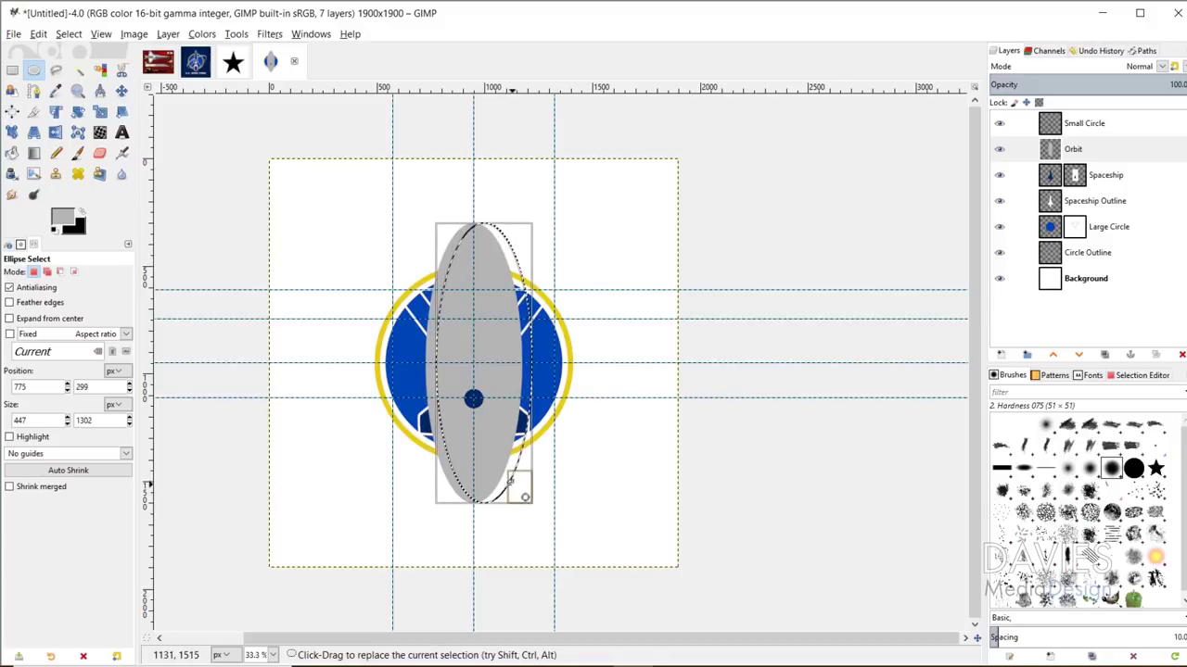
left_click_drag(539, 502, 525, 481)
left_click_drag(489, 259, 487, 267)
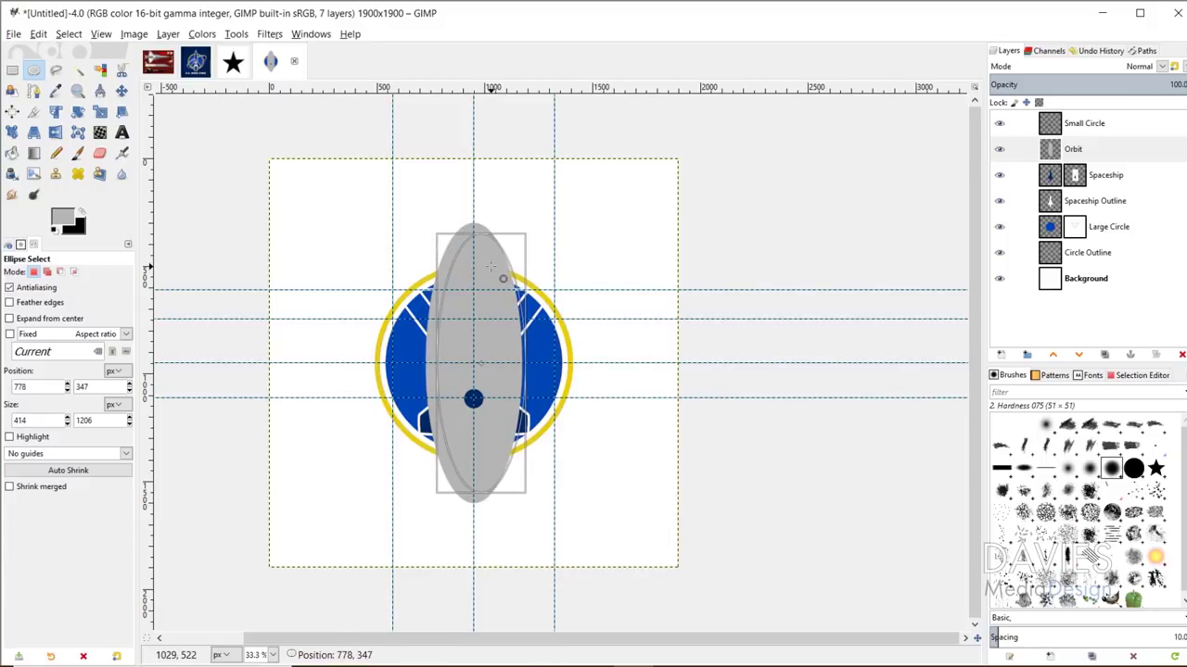
left_click_drag(489, 267, 492, 269)
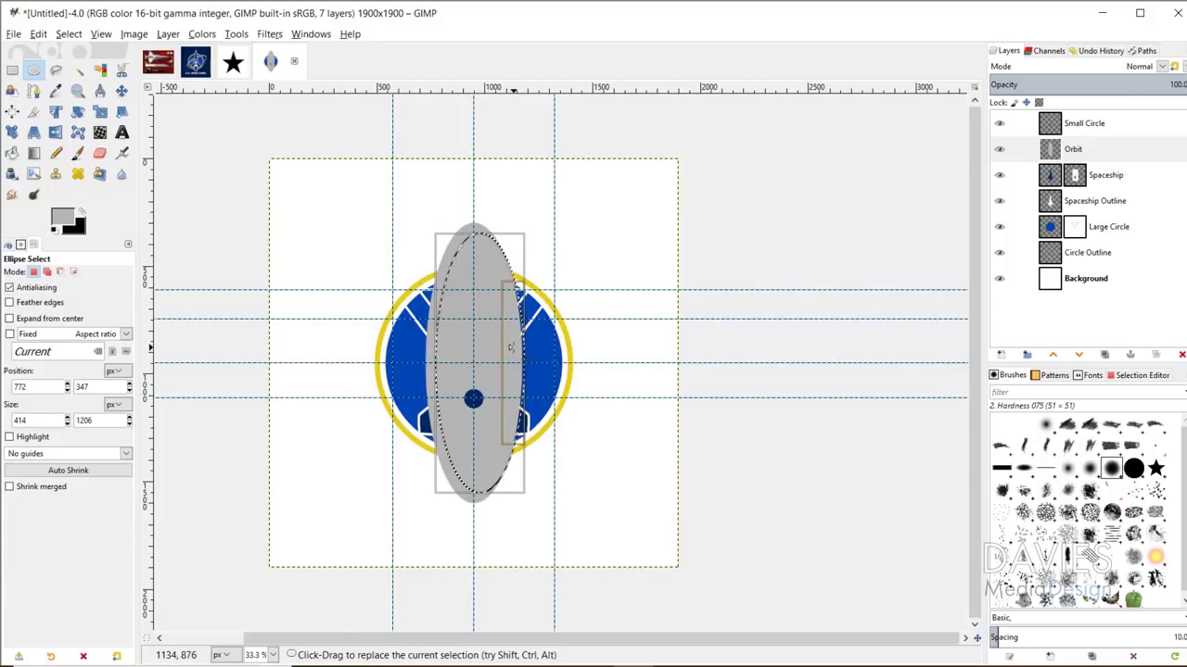
left_click_drag(512, 348, 508, 347)
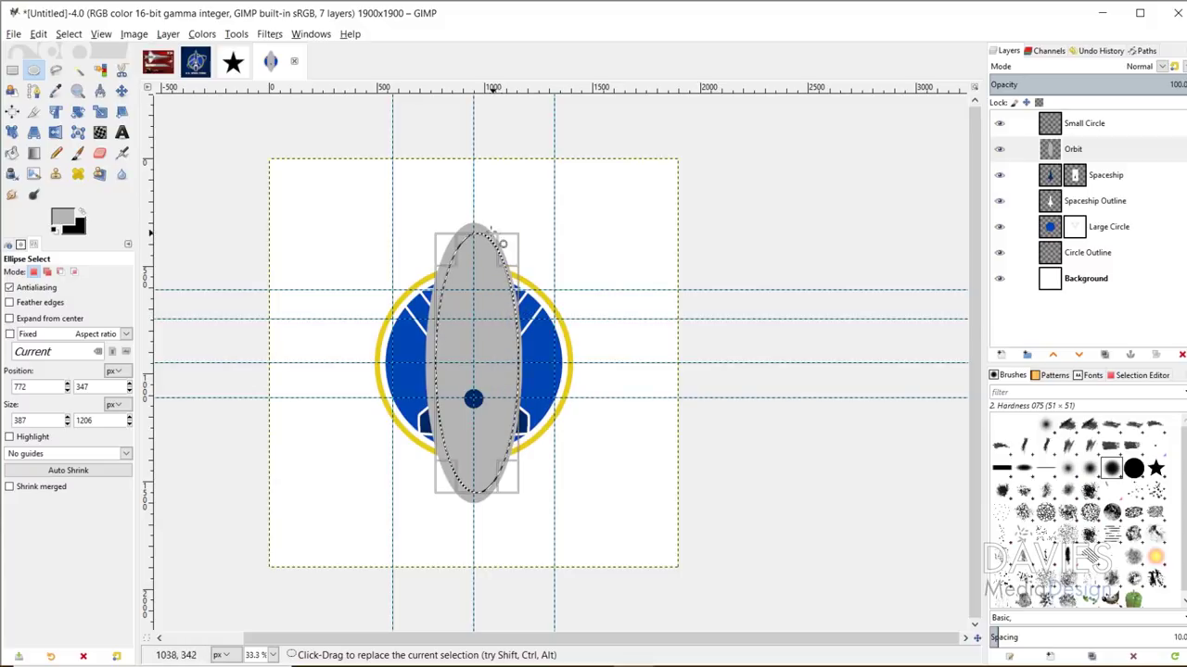
left_click_drag(452, 443, 453, 443)
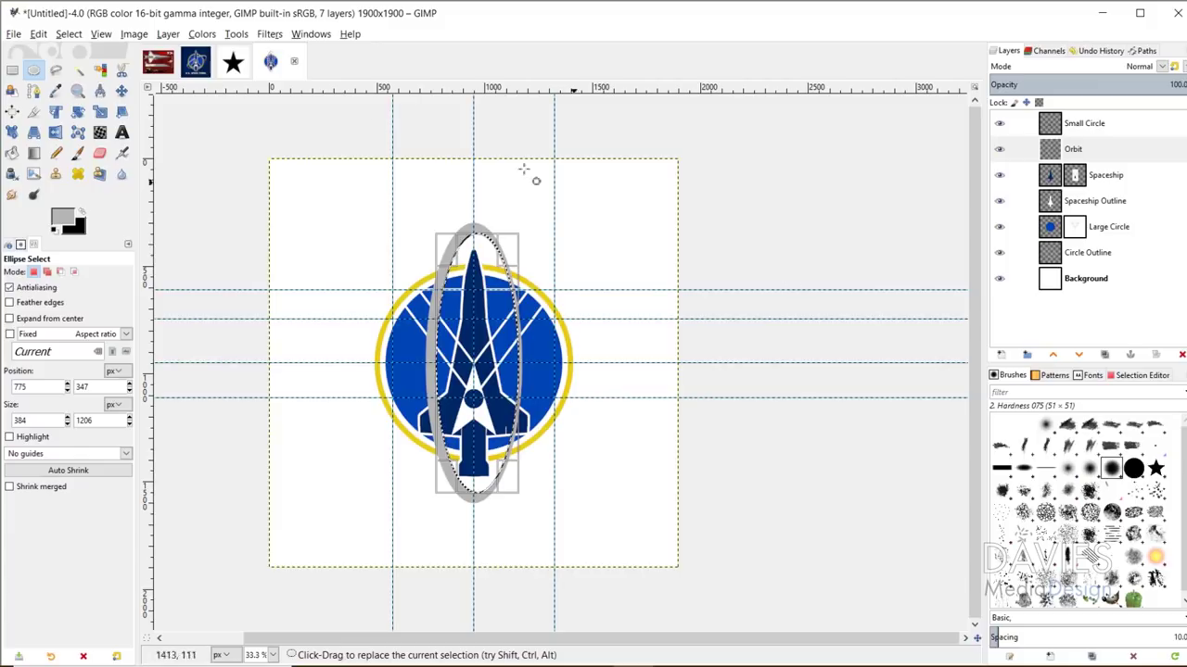
left_click(69, 34)
left_click(82, 67)
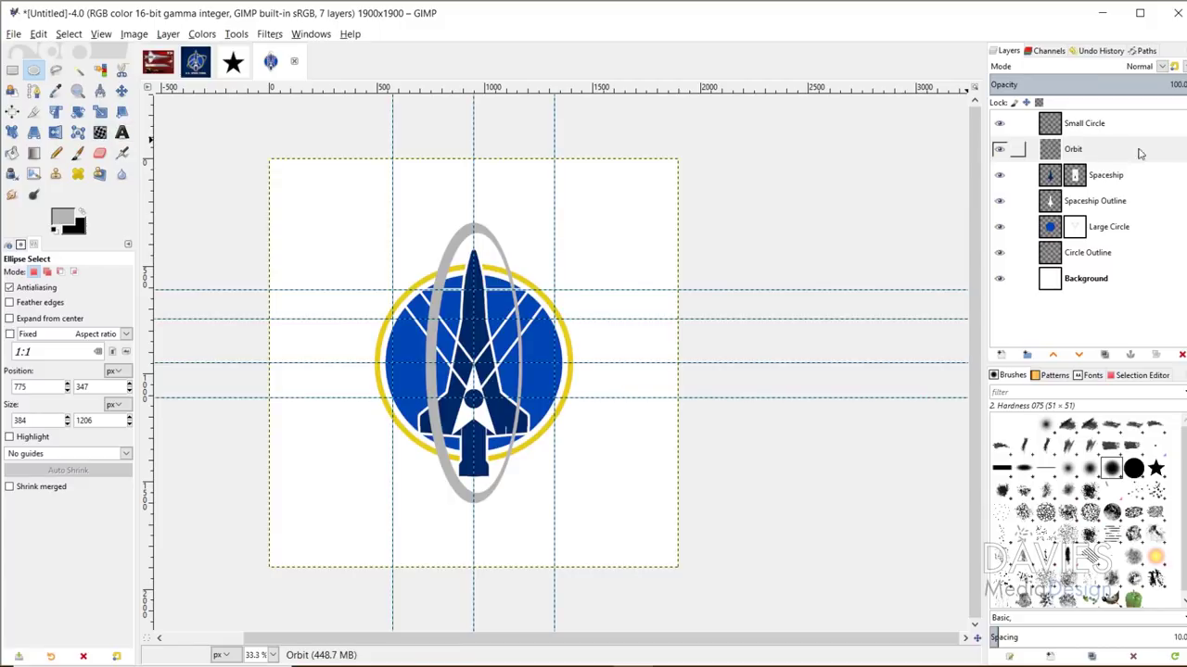
- Try moving the Orbit layer below the Spaceship Outline layer, and undo the move
left_click_drag(1051, 150, 1055, 223)
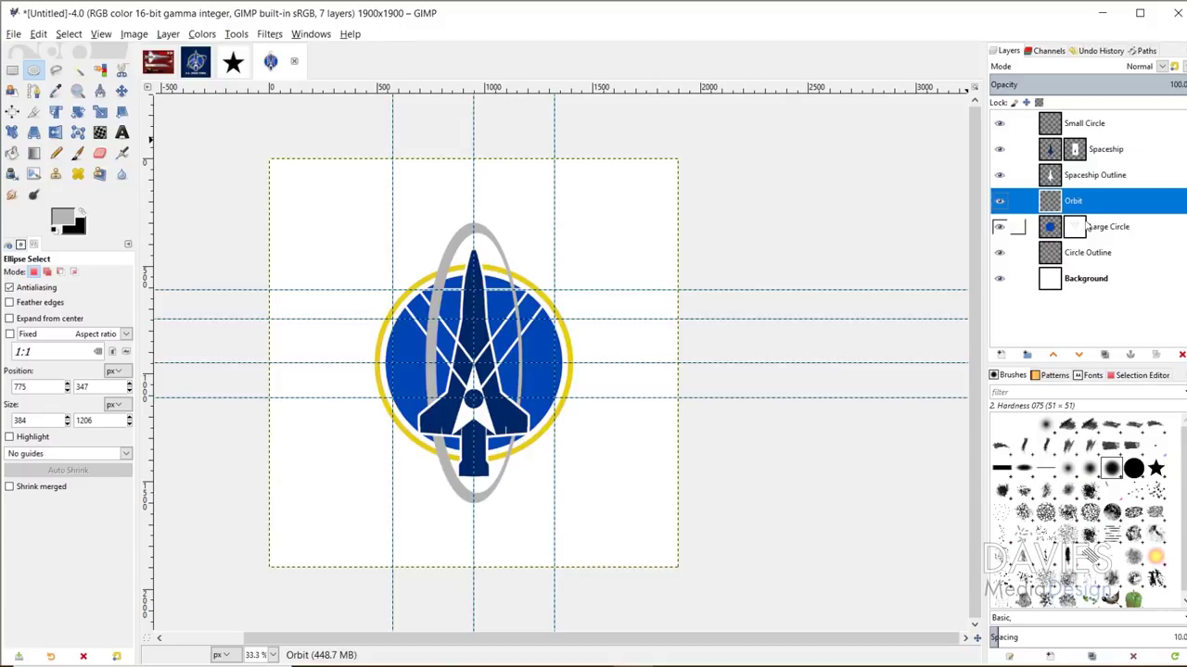
key("ctrl+z")
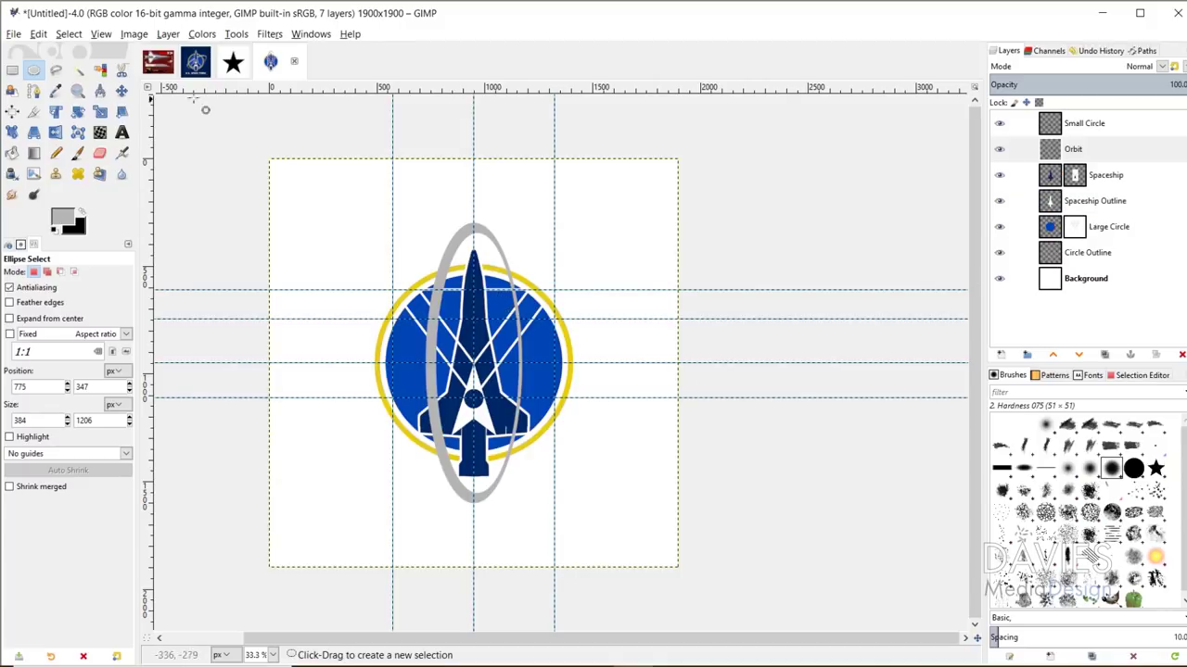
- Rotate the orbit ring about 50 degrees clockwise with Unified Transform, and move the Orbit layer between Spaceship Outline and Large Circle
left_click(55, 111)
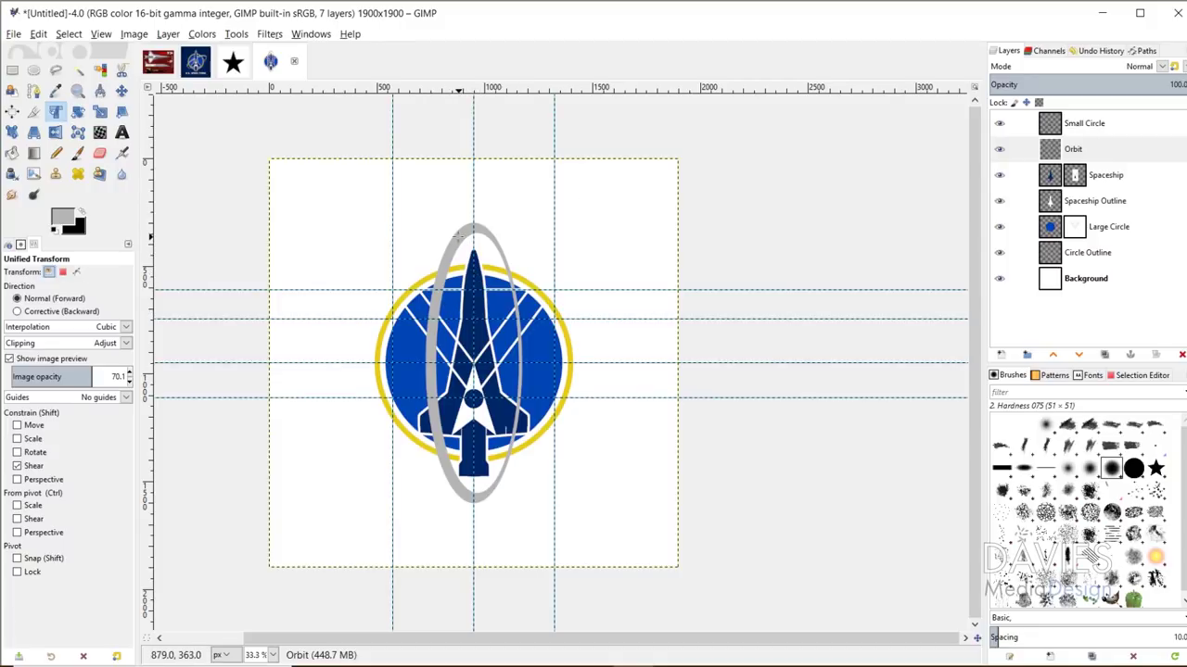
left_click(458, 237)
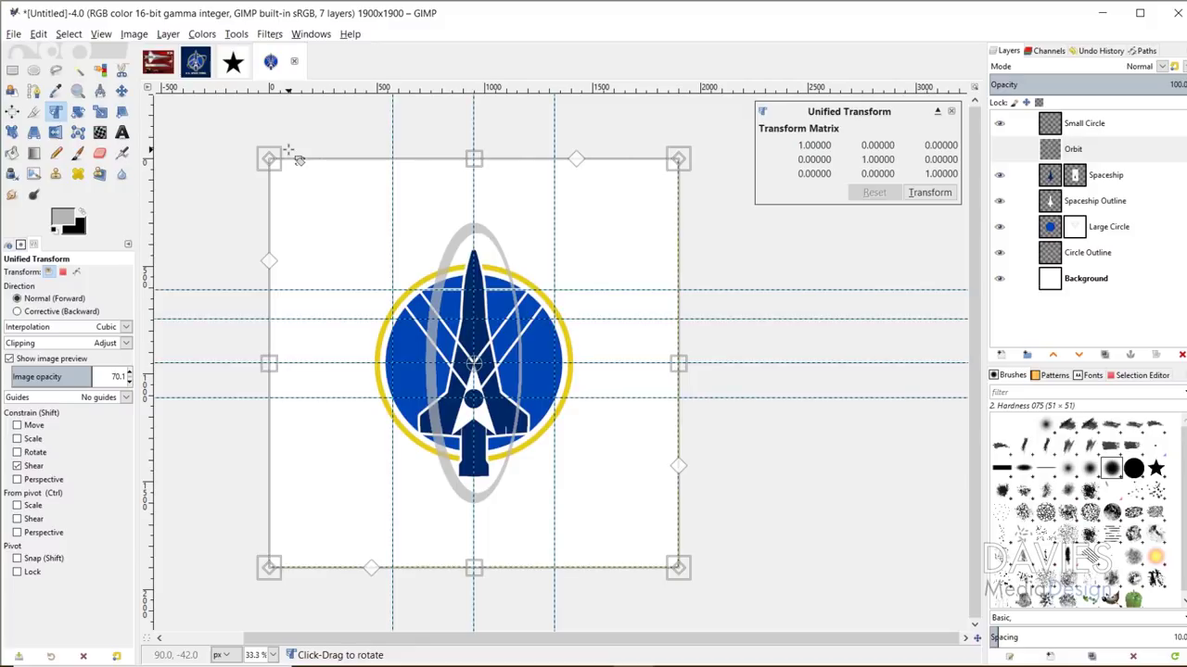
left_click_drag(298, 159, 502, 179)
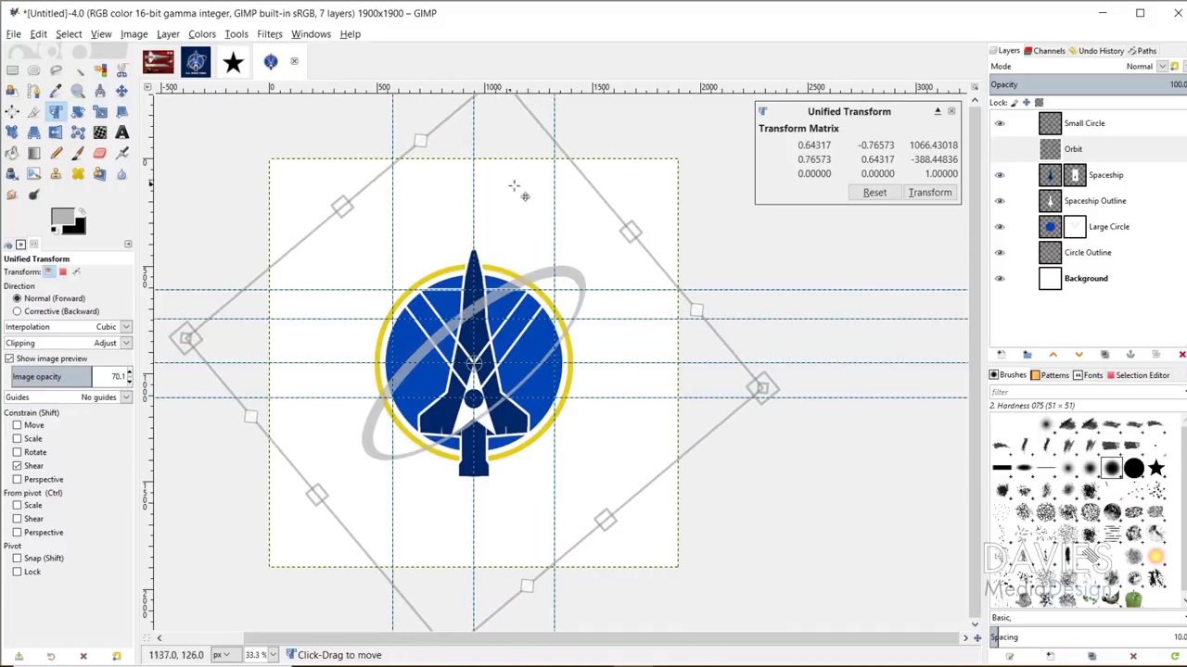
left_click(930, 193)
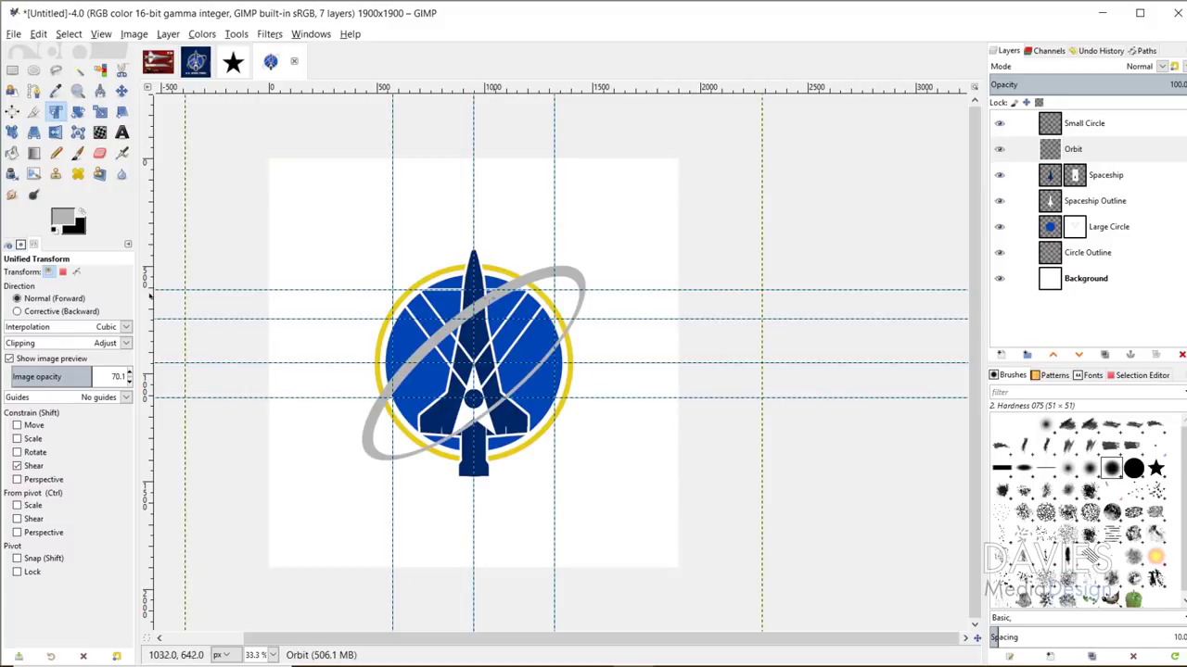
left_click(1053, 151)
left_click_drag(1053, 151, 1055, 220)
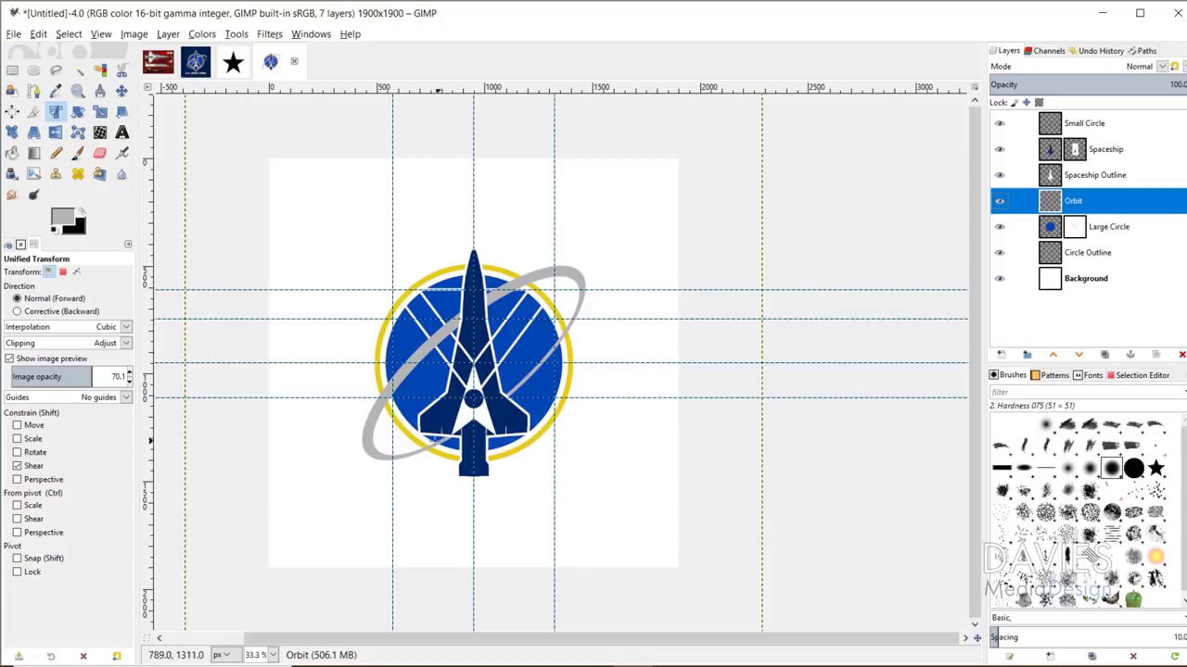
- Select the Large Circle layer's alpha and erase the orbit's thin side within it on the Orbit layer
left_click(1055, 230)
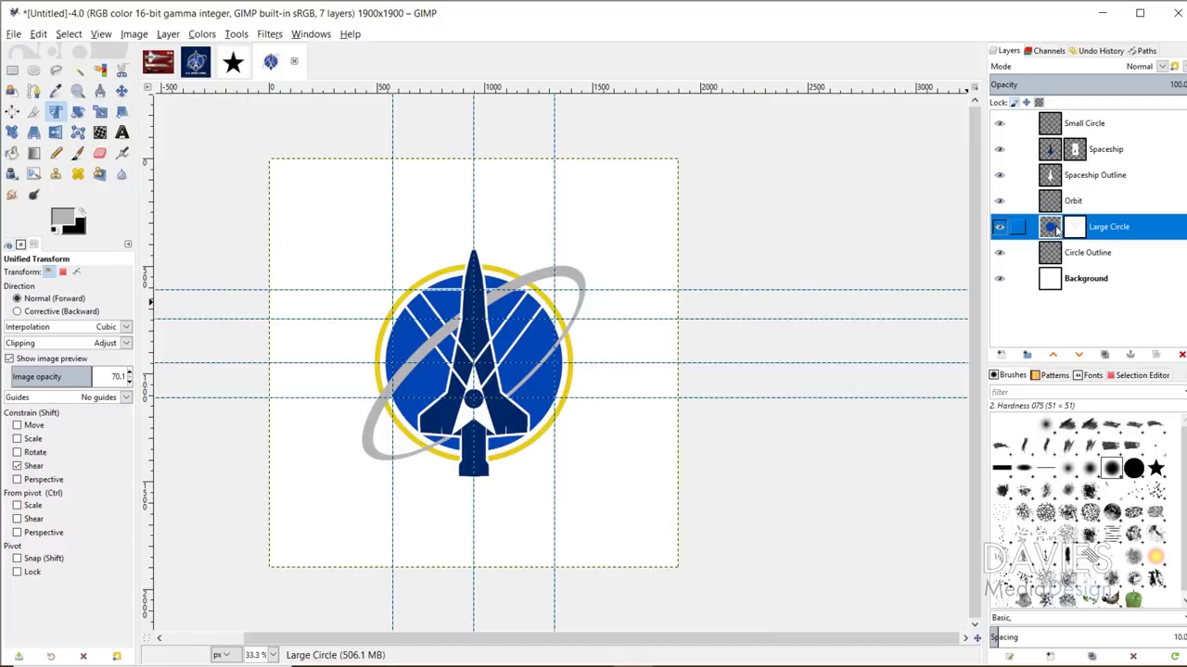
right_click(1053, 230)
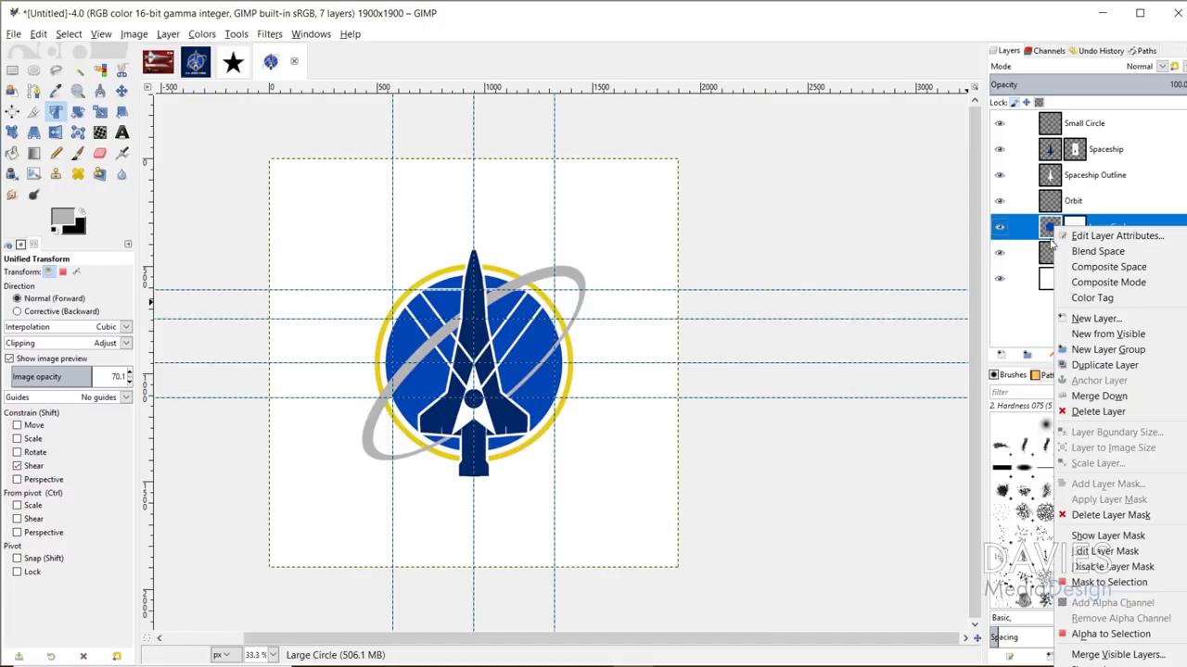
left_click(1112, 634)
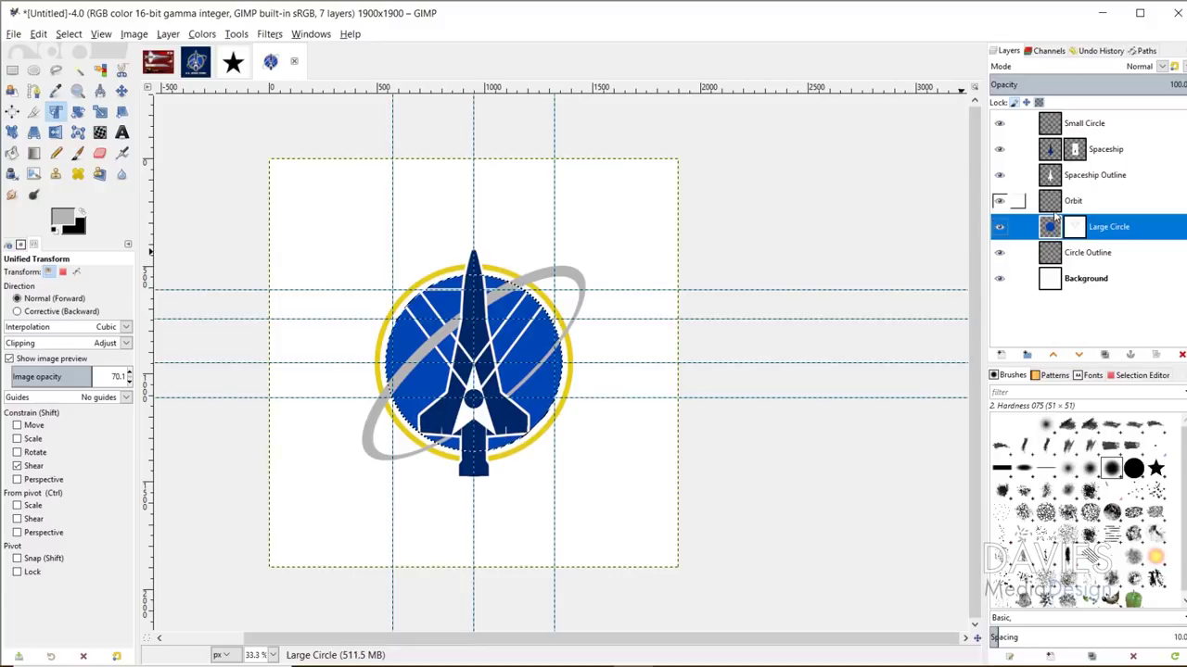
left_click(1055, 210)
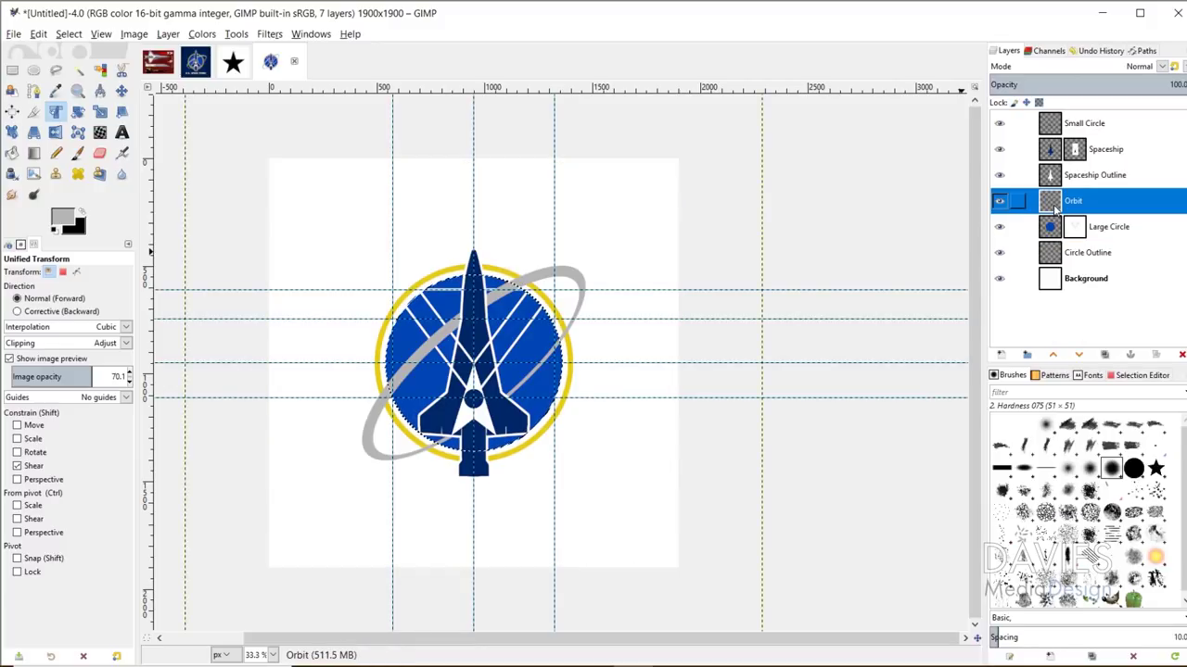
left_click(78, 153)
left_click(99, 153)
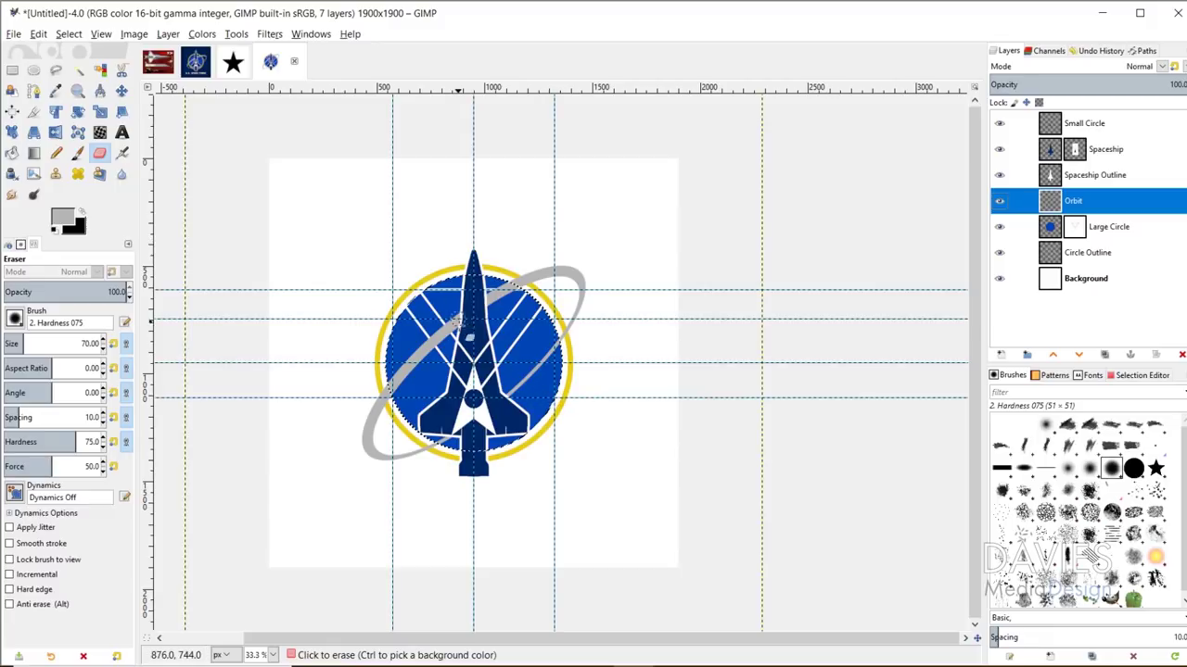
mouse_move(525, 376)
left_mouse_down()
mouse_move(564, 338)
mouse_move(489, 424)
left_mouse_up()
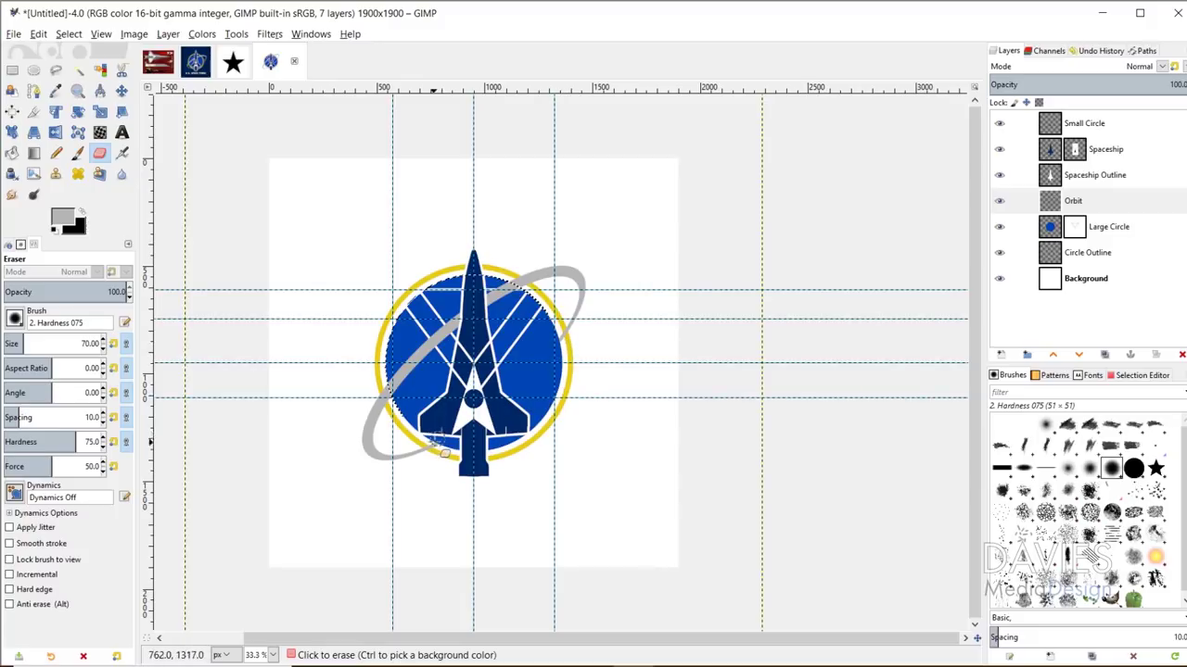
left_click(508, 480)
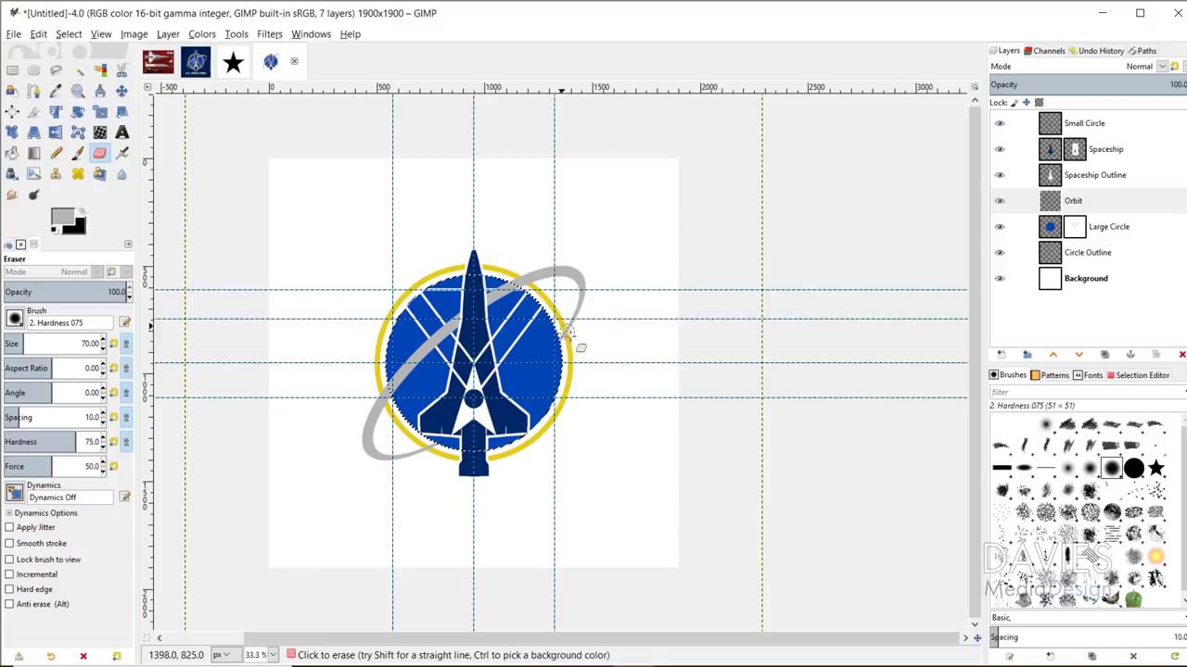
- Select the Circle Outline layer's alpha, erase the orbit's thin side over the yellow ring on the Orbit layer, and deselect
left_click(1050, 259)
right_click(1050, 259)
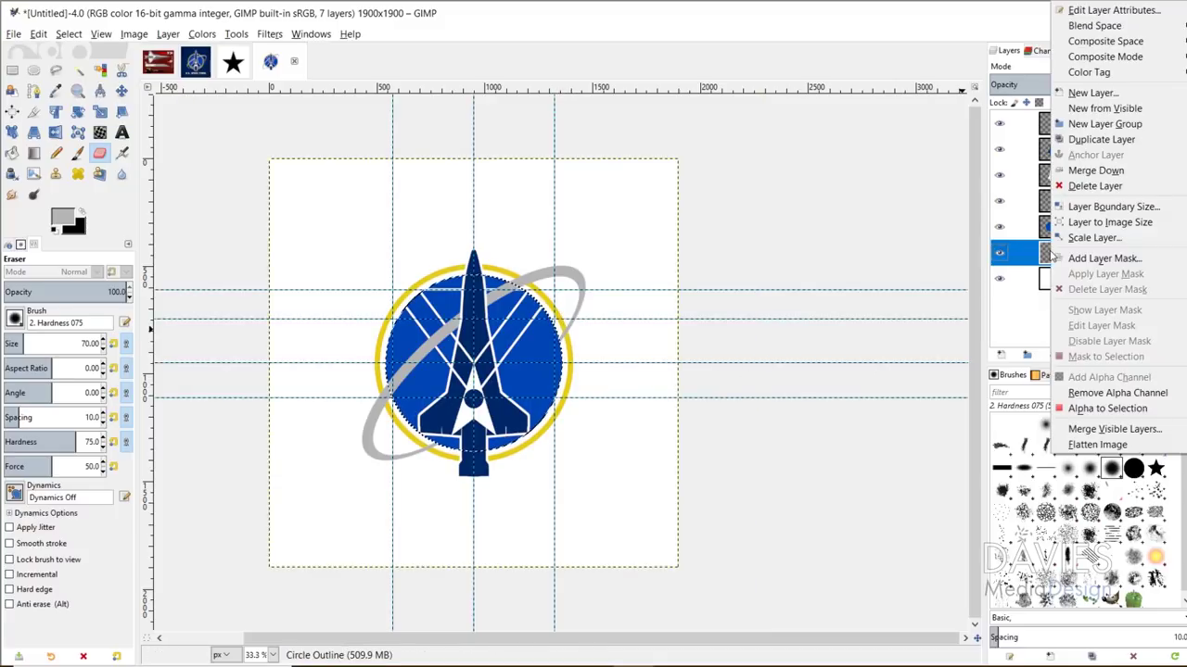
left_click(1075, 410)
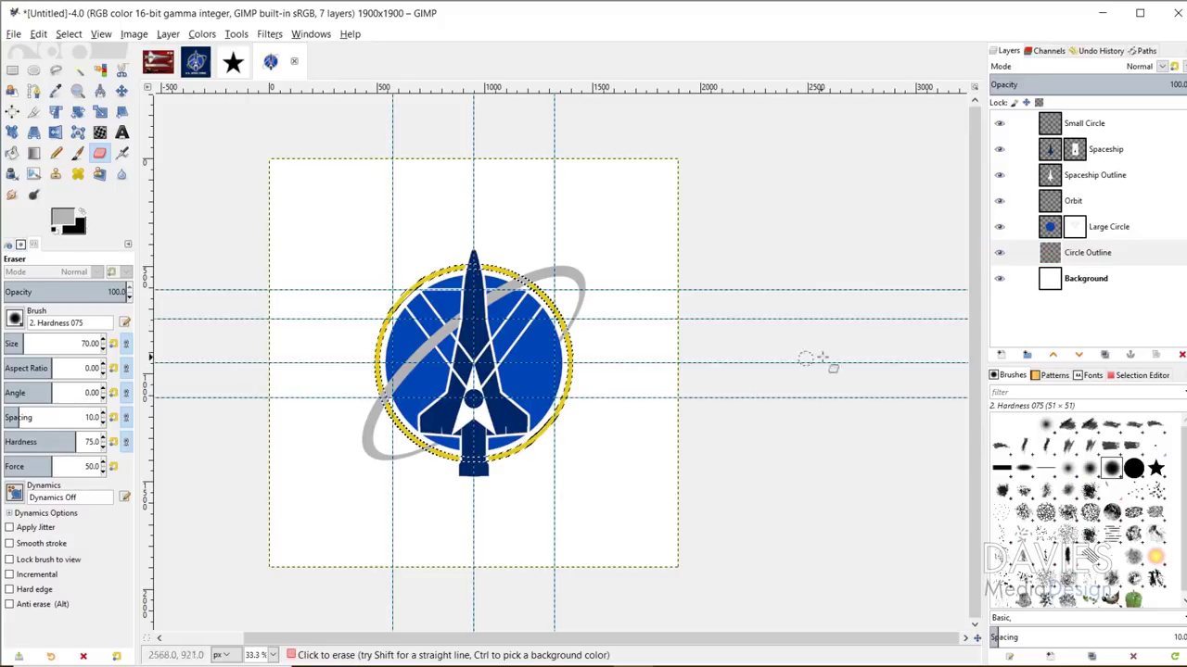
left_click(1048, 204)
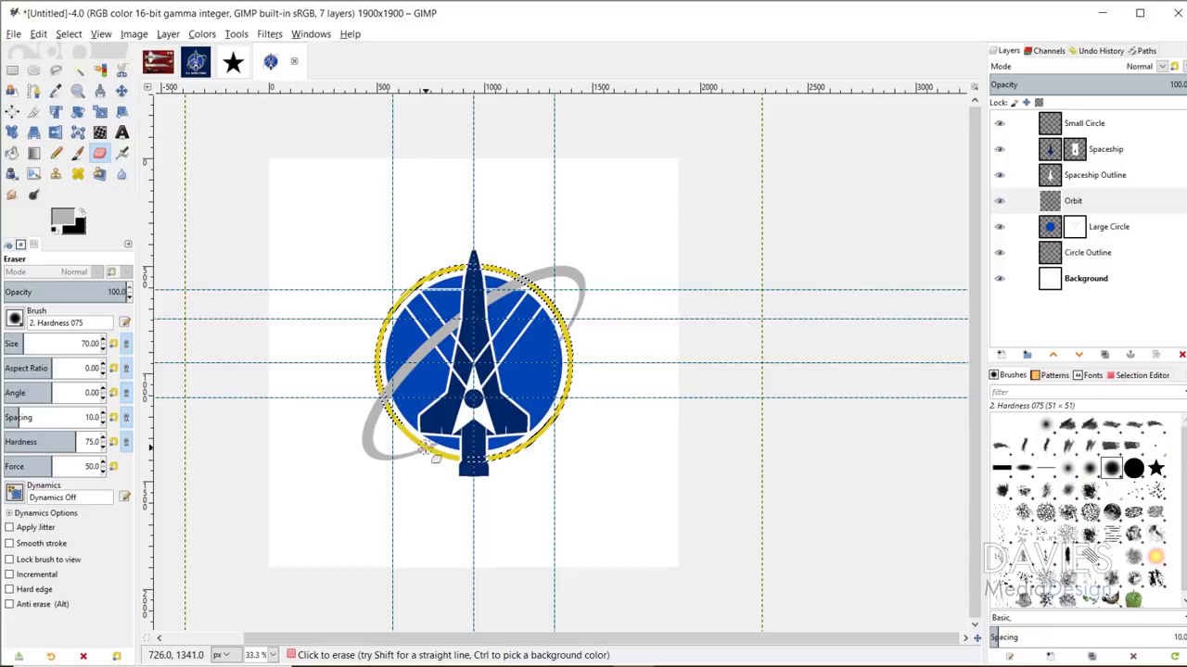
left_click(68, 33)
left_click(96, 84)
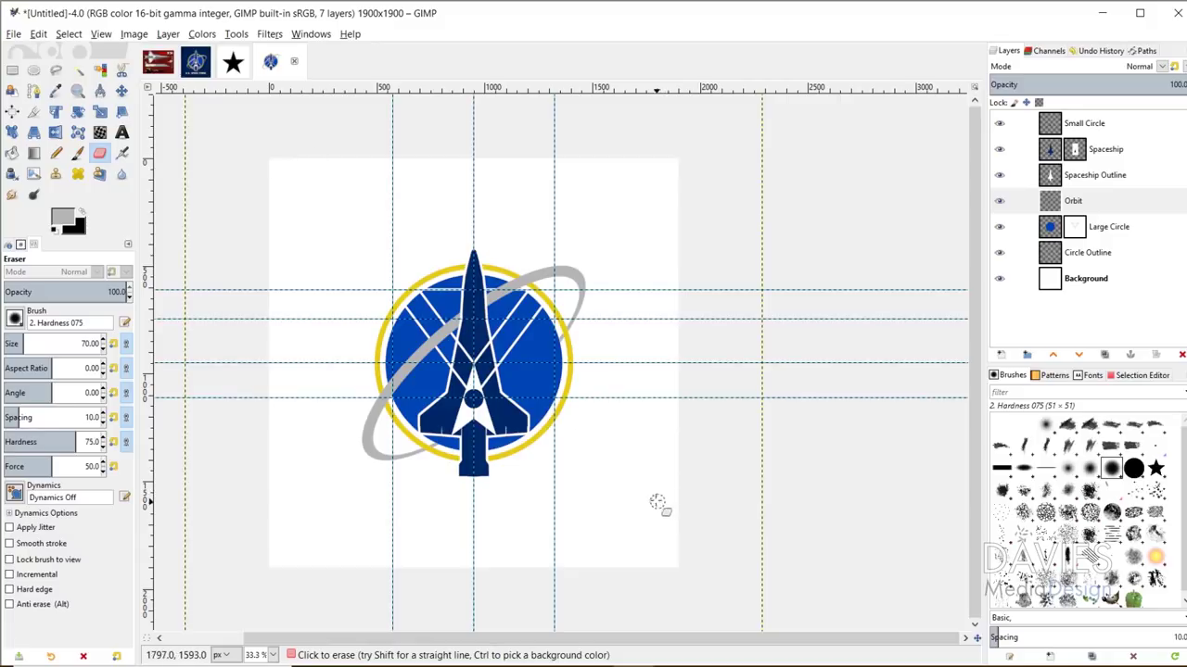
- Check the finished US Space Force Logo image, and set the working image's foreground color to the spaceship's dark blue 002868
left_click(195, 61)
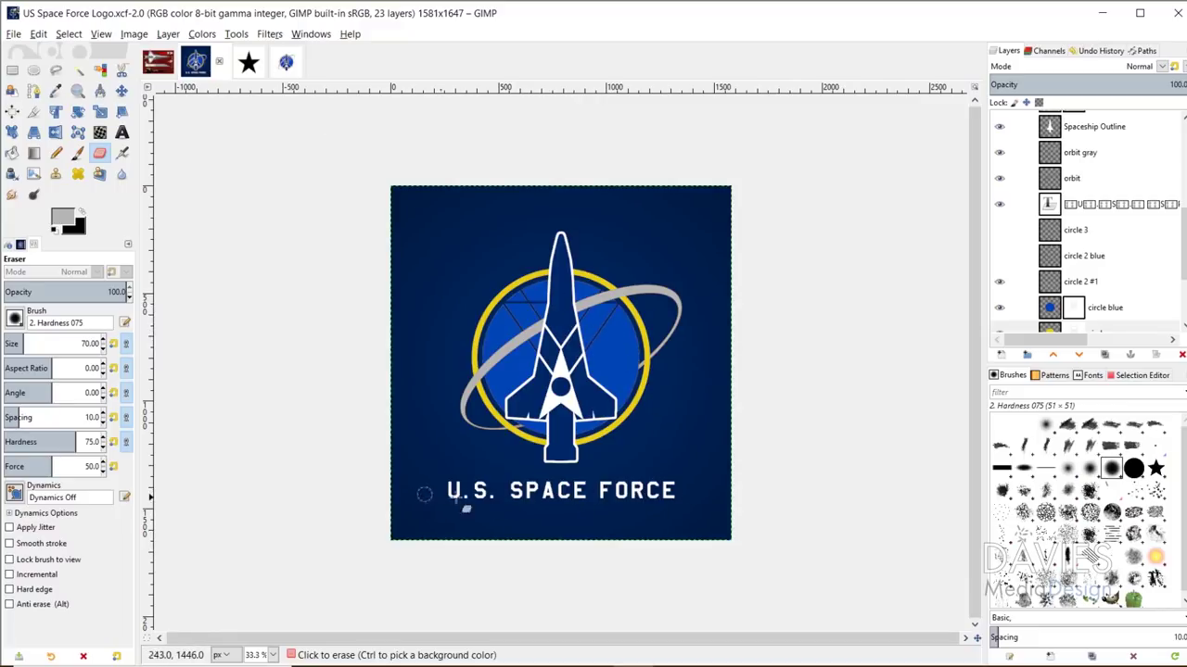
left_click(287, 65)
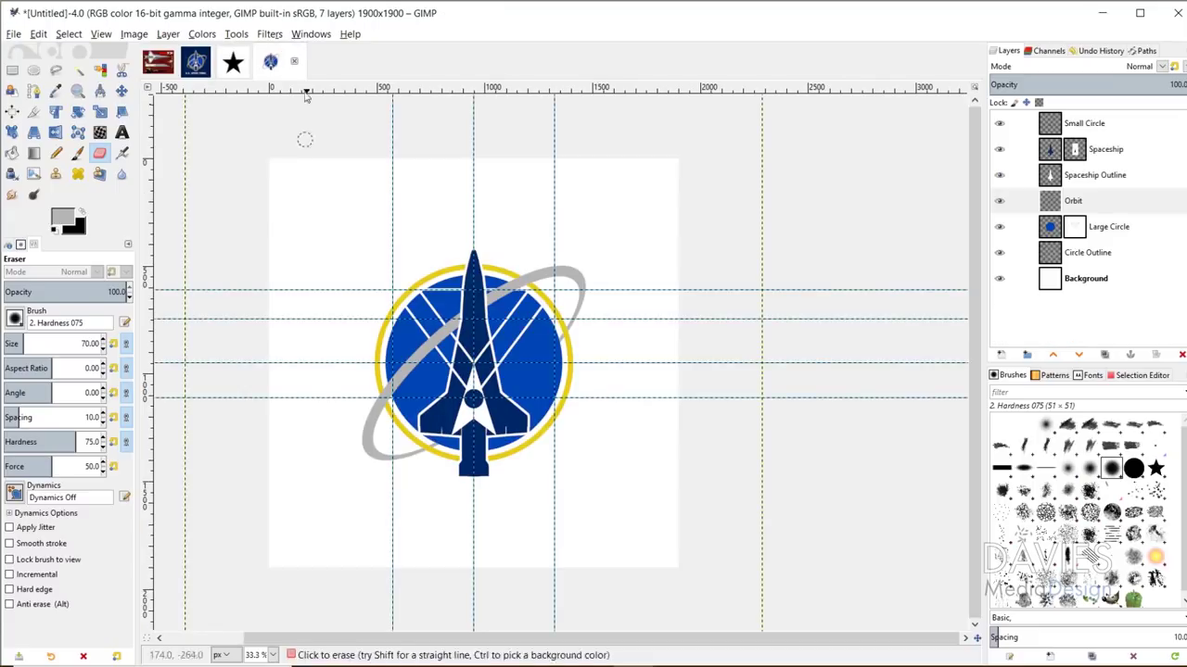
key("d")
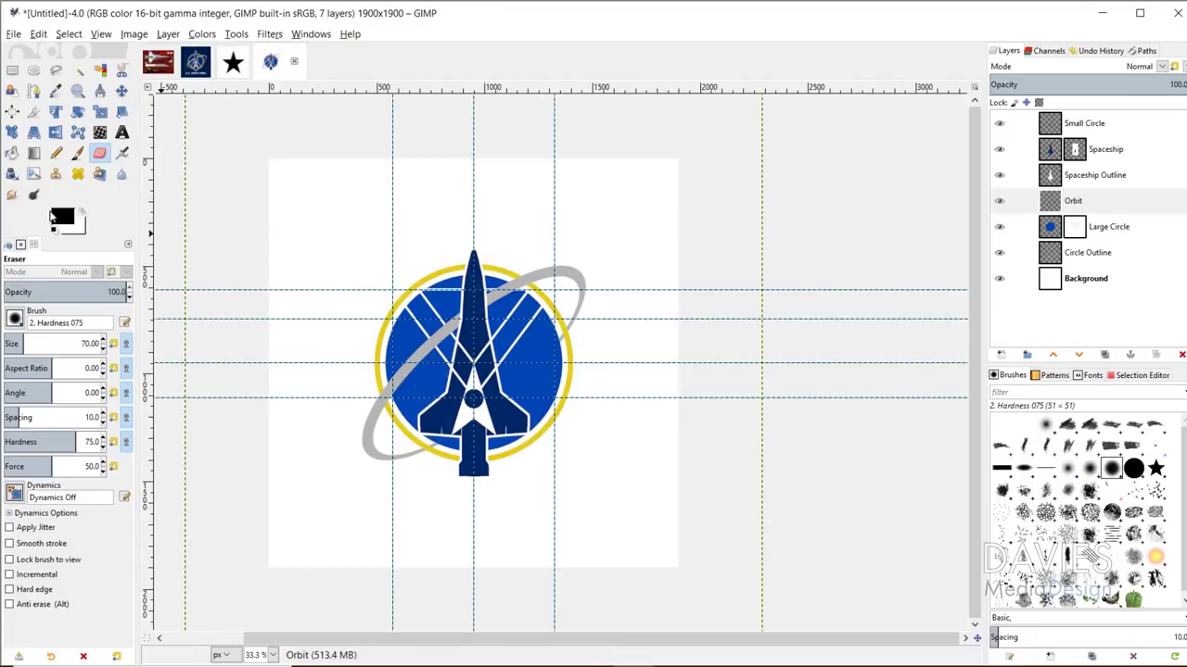
left_click(59, 219)
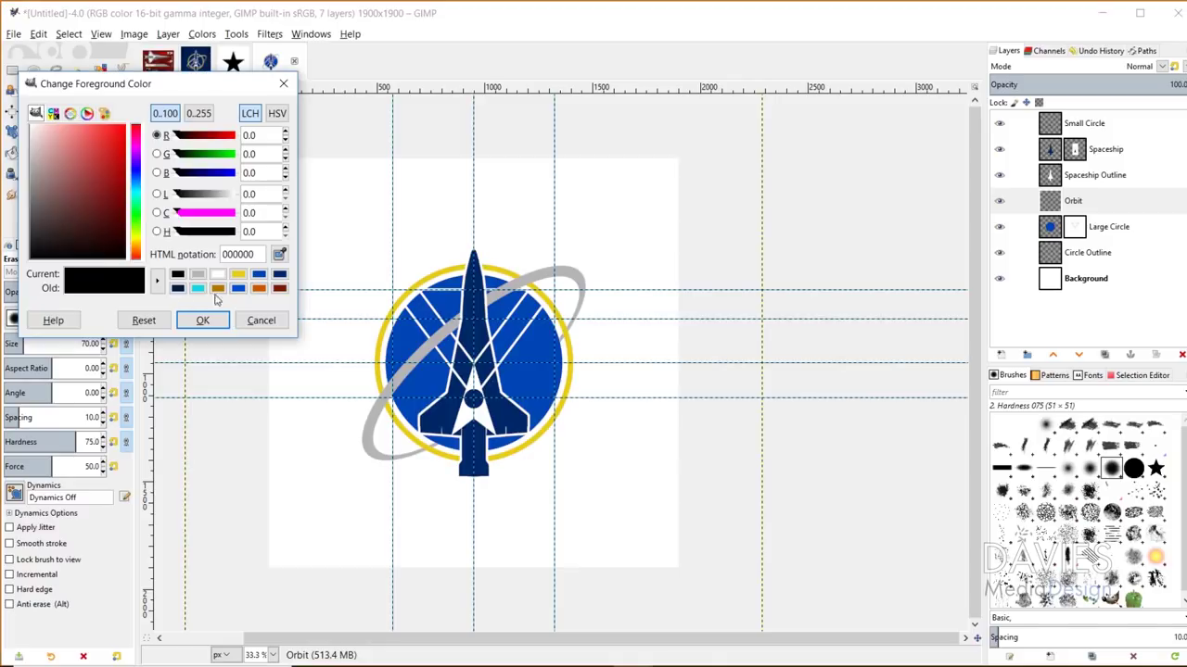
left_click(280, 255)
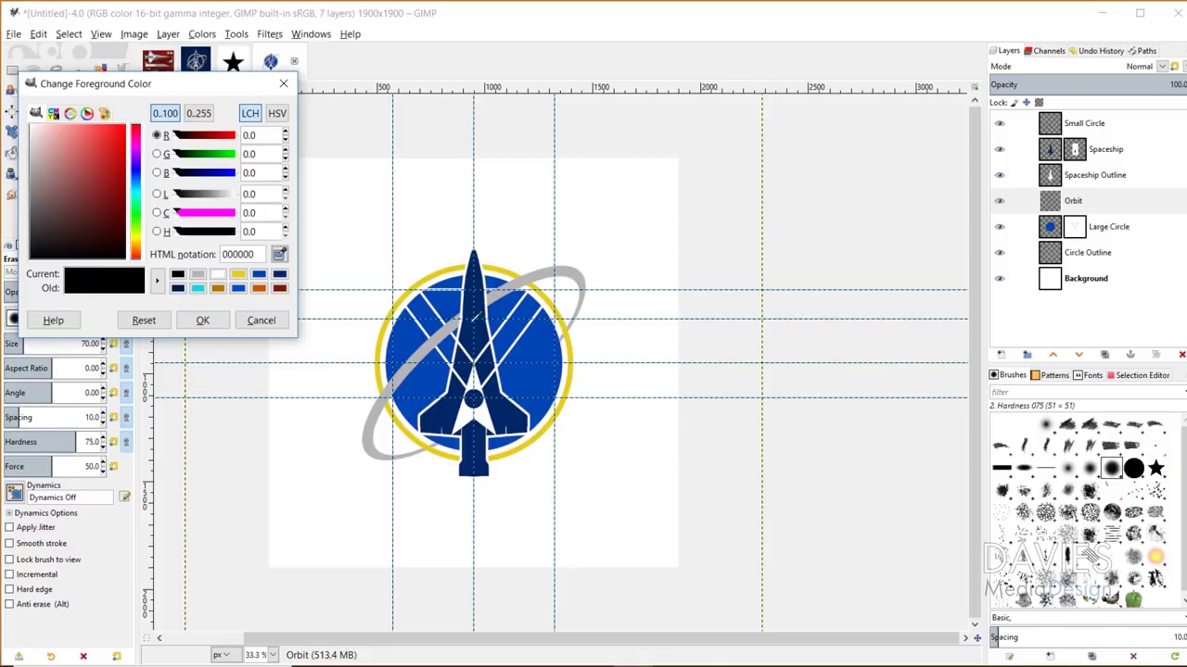
left_click(486, 272)
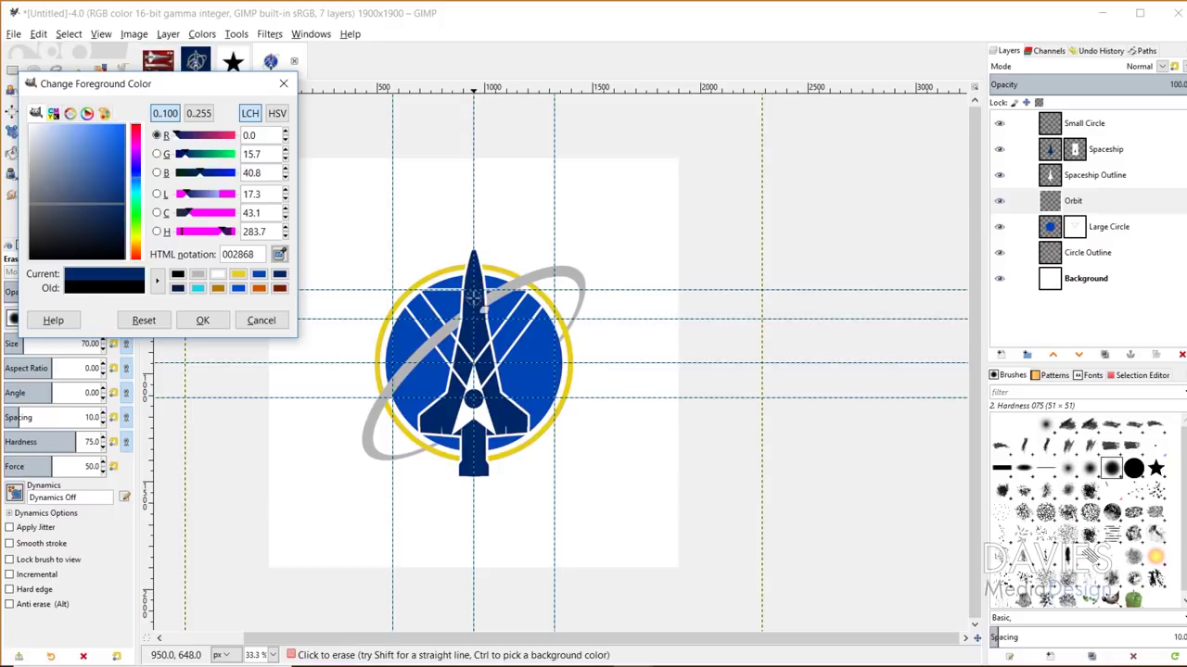
left_click_drag(253, 255, 239, 257)
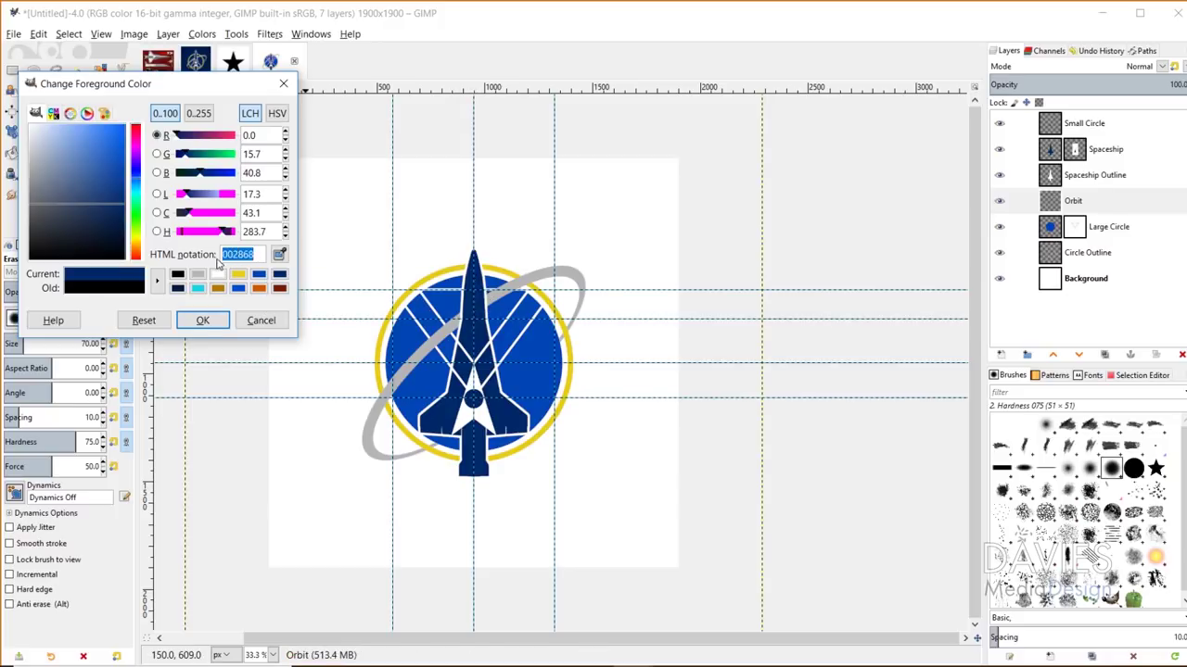
left_click(202, 320)
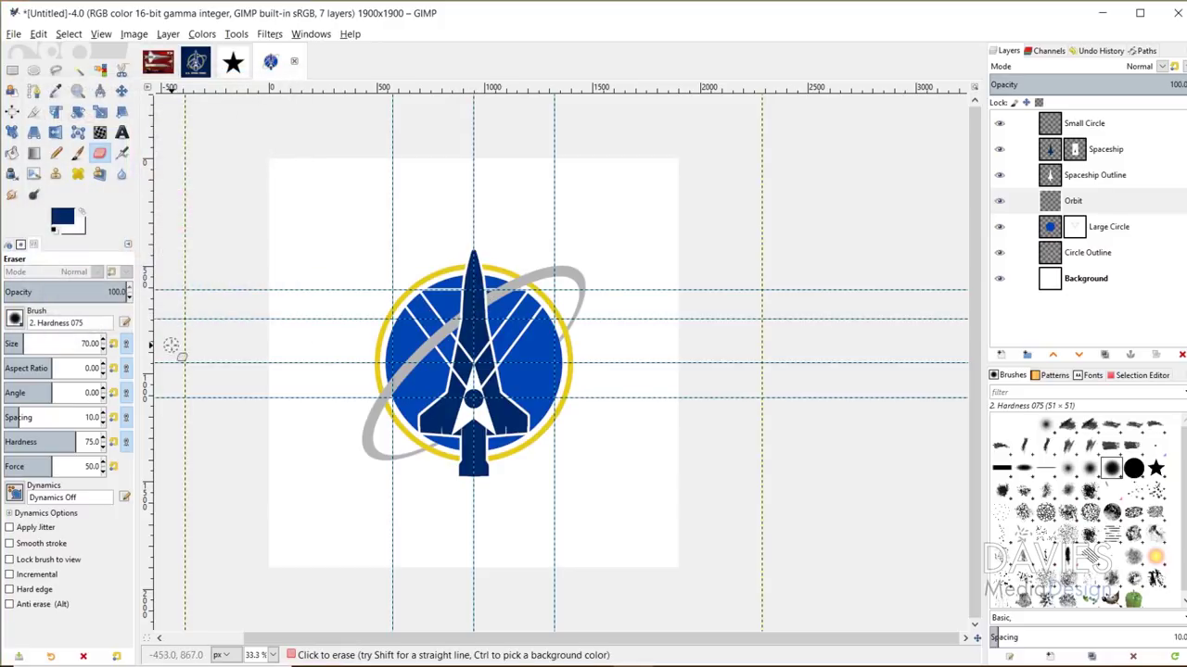
- Set the background color to a darker shade of the spaceship's sampled blue, with the blue channel lowered to 22.0 (002838)
left_click(82, 228)
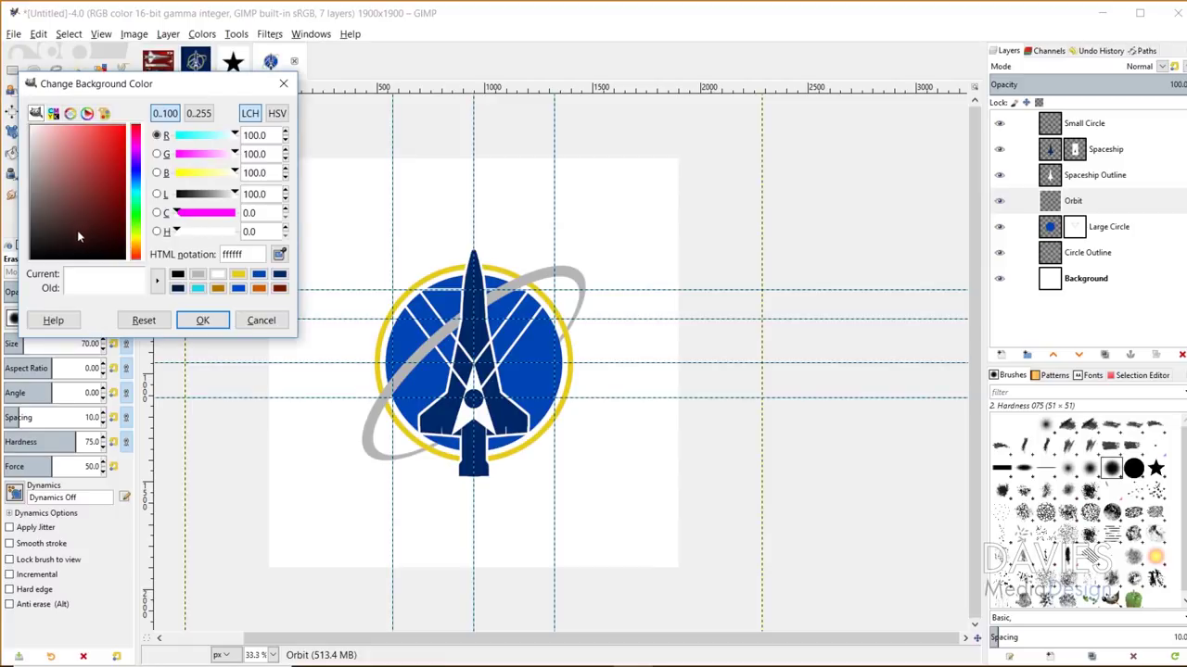
left_click(282, 252)
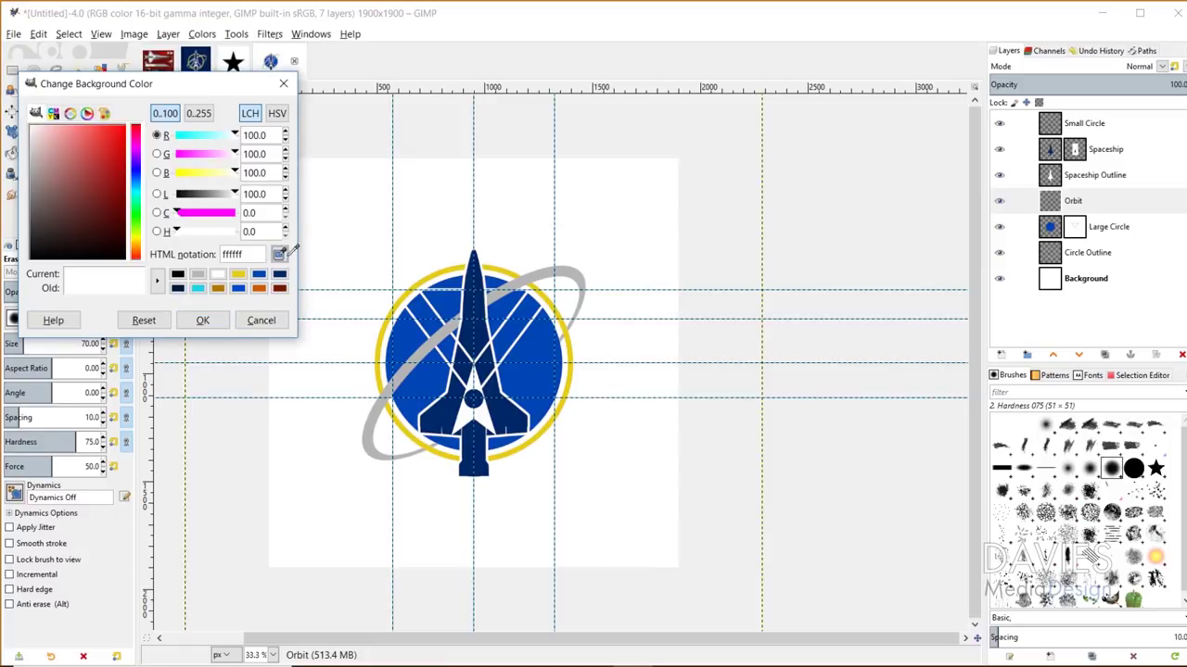
left_click(482, 274)
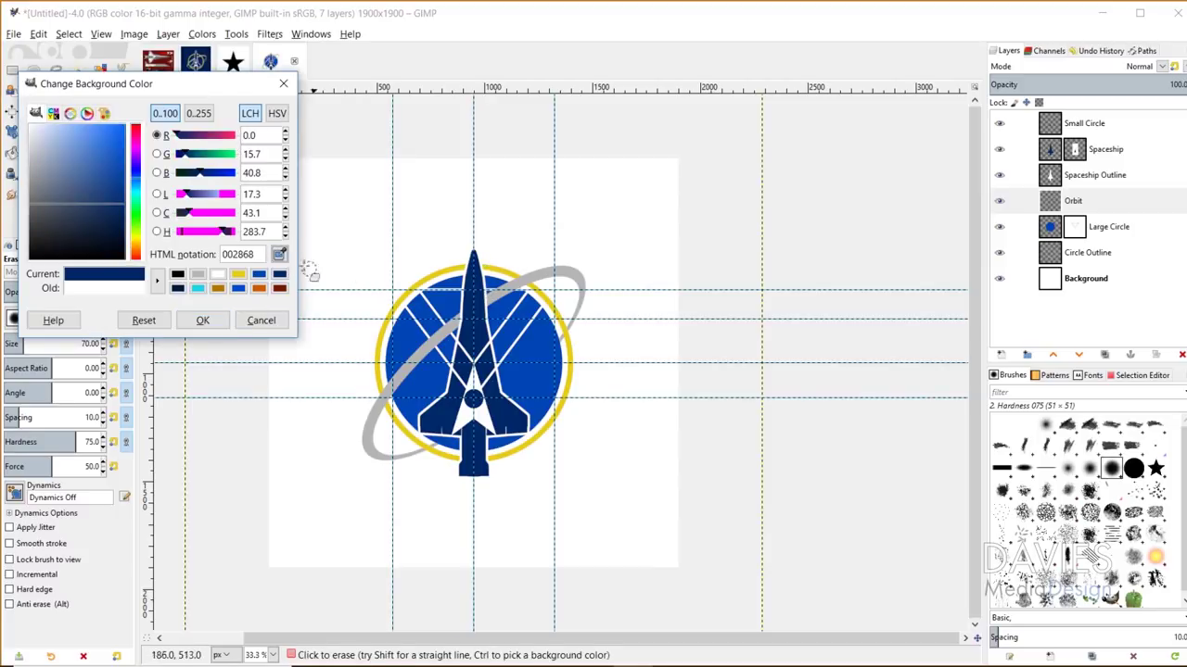
left_click_drag(200, 180, 192, 185)
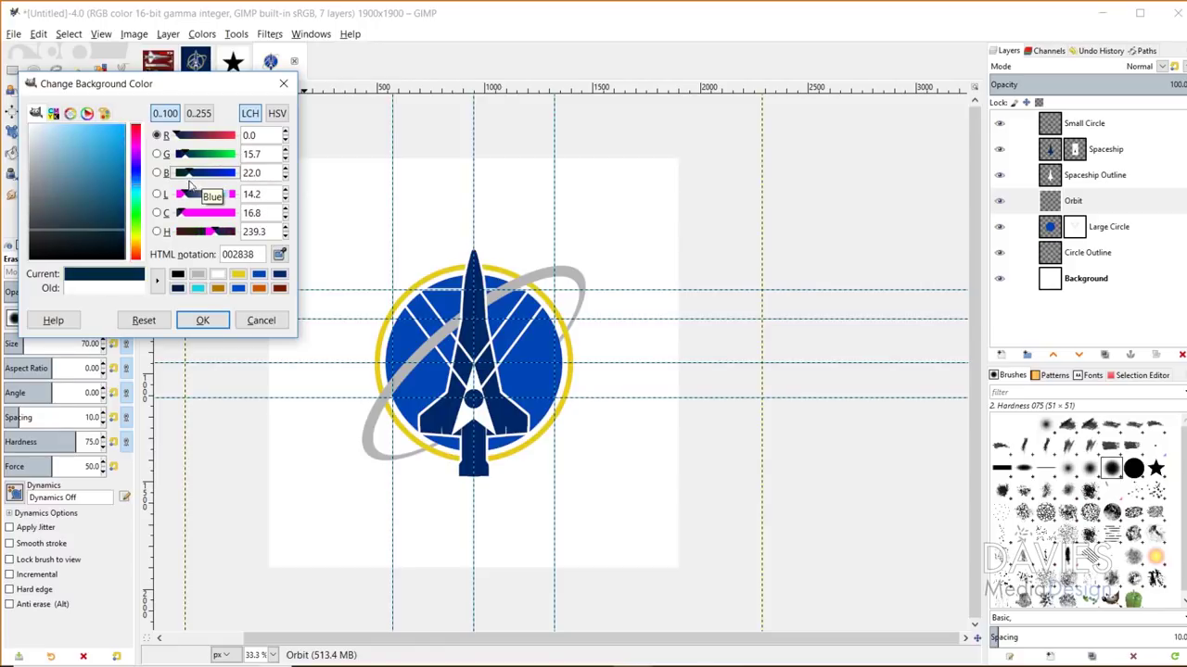
left_click(202, 319)
- Draw a radial FG to BG (RGB) gradient on the Background layer from the canvas center toward its lower-right corner, and reverse its direction
key("g")
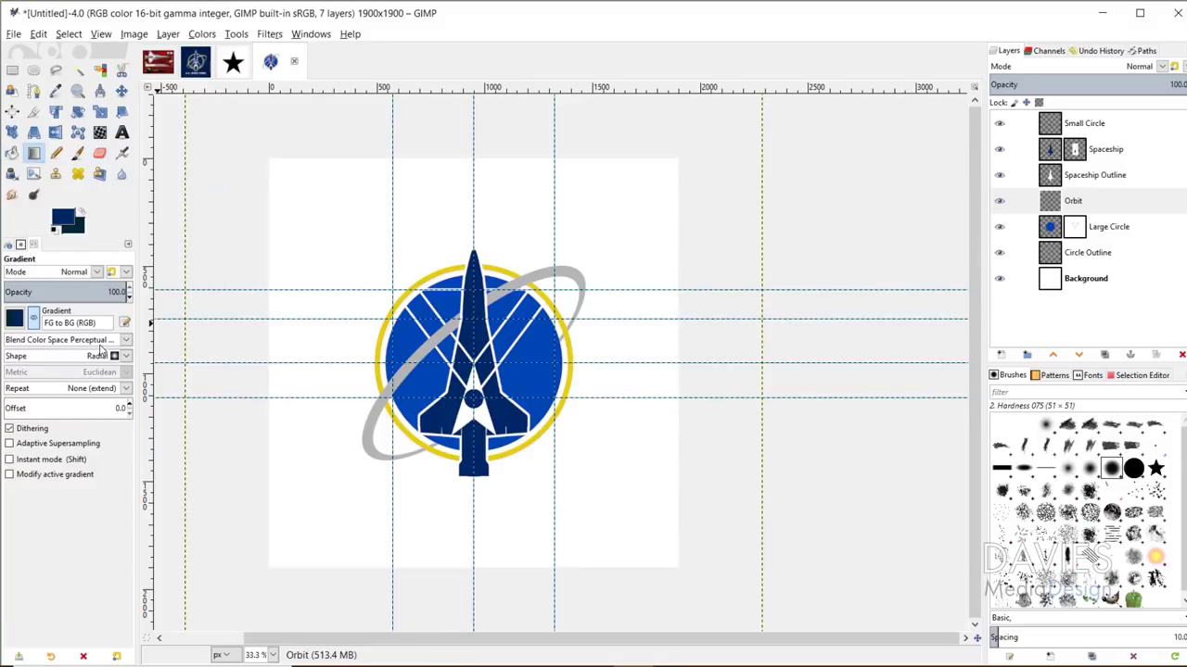
left_click(126, 357)
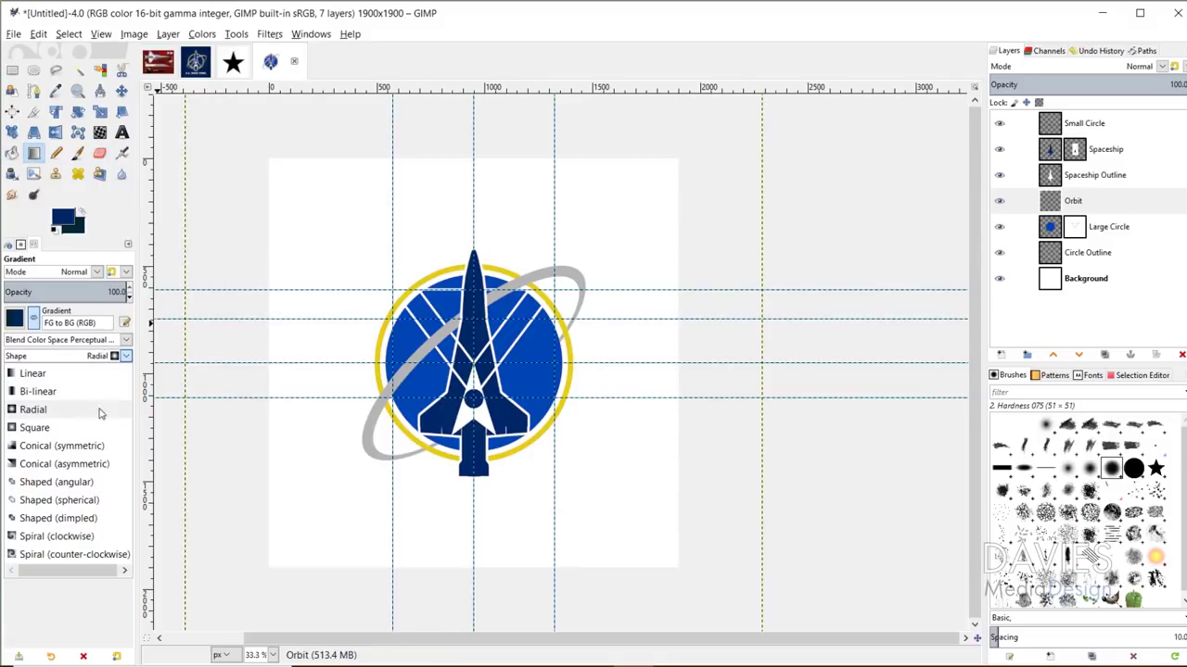
left_click(126, 357)
left_click(23, 319)
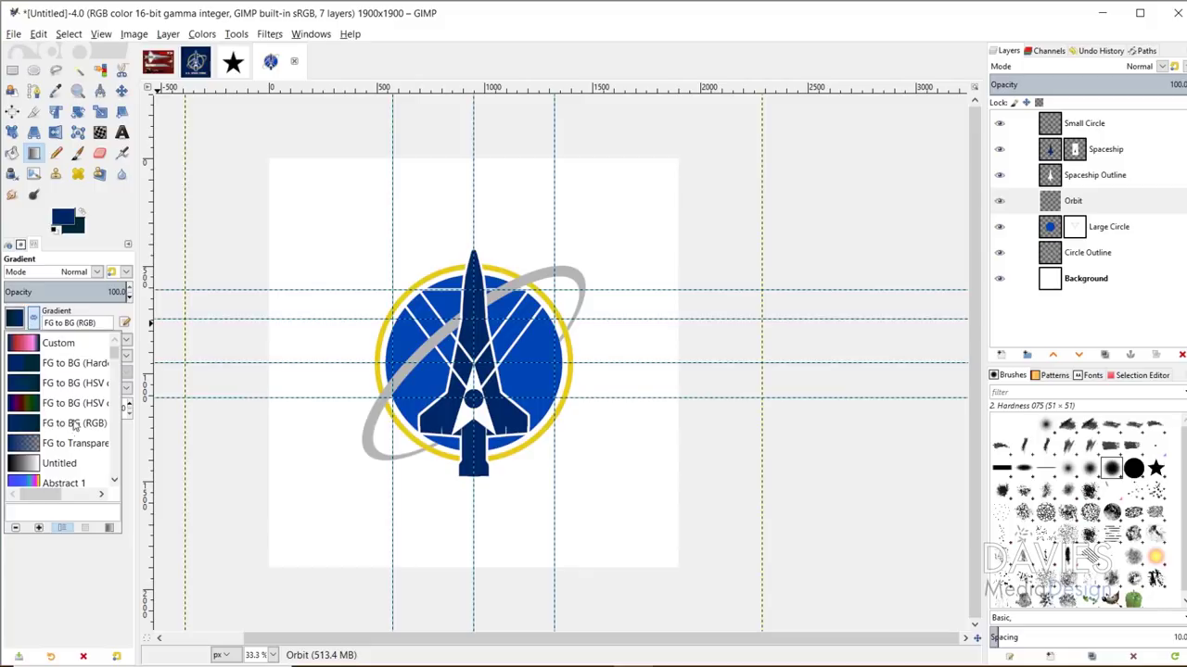
left_click(34, 336)
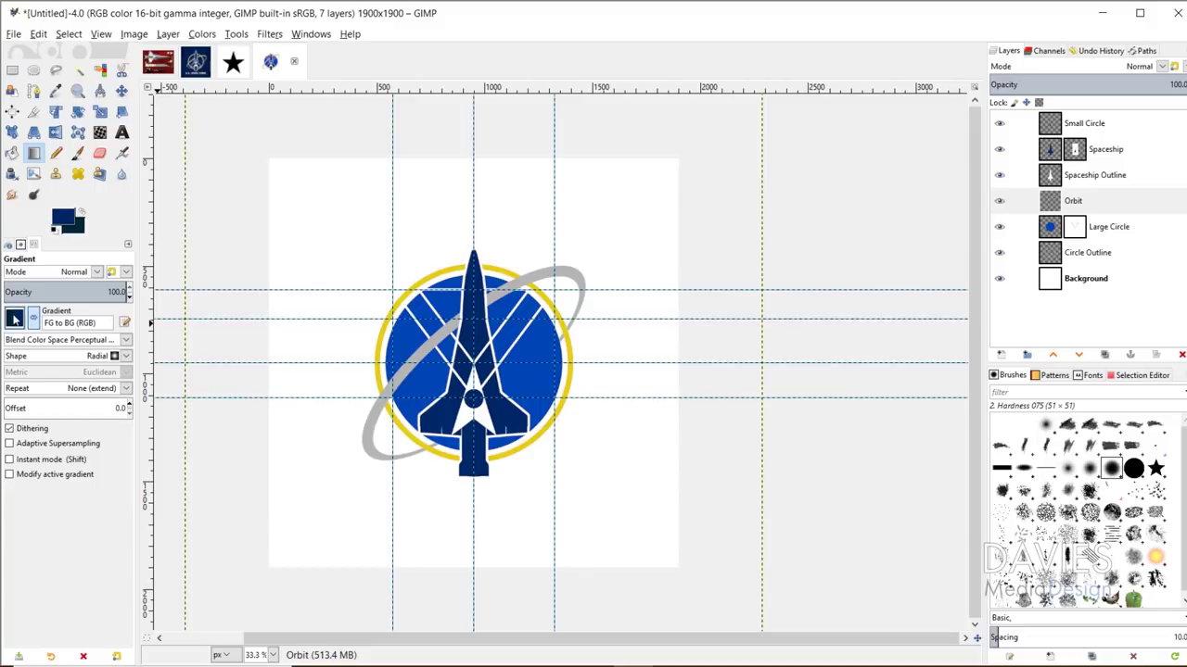
left_click(1054, 284)
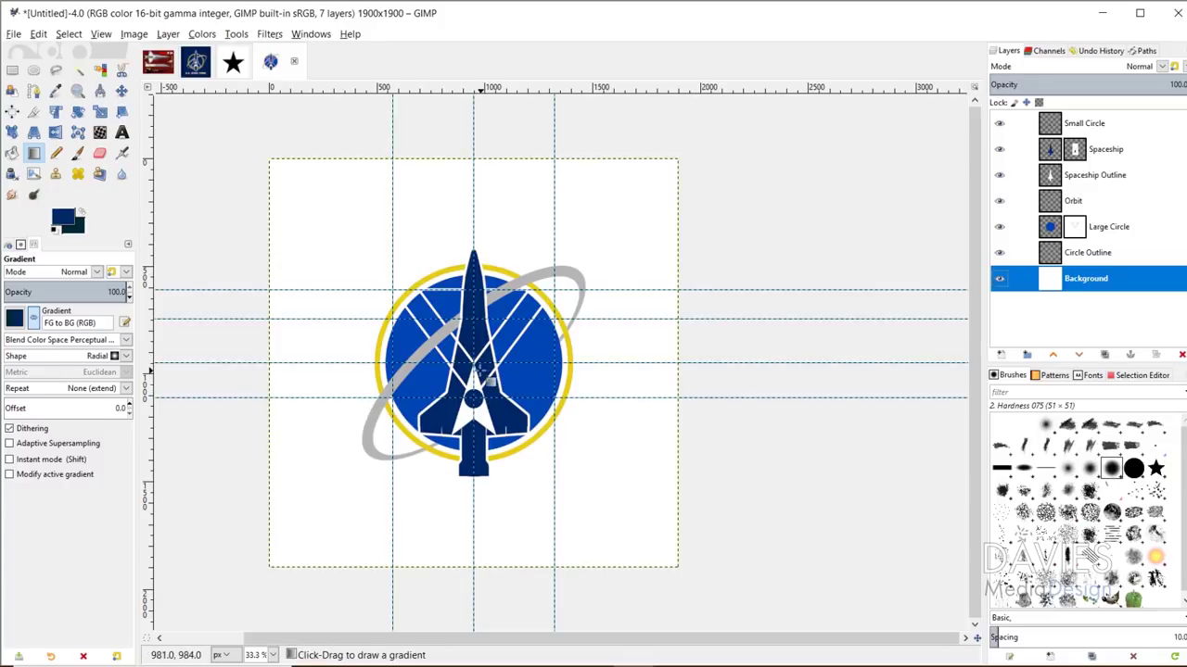
left_click_drag(474, 369, 660, 552)
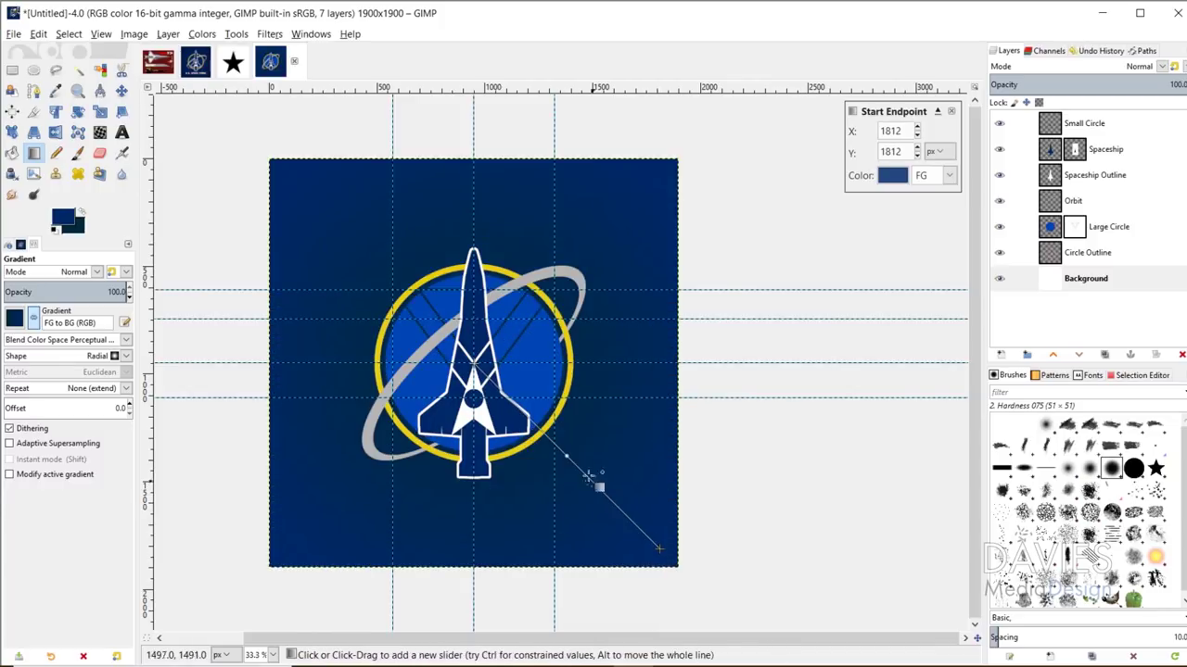
left_click(34, 319)
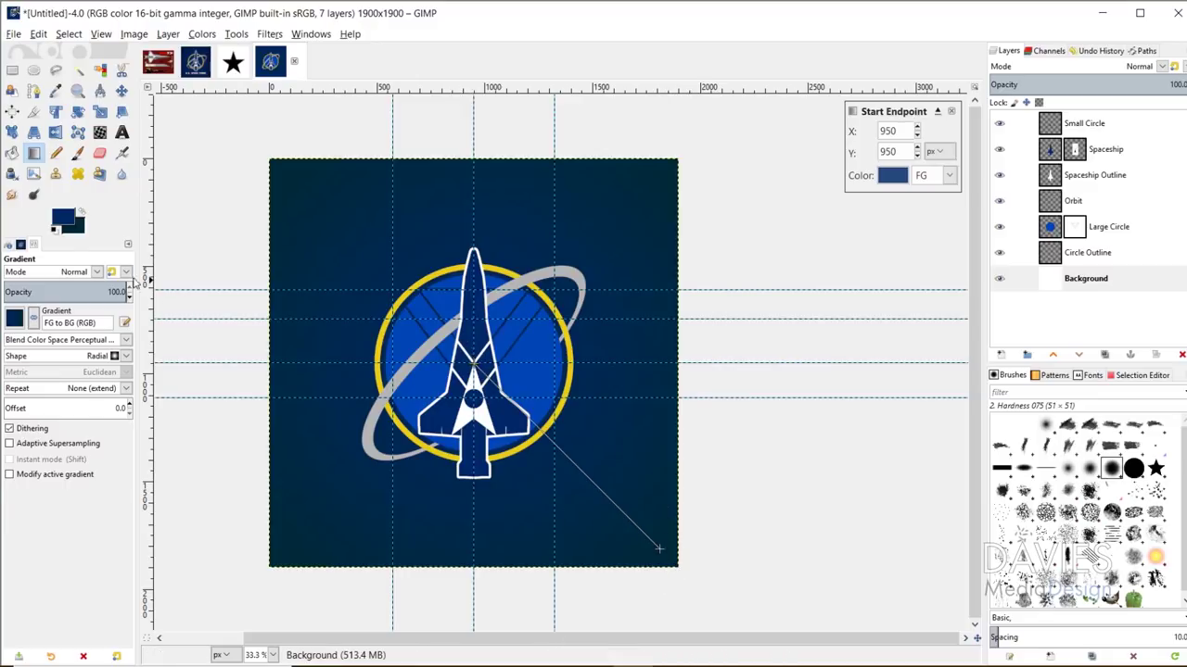
- Set the background color to 00284c to soften the gradient's outer tone, and commit the gradient
left_click(83, 233)
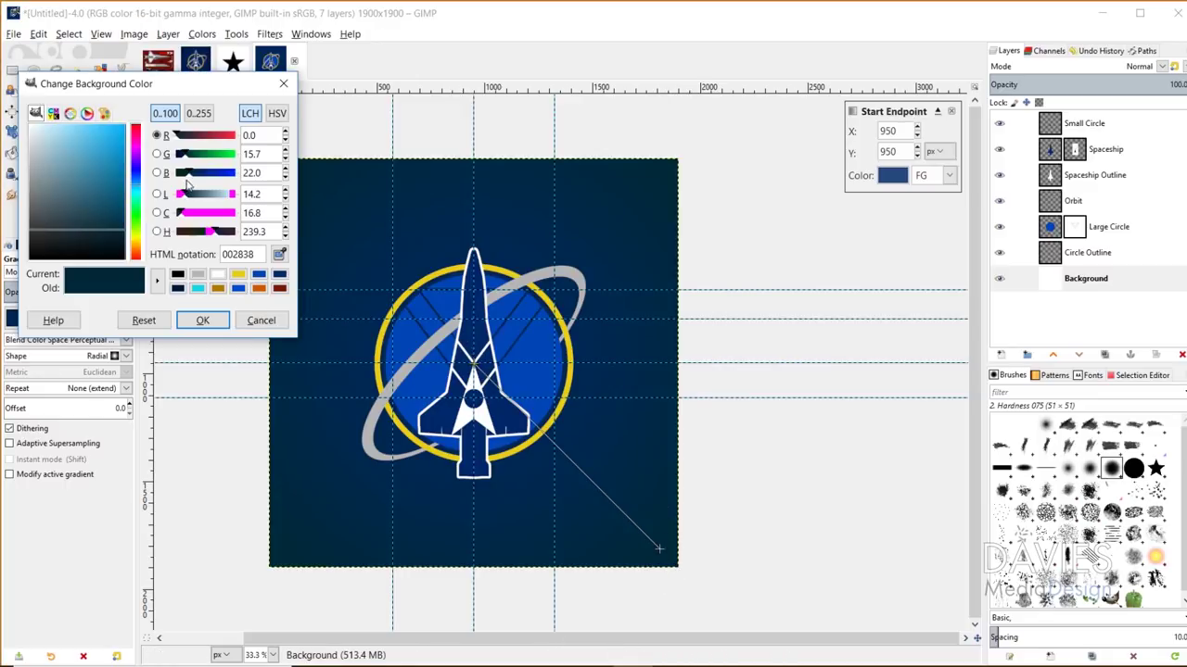
left_click_drag(188, 180, 194, 179)
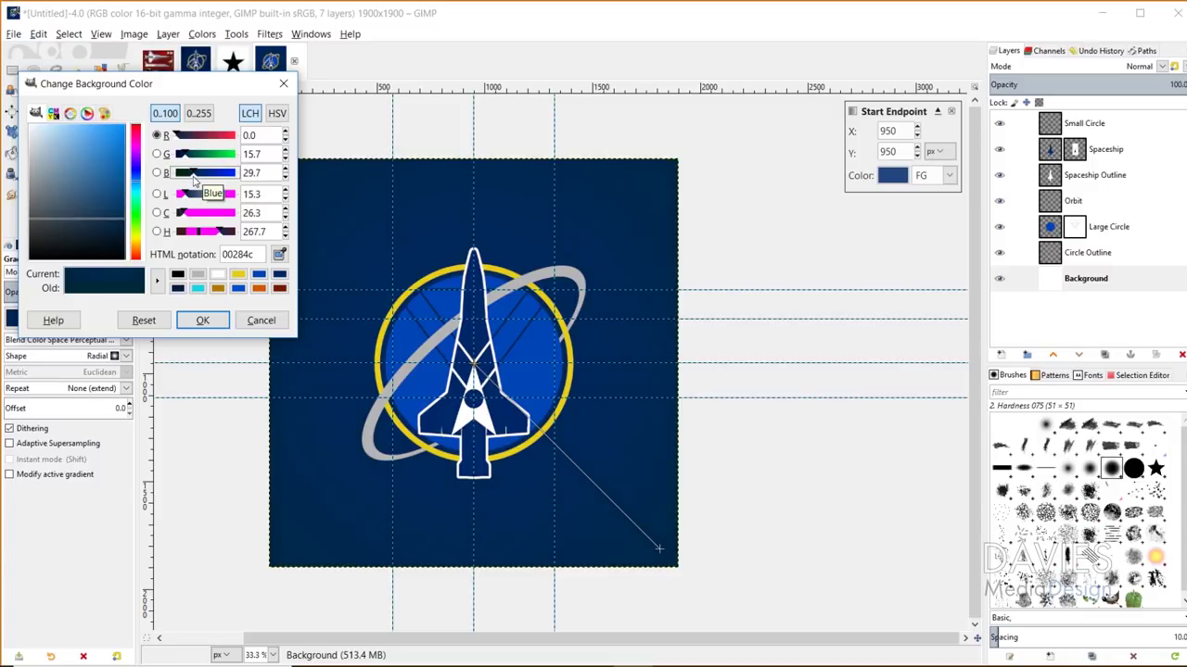
left_click(200, 321)
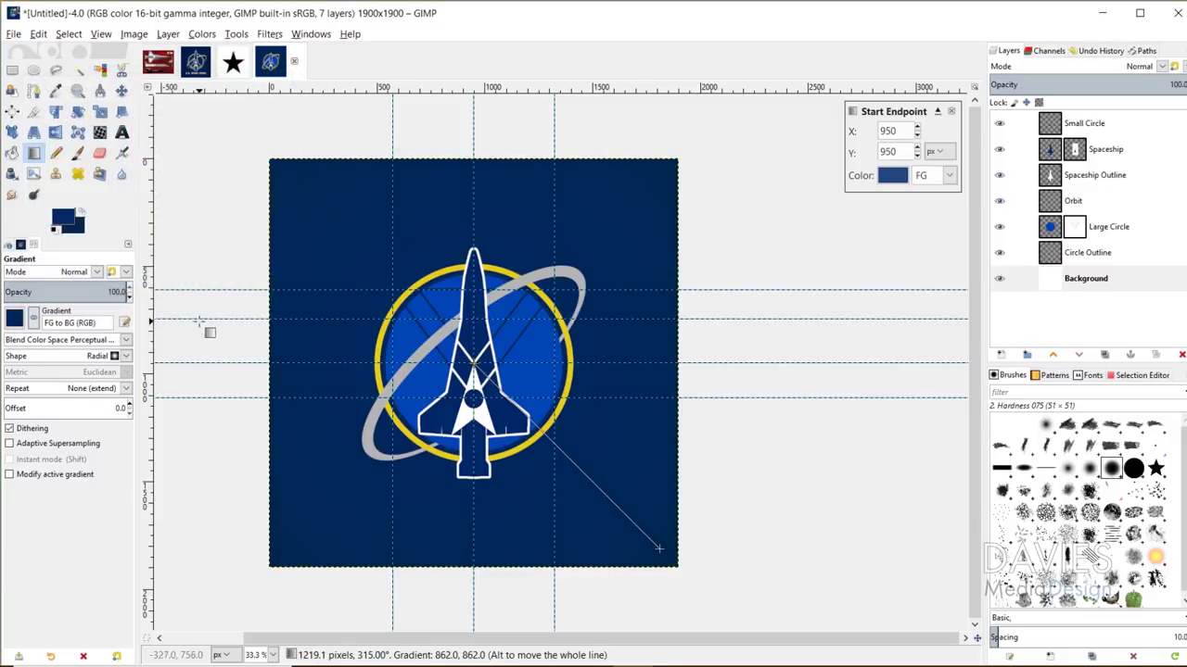
left_click(122, 90)
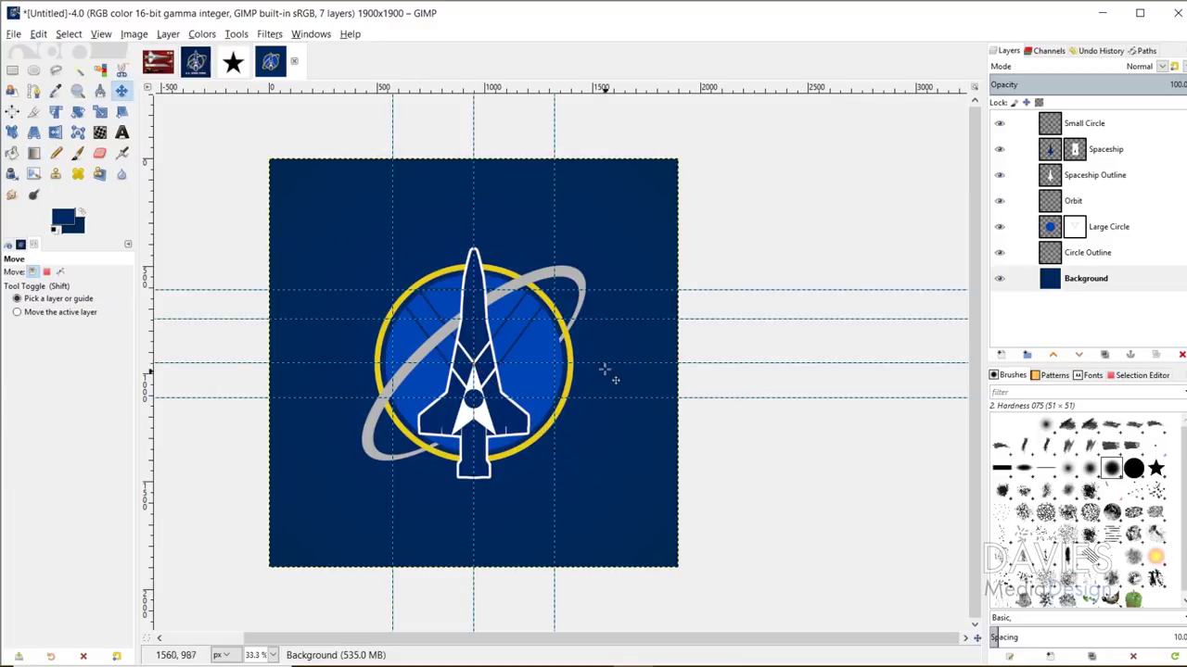
- Start a text box below the spaceship with the AmarilloUSAF font at 128 px, and set its color to white ffffff
left_click(121, 132)
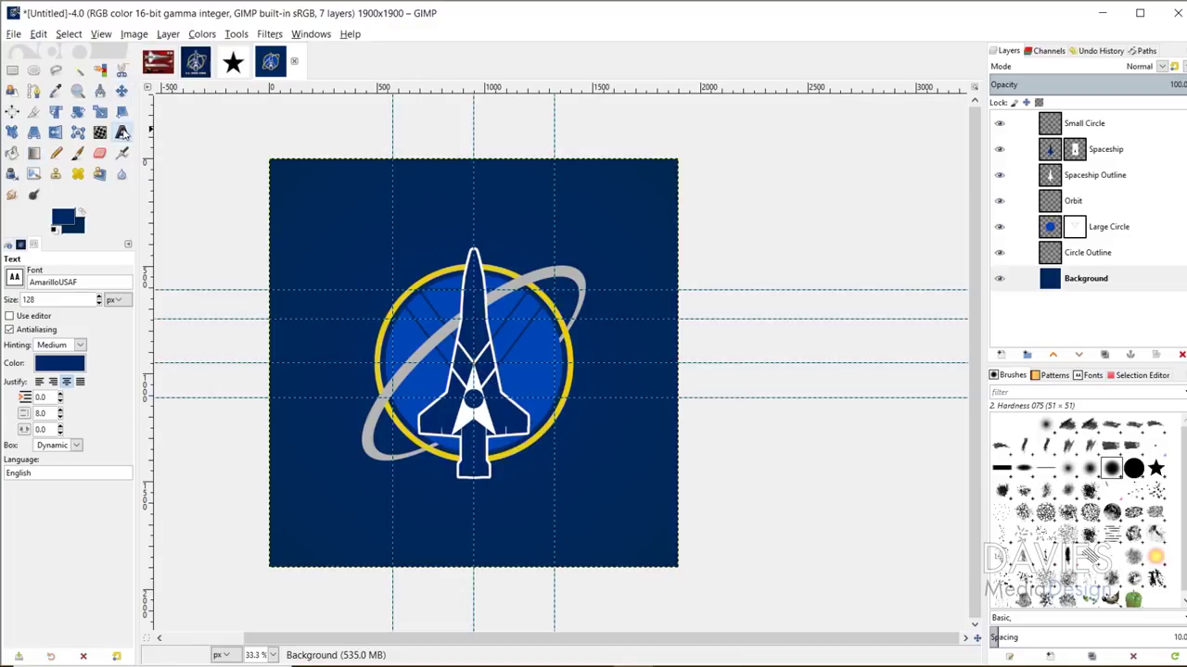
left_click(401, 504)
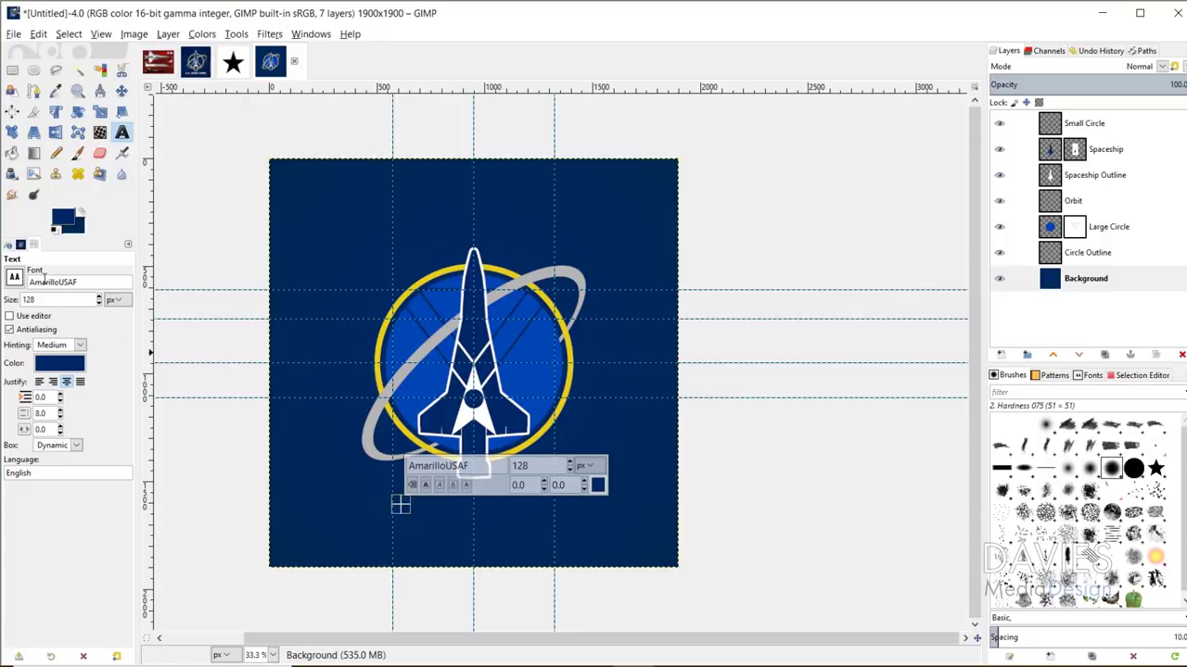
left_click(14, 279)
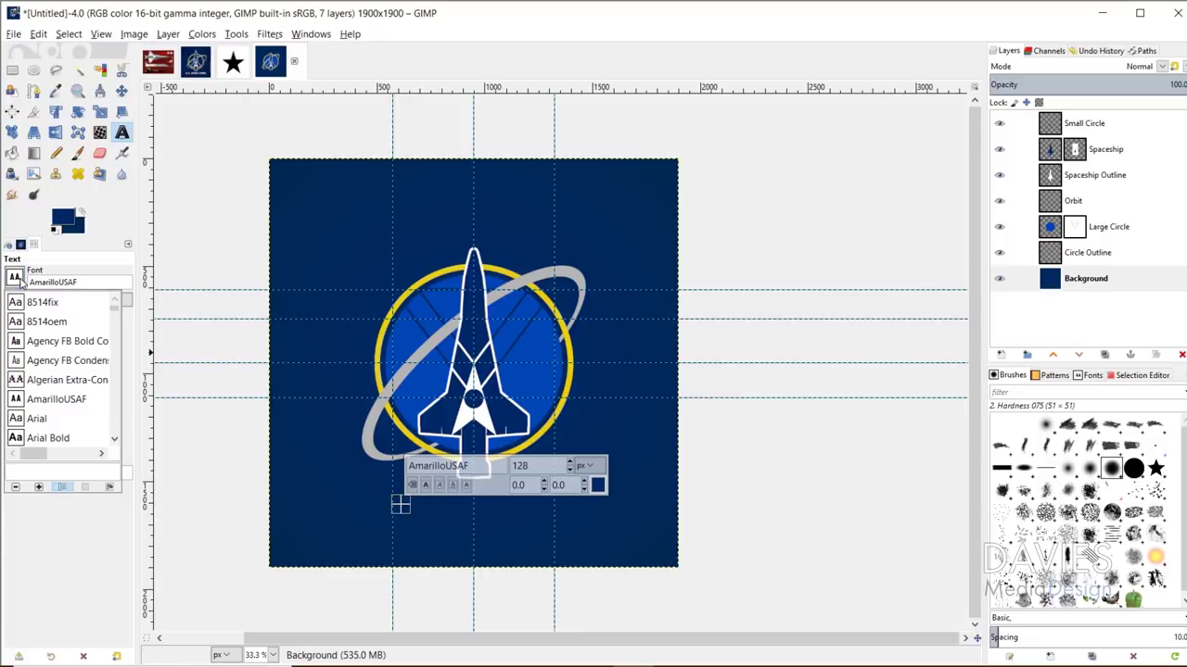
left_click(108, 489)
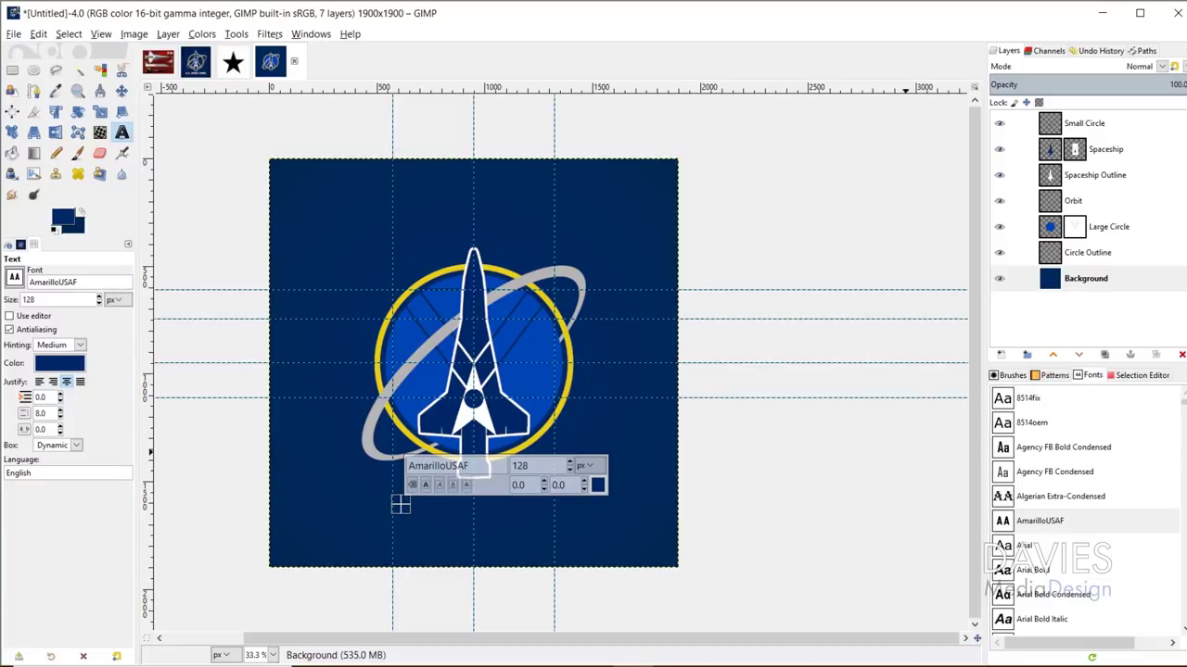
left_click(1024, 525)
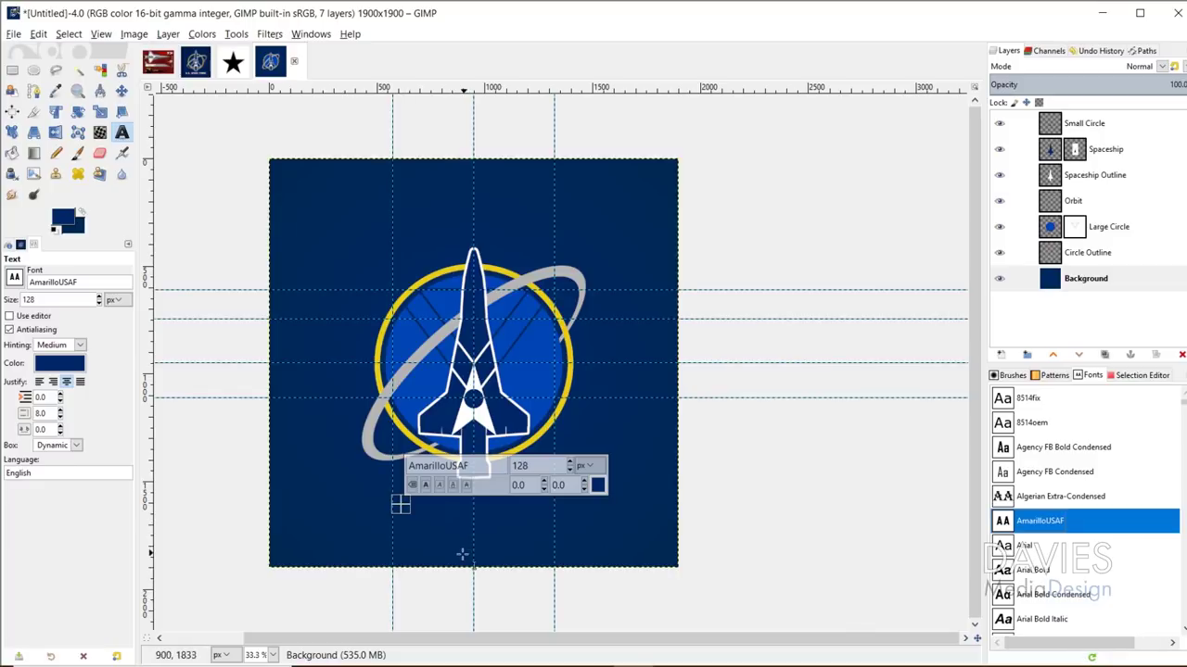
left_click(59, 362)
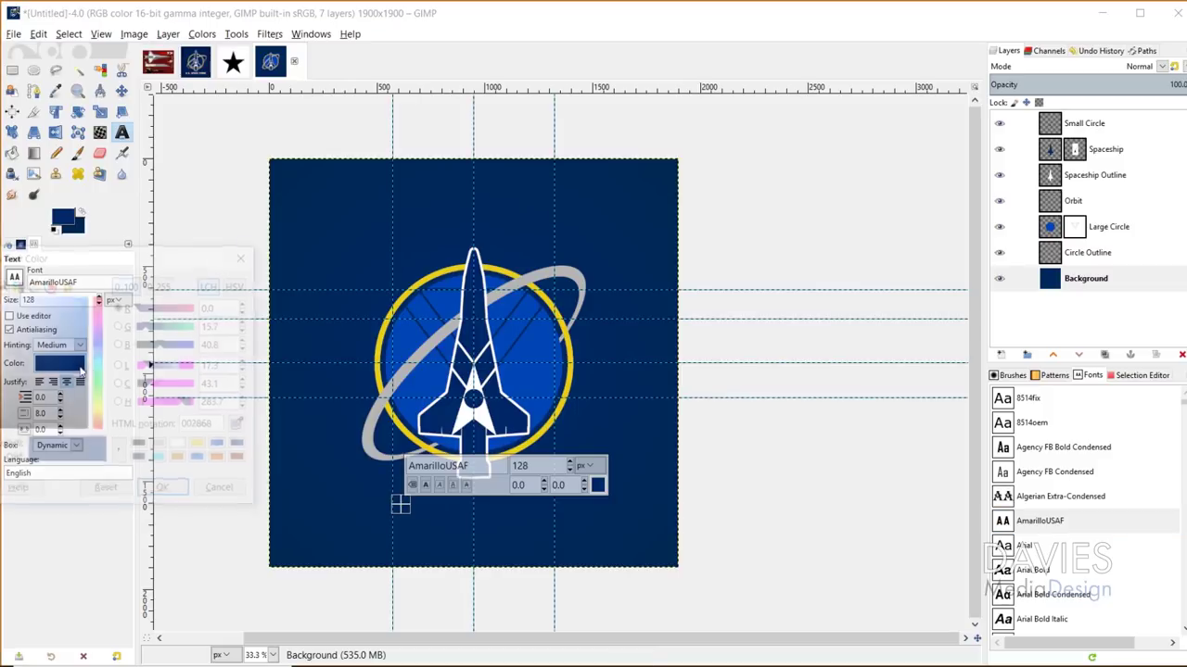
left_click(180, 447)
left_click(164, 491)
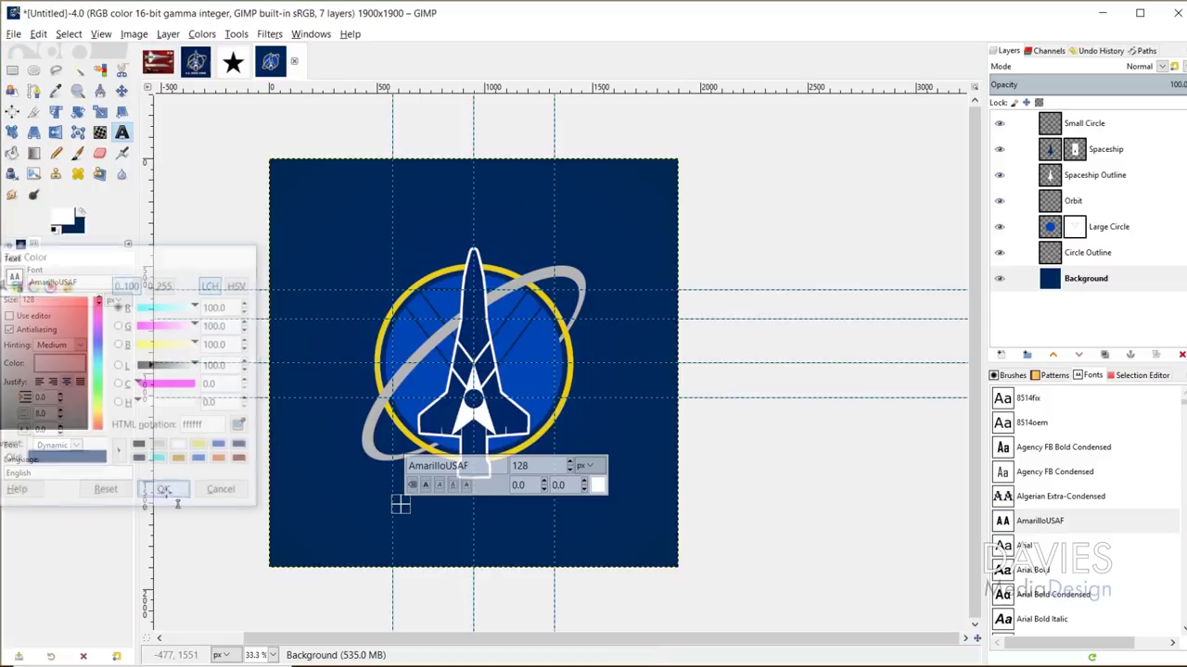
- Enter the text "U.S. space force" in the text box below the spaceship
type("U")
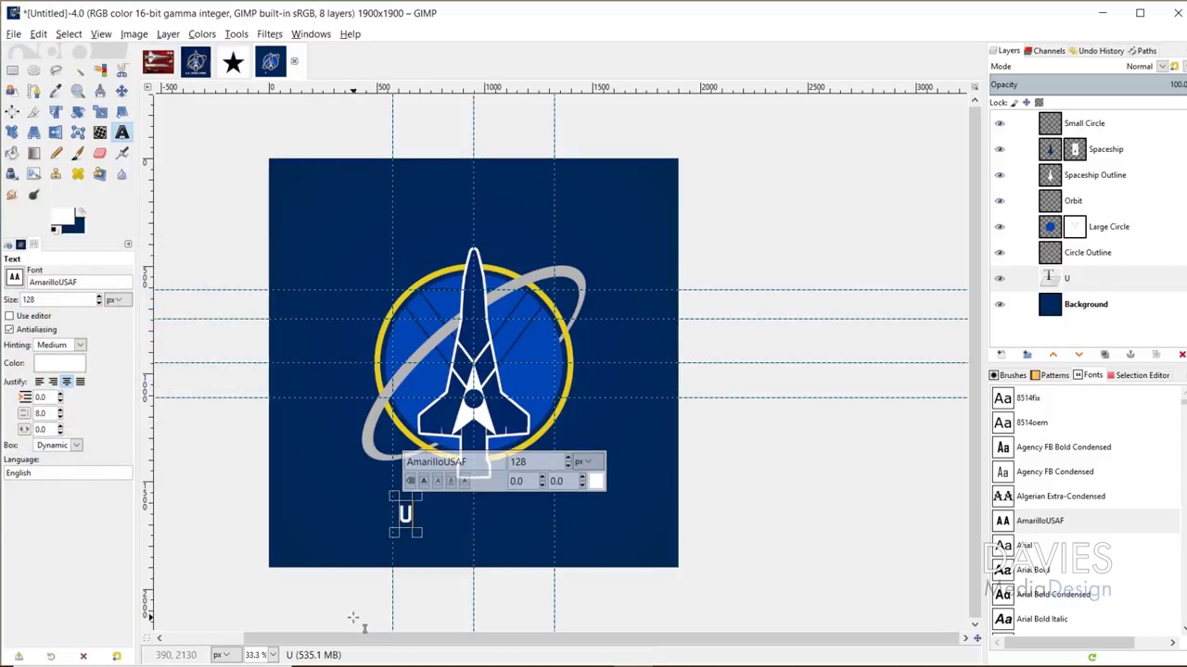
type(".S.")
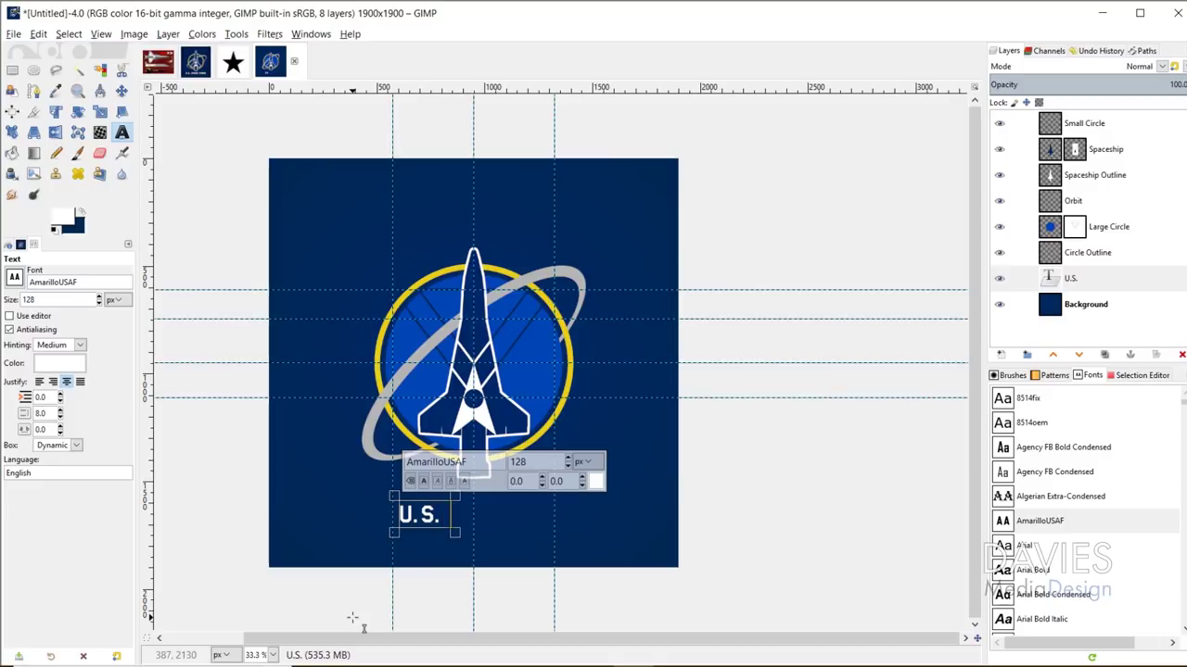
type(" space force")
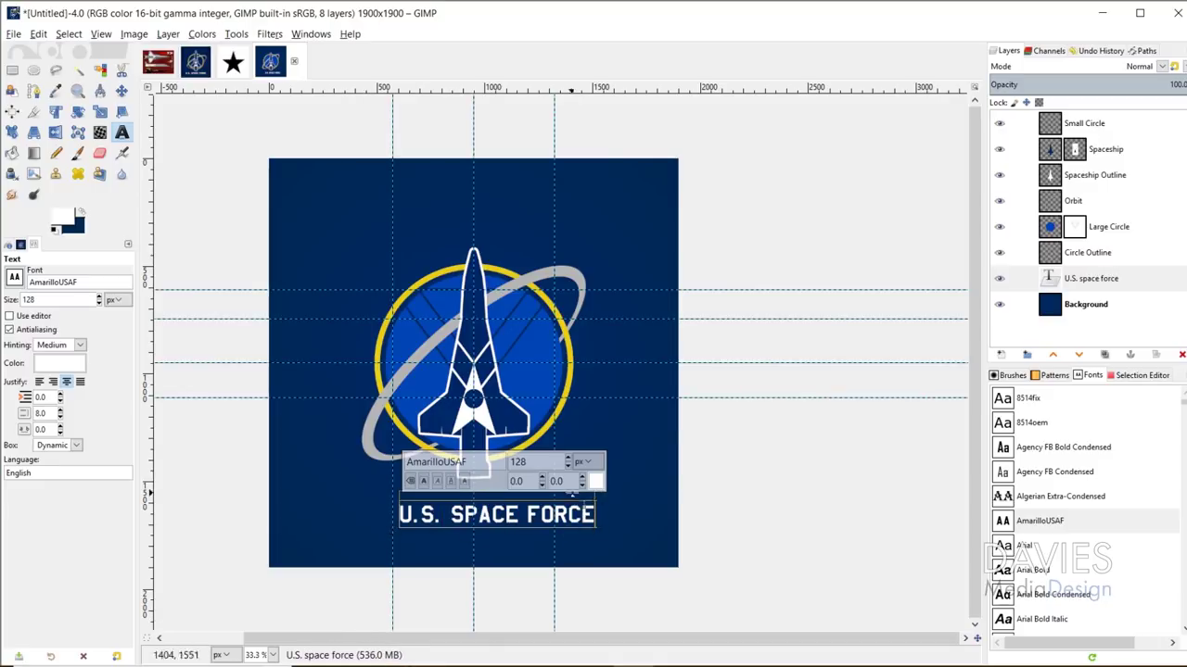
- Set the kerning of the whole U.S. space force text to 20.0, and center the text beneath the spaceship
left_click(582, 477)
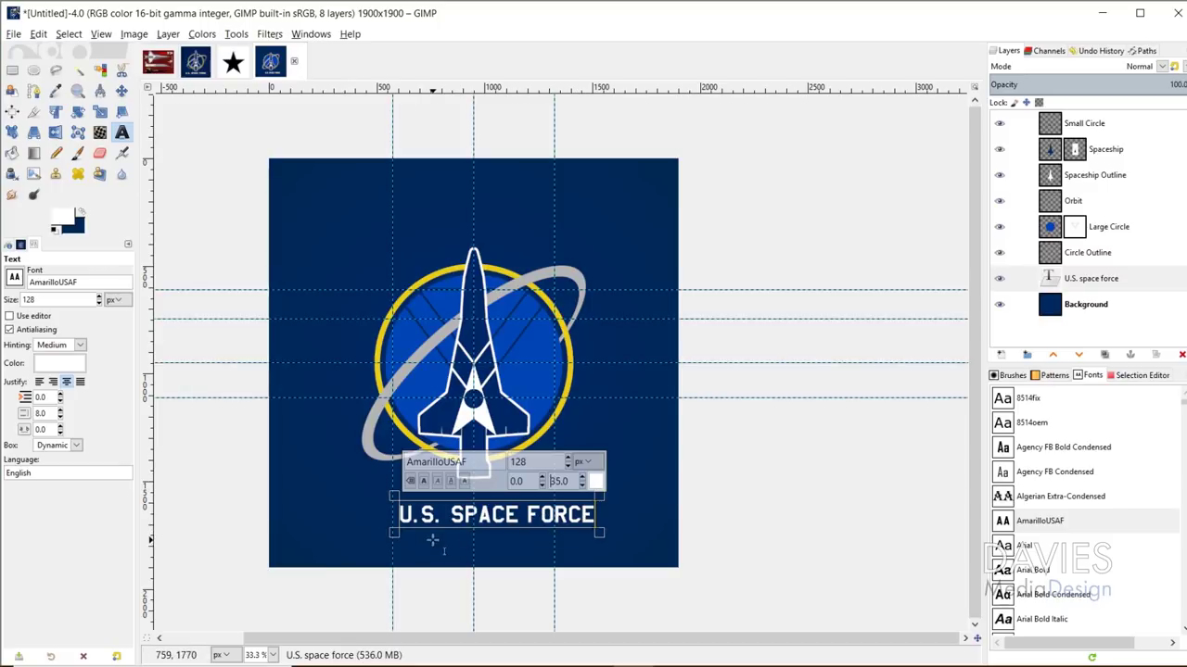
key("ctrl+a")
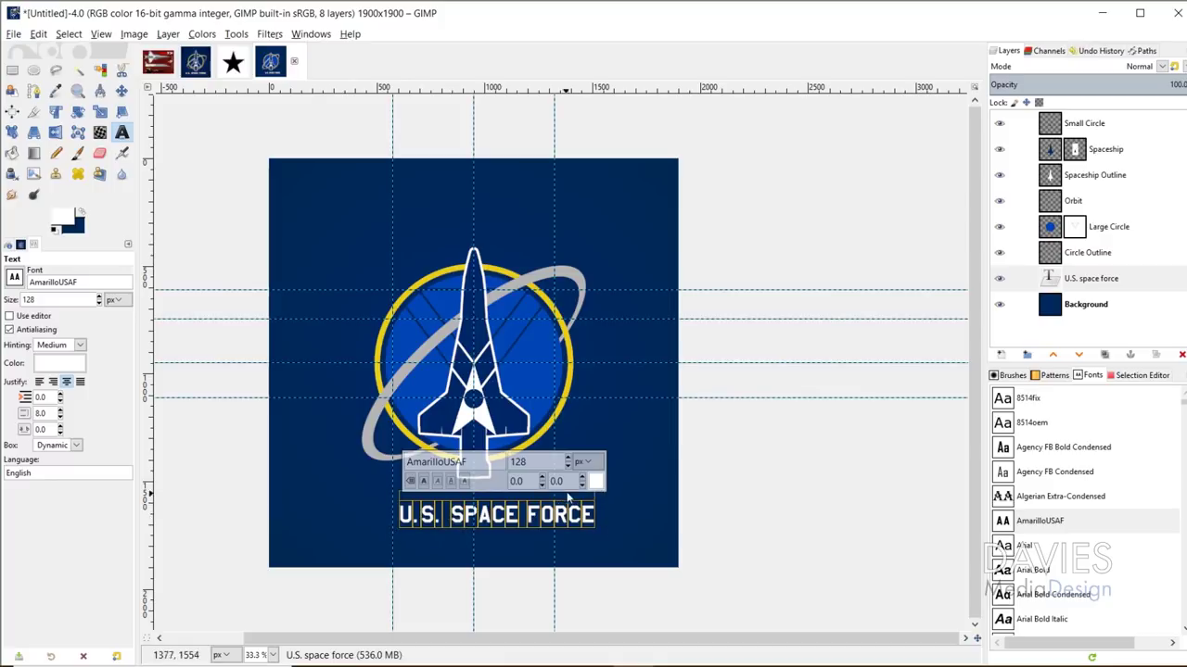
scroll(583, 481, "up", 10)
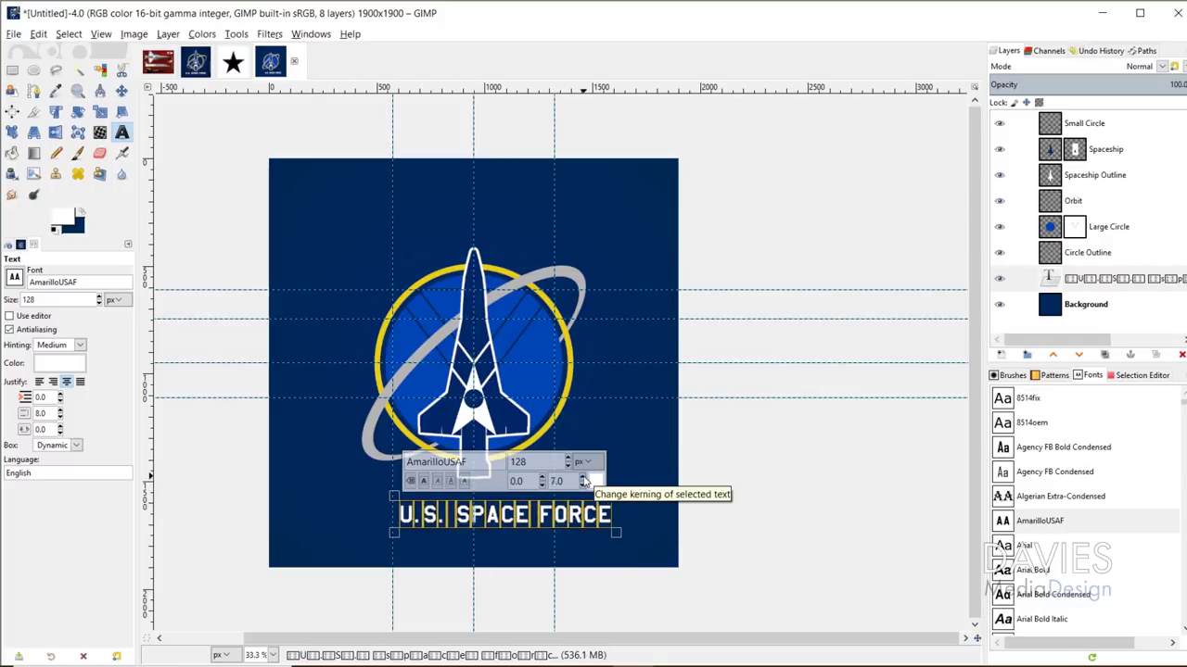
scroll(583, 480, "up", 5)
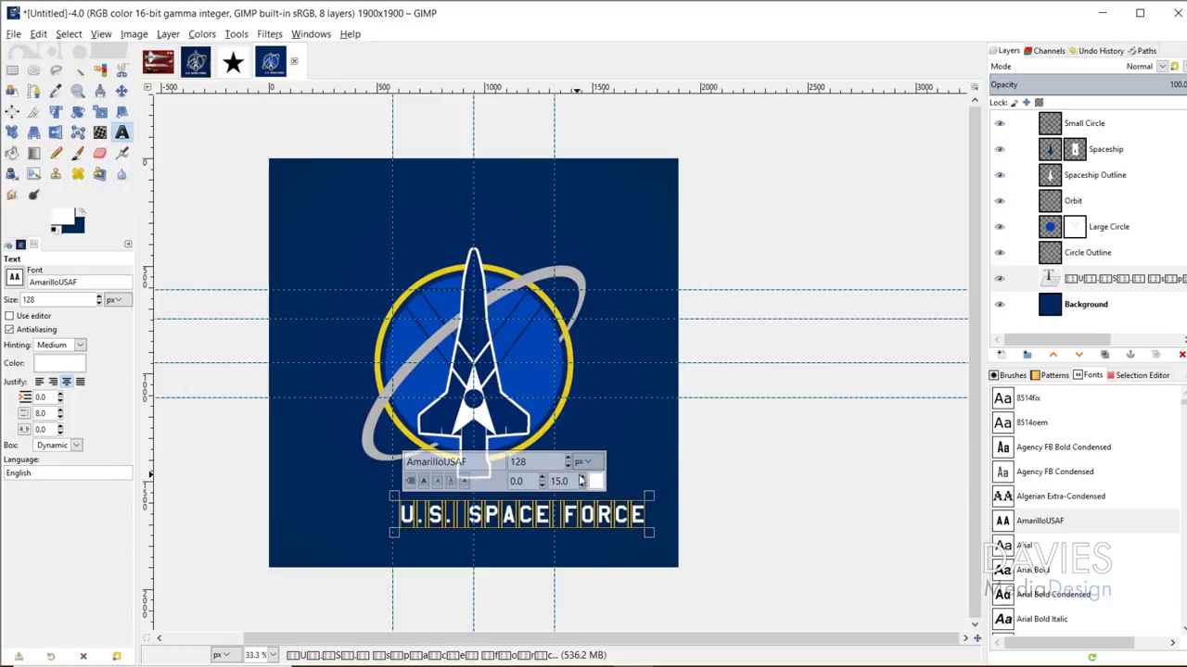
scroll(581, 480, "up", 5)
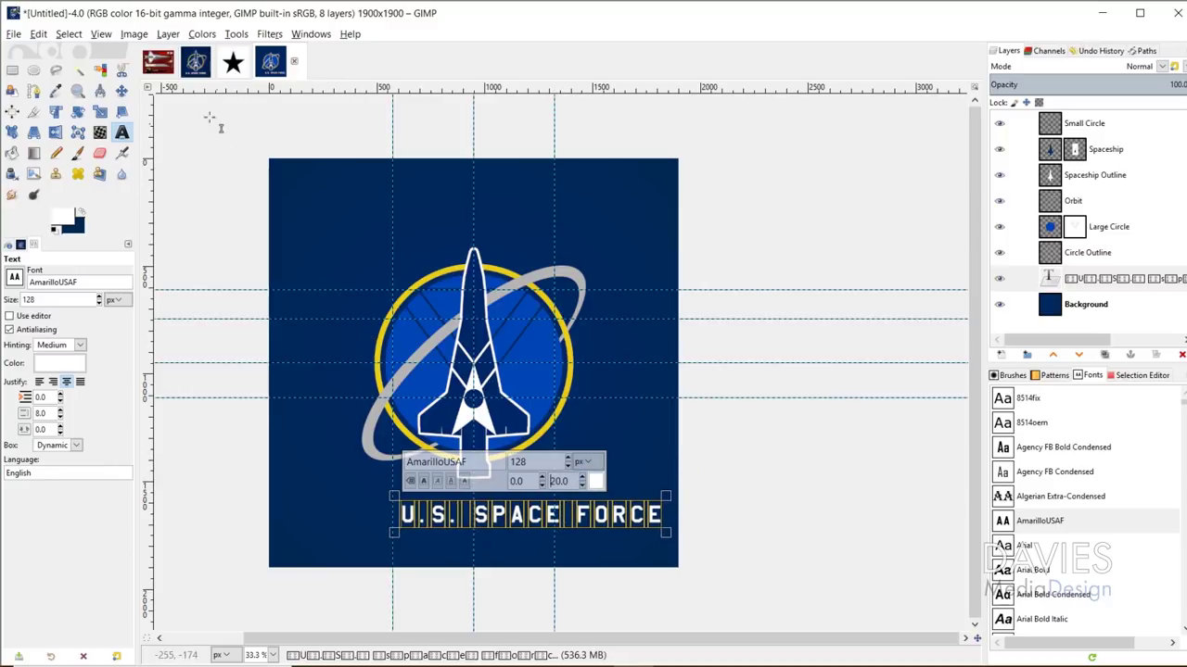
left_click(123, 90)
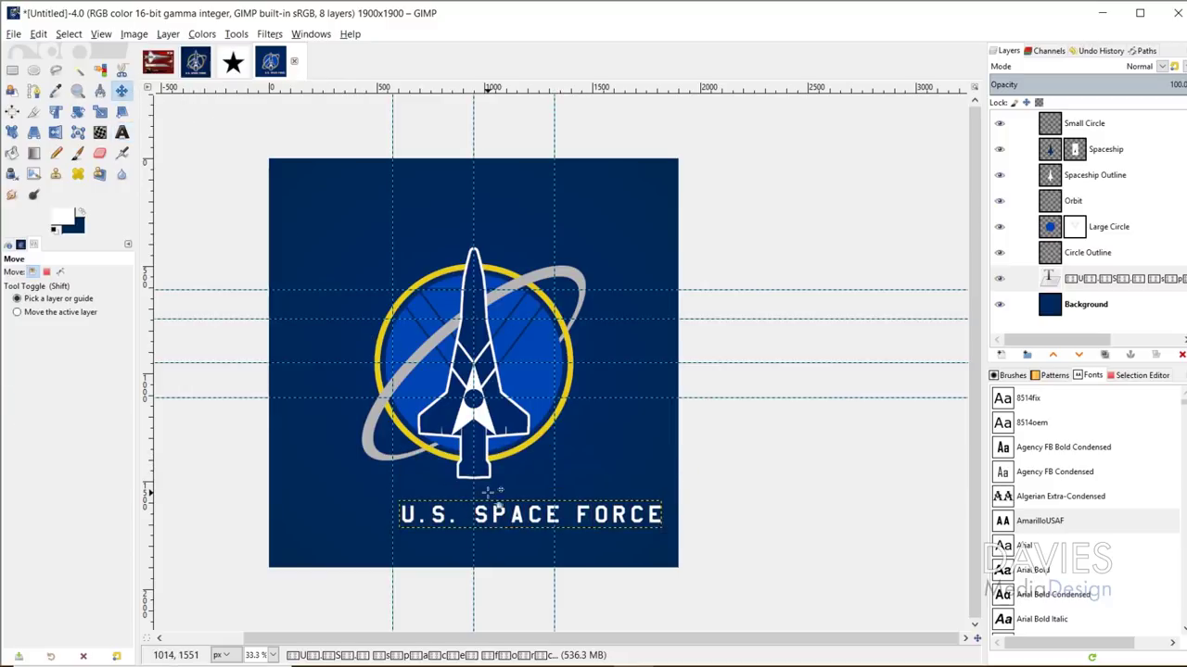
left_click_drag(530, 529, 470, 529)
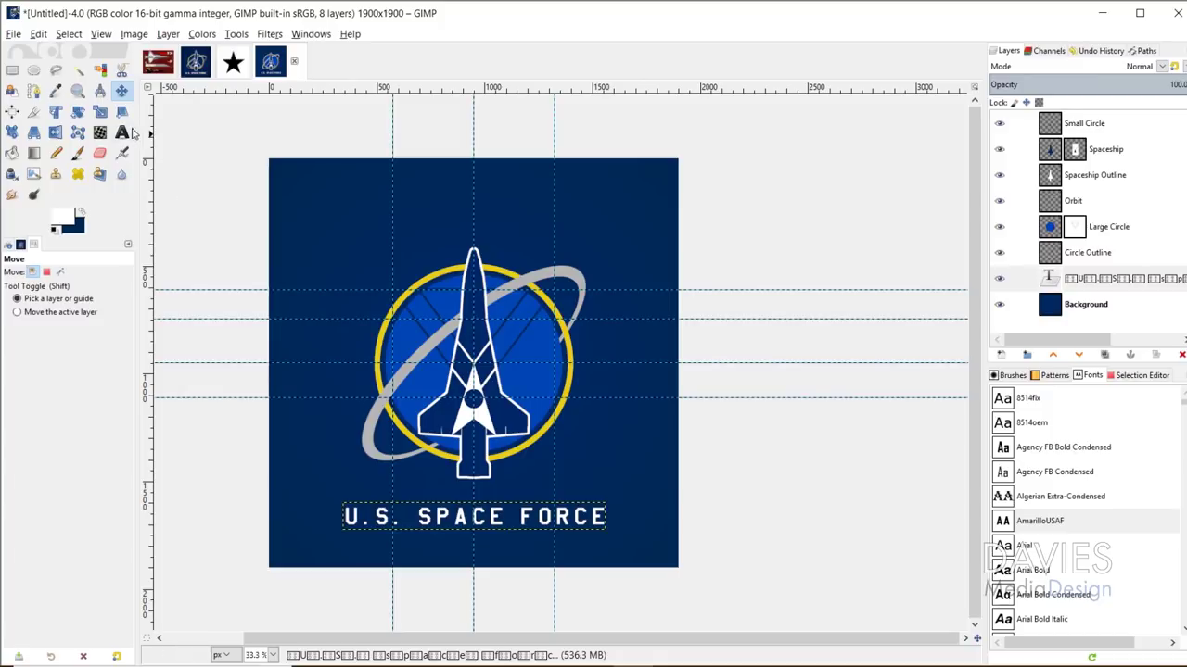
- Reduce the kerning of the whole U.S. space force text to 15.0 and leave text editing
key("t")
left_click(458, 517)
key("ctrl+a")
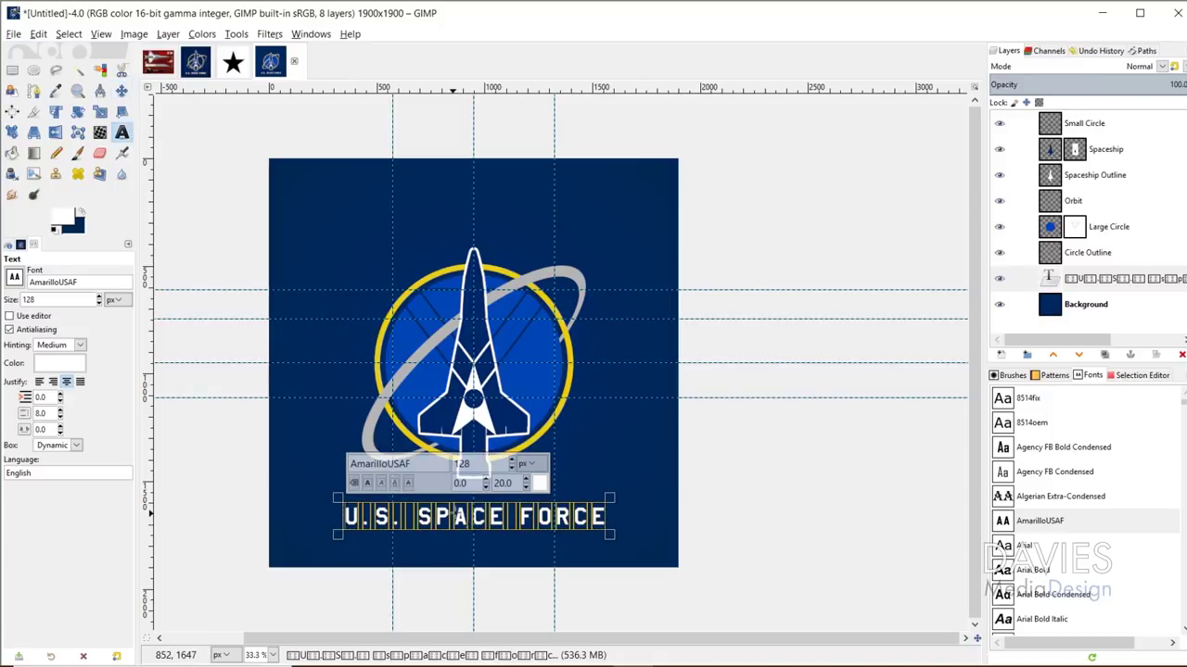
left_click(525, 481)
left_click(525, 488)
left_click(526, 488)
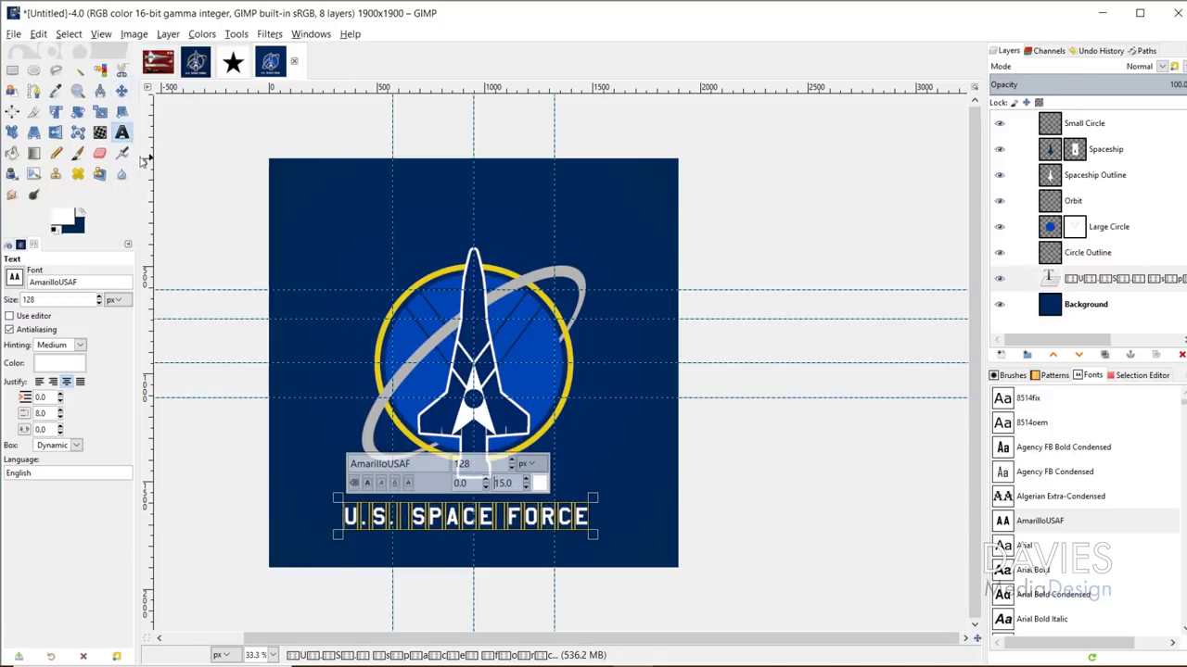
left_click(121, 90)
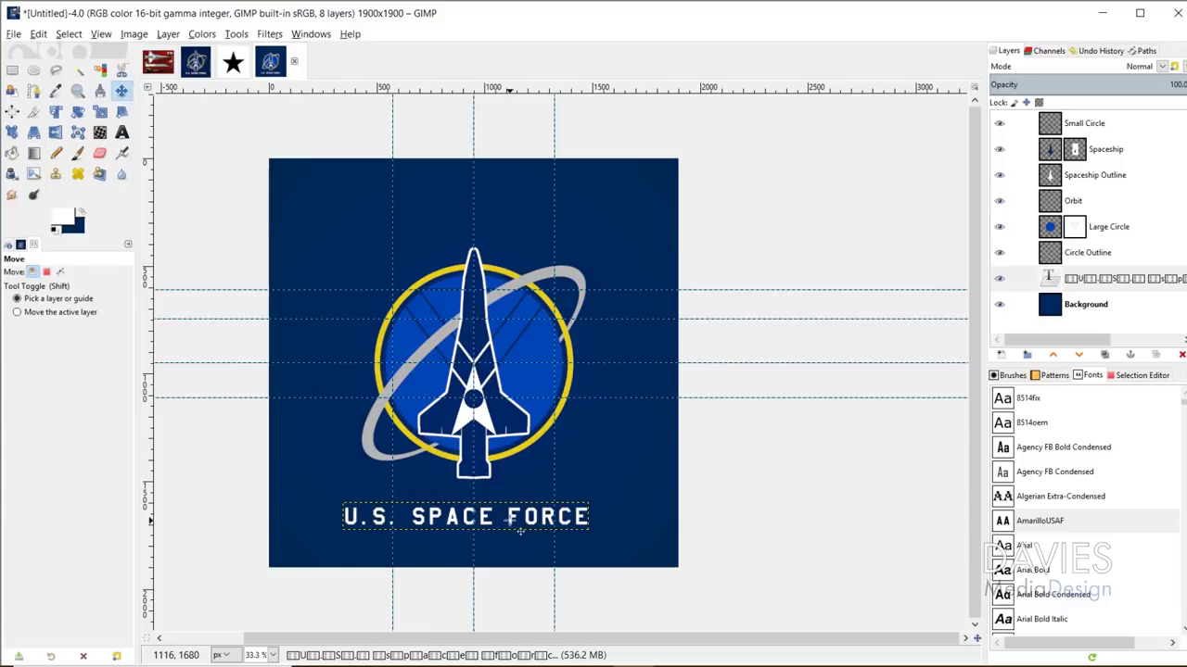
- Adjust the position of the U.S. space force text beneath the spaceship and hide the guides
left_click_drag(520, 532, 526, 519)
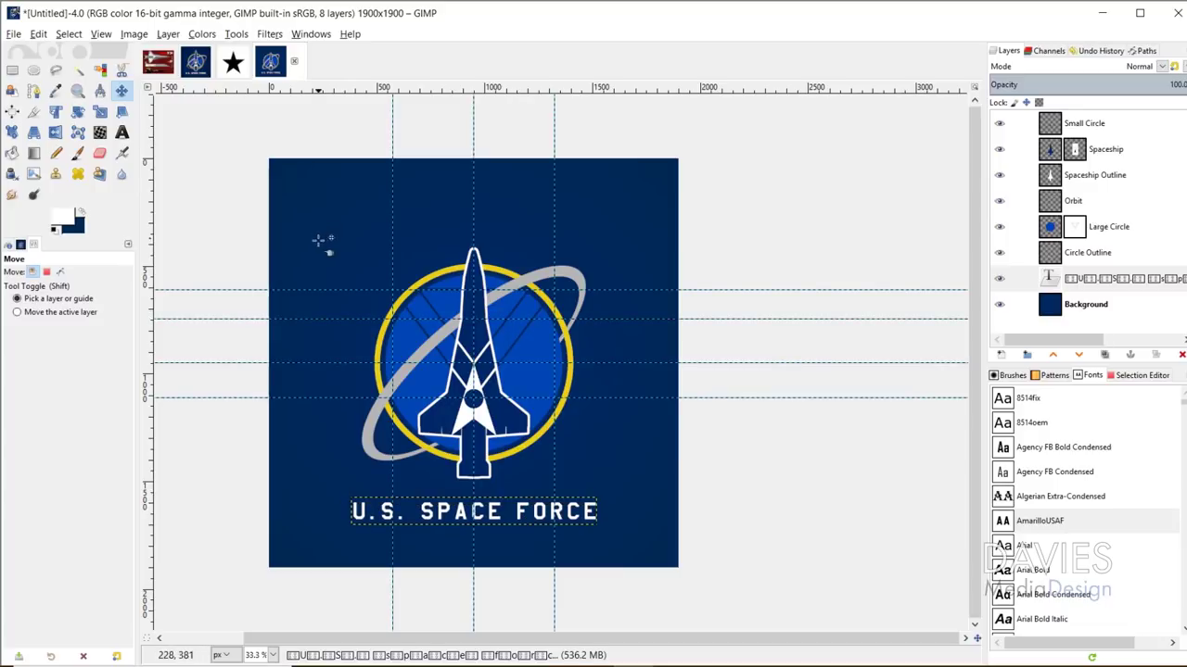
left_click(101, 35)
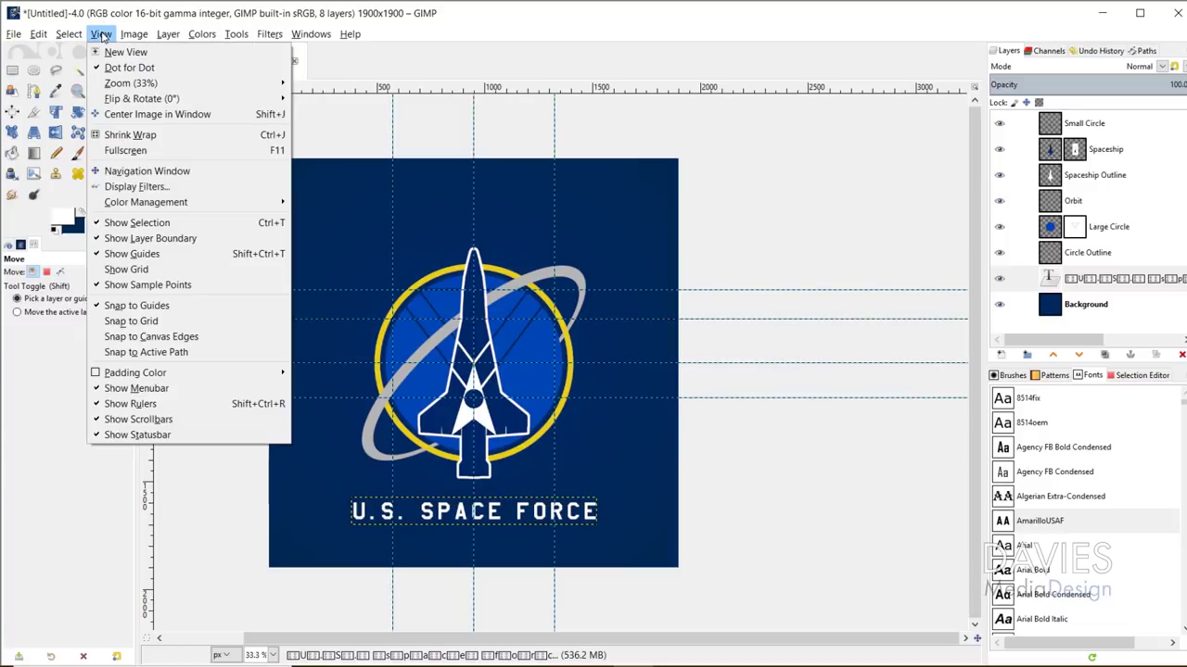
left_click(135, 254)
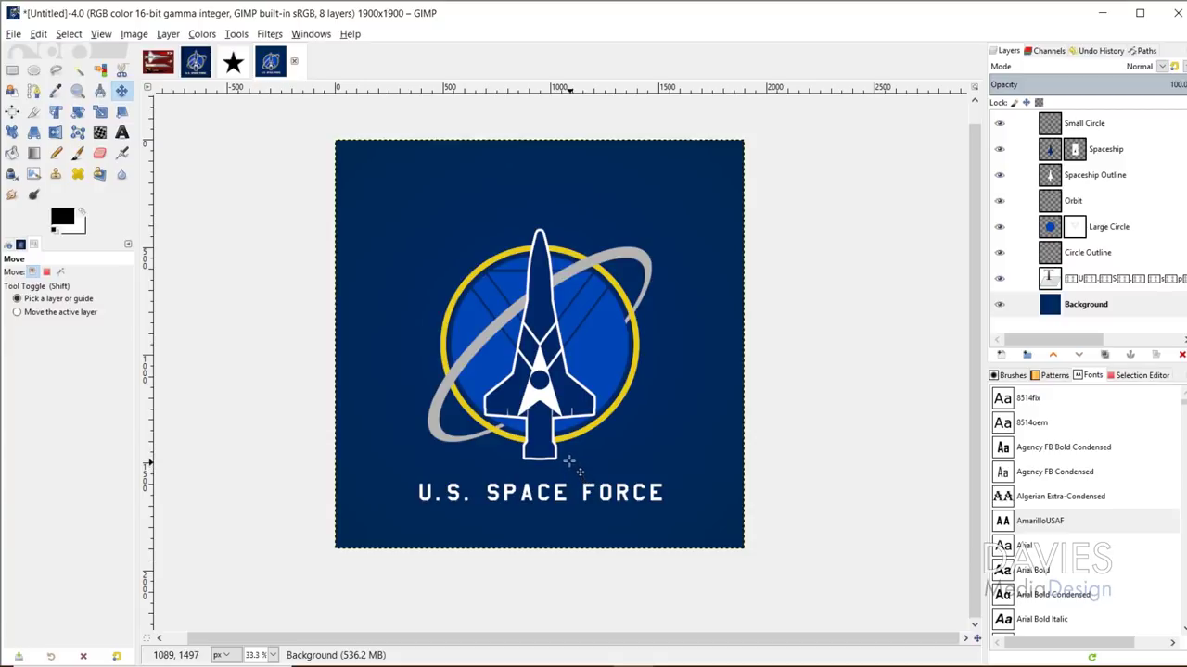
- Show the guides again and add a horizontal guide level with the tops of the thin fin lines on the spaceship's wings
key("z")
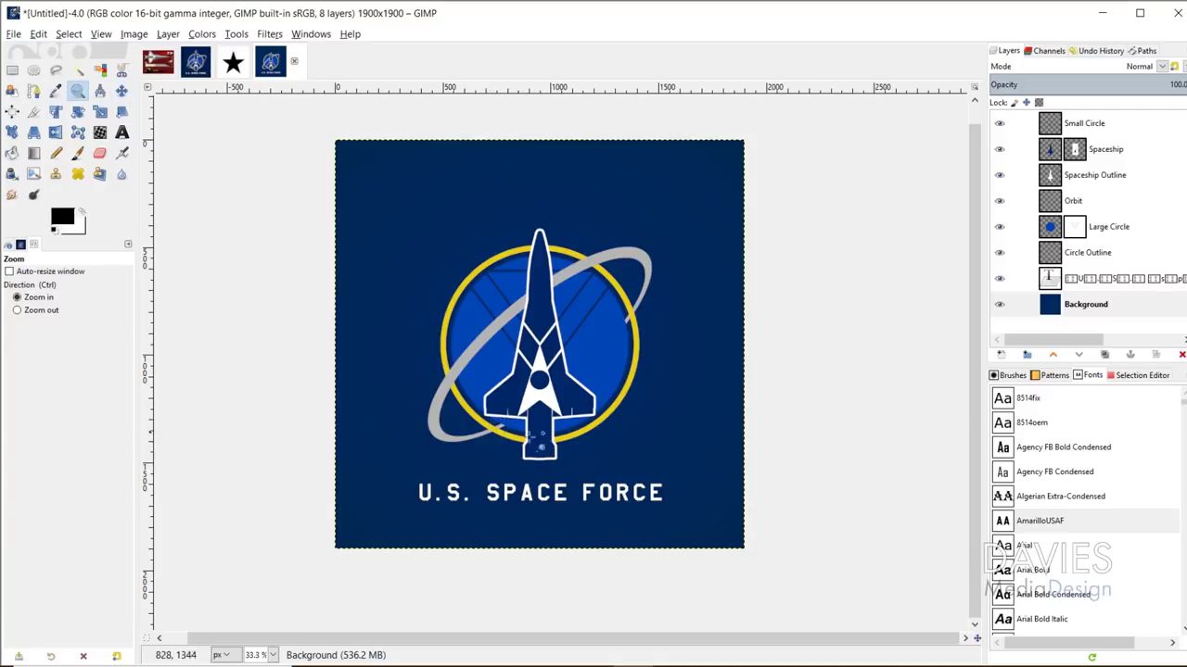
left_click_drag(477, 395, 625, 446)
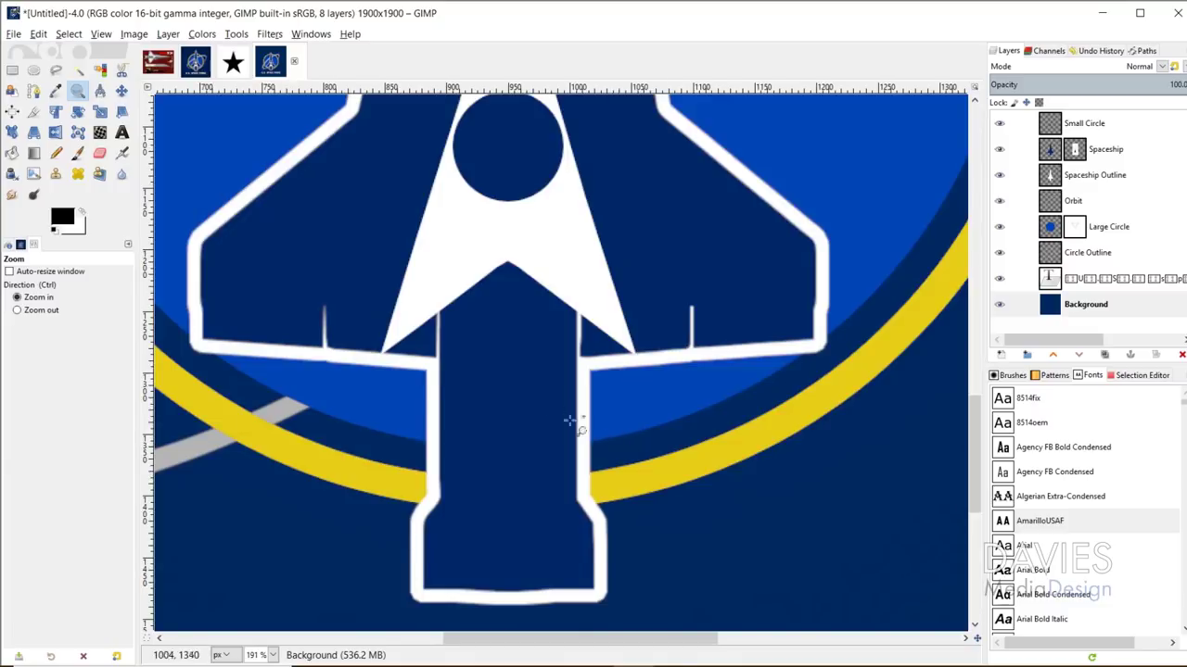
left_click(436, 356)
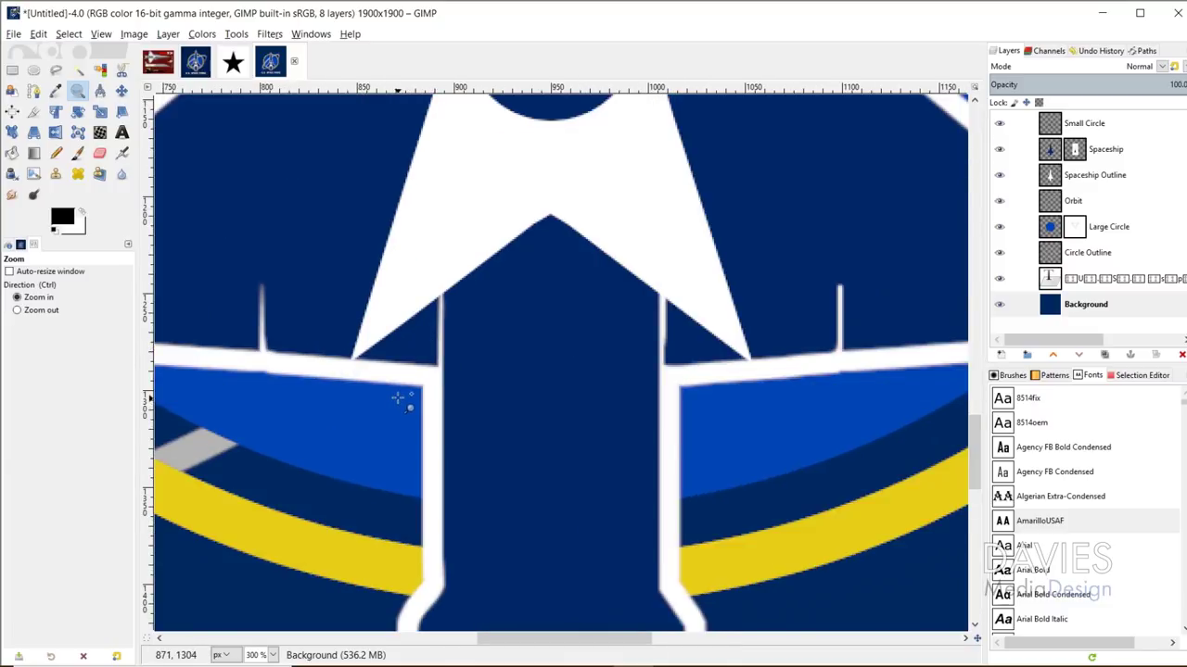
left_click(101, 33)
left_click(181, 268)
left_click_drag(285, 90, 286, 286)
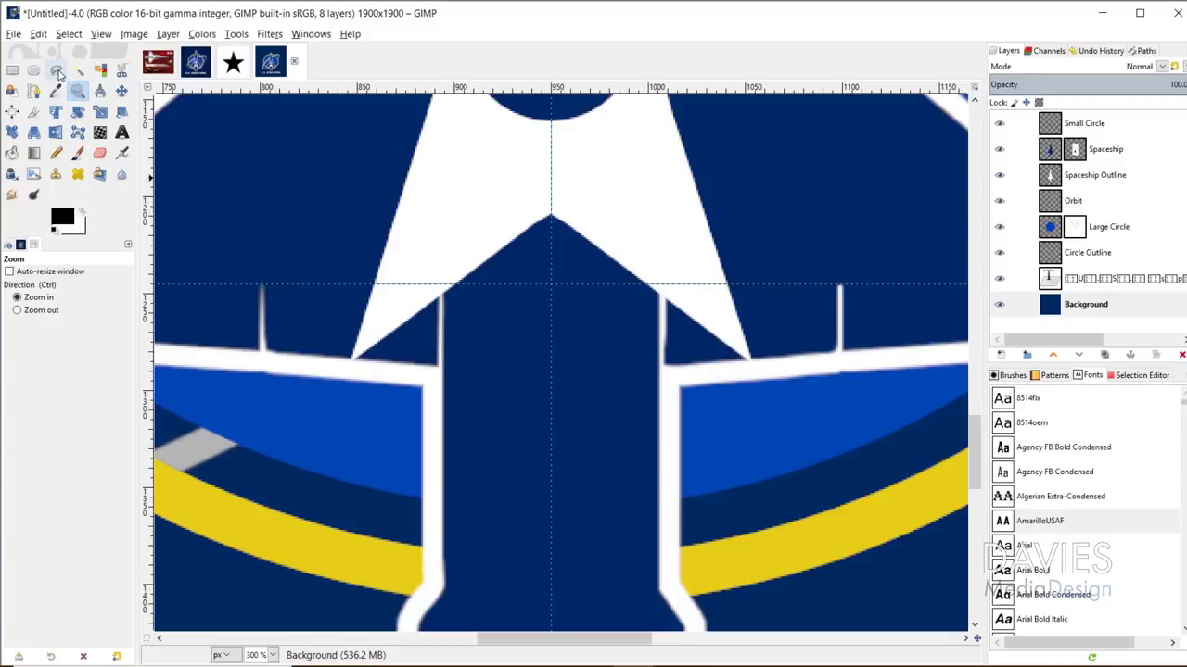
- On the Spaceship layer mask, make a triangular Free Select selection along the left wing's thin fin line, up to the new guide
left_click(57, 71)
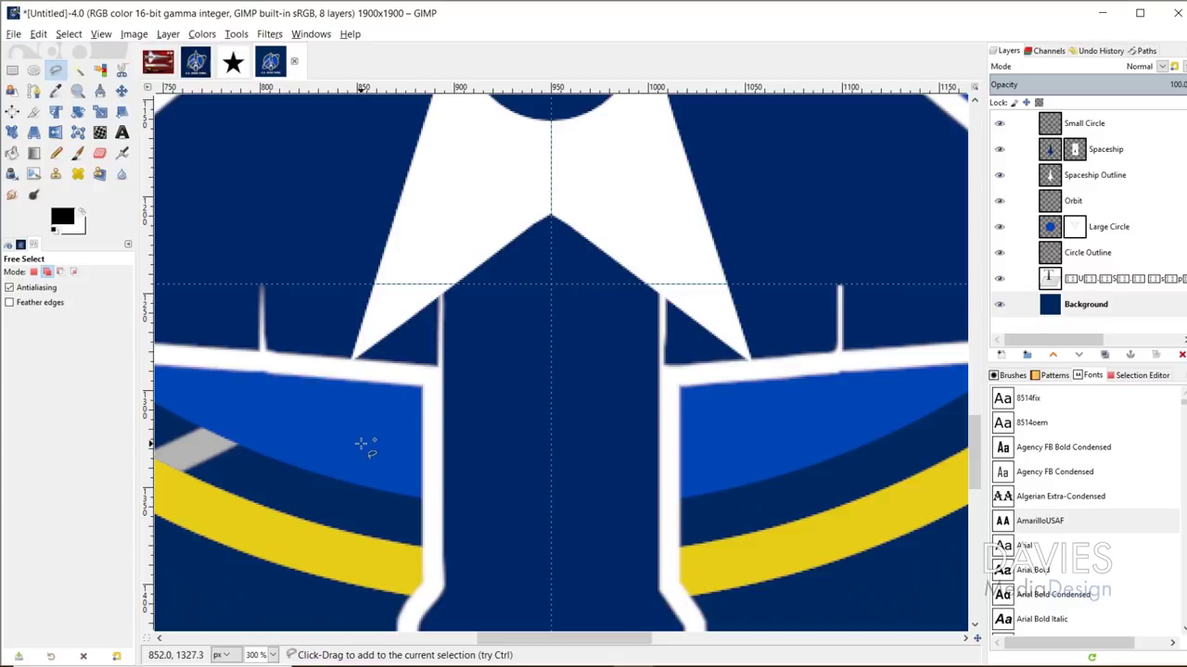
left_click(1074, 151)
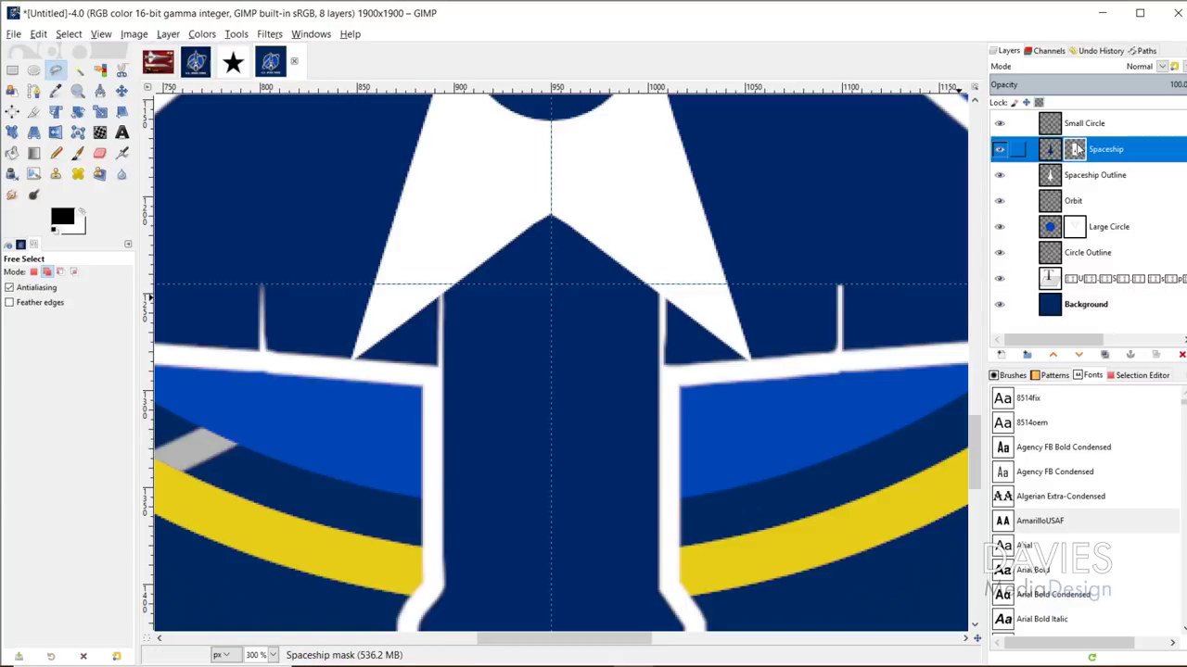
left_click(265, 355)
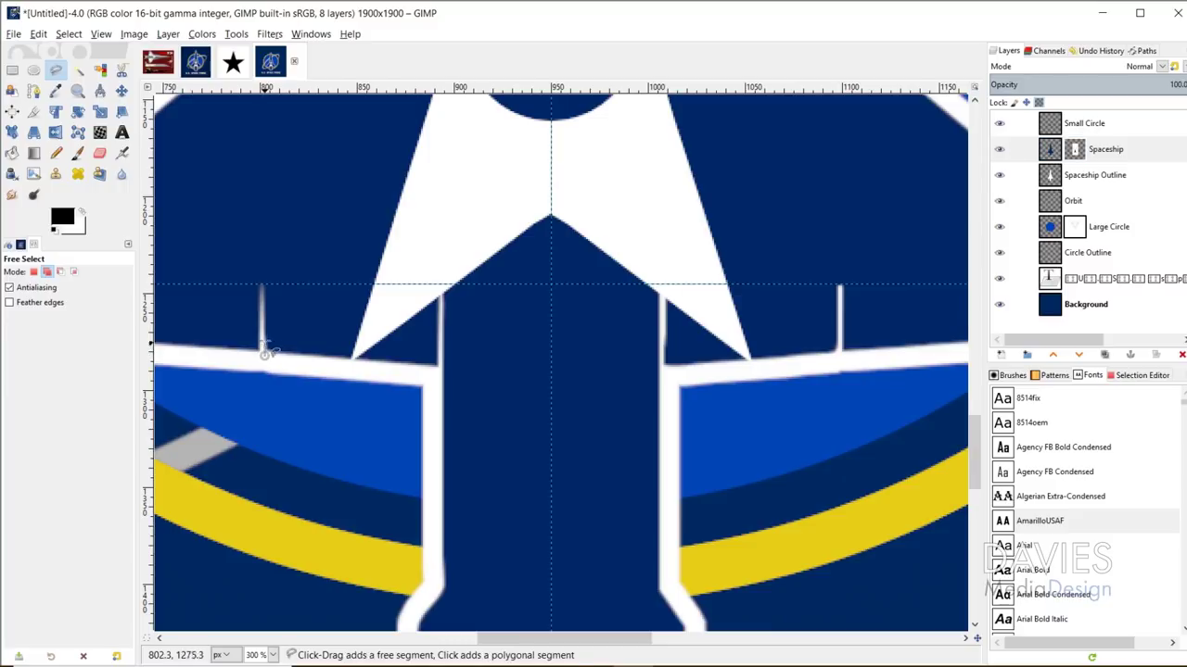
left_click(264, 283)
left_click(238, 352)
left_click(265, 355)
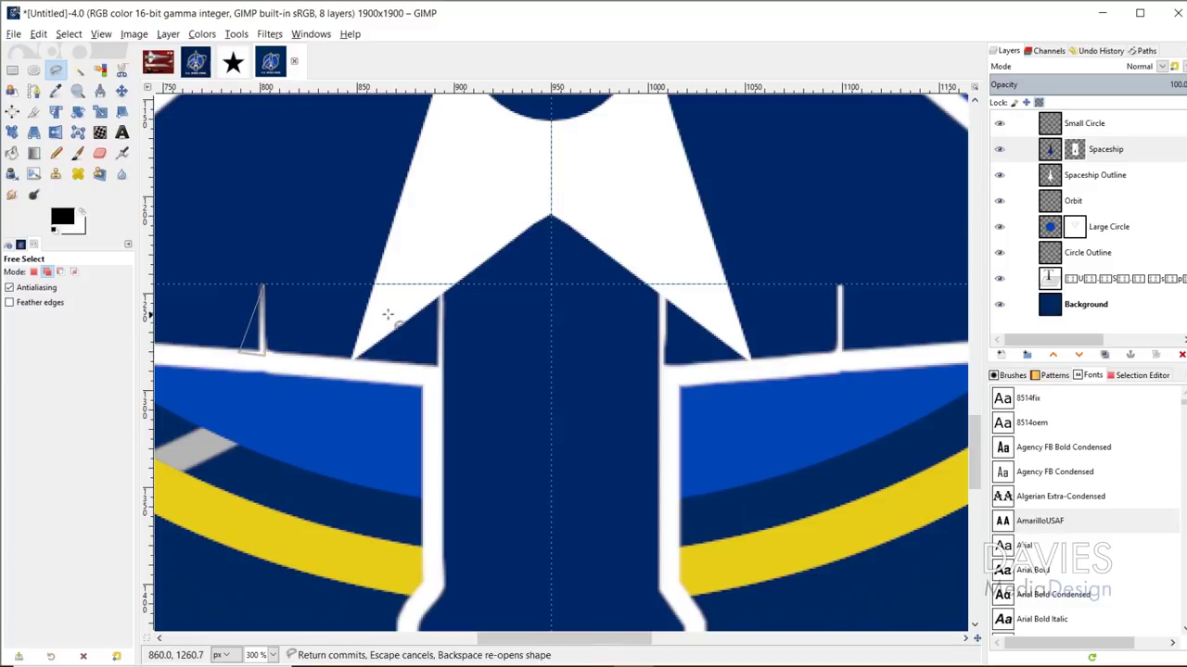
key("Return")
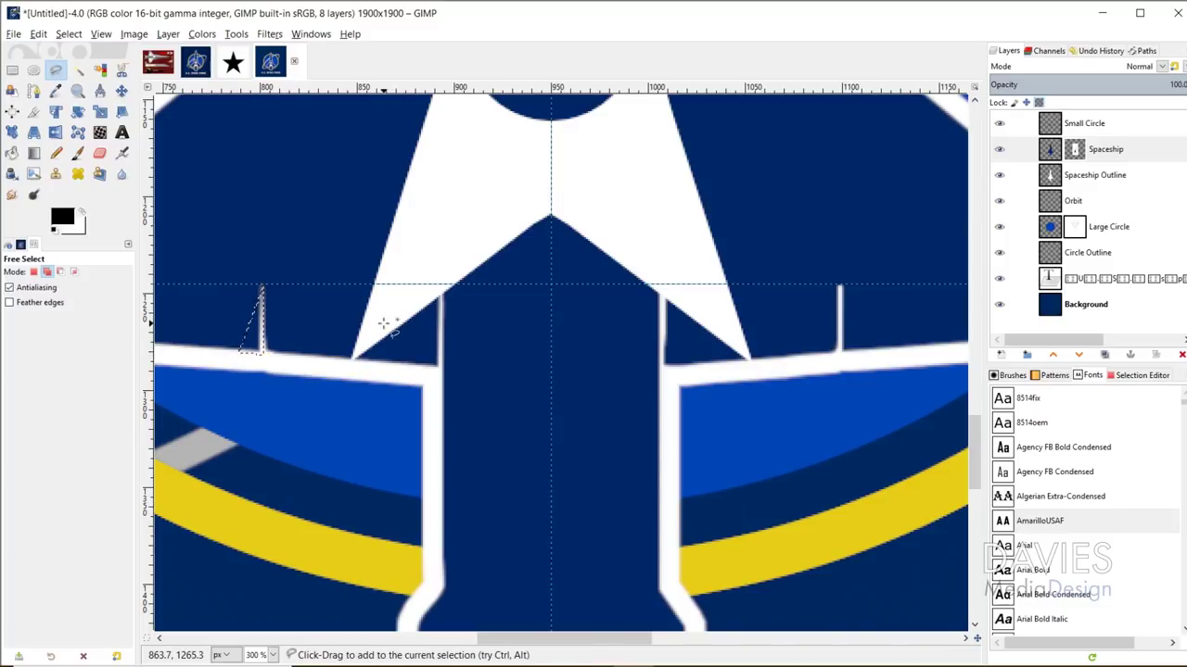
- Set the foreground color to black 000000 and bucket-fill the triangular selection on the Spaceship layer mask
left_click(63, 224)
left_click(110, 241)
left_click(177, 274)
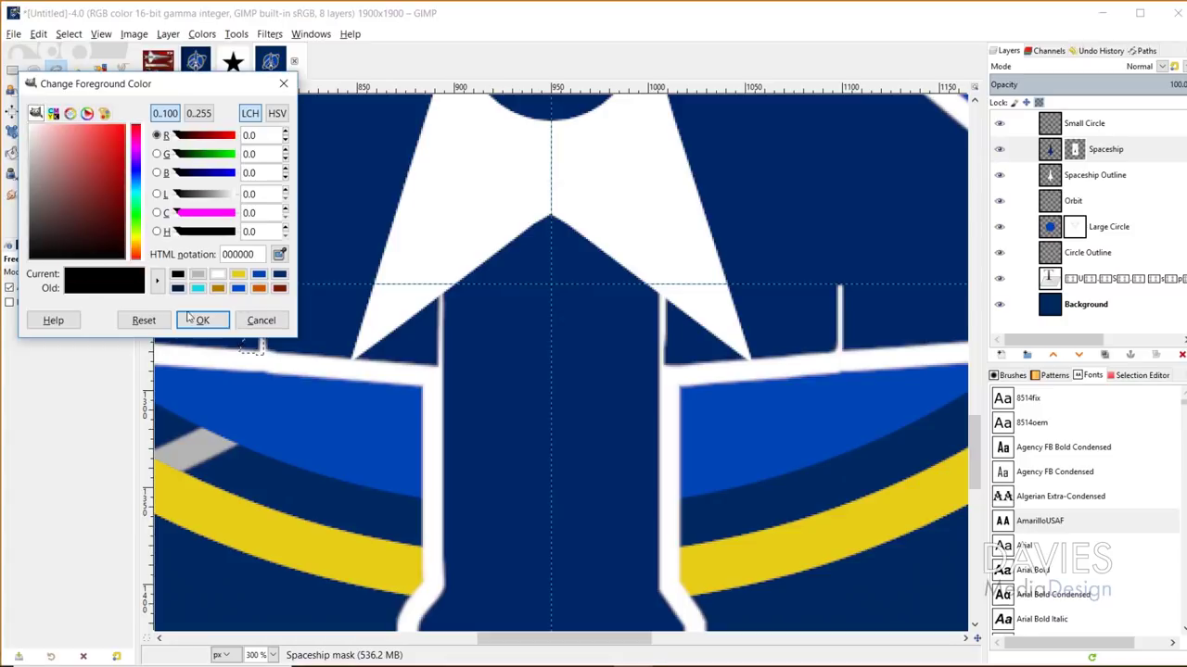
left_click(202, 320)
left_click(12, 152)
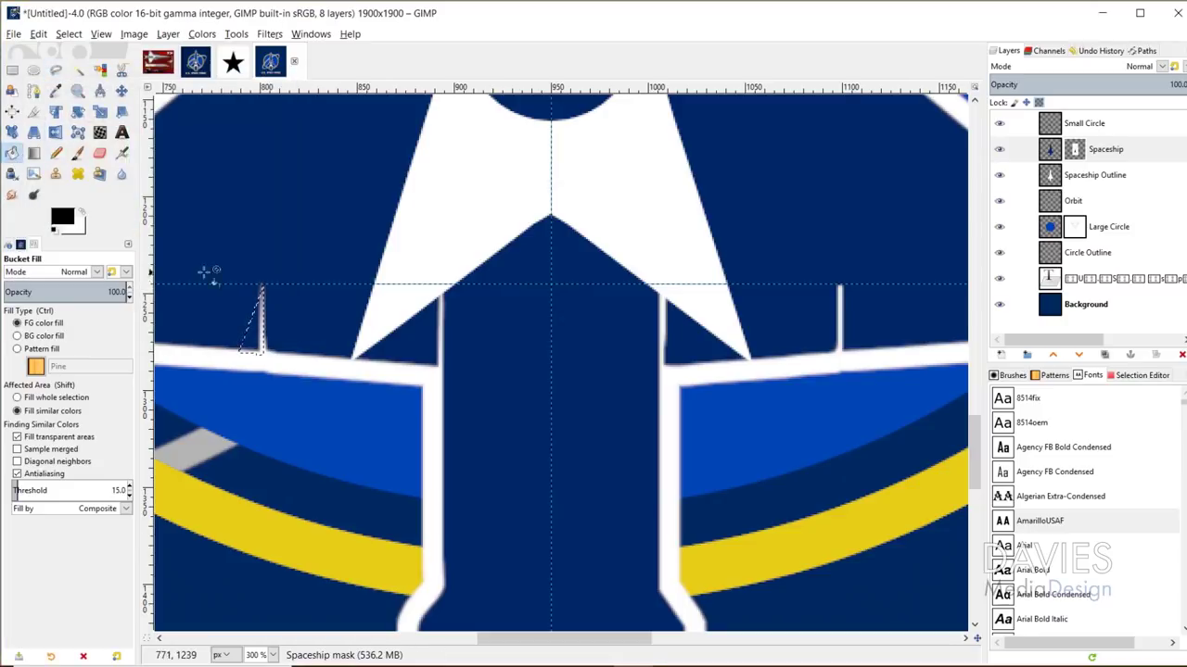
left_click(252, 333)
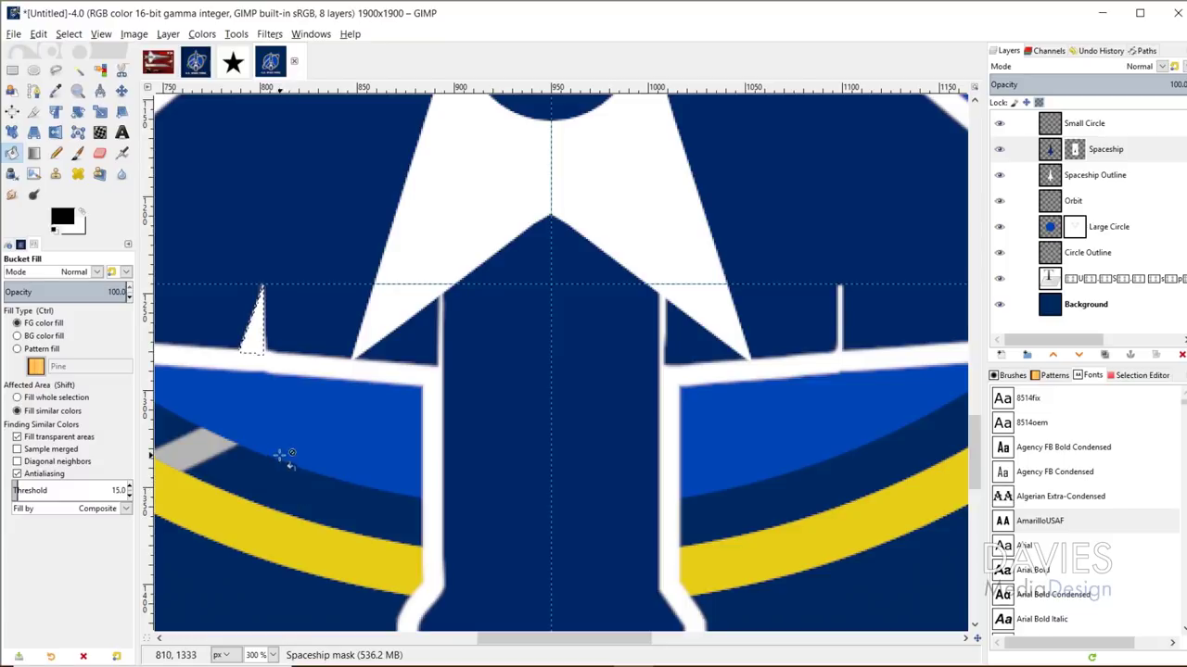
- Select a matching triangle along the left edge of the spaceship's lower body and fill it with black on the mask
left_click(56, 69)
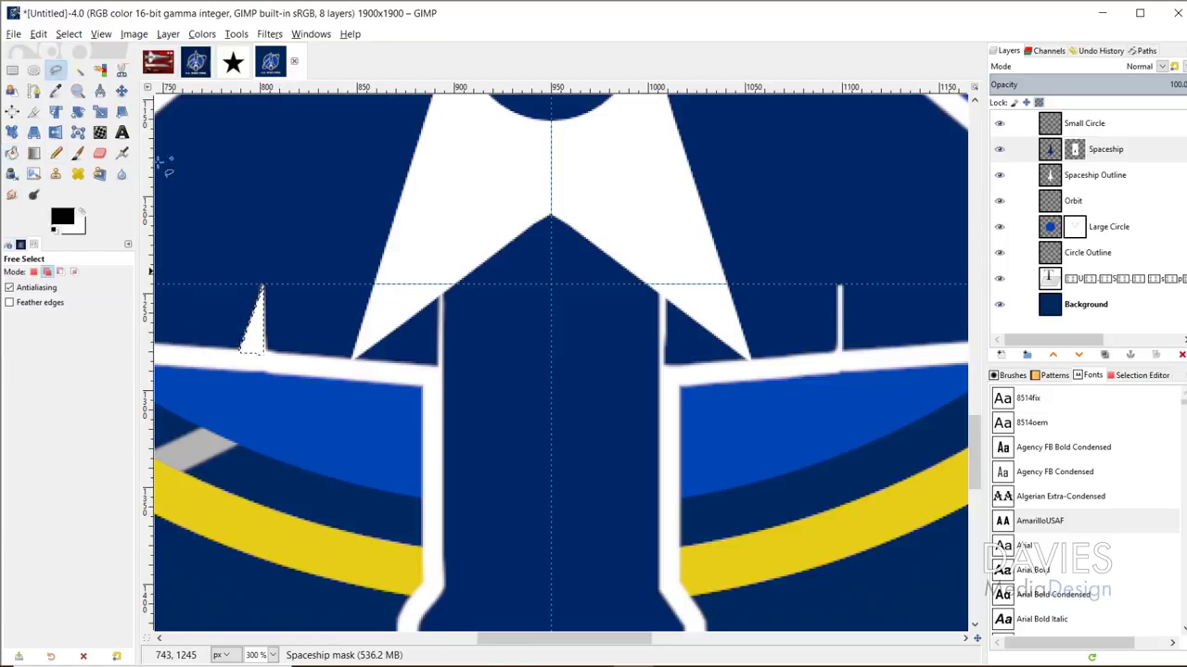
left_click(444, 371)
left_click(443, 286)
left_click(417, 366)
double_click(443, 371)
left_click(12, 153)
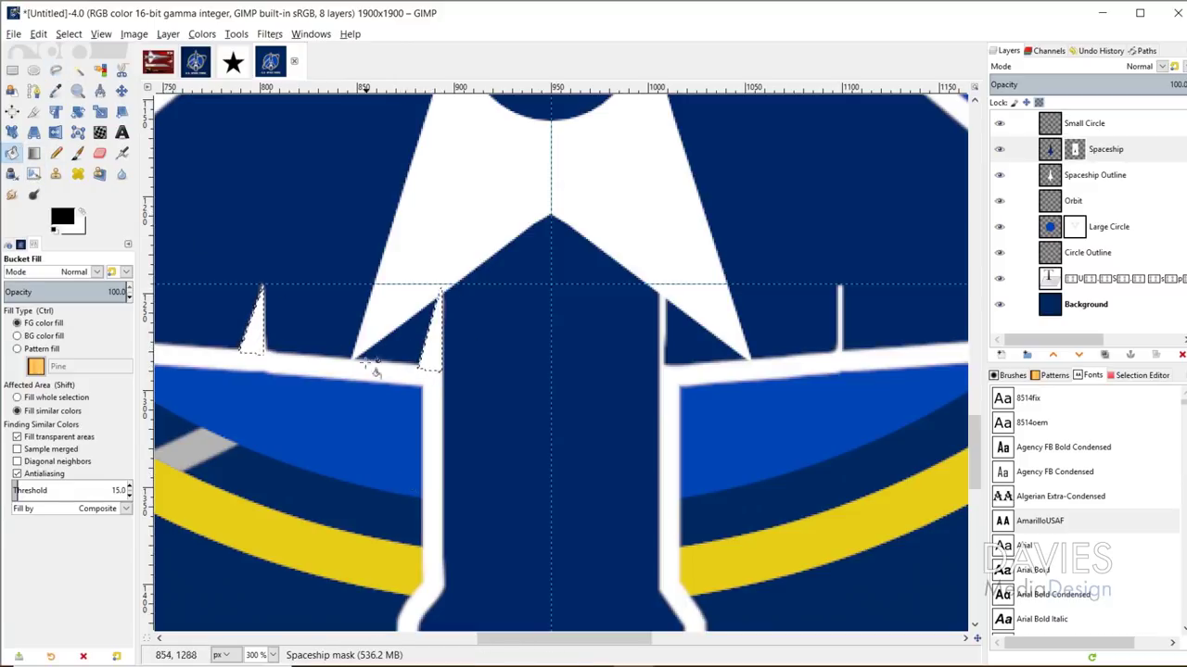
- Select a mirrored triangle along the right edge of the spaceship's lower body and fill it with black on the mask
left_click(55, 70)
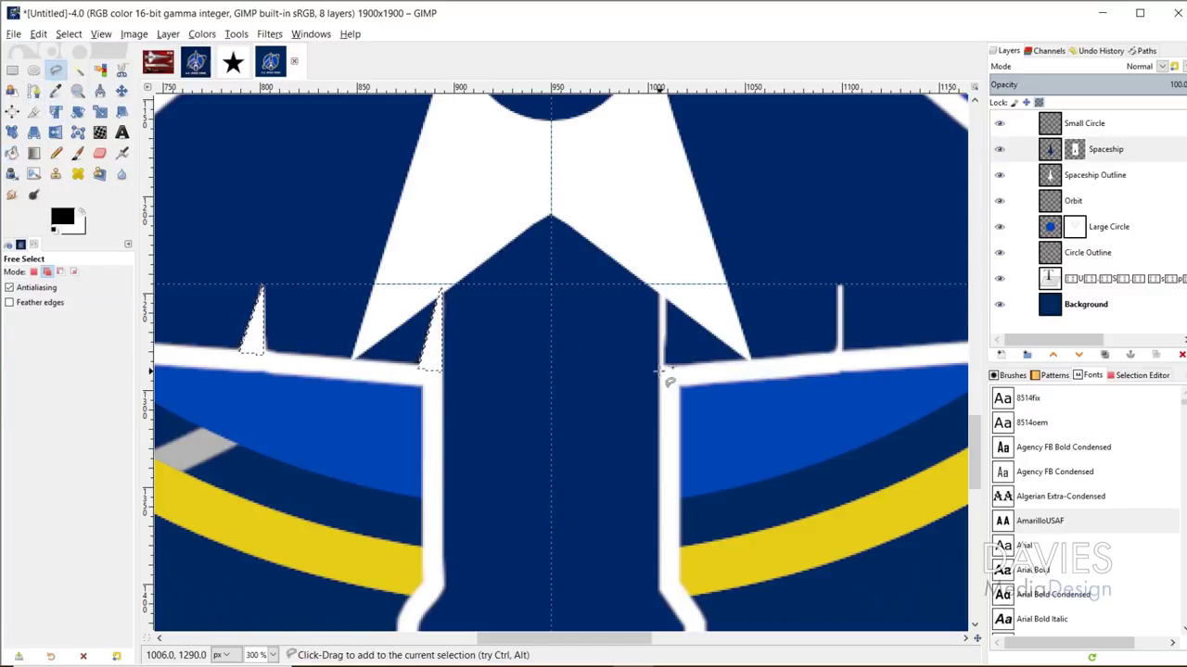
left_click(661, 370)
left_click(659, 287)
left_click(686, 369)
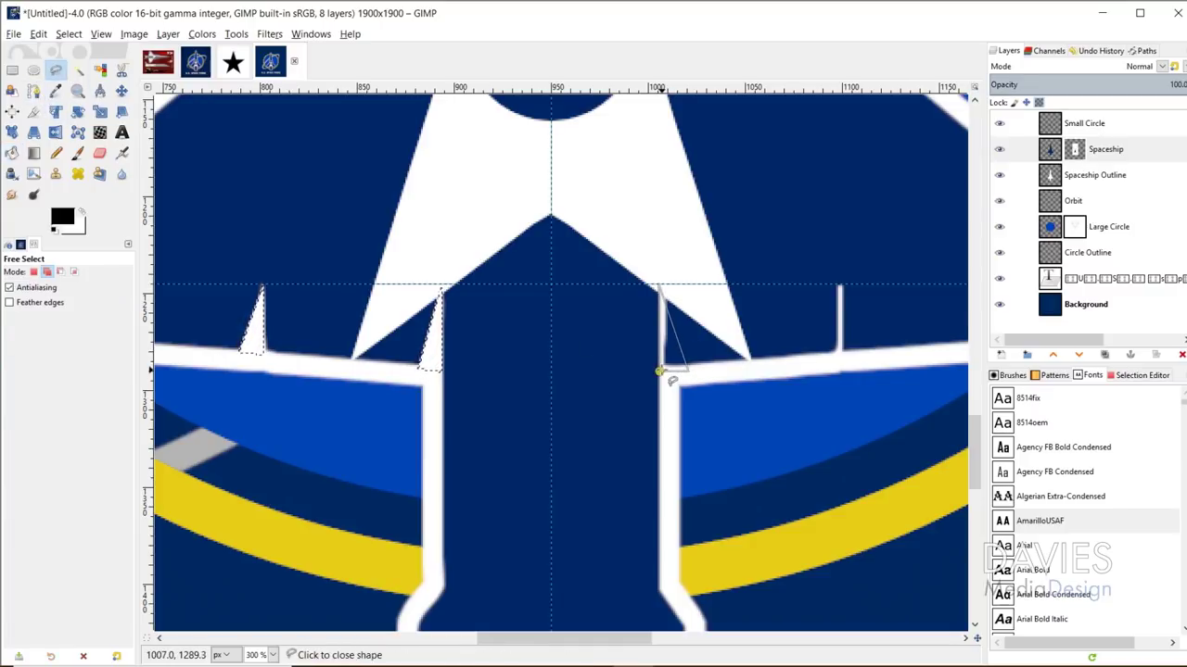
left_click(658, 370)
key("Return")
key("shift+b")
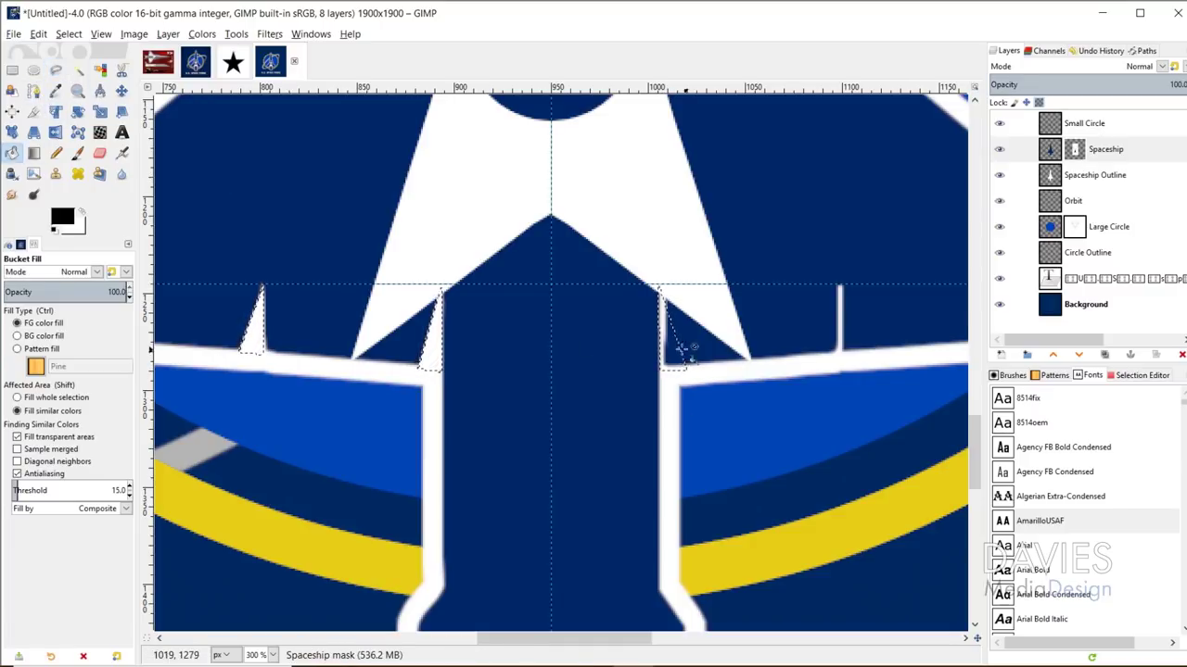
- Select a triangle beside the right wing's thin fin line, fill it with black on the mask, and clear the selection
left_click(55, 70)
left_click(836, 355)
left_click(839, 287)
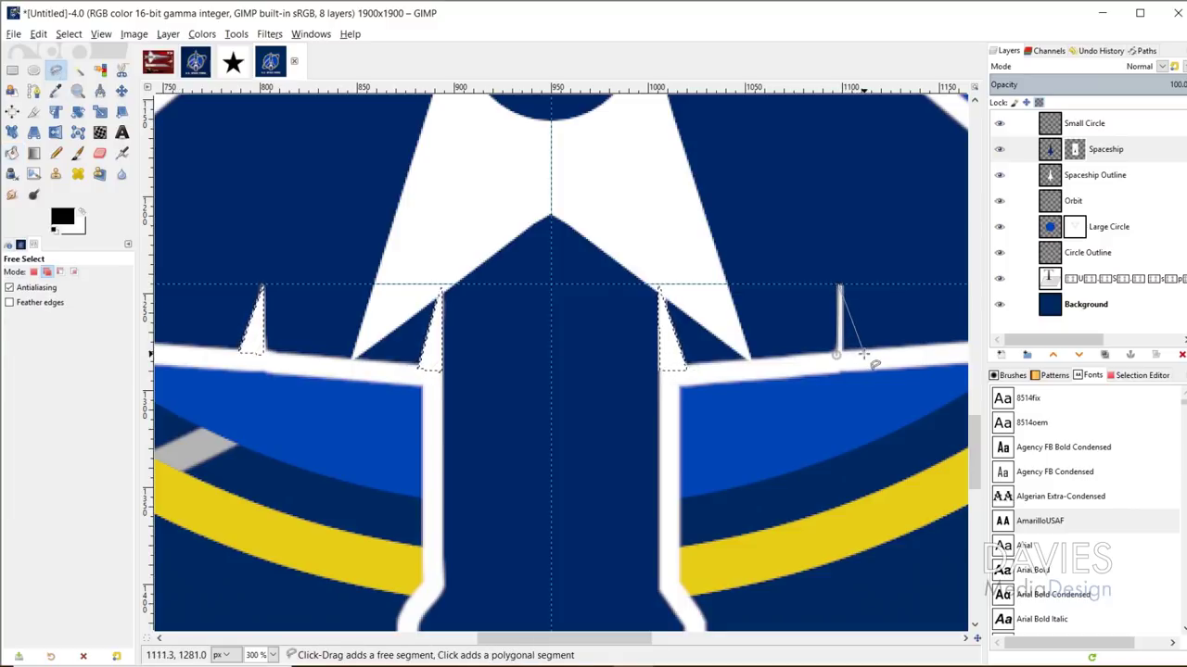
left_click(862, 355)
left_click(836, 355)
key("Return")
key("shift+b")
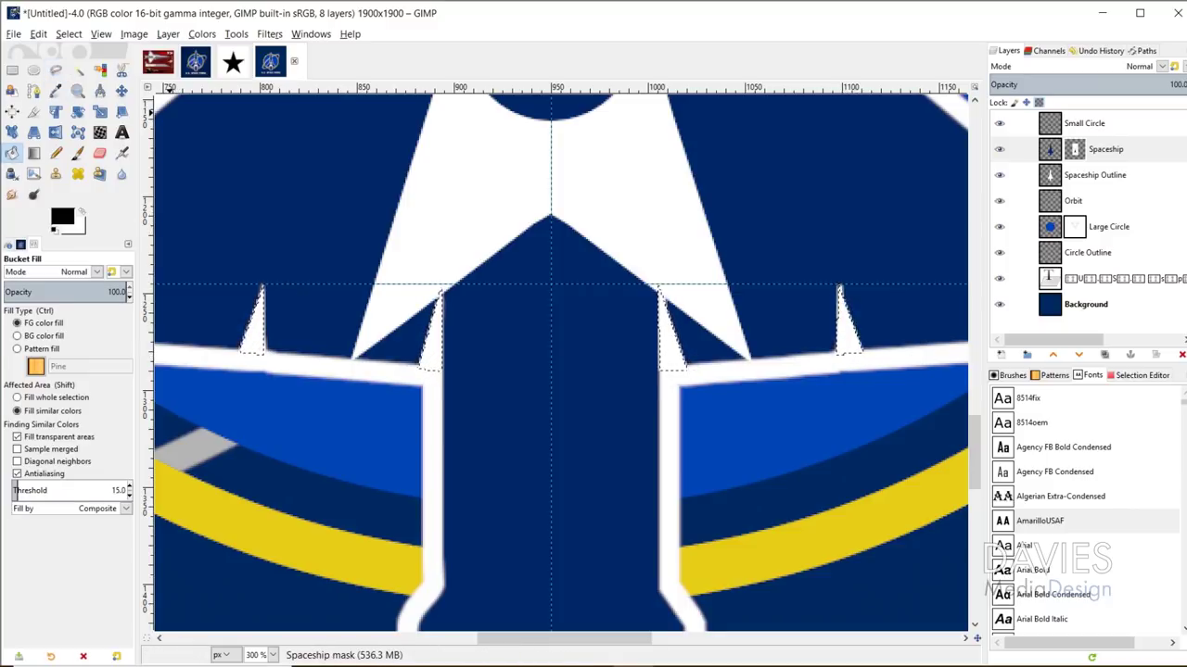
left_click(68, 34)
left_click(76, 52)
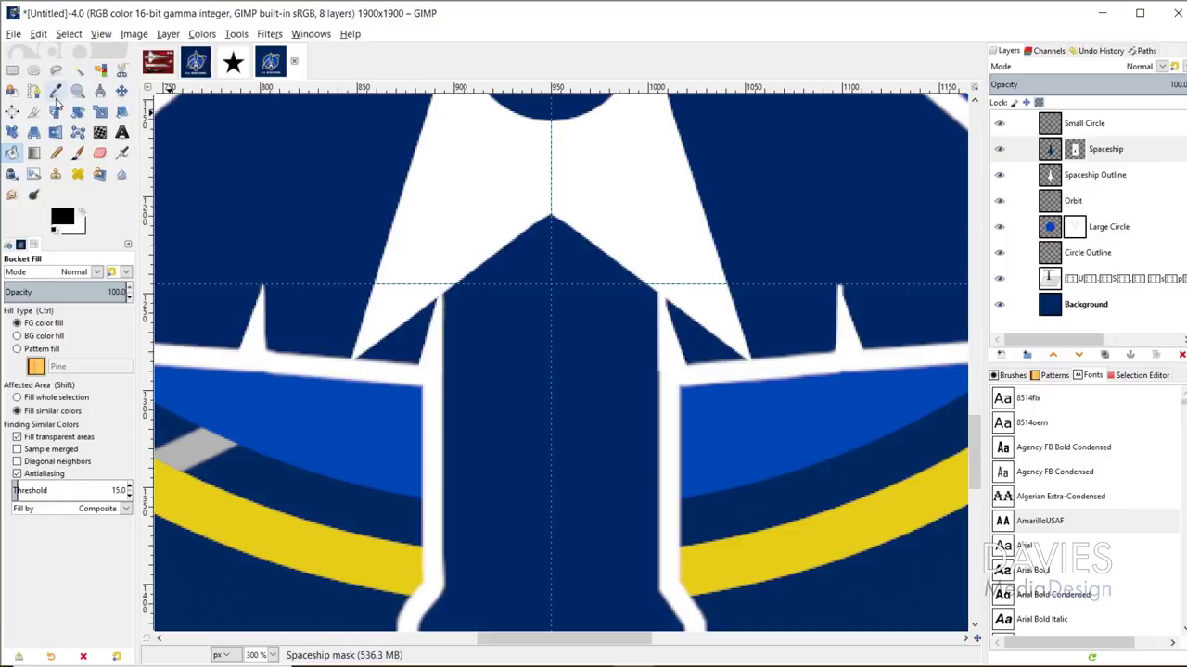
- Hide the guides and make the Background layer active
left_click(78, 90)
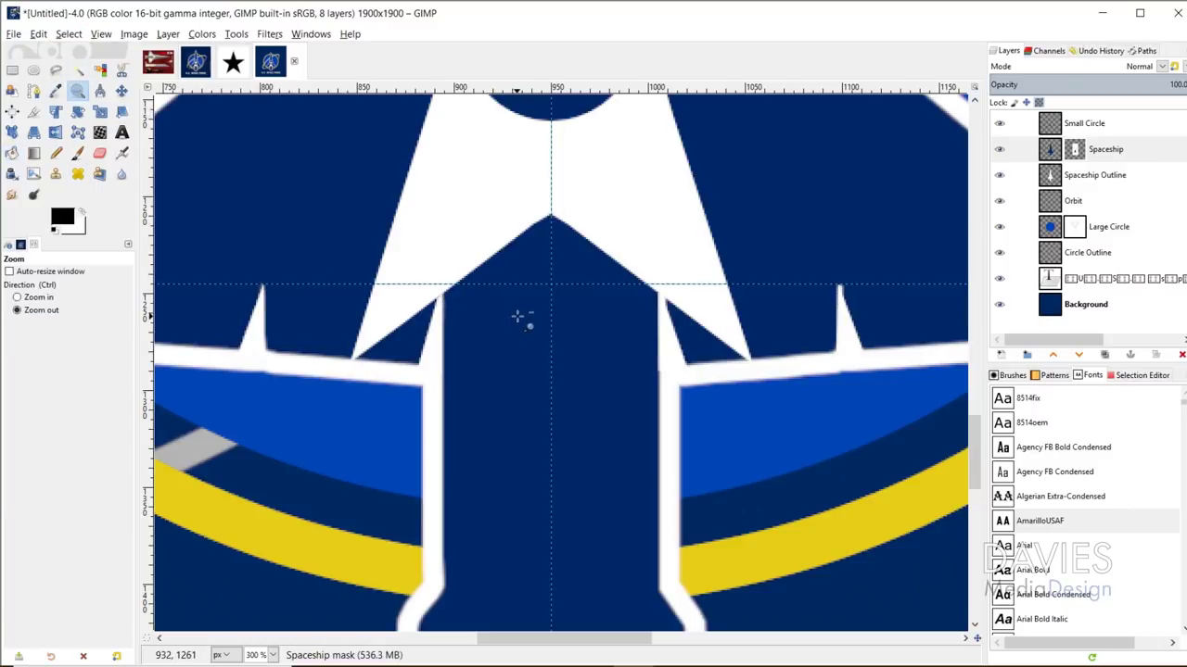
left_click(517, 317)
left_click(561, 340)
left_click(522, 282)
left_click(524, 255)
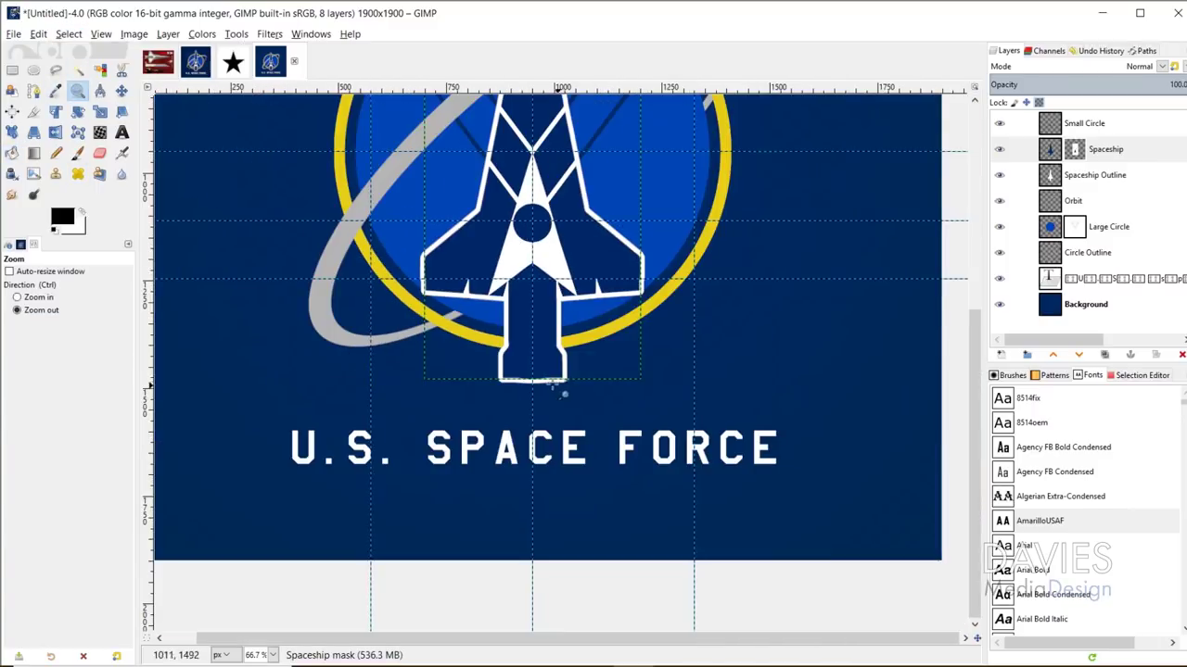
scroll(556, 389, "up", 5)
left_click(554, 461)
scroll(551, 491, "down", 1)
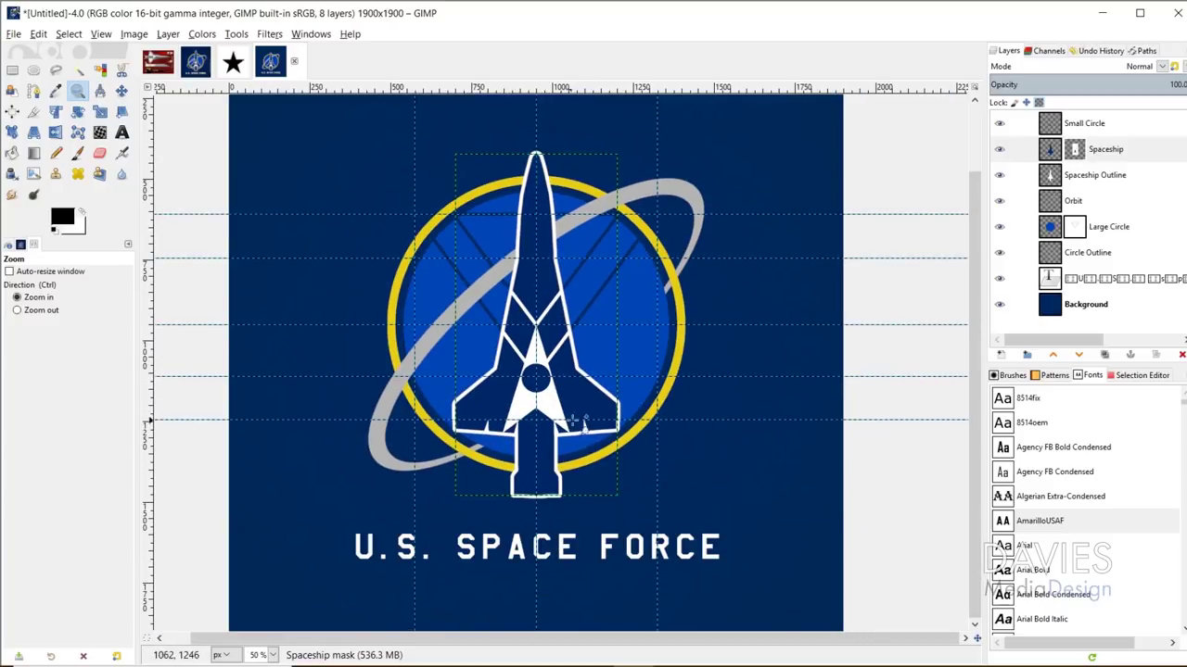
left_click(526, 462)
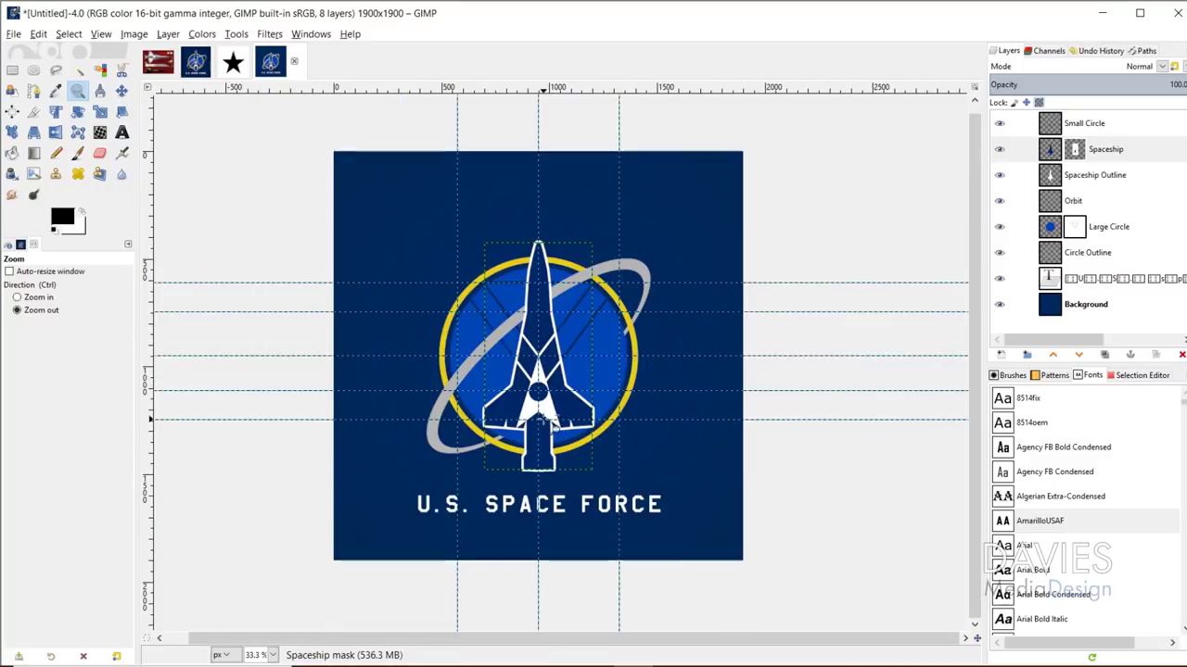
left_click(101, 34)
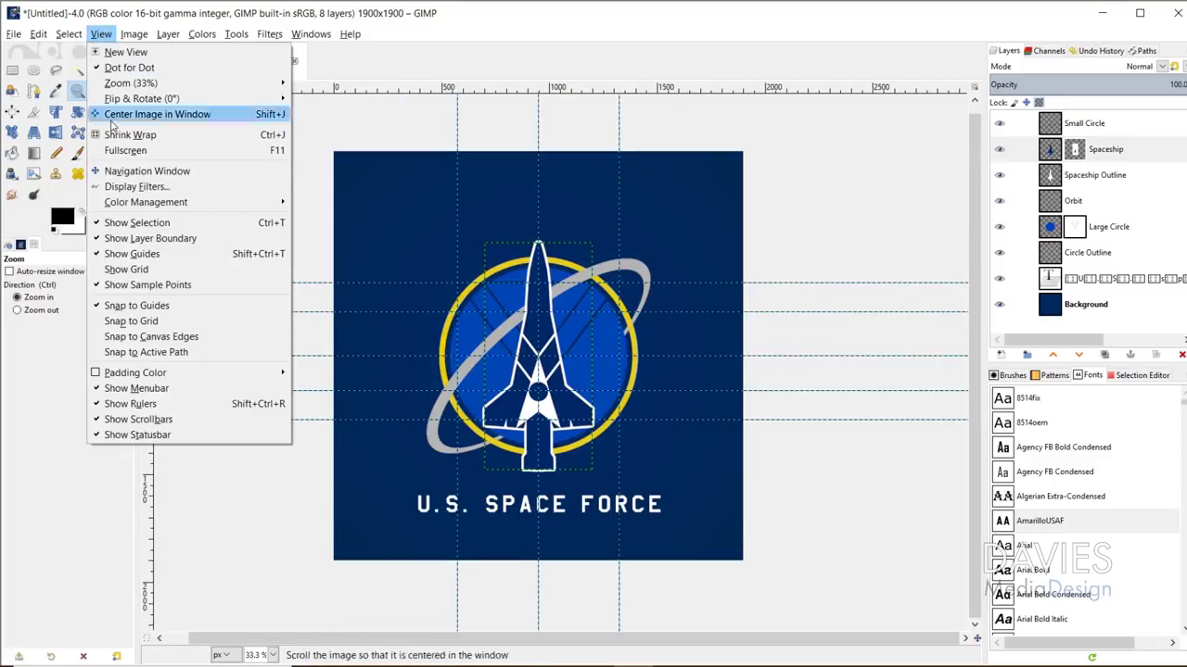
left_click(123, 253)
key("End")
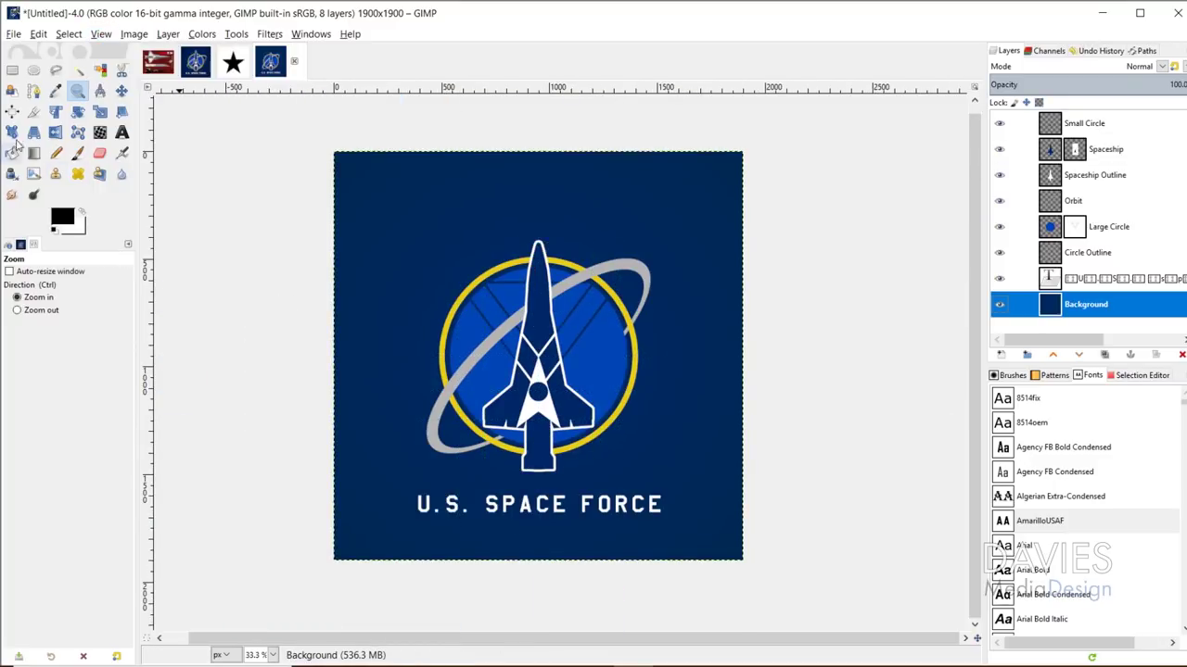
- Draw a crop rectangle of about 1578 x 1795 px around the logo and text, and shift it to position 161, 105
left_click(33, 111)
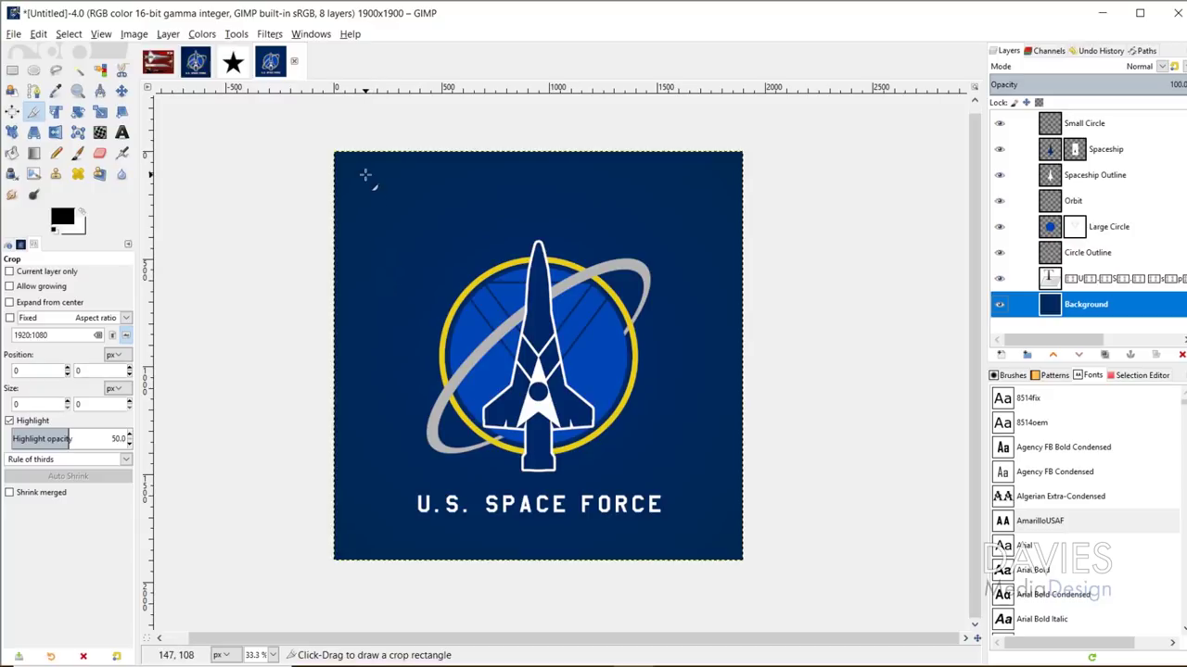
left_click_drag(363, 173, 703, 560)
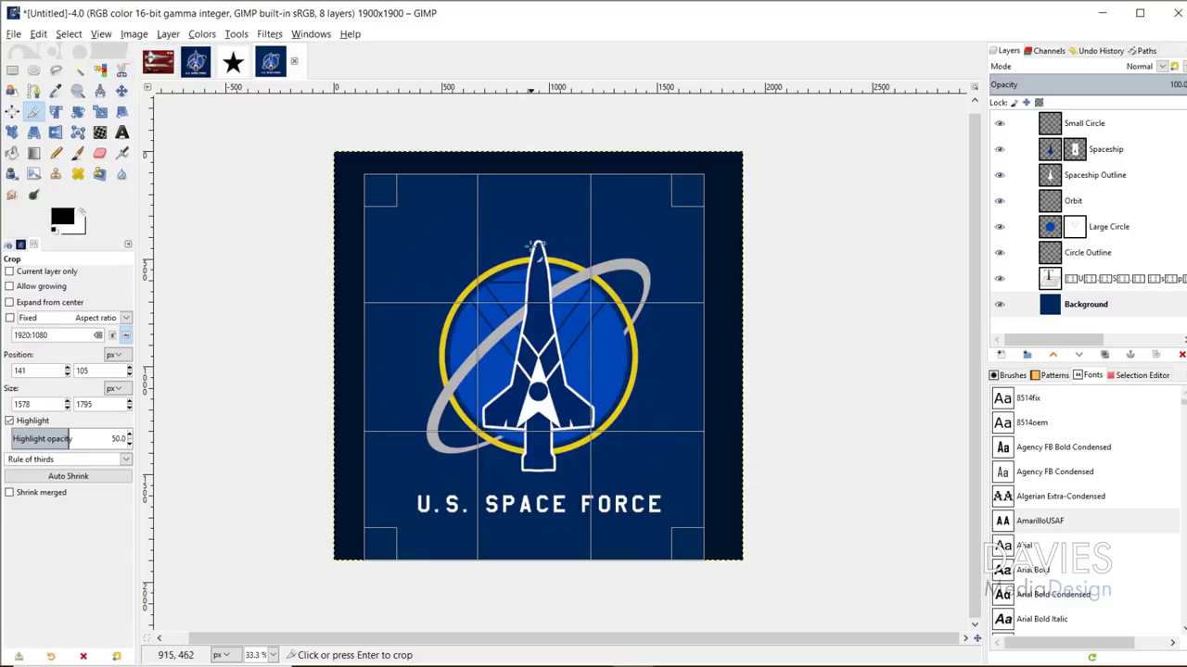
left_click_drag(533, 244, 532, 238)
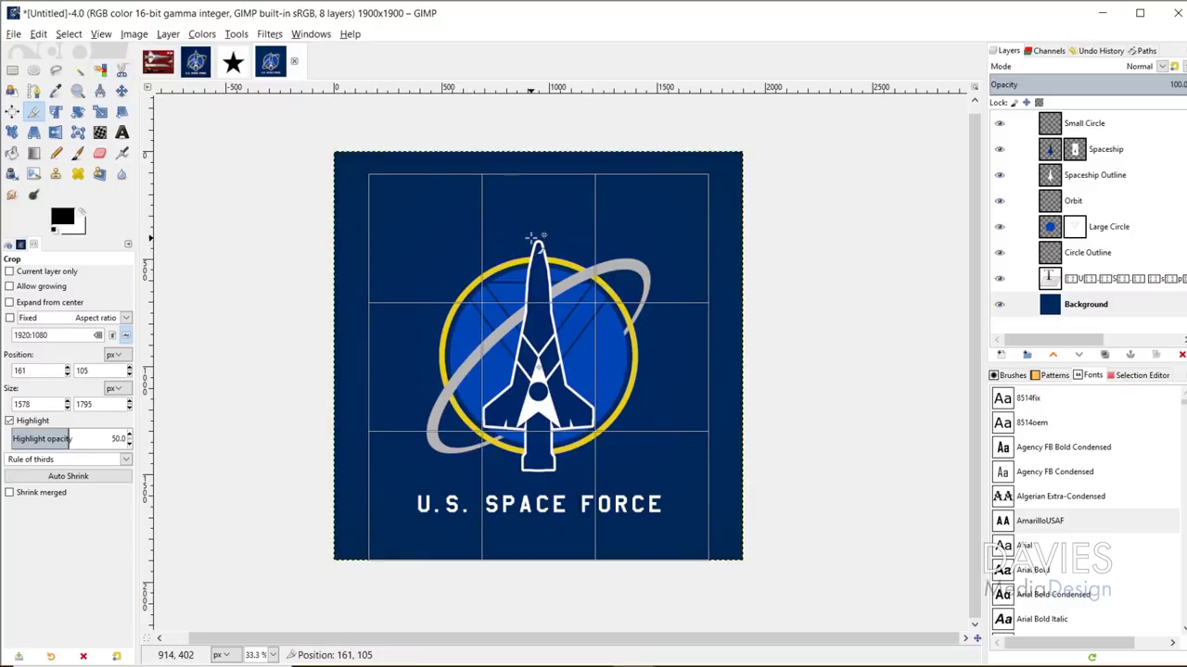
left_click_drag(531, 238, 532, 238)
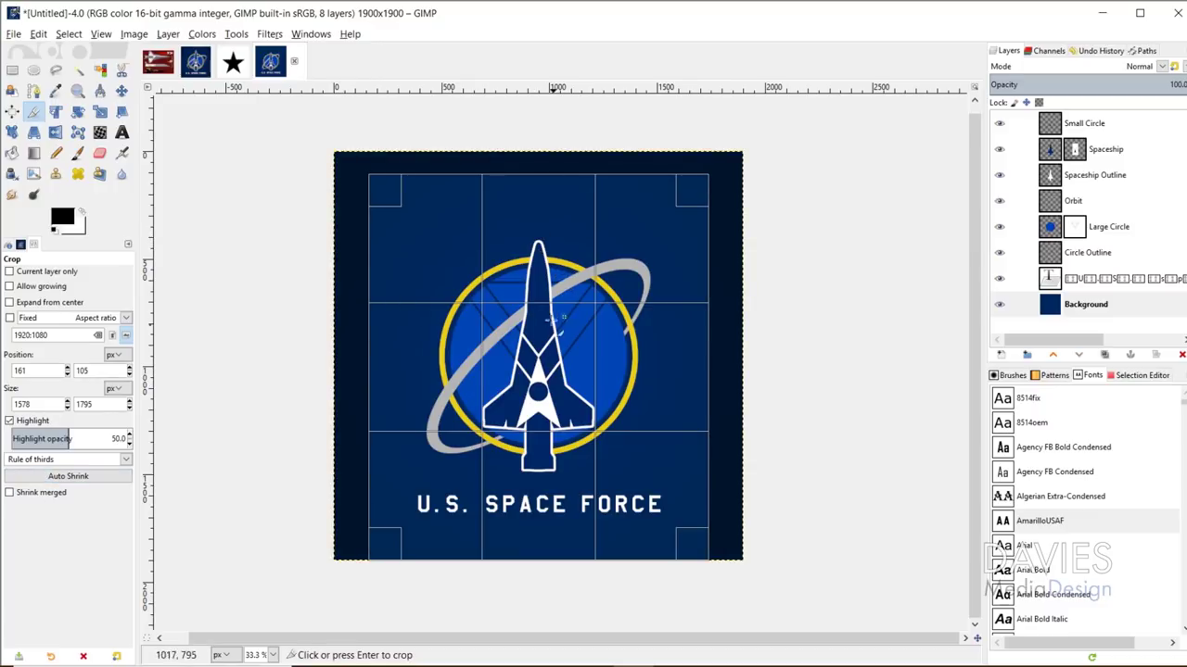
- Set the crop guides to Center lines, lower the crop's upper edge to 153 px for a 1578 x 1747 area, and apply the crop
left_click(54, 461)
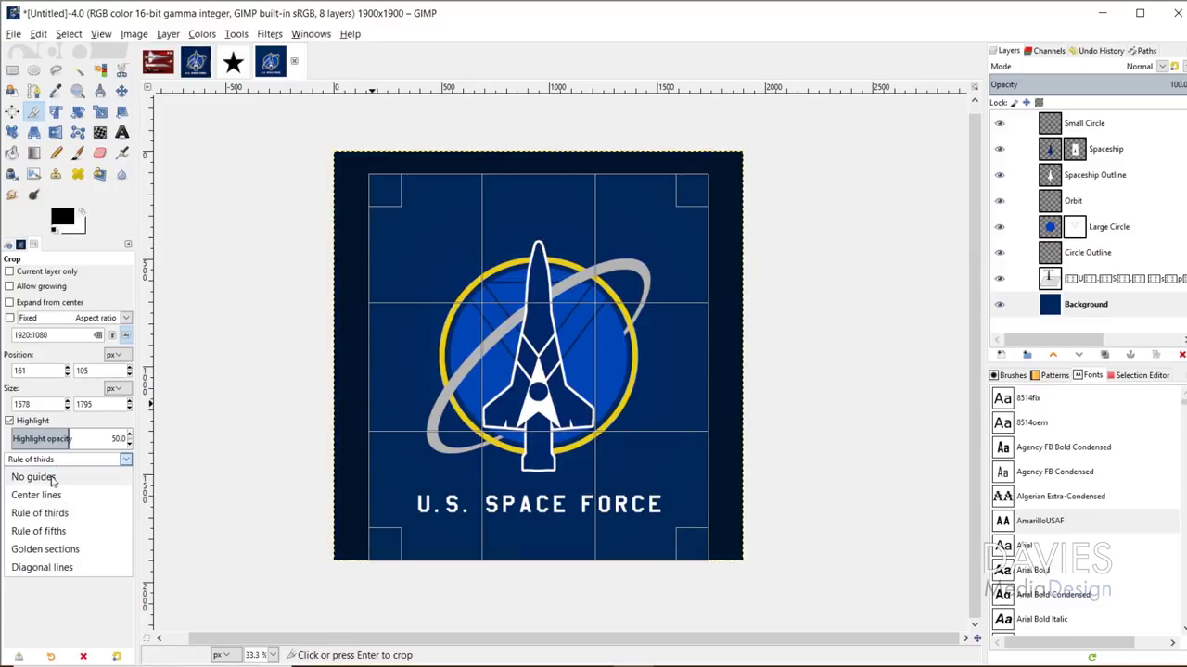
left_click(48, 493)
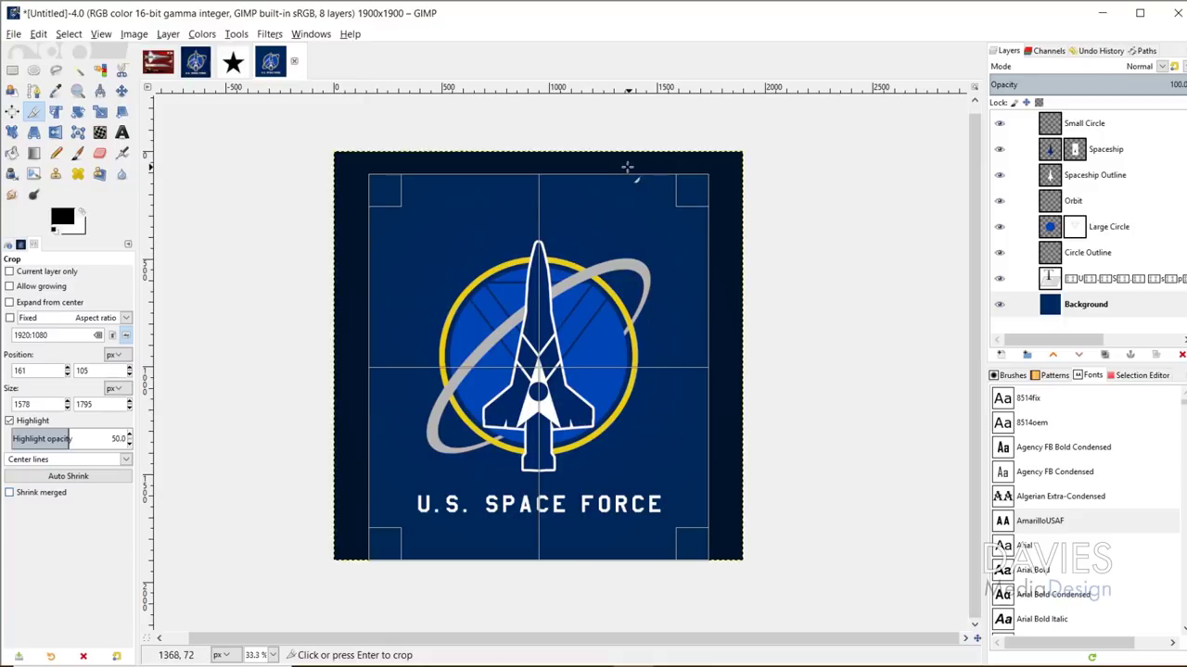
left_click_drag(583, 191, 588, 198)
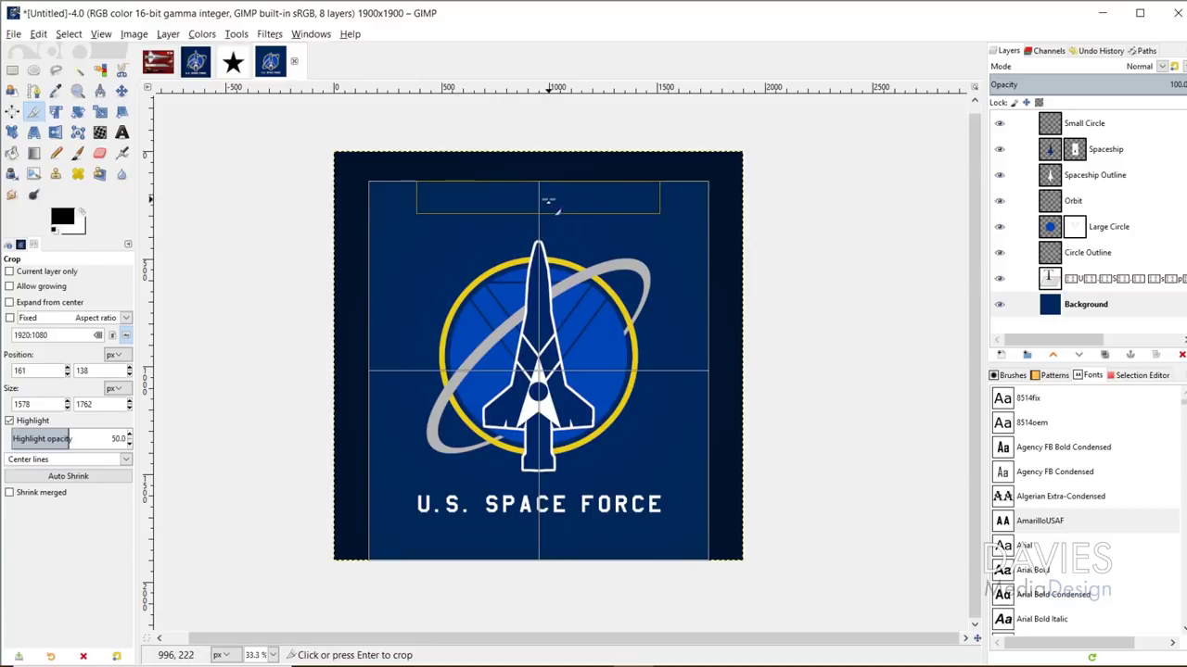
left_click_drag(548, 198, 546, 202)
key("Return")
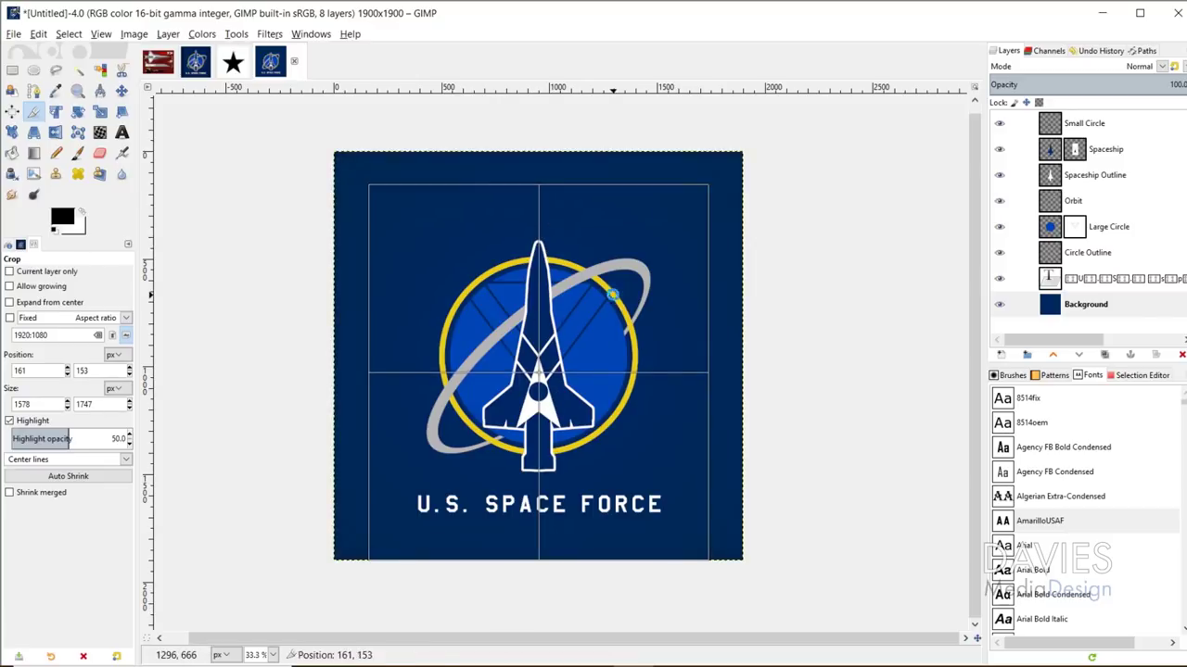